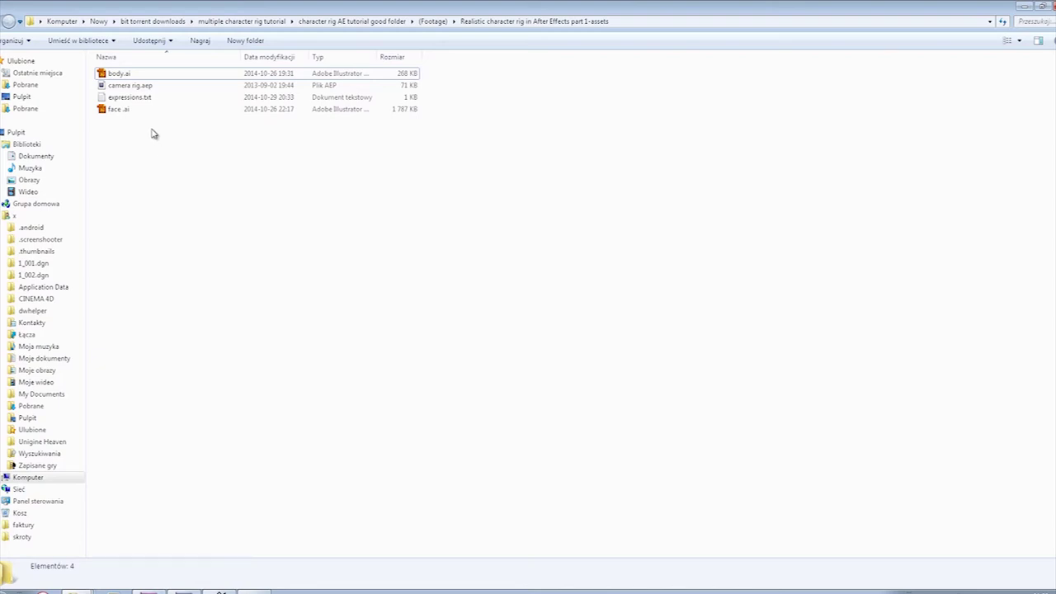
Open expressions.txt and read the mouth and hands rig expression plus the 3-axis and 2-axis position expressions
{"action": "double_click", "coordinate": [128, 98]}
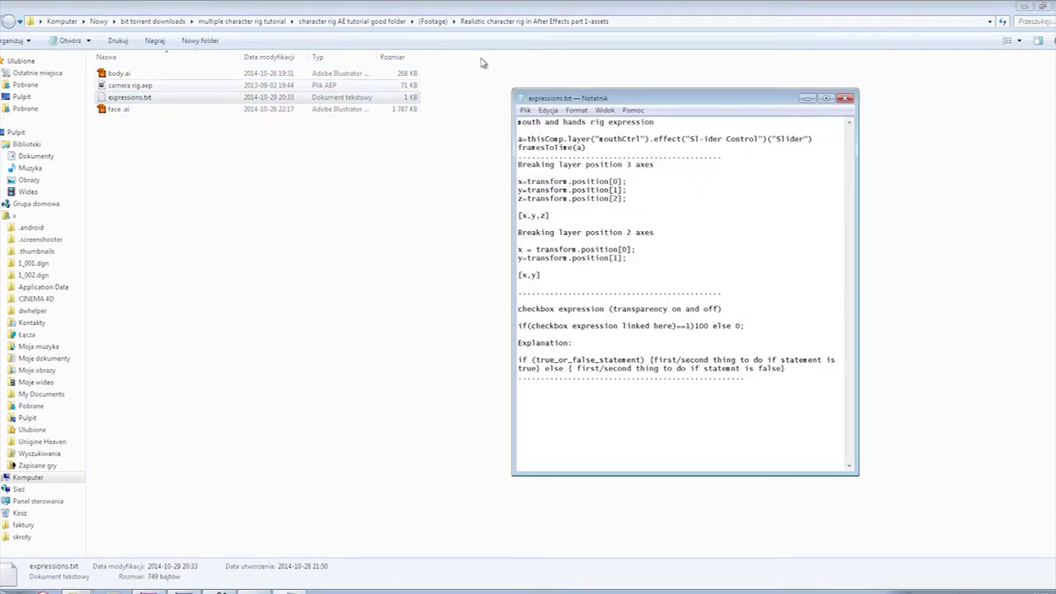
{"action": "left_click", "coordinate": [825, 99]}
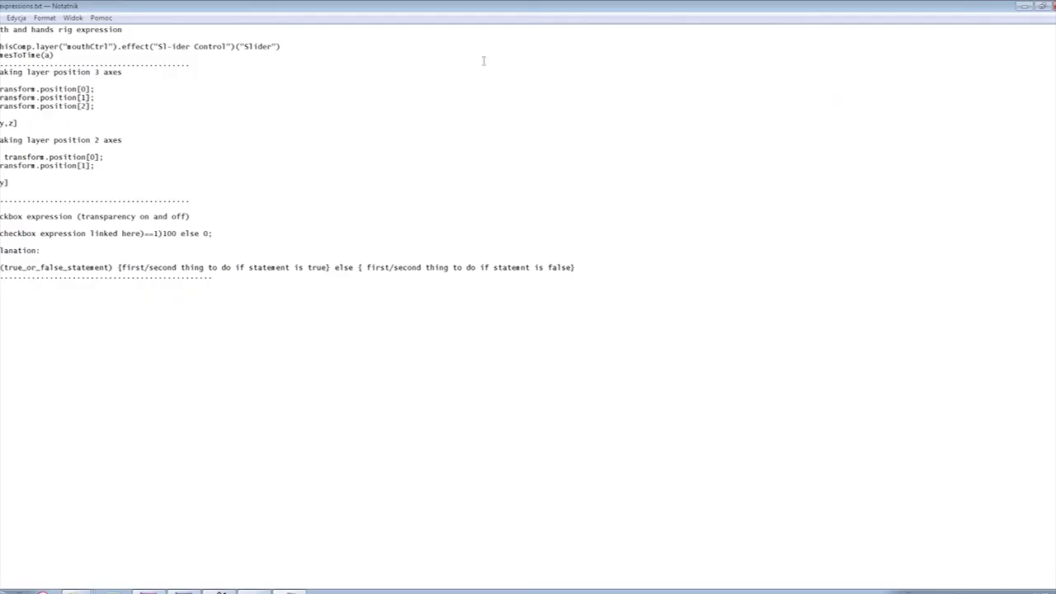
{"action": "left_click_drag", "start_coordinate": [2, 30], "coordinate": [123, 31]}
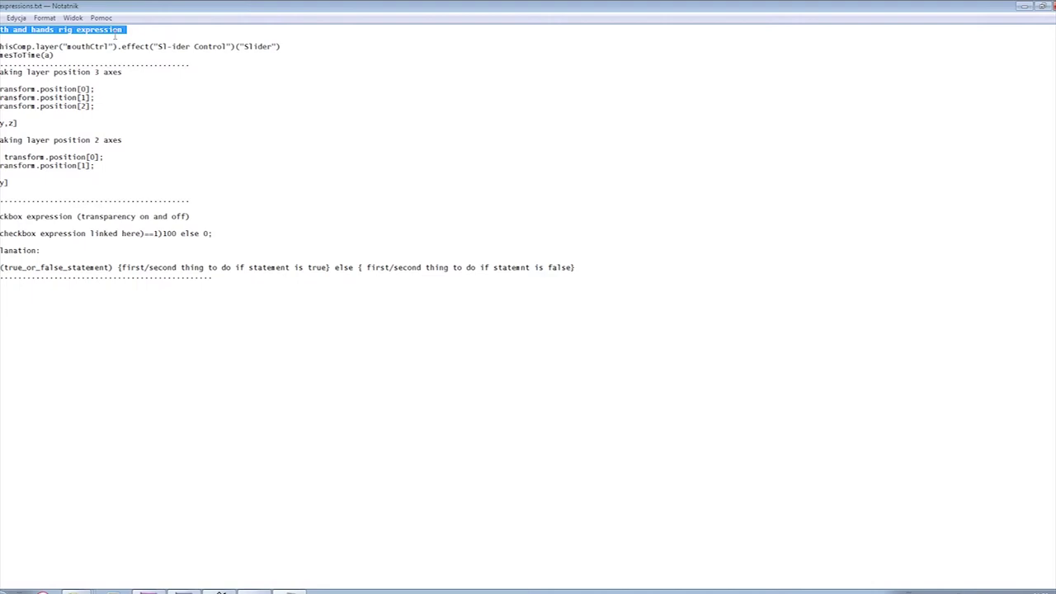
{"action": "left_click_drag", "start_coordinate": [2, 47], "coordinate": [54, 55]}
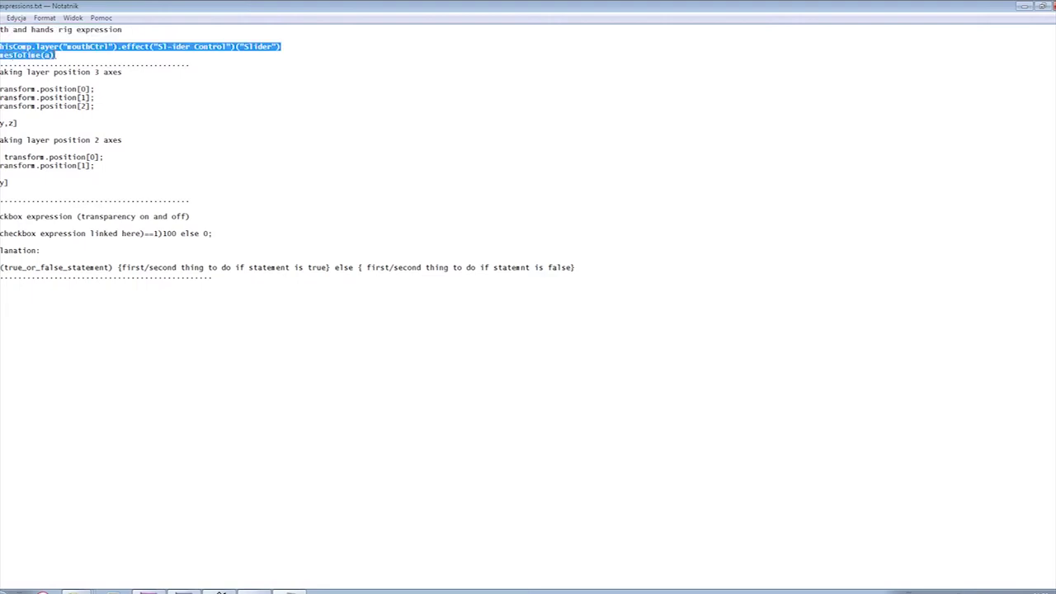
{"action": "left_click", "coordinate": [75, 53]}
{"action": "left_click_drag", "start_coordinate": [2, 72], "coordinate": [124, 72]}
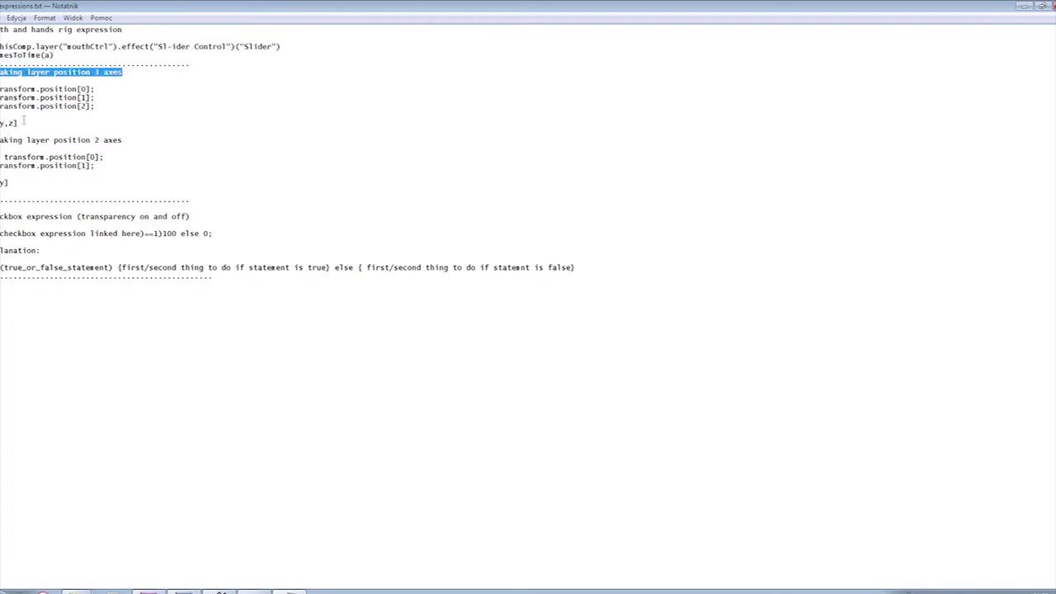
{"action": "left_click", "coordinate": [124, 76]}
{"action": "left_click_drag", "start_coordinate": [2, 140], "coordinate": [134, 140]}
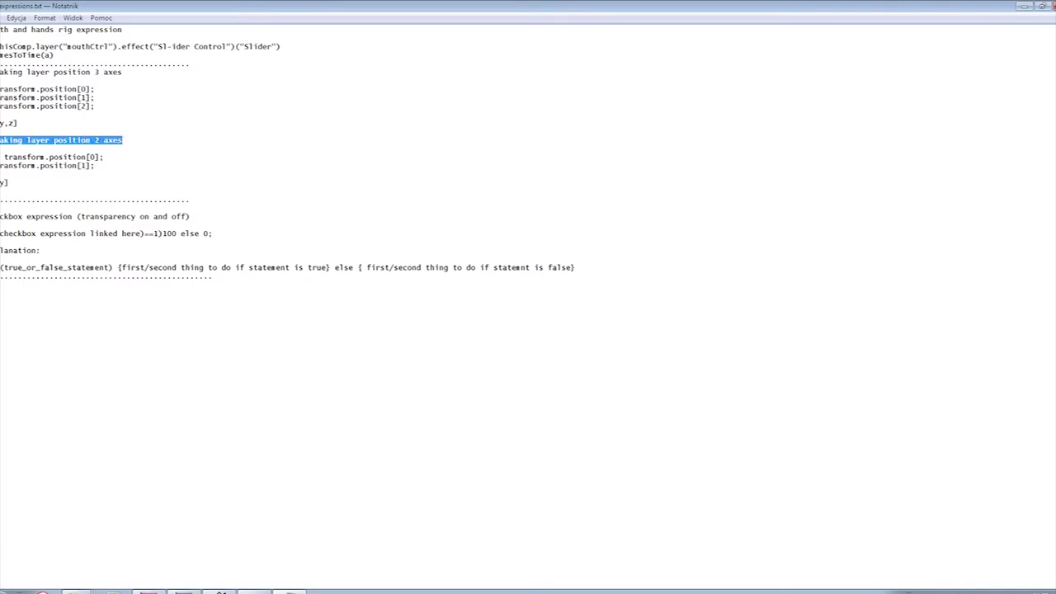
Read the checkbox transparency expression and its if/else explanation in the notes, and minimize the file
{"action": "left_click_drag", "start_coordinate": [1, 217], "coordinate": [198, 220]}
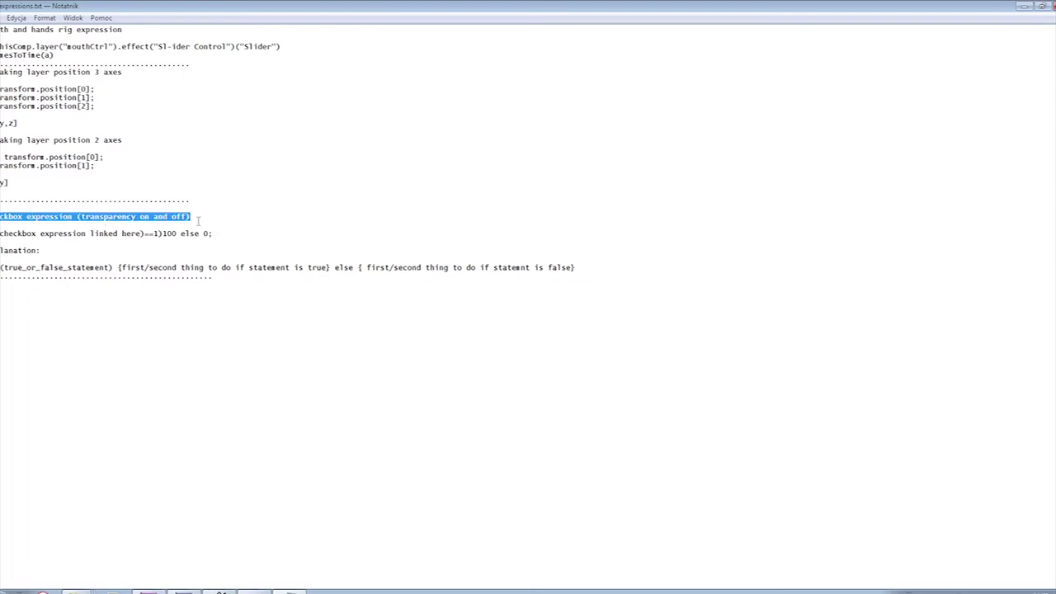
{"action": "left_click", "coordinate": [61, 254]}
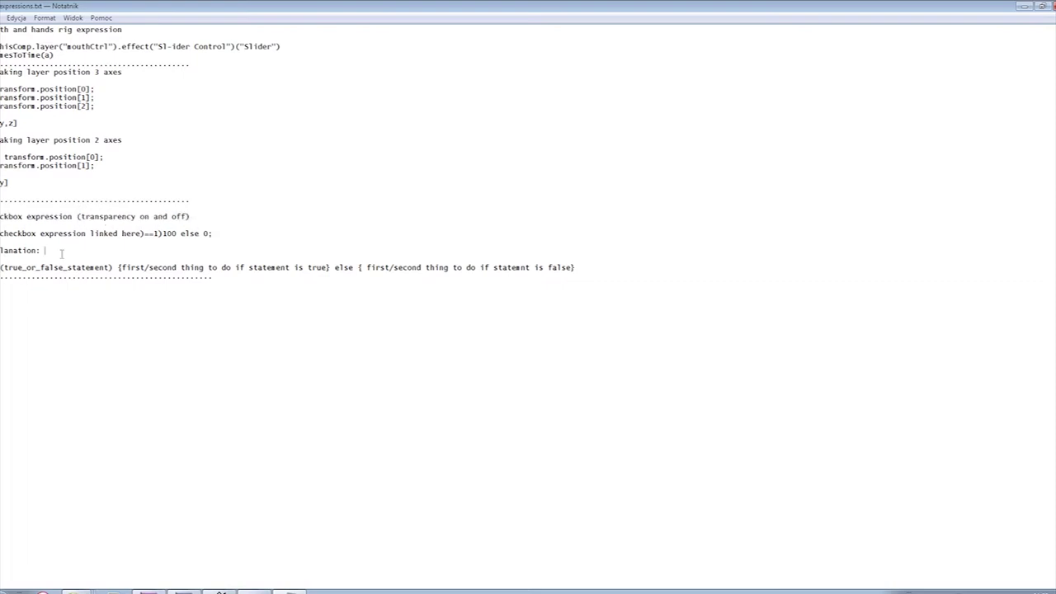
{"action": "double_click", "coordinate": [34, 251]}
{"action": "left_click_drag", "start_coordinate": [2, 268], "coordinate": [585, 270]}
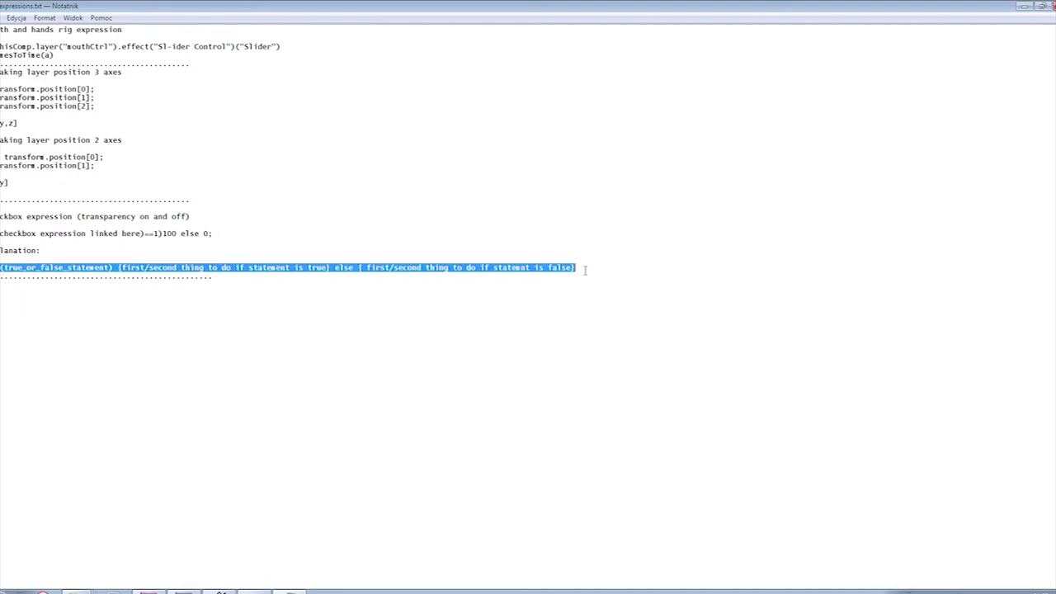
{"action": "left_click", "coordinate": [1024, 6]}
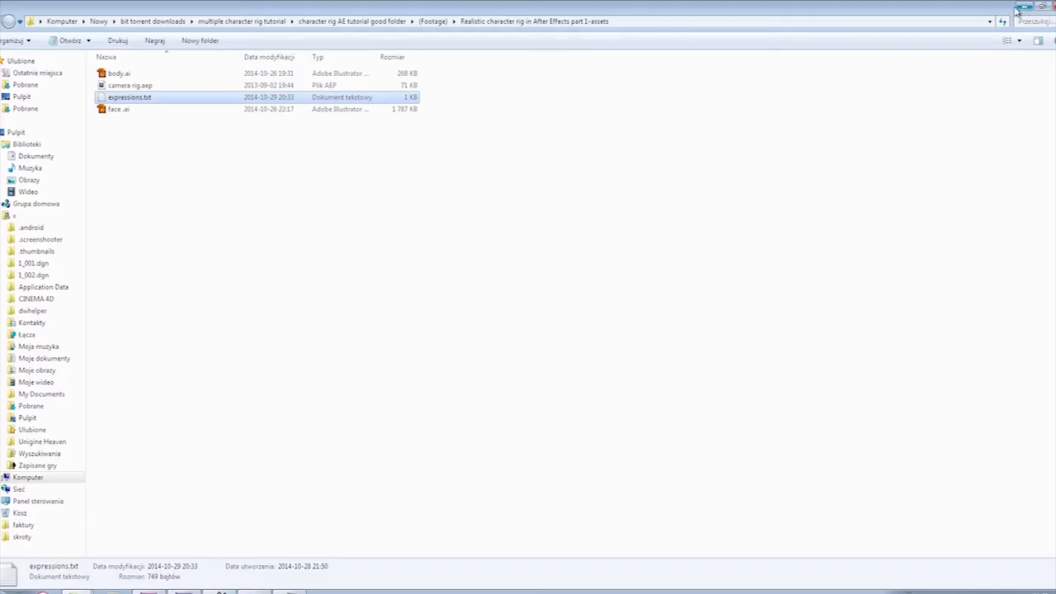
Open the camera rig.aep project in After Effects and collapse the rotation properties of the y and x layers
{"action": "double_click", "coordinate": [124, 85]}
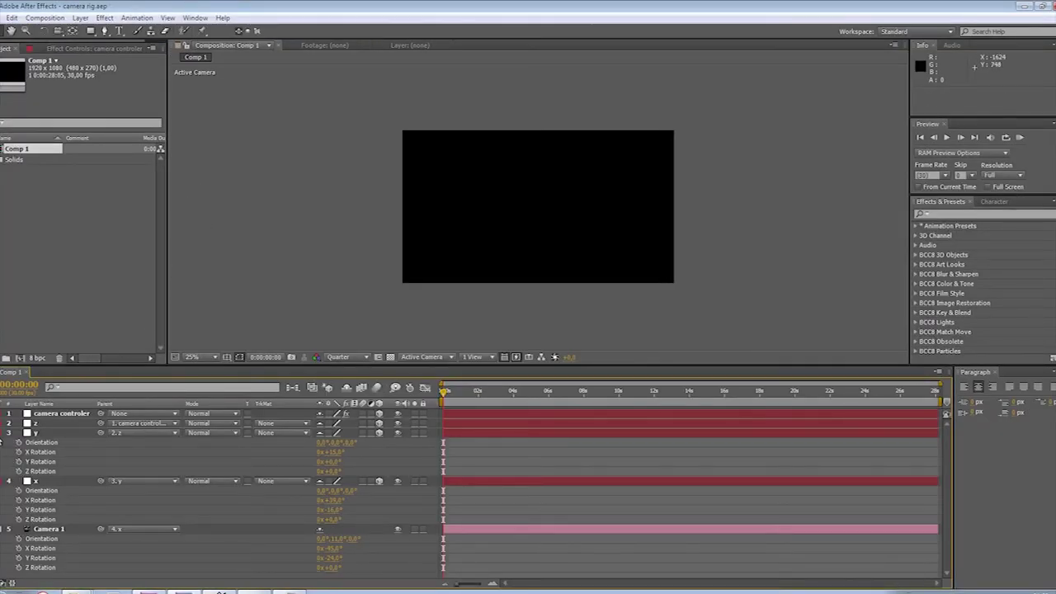
{"action": "left_click", "coordinate": [1, 433]}
{"action": "left_click", "coordinate": [5, 442]}
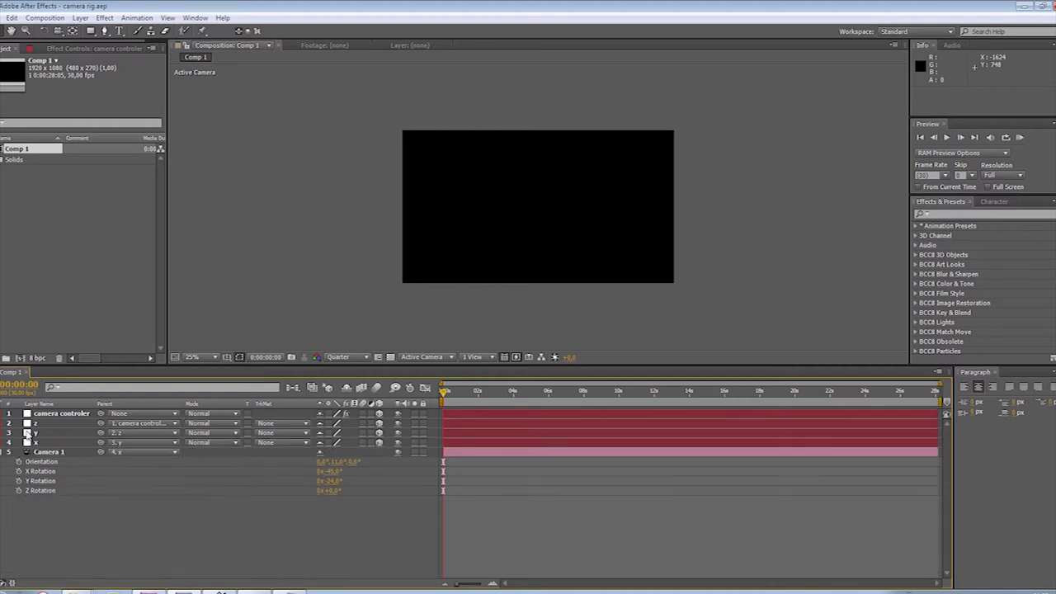
Adjust the camera controler layer's sliders to about -71 for x, 16 for y and 471 for z
{"action": "left_click", "coordinate": [56, 414]}
{"action": "left_click", "coordinate": [83, 48]}
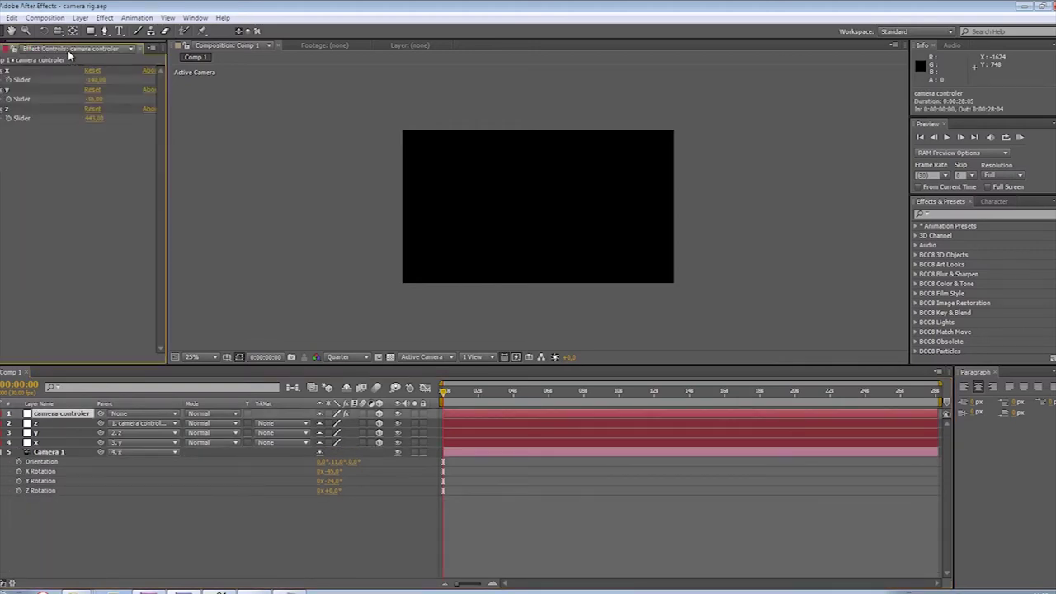
{"action": "left_click_drag", "start_coordinate": [120, 80], "coordinate": [74, 83]}
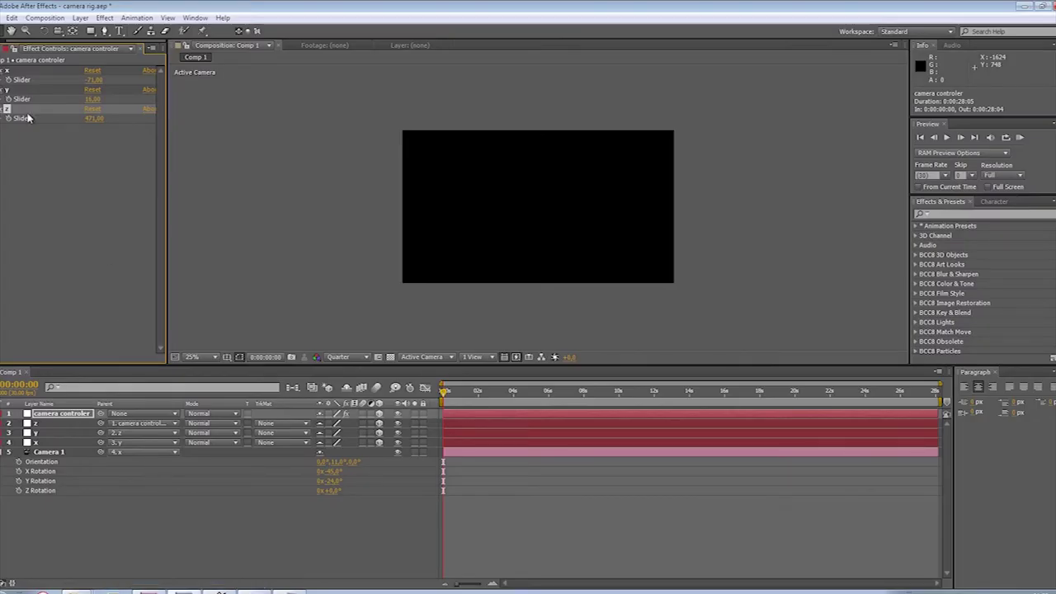
Set the composition's frame rate to 24 fps and its duration to 0:00:25:00
{"action": "left_click", "coordinate": [44, 18]}
{"action": "left_click", "coordinate": [55, 44]}
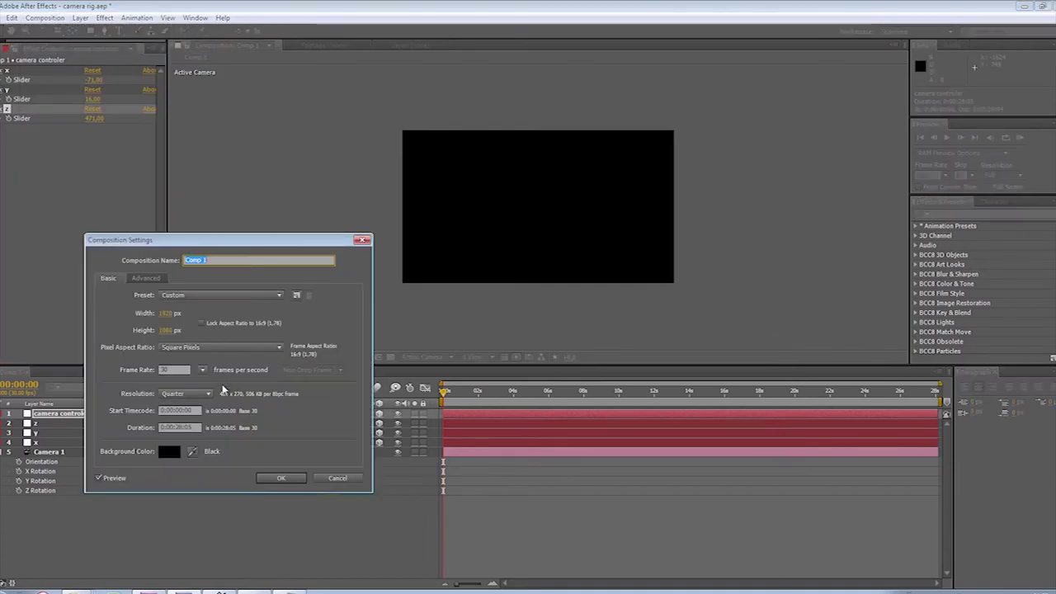
{"action": "left_click", "coordinate": [201, 371]}
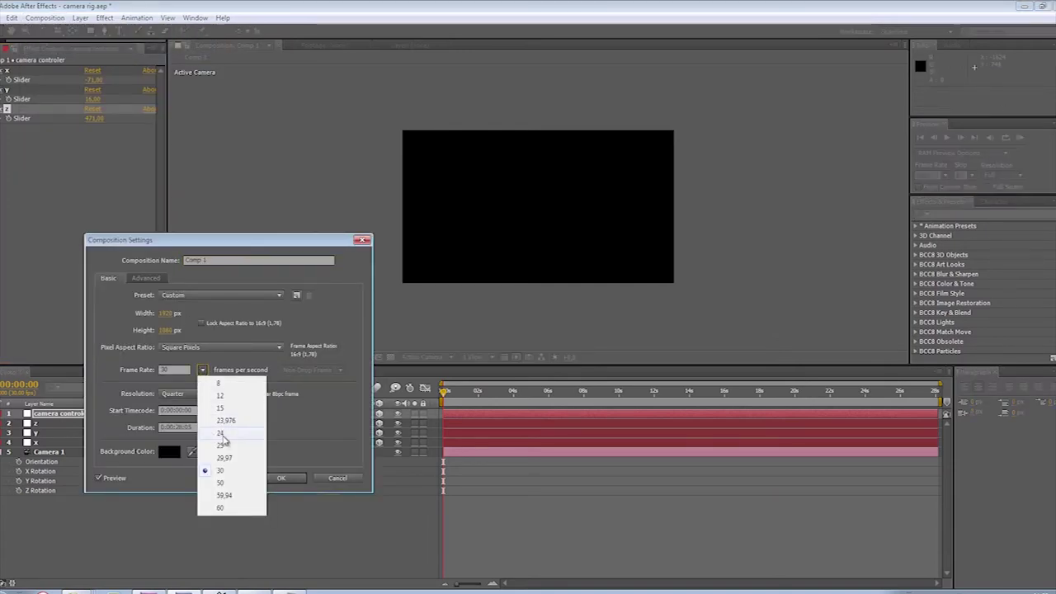
{"action": "left_click", "coordinate": [223, 435]}
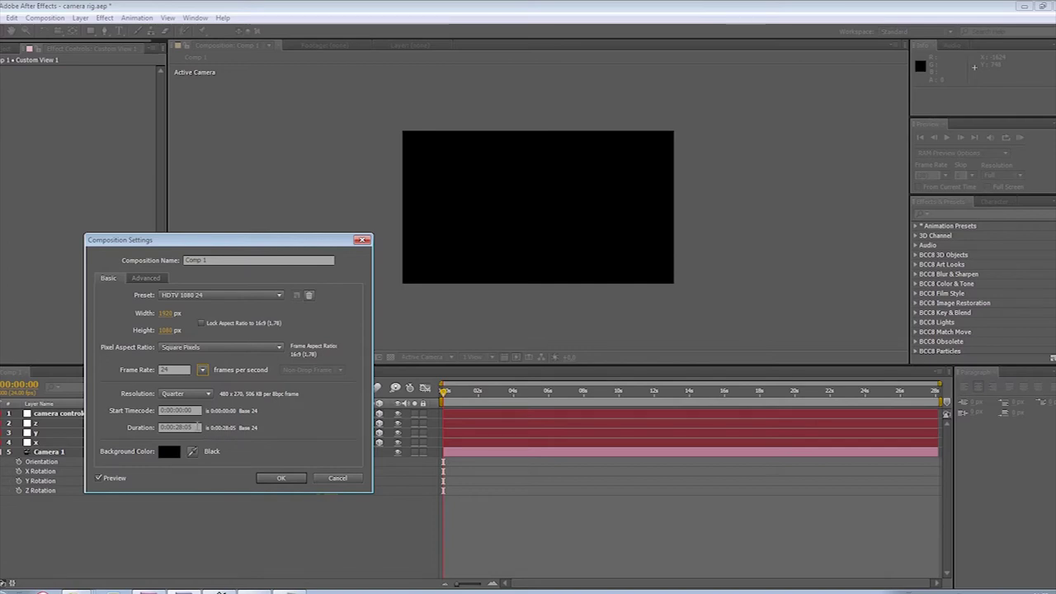
{"action": "left_click", "coordinate": [181, 428]}
{"action": "type", "text": "0:00:25:00"}
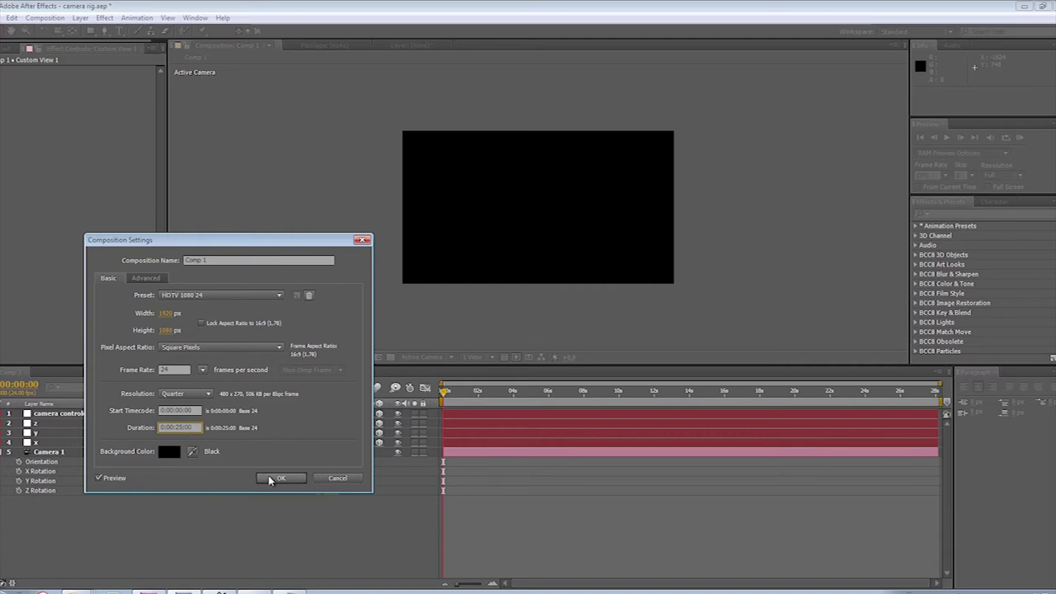
{"action": "left_click", "coordinate": [275, 479]}
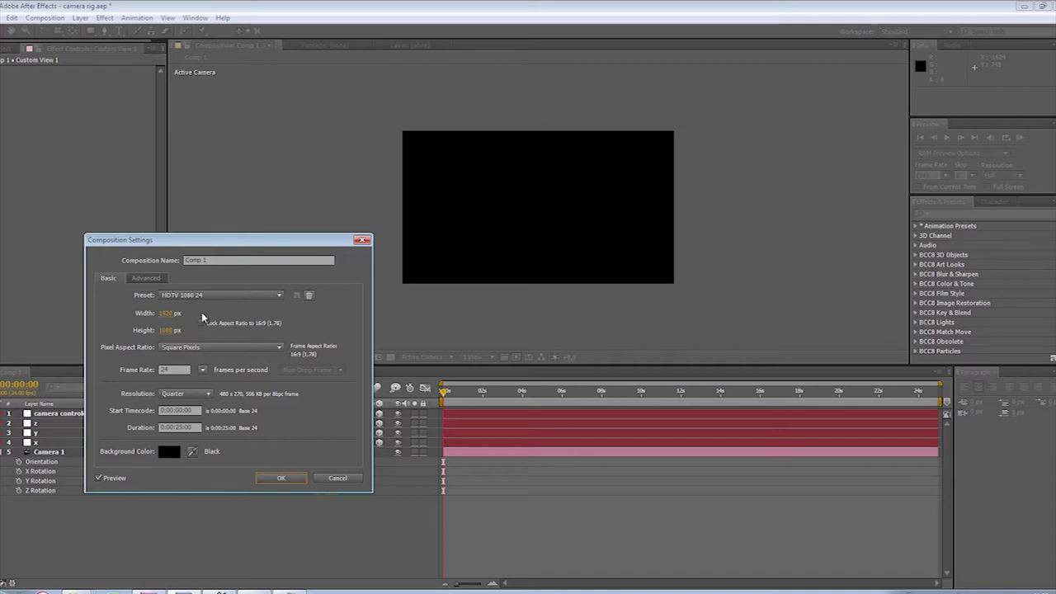
Rename the composition as default_comp in its settings
{"action": "left_click", "coordinate": [213, 260]}
{"action": "type", "text": "dri"}
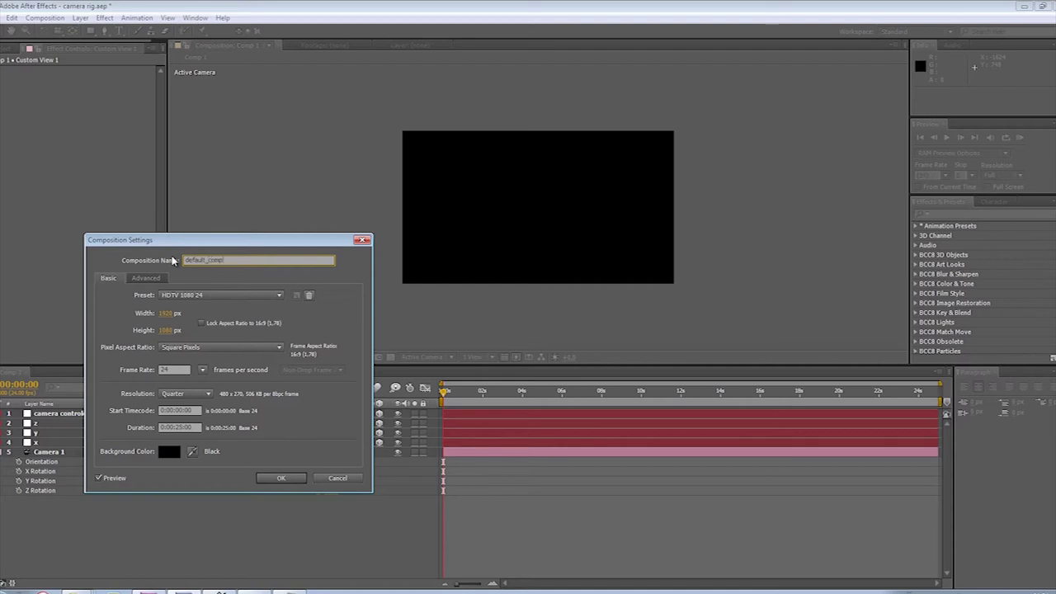
{"action": "left_click", "coordinate": [267, 480]}
{"action": "left_click", "coordinate": [267, 480]}
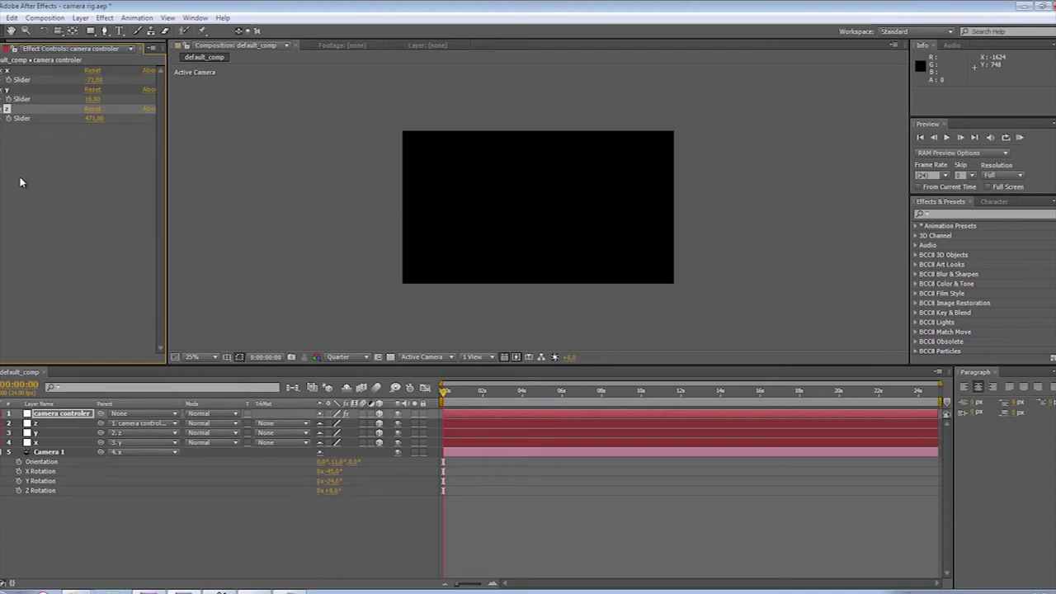
Import body.ai into the project as a composition with its layers
{"action": "key", "text": "ctrl+0"}
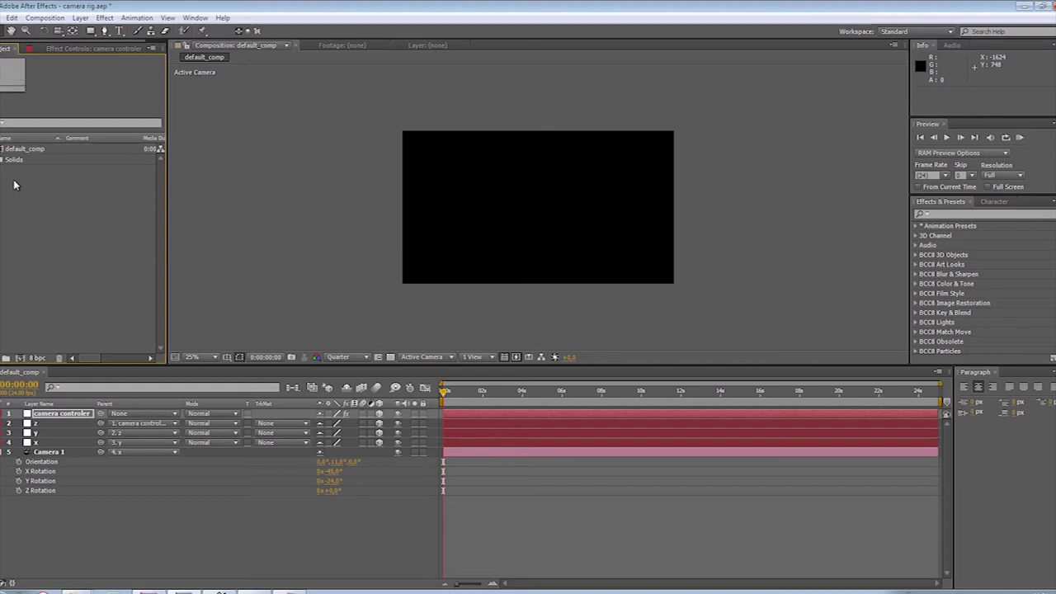
{"action": "left_click", "coordinate": [4, 17]}
{"action": "mouse_move", "coordinate": [141, 176]}
{"action": "left_click", "coordinate": [196, 177]}
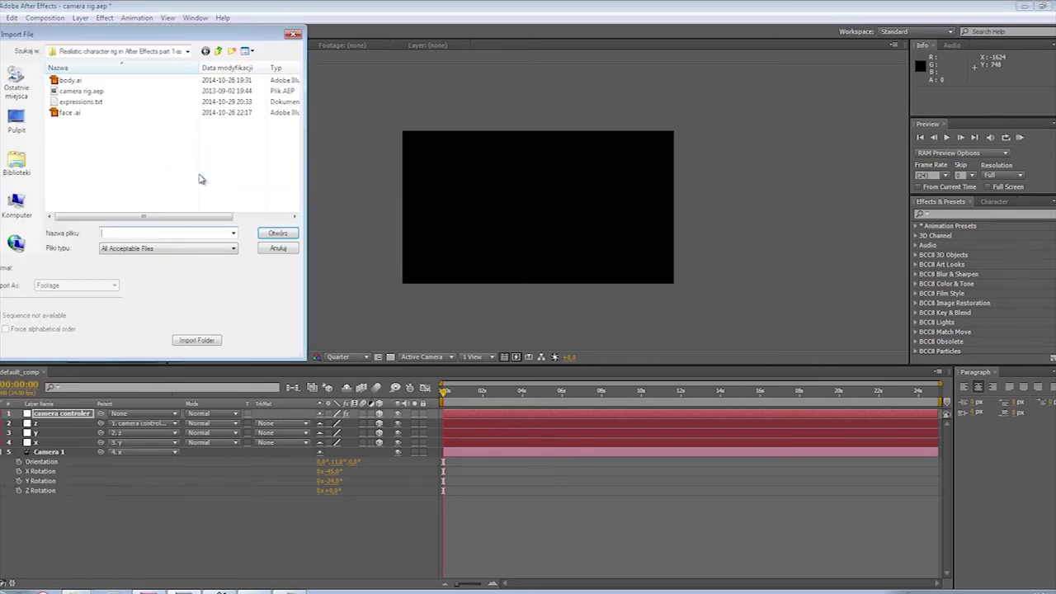
{"action": "left_click", "coordinate": [70, 81]}
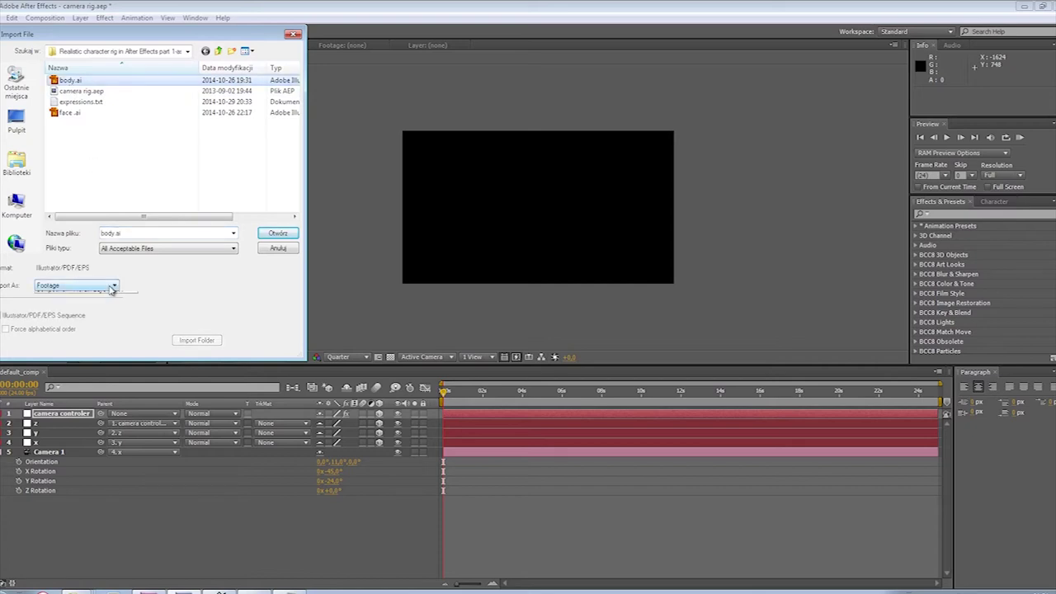
{"action": "left_click", "coordinate": [75, 285]}
{"action": "left_click", "coordinate": [52, 302]}
{"action": "left_click", "coordinate": [278, 233]}
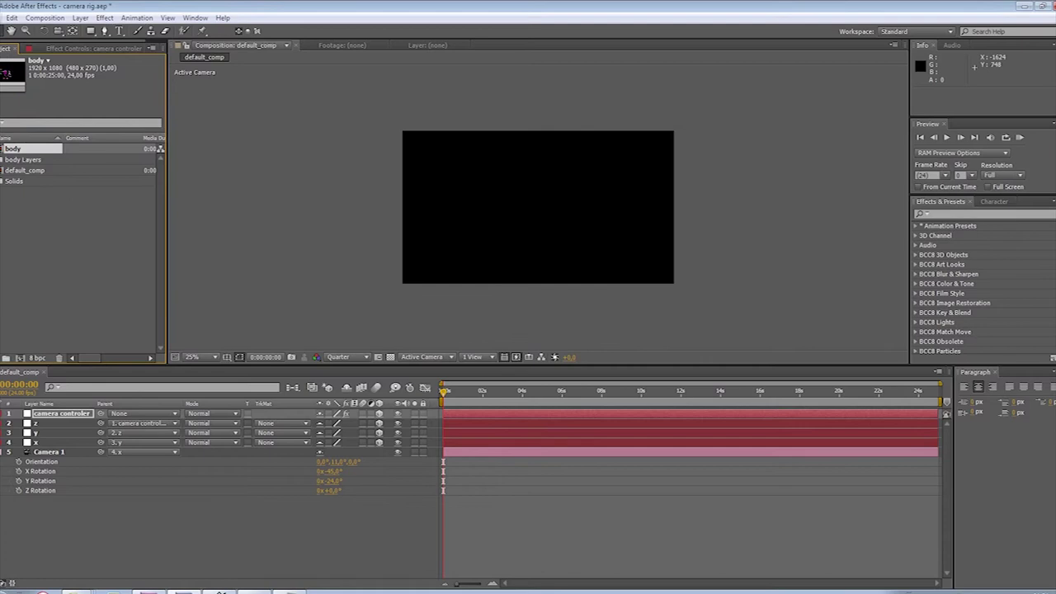
Import face .ai into the project as a composition with its layers
{"action": "left_click", "coordinate": [12, 17]}
{"action": "mouse_move", "coordinate": [20, 181]}
{"action": "left_click", "coordinate": [193, 177]}
{"action": "left_click", "coordinate": [70, 112]}
{"action": "left_click", "coordinate": [277, 233]}
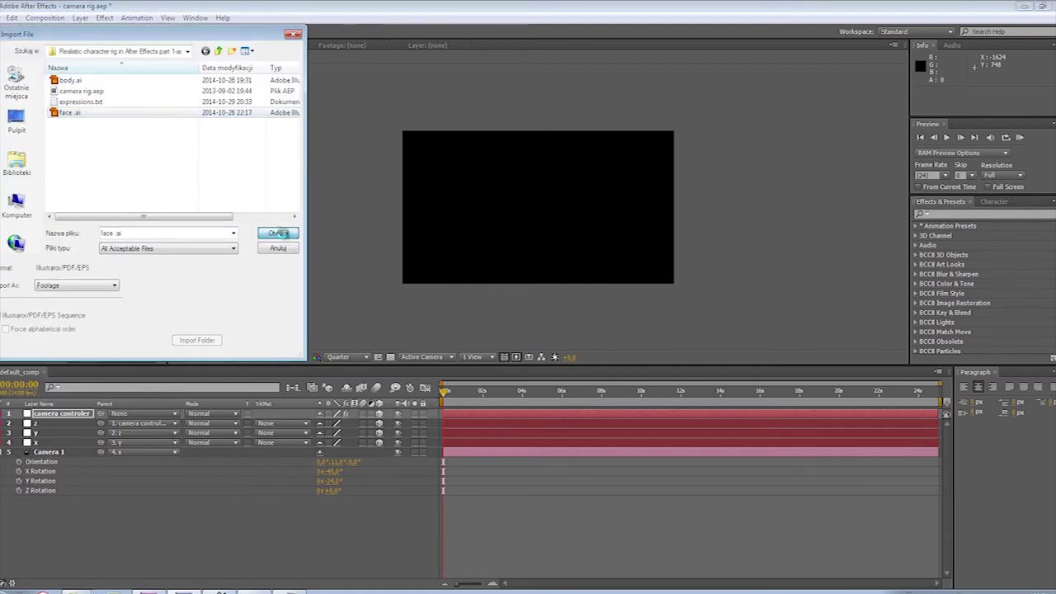
{"action": "left_click", "coordinate": [577, 314]}
{"action": "left_click", "coordinate": [572, 324]}
{"action": "left_click", "coordinate": [551, 337]}
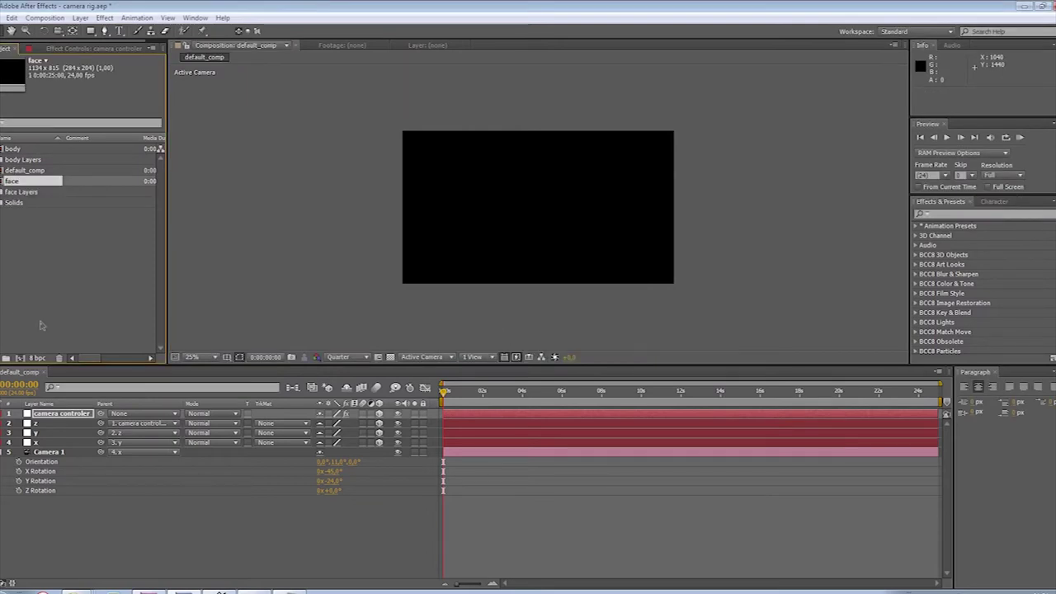
Create a project folder named assets and move the body Layers and face Layers folders into it
{"action": "left_click", "coordinate": [5, 359]}
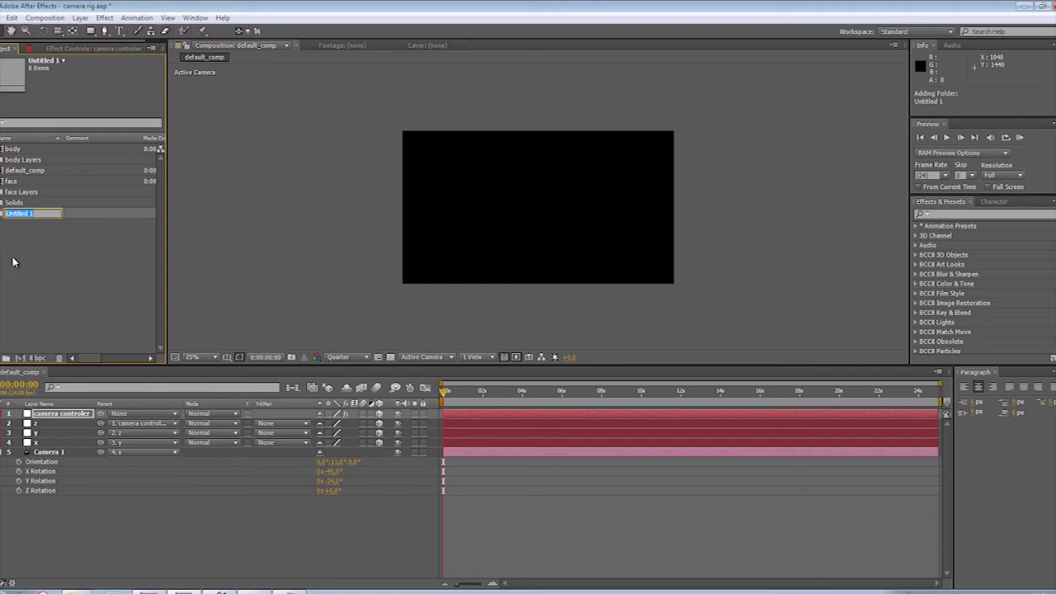
{"action": "type", "text": "assets"}
{"action": "left_click", "coordinate": [21, 245]}
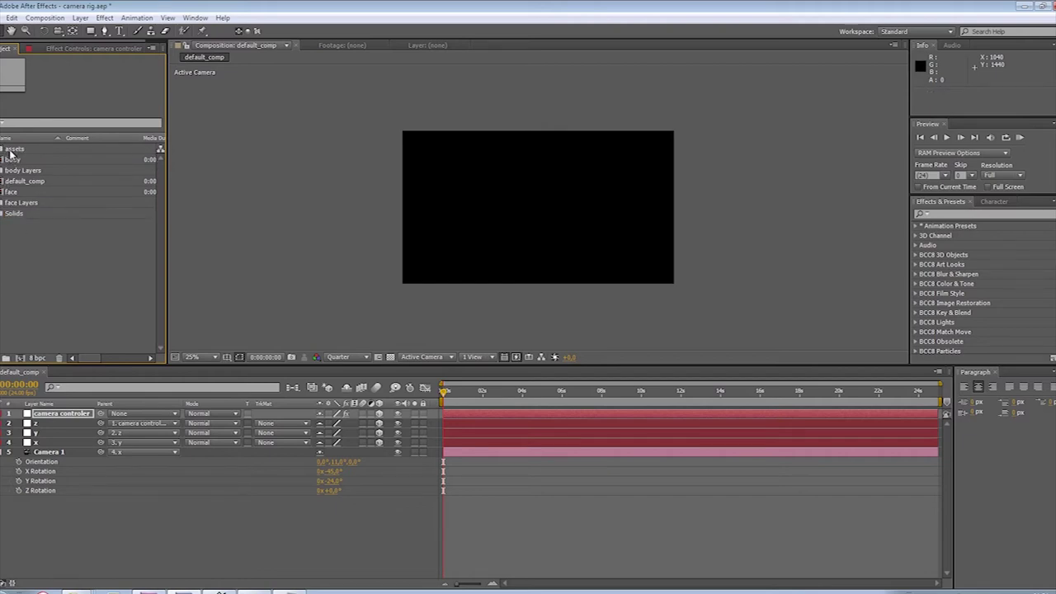
{"action": "left_click_drag", "start_coordinate": [3, 170], "coordinate": [3, 152]}
{"action": "left_click_drag", "start_coordinate": [2, 192], "coordinate": [3, 151]}
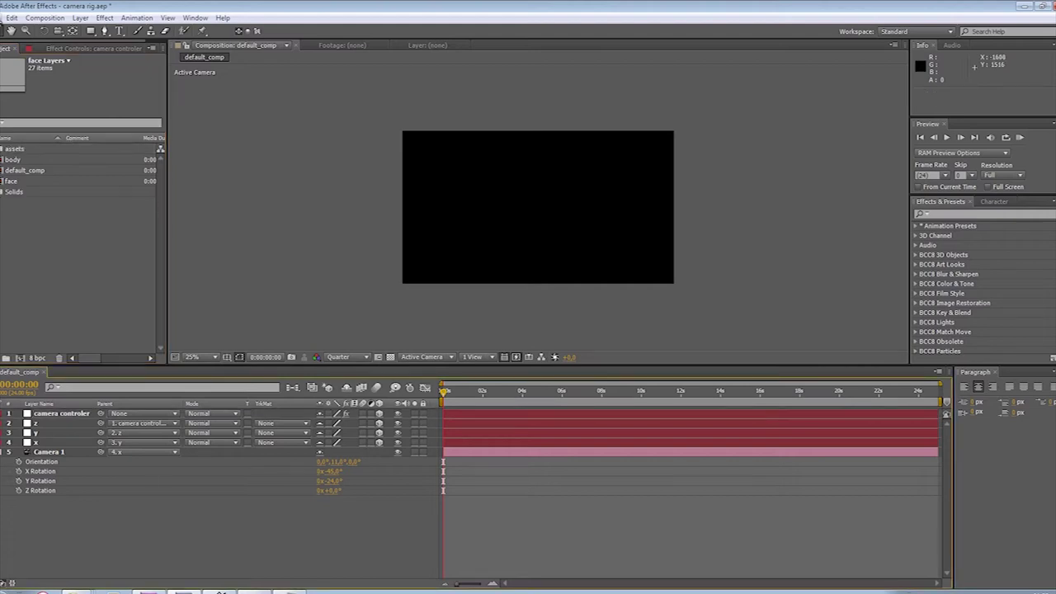
Save the project under the new name default_rig in the tutorial assets folder
{"action": "left_click", "coordinate": [2, 18]}
{"action": "mouse_move", "coordinate": [157, 134]}
{"action": "left_click", "coordinate": [198, 135]}
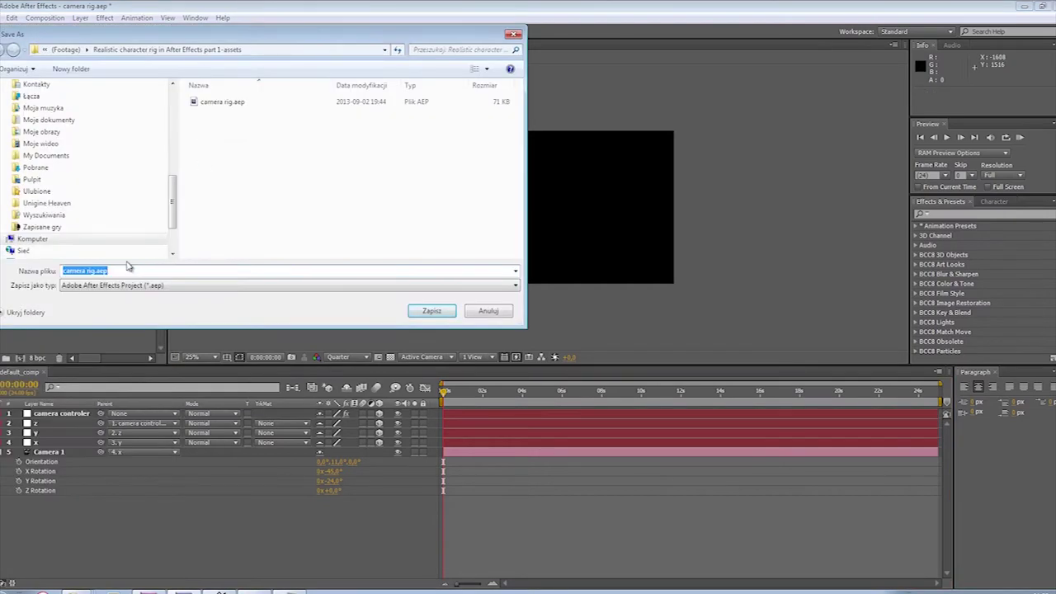
{"action": "type", "text": "dea"}
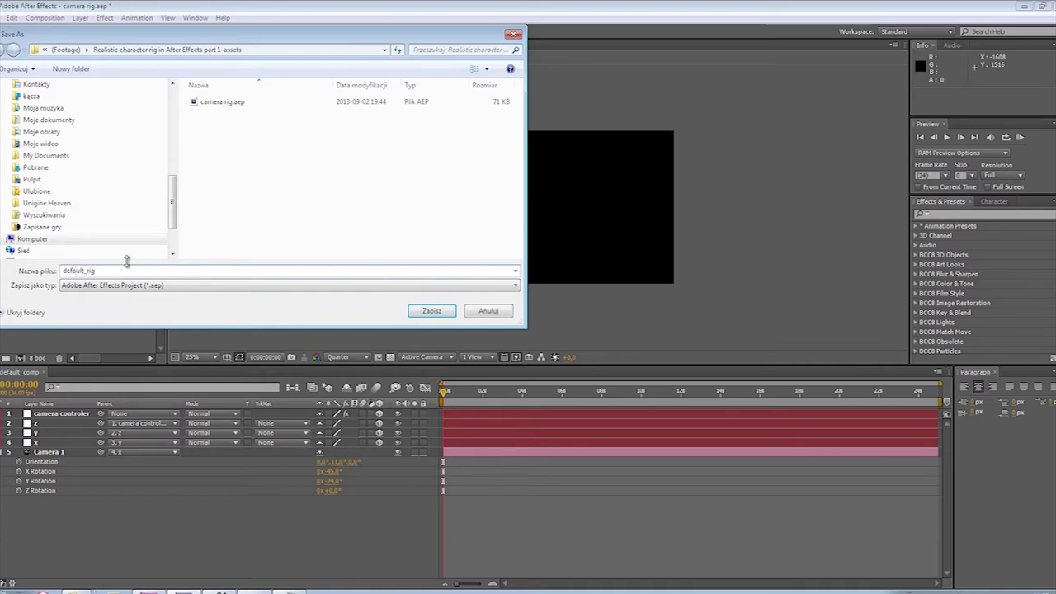
{"action": "left_click", "coordinate": [431, 313]}
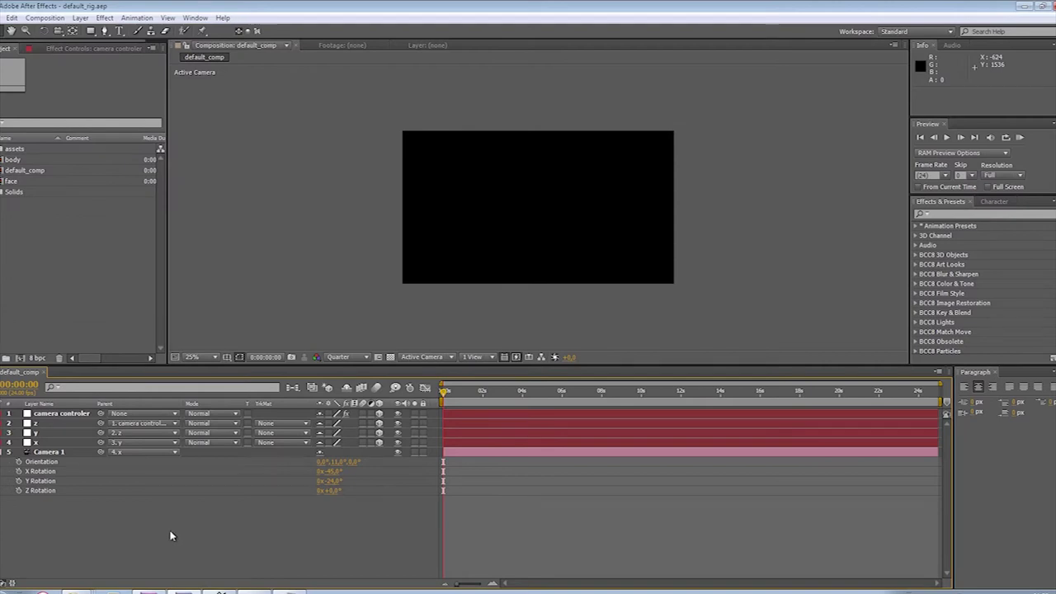
Add a null object to default_comp and rename it controller
{"action": "right_click", "coordinate": [162, 525]}
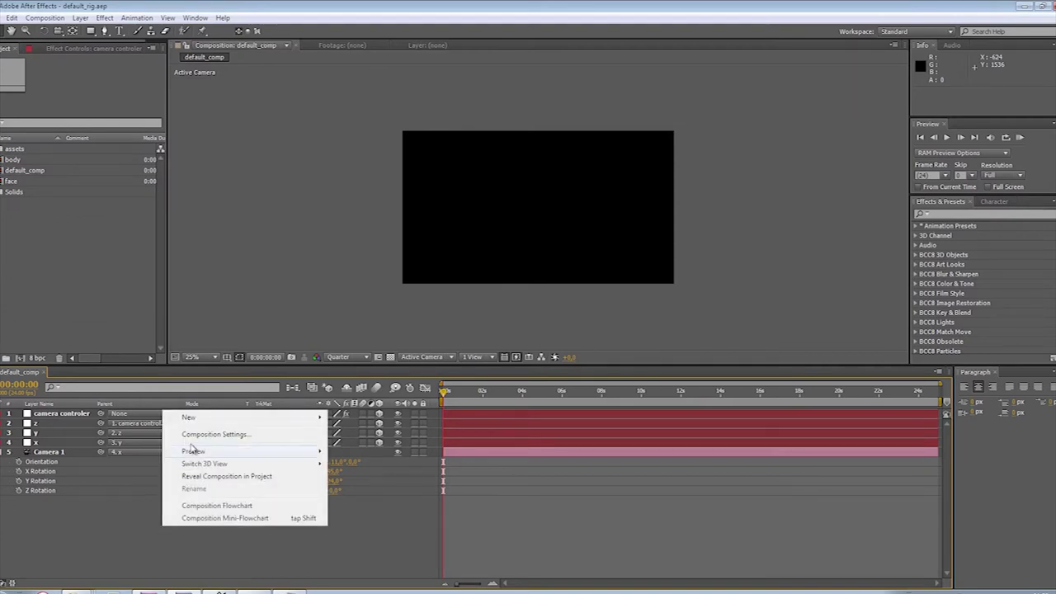
{"action": "mouse_move", "coordinate": [216, 418]}
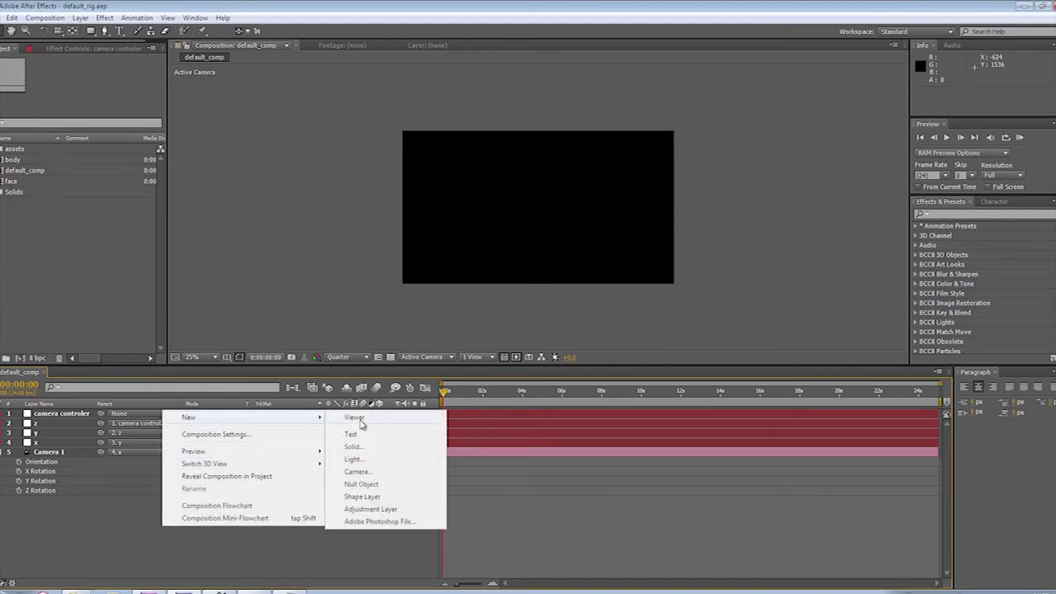
{"action": "left_click", "coordinate": [367, 484]}
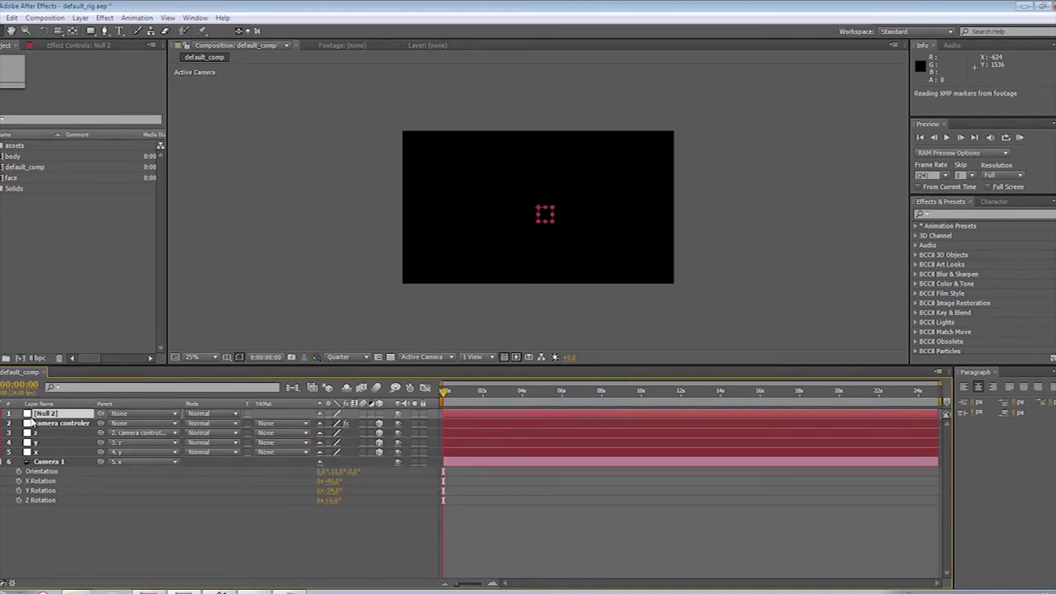
{"action": "key", "text": "Return"}
{"action": "type", "text": "controller"}
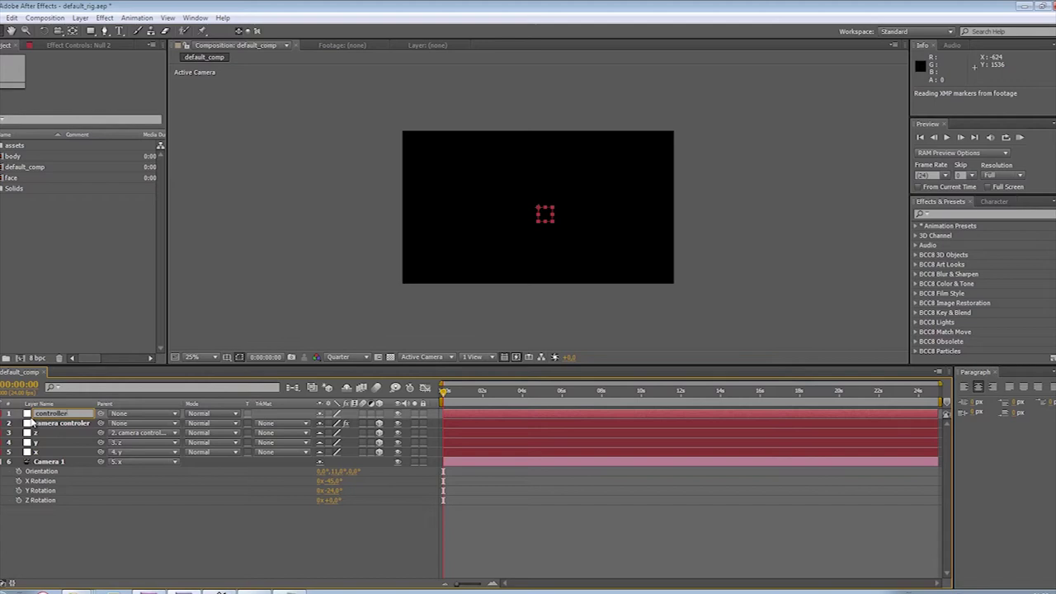
{"action": "left_click", "coordinate": [111, 516]}
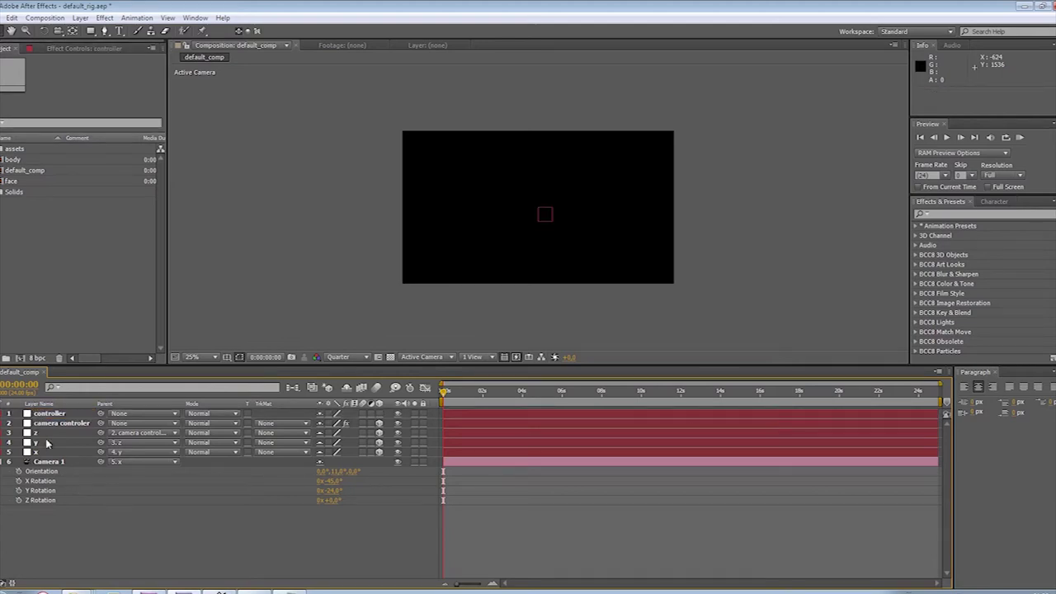
Hide the shy z, y, x and Camera 1 layers in the default_comp timeline
{"action": "left_click", "coordinate": [46, 436]}
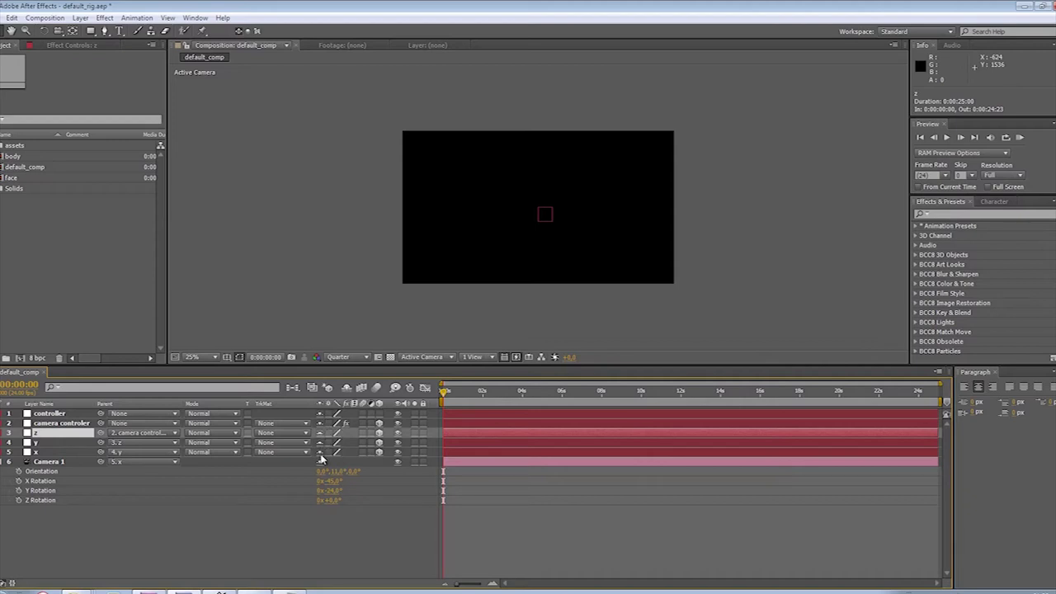
{"action": "left_click", "coordinate": [346, 387]}
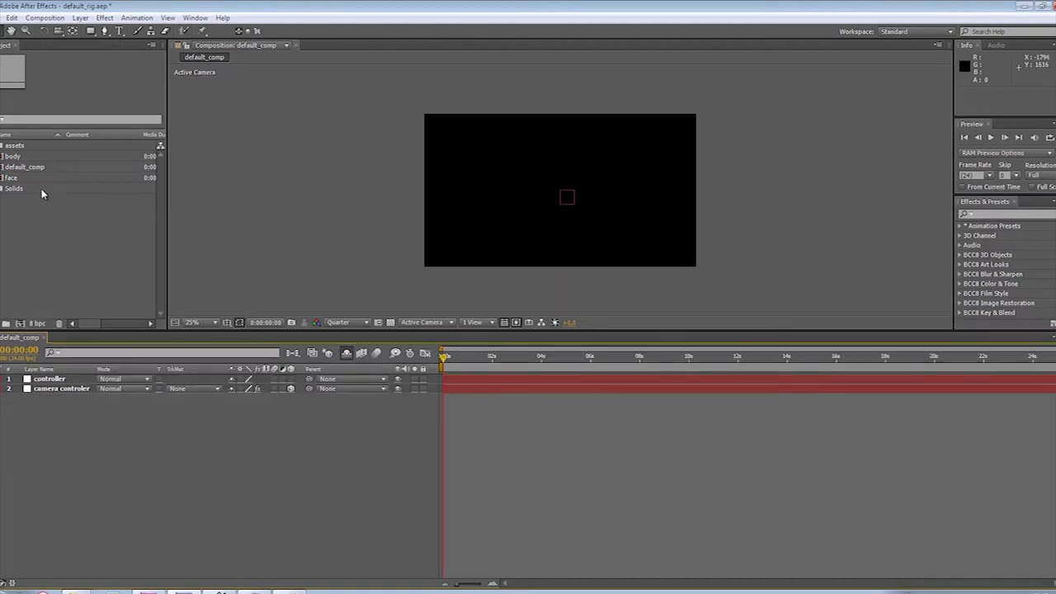
Copy all layers of the body composition into default_comp and place them below the controller and camera controler layers
{"action": "double_click", "coordinate": [9, 157]}
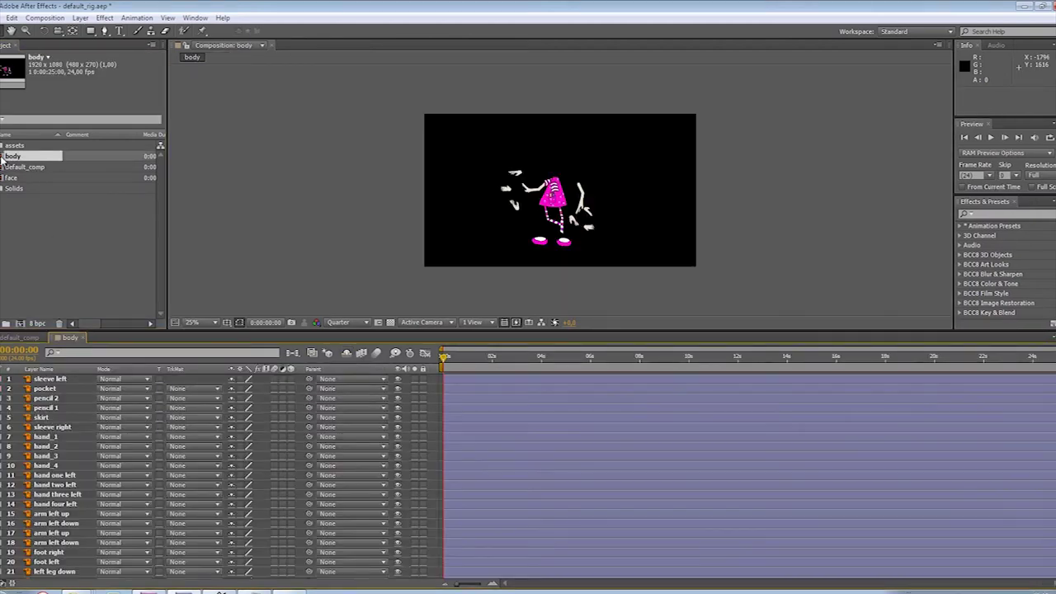
{"action": "left_click", "coordinate": [67, 386]}
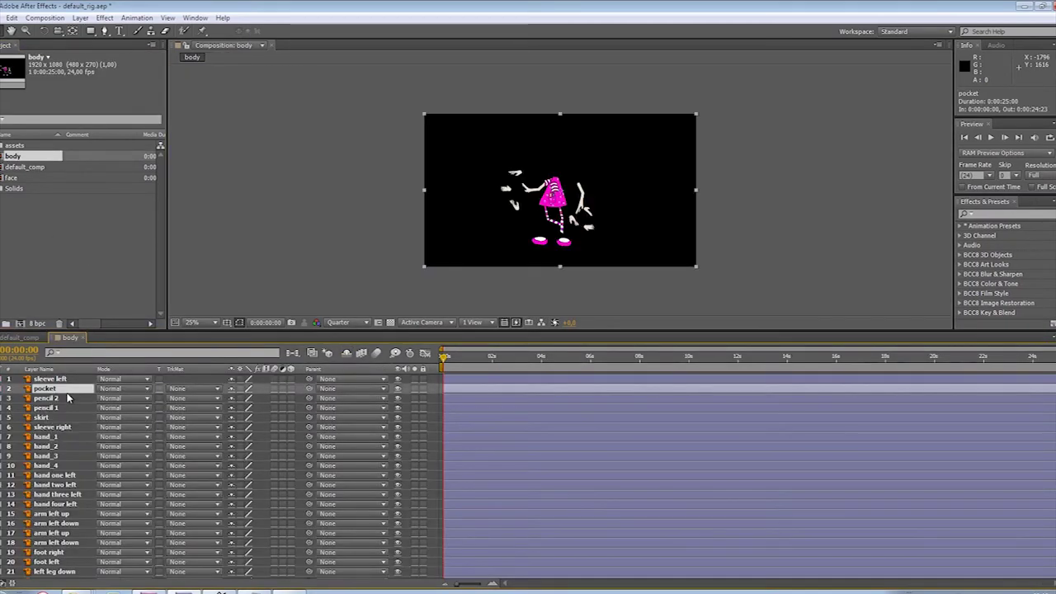
{"action": "key", "text": "ctrl+a"}
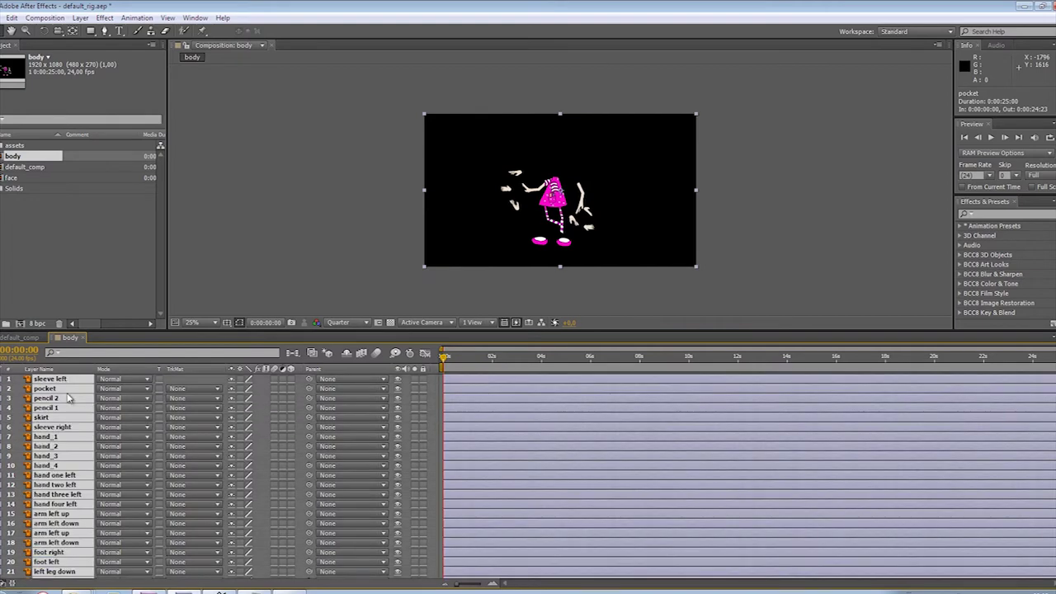
{"action": "key", "text": "ctrl+c"}
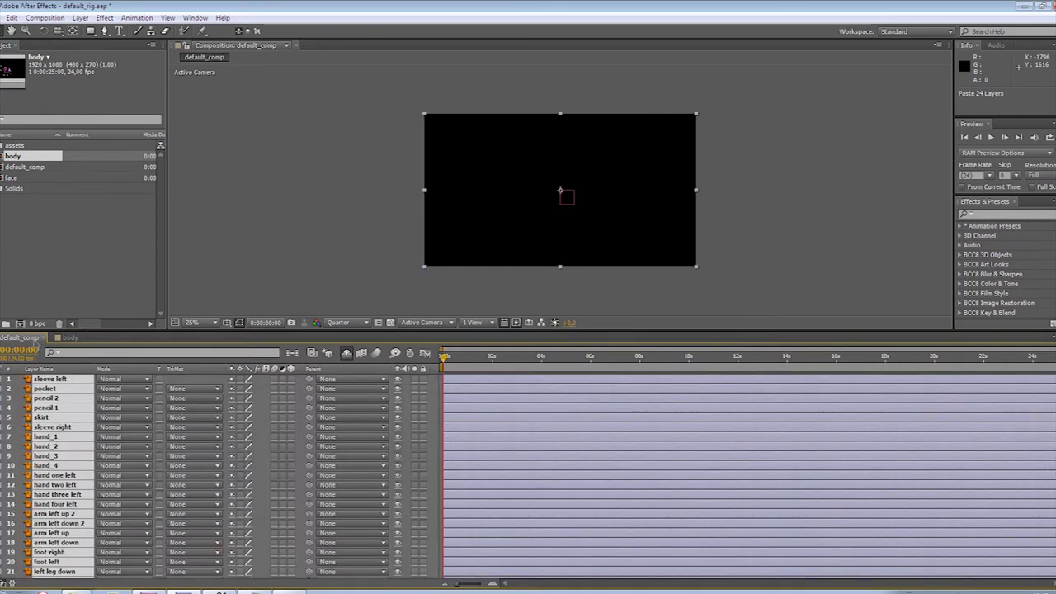
{"action": "scroll", "coordinate": [56, 468], "scroll_direction": "down", "scroll_amount": 2}
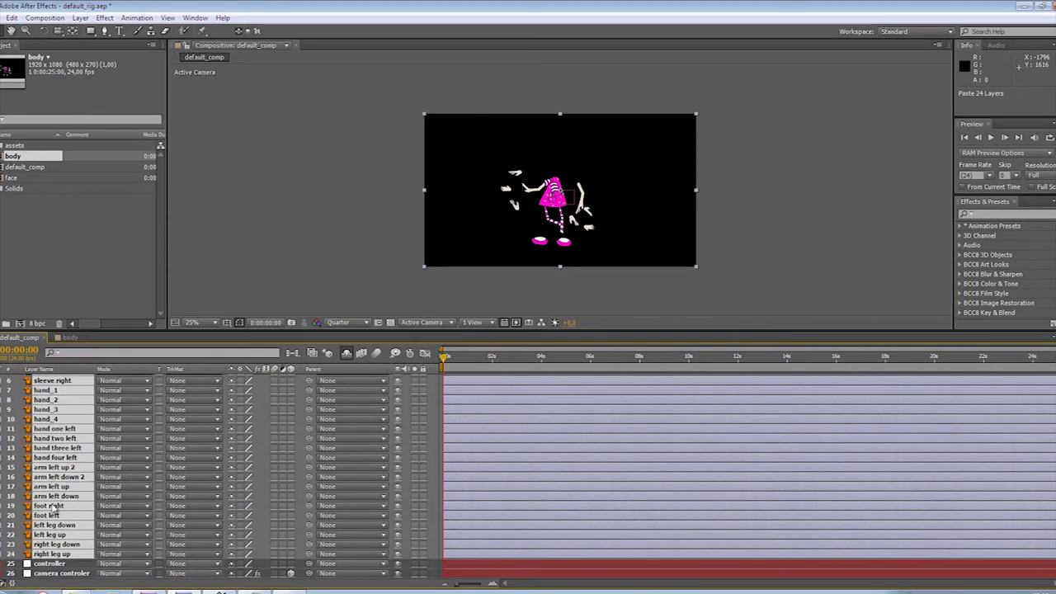
{"action": "left_click_drag", "start_coordinate": [44, 532], "coordinate": [50, 579]}
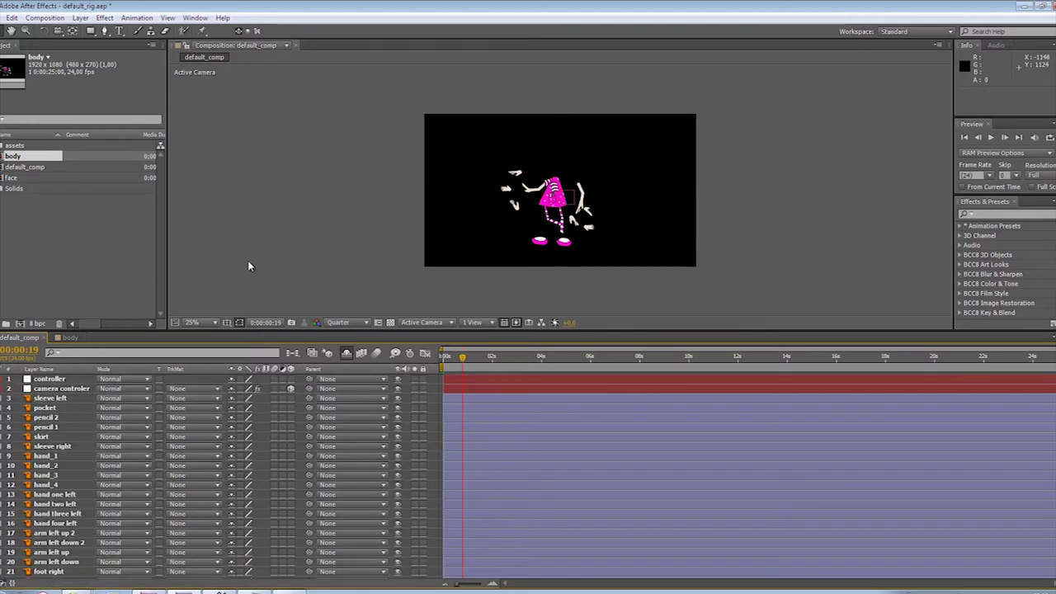
Add the face composition to default_comp directly below the camera controler layer and enlarge the composition view
{"action": "left_click_drag", "start_coordinate": [9, 179], "coordinate": [43, 399]}
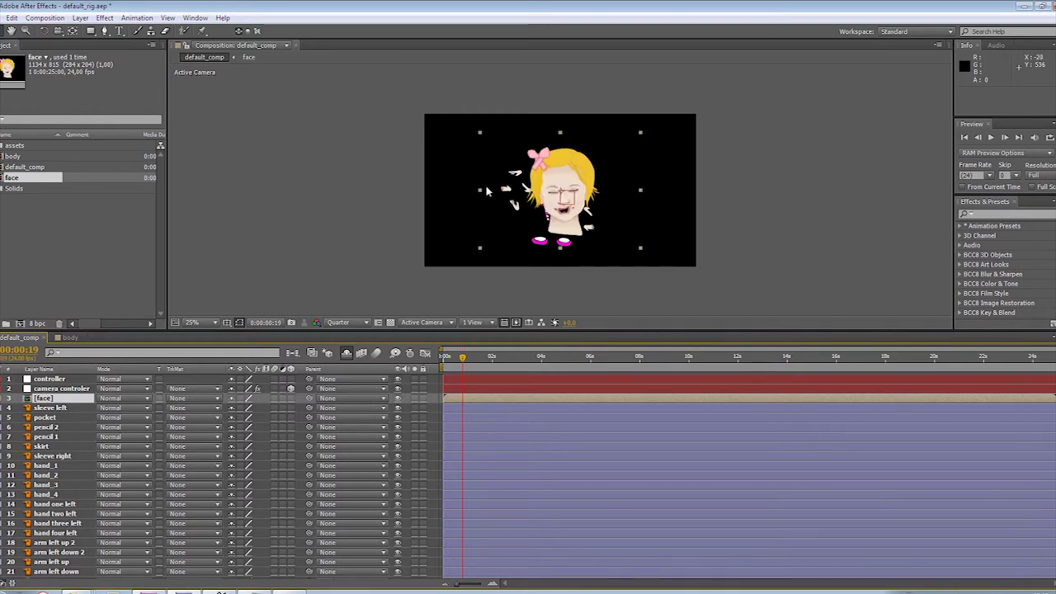
{"action": "key", "text": "period"}
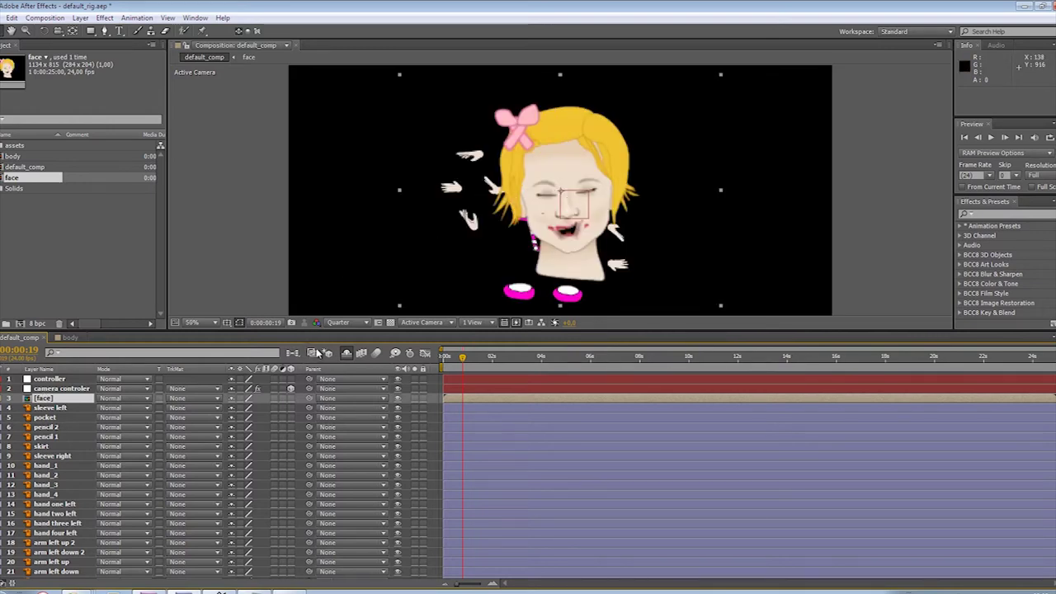
{"action": "left_click_drag", "start_coordinate": [322, 336], "coordinate": [322, 371]}
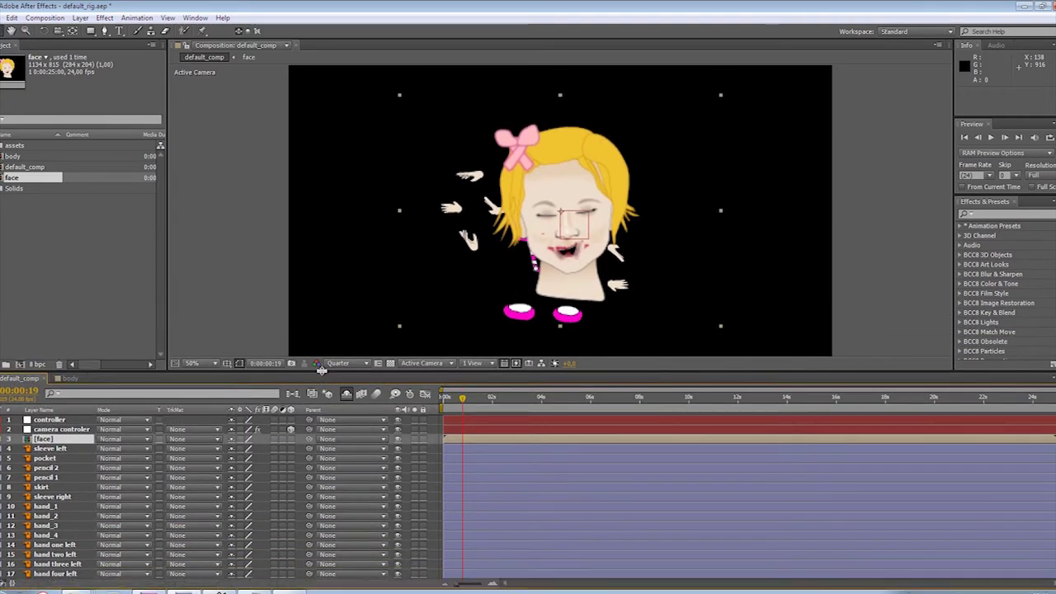
In the face composition, shrink the neck layer to about 53 × 63% and move it down below the chin
{"action": "double_click", "coordinate": [56, 442]}
{"action": "scroll", "coordinate": [63, 518], "scroll_direction": "down", "scroll_amount": 4}
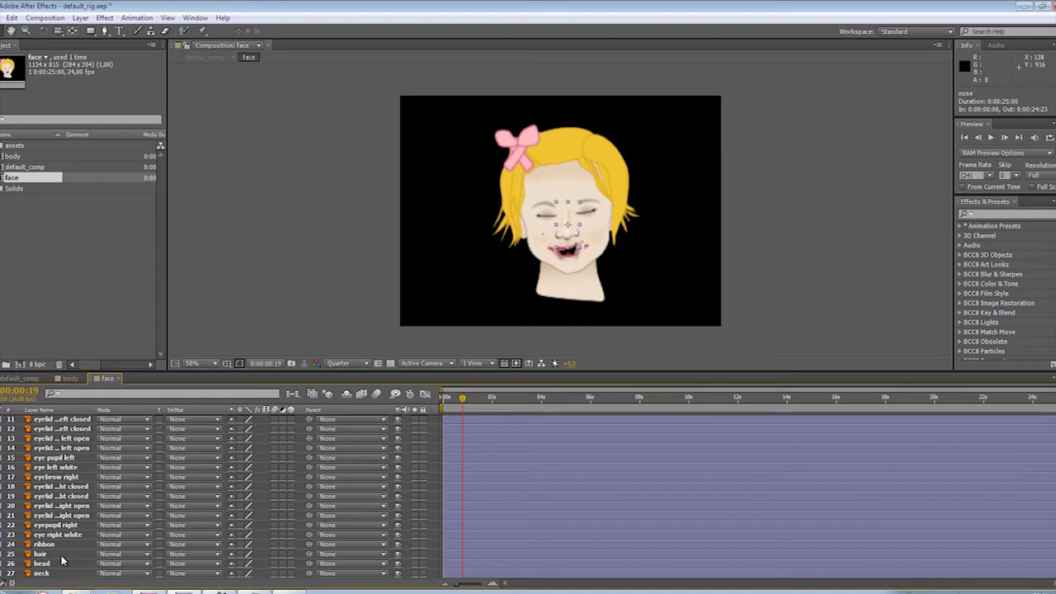
{"action": "left_click", "coordinate": [39, 573]}
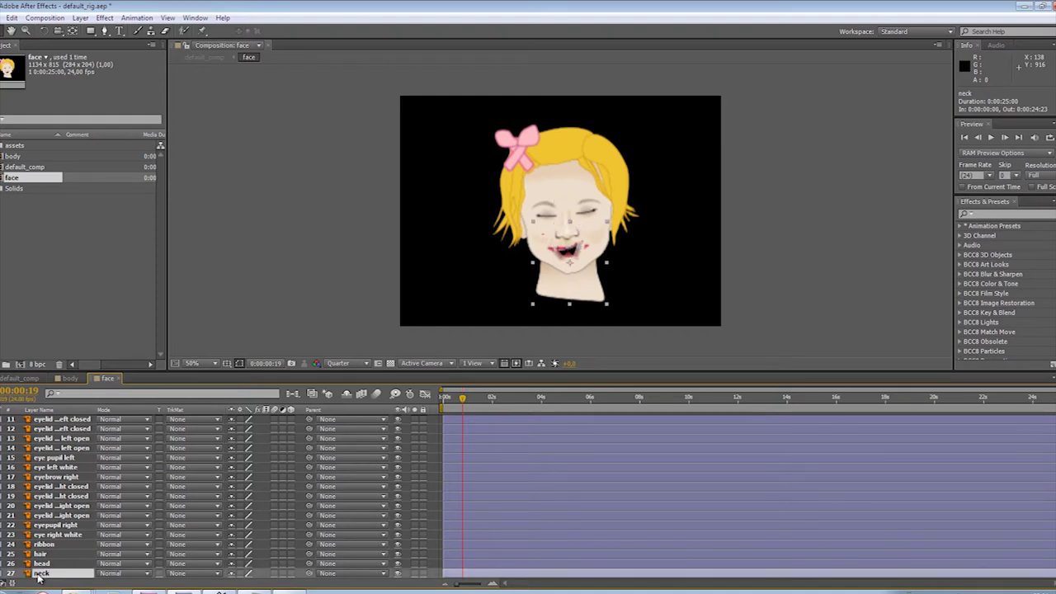
{"action": "key", "text": "s"}
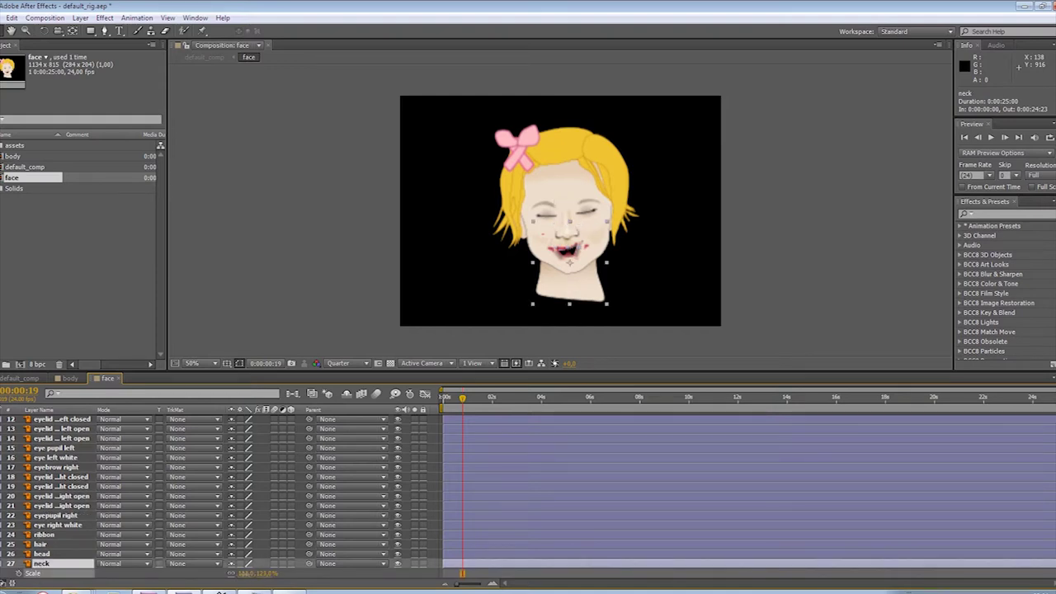
{"action": "mouse_move", "coordinate": [245, 574]}
{"action": "left_mouse_down"}
{"action": "mouse_move", "coordinate": [231, 578]}
{"action": "mouse_move", "coordinate": [248, 577]}
{"action": "left_mouse_up"}
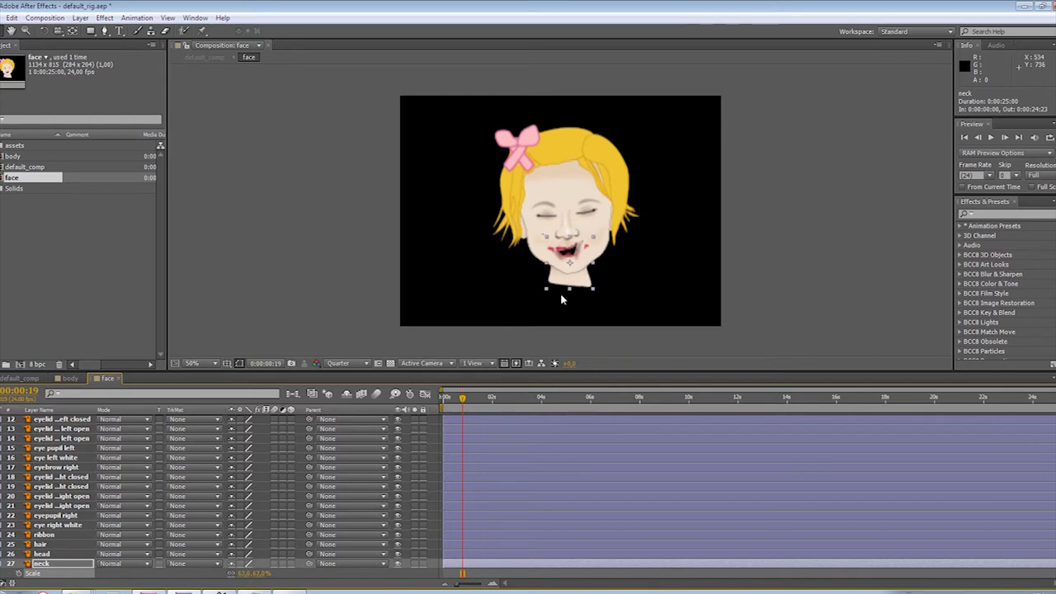
{"action": "left_click_drag", "start_coordinate": [569, 290], "coordinate": [569, 304]}
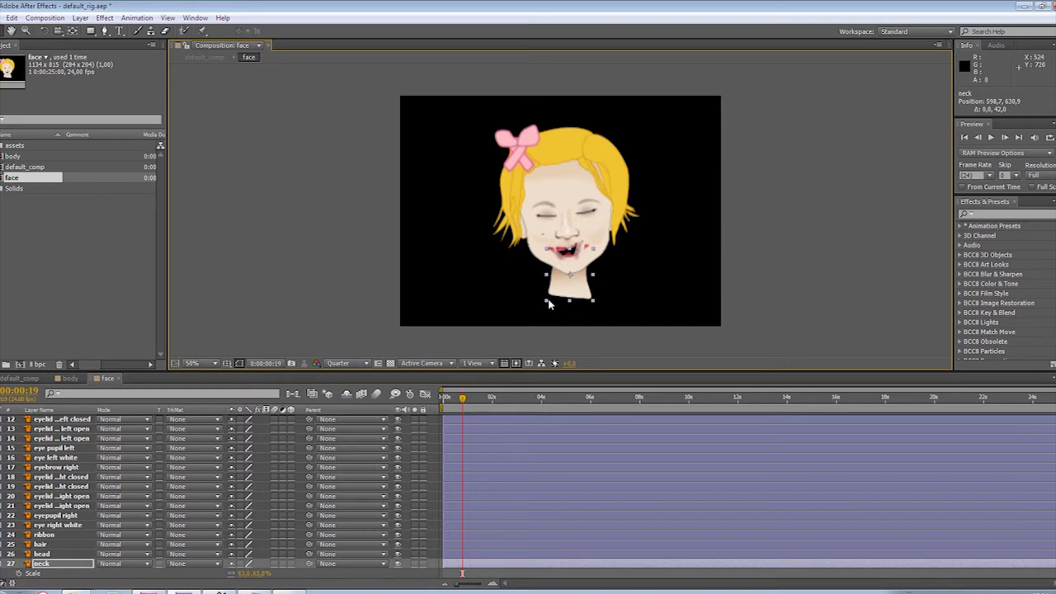
{"action": "left_click_drag", "start_coordinate": [547, 274], "coordinate": [568, 295]}
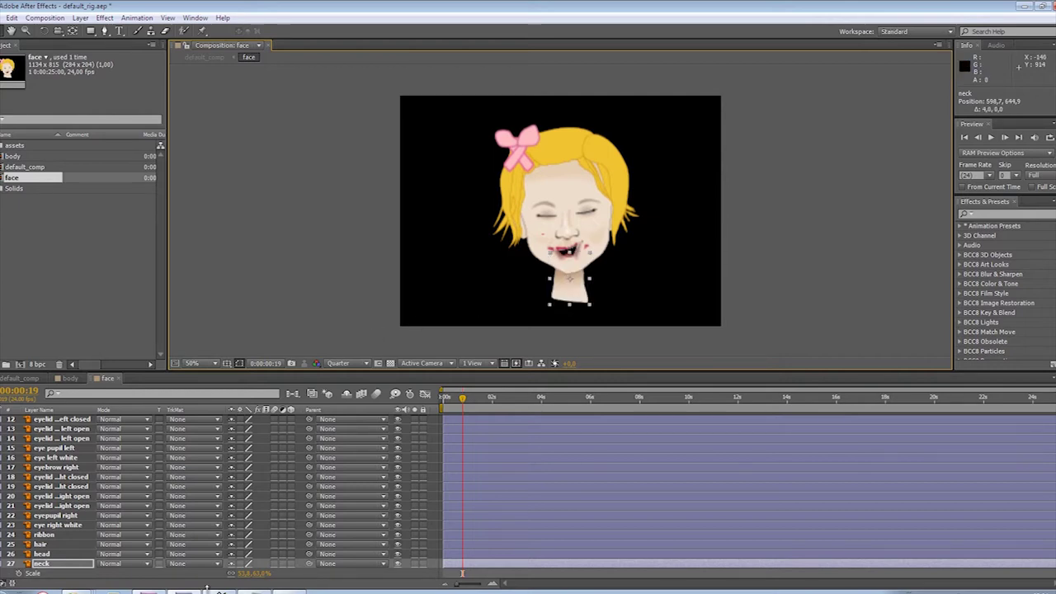
Move the neck layer out of the face composition into default_comp and place it directly below the face layer
{"action": "left_click", "coordinate": [46, 565]}
{"action": "left_click", "coordinate": [46, 556]}
{"action": "key", "text": "r"}
{"action": "left_click", "coordinate": [24, 581]}
{"action": "left_click", "coordinate": [41, 568]}
{"action": "key", "text": "ctrl+c"}
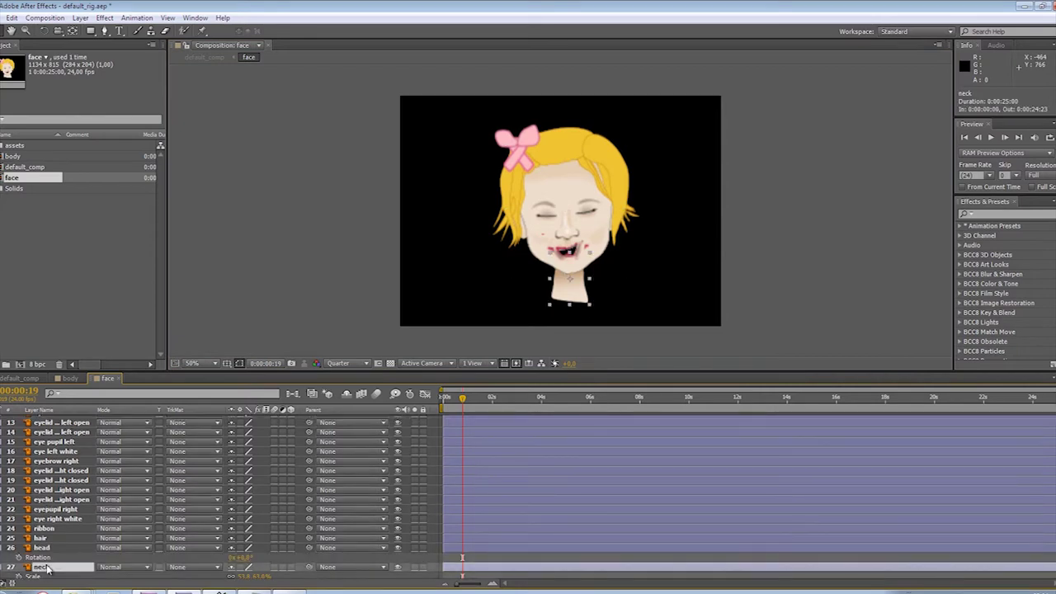
{"action": "left_click", "coordinate": [27, 378]}
{"action": "key", "text": "ctrl+v"}
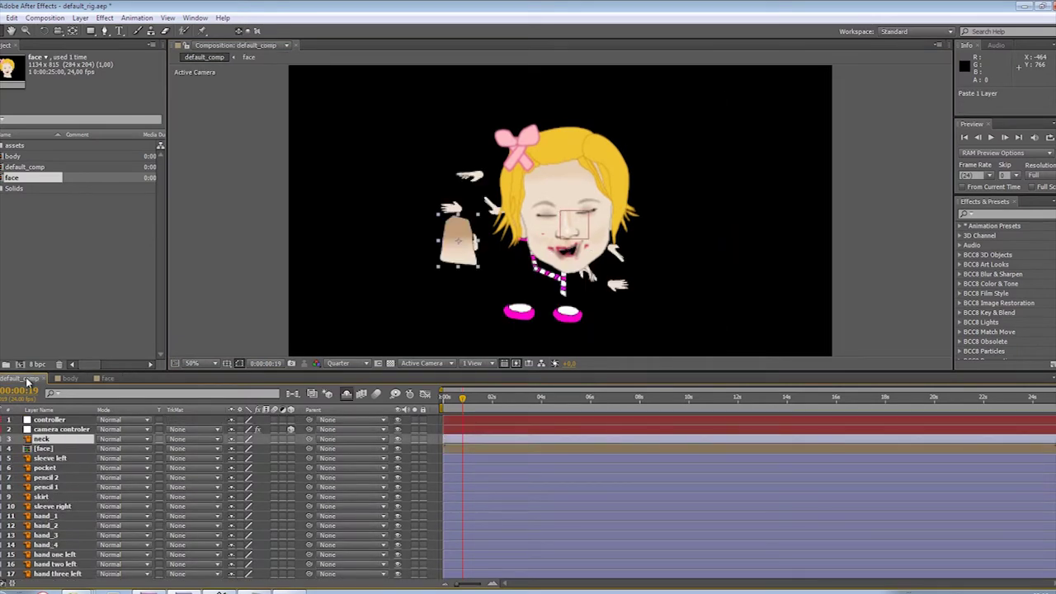
{"action": "left_click_drag", "start_coordinate": [47, 443], "coordinate": [50, 454]}
{"action": "left_click", "coordinate": [54, 439]}
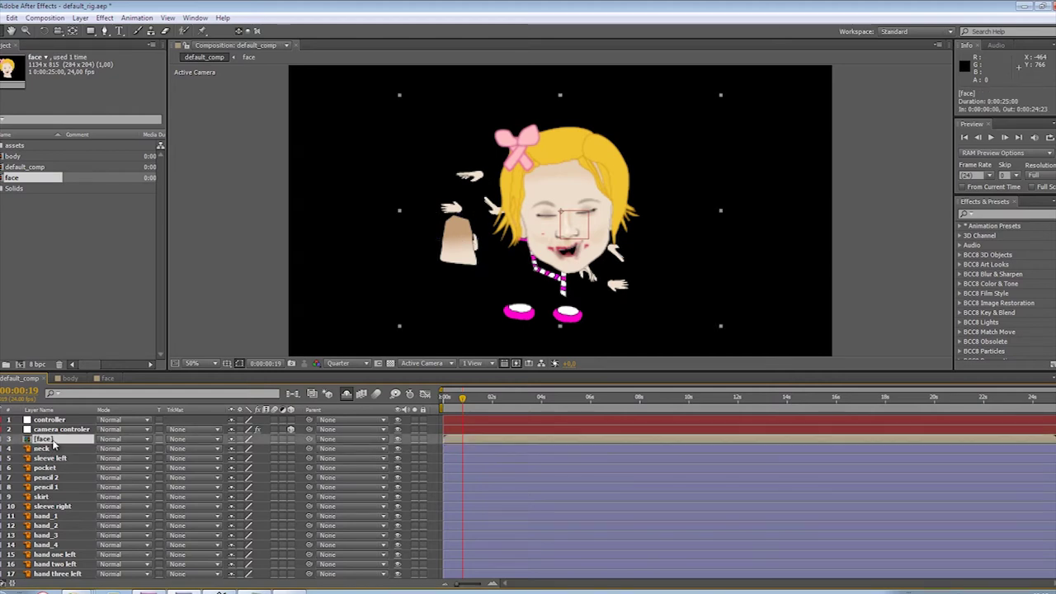
Position the neck under the chin at about 990.7, 764.9 and parent the face layer to the neck
{"action": "left_click", "coordinate": [53, 448]}
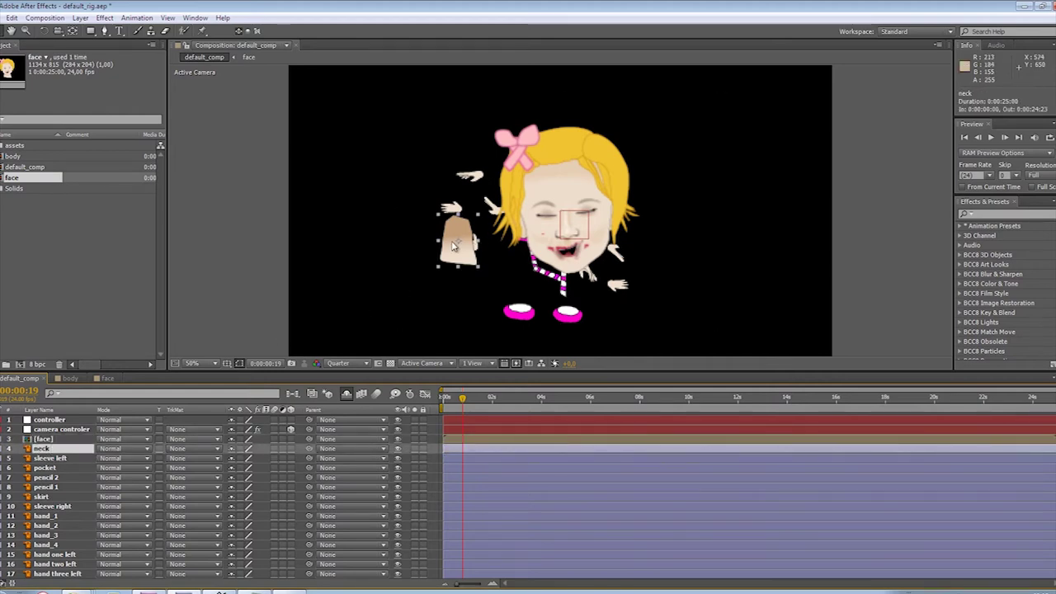
{"action": "left_click_drag", "start_coordinate": [467, 249], "coordinate": [570, 281]}
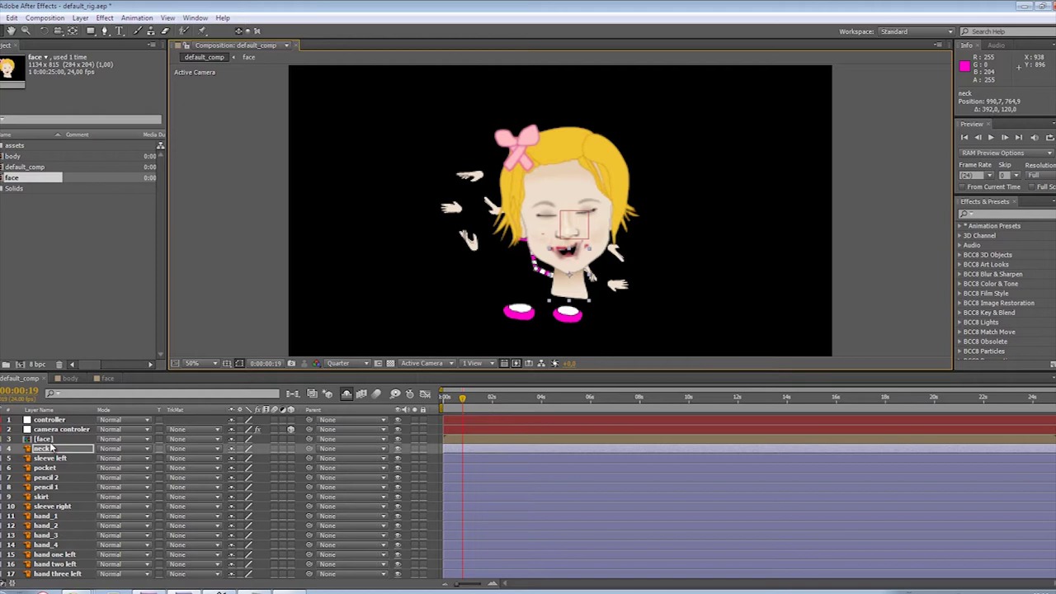
{"action": "left_click", "coordinate": [46, 439]}
{"action": "left_click_drag", "start_coordinate": [310, 439], "coordinate": [51, 452]}
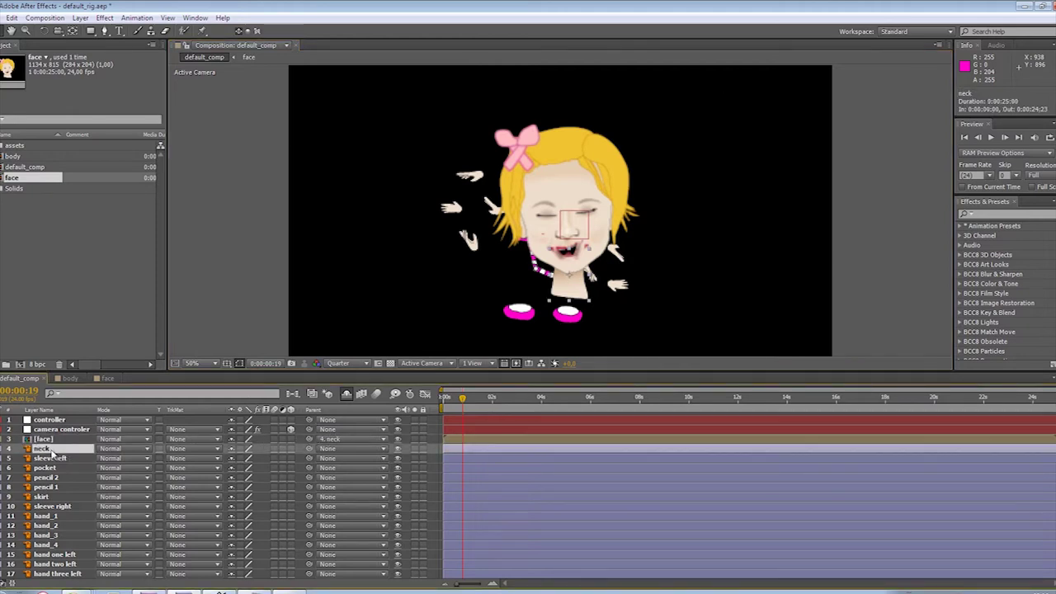
Scale the neck down to about 16.2 × 19% and move it with the head to the top of the dress
{"action": "key", "text": "p"}
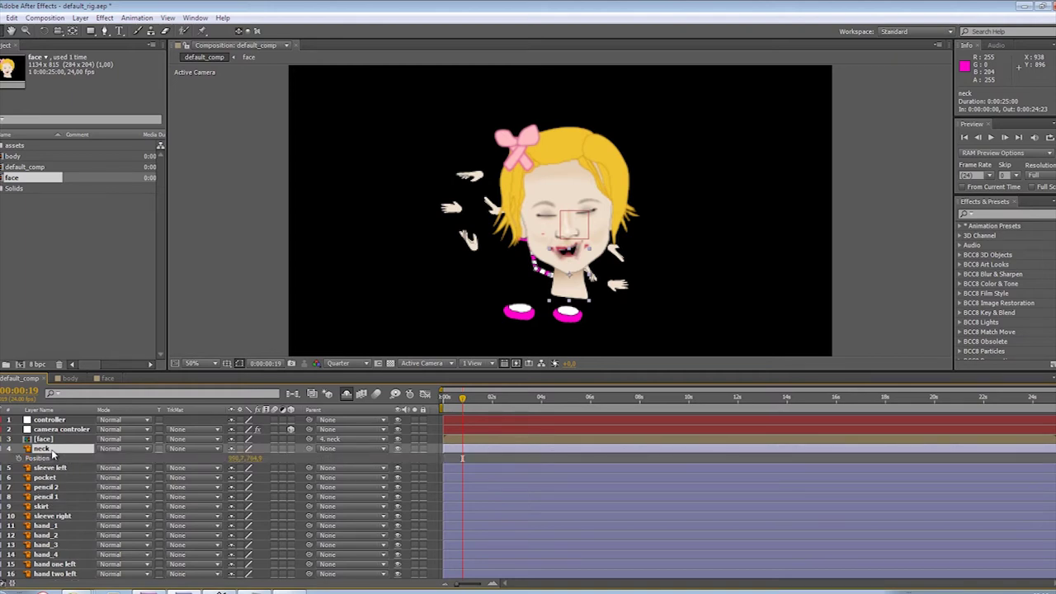
{"action": "key", "text": "shift+s"}
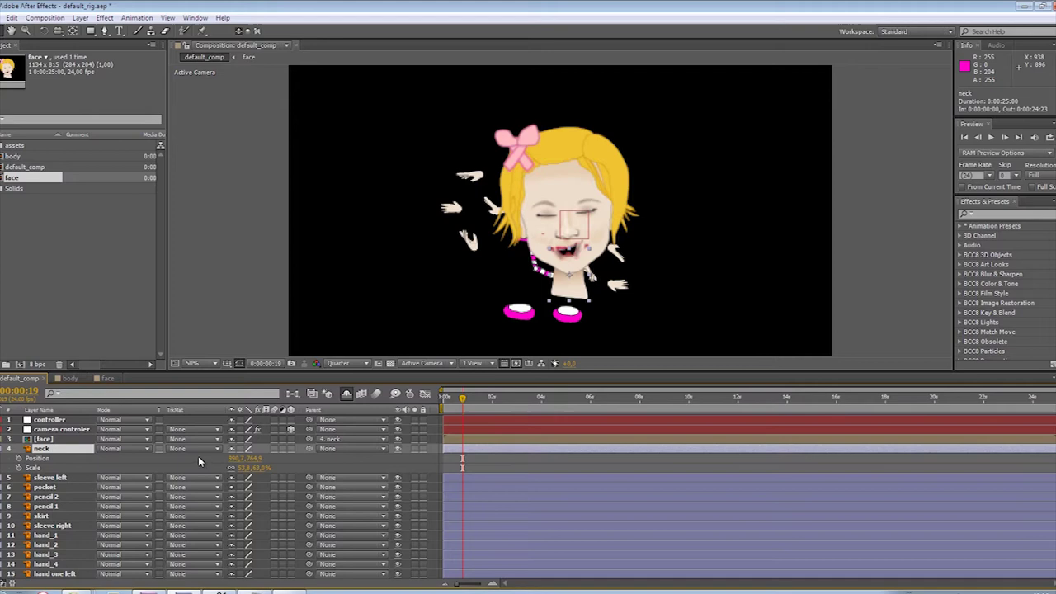
{"action": "mouse_move", "coordinate": [255, 468]}
{"action": "left_mouse_down"}
{"action": "mouse_move", "coordinate": [248, 477]}
{"action": "mouse_move", "coordinate": [263, 473]}
{"action": "left_mouse_up"}
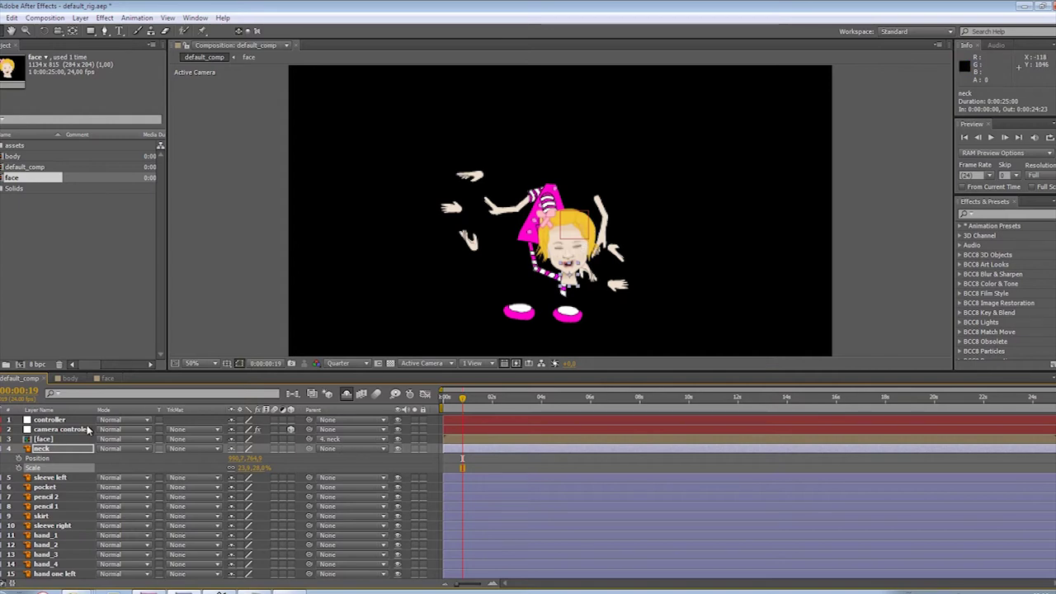
{"action": "left_click", "coordinate": [67, 456]}
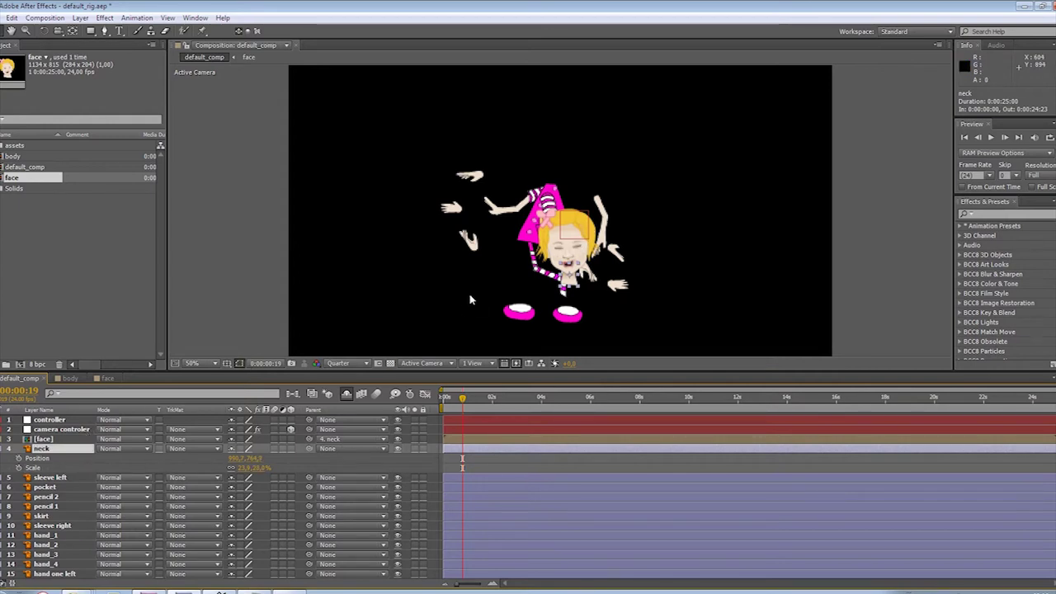
{"action": "scroll", "coordinate": [577, 261], "scroll_direction": "up", "scroll_amount": 2}
{"action": "left_click_drag", "start_coordinate": [572, 239], "coordinate": [558, 159]}
Place the skirt layer directly above the neck layer and set the neck's horizontal scale to 14%
{"action": "left_click_drag", "start_coordinate": [42, 517], "coordinate": [59, 450]}
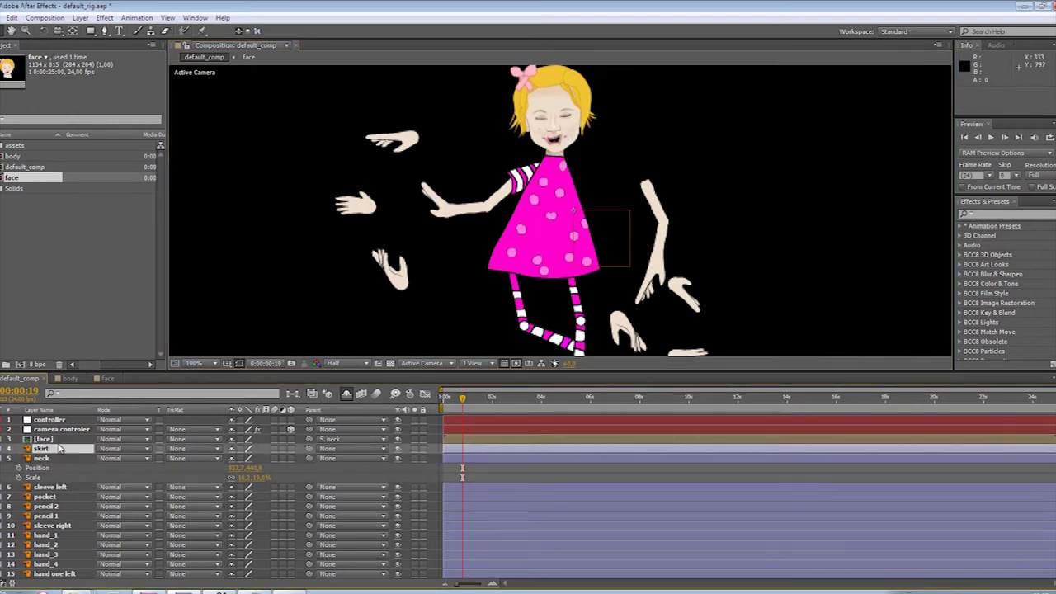
{"action": "left_click", "coordinate": [49, 458]}
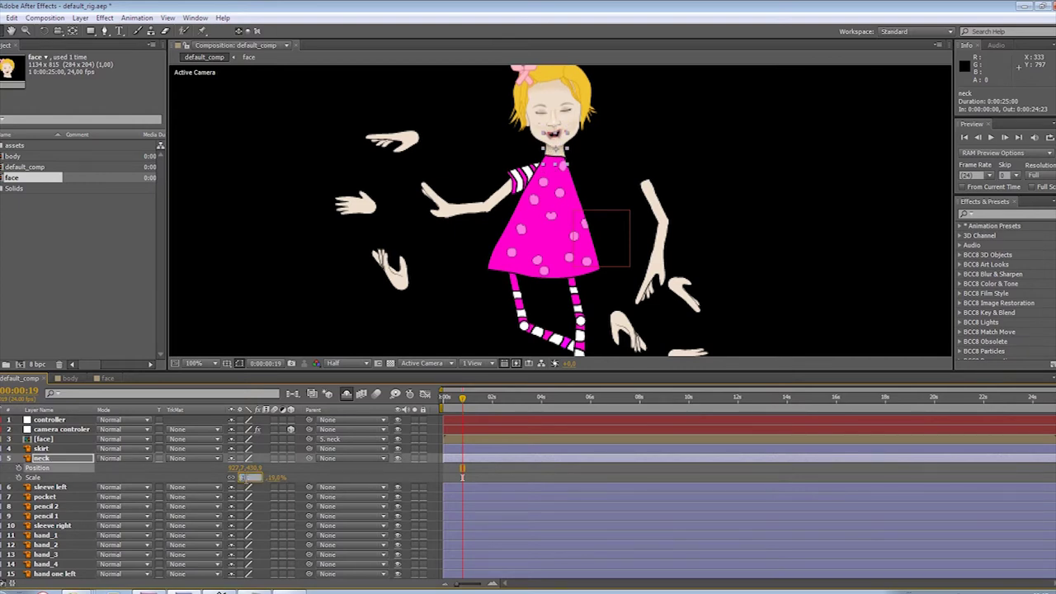
{"action": "left_click", "coordinate": [303, 476]}
{"action": "left_click", "coordinate": [242, 478]}
{"action": "type", "text": "14"}
{"action": "key", "text": "Return"}
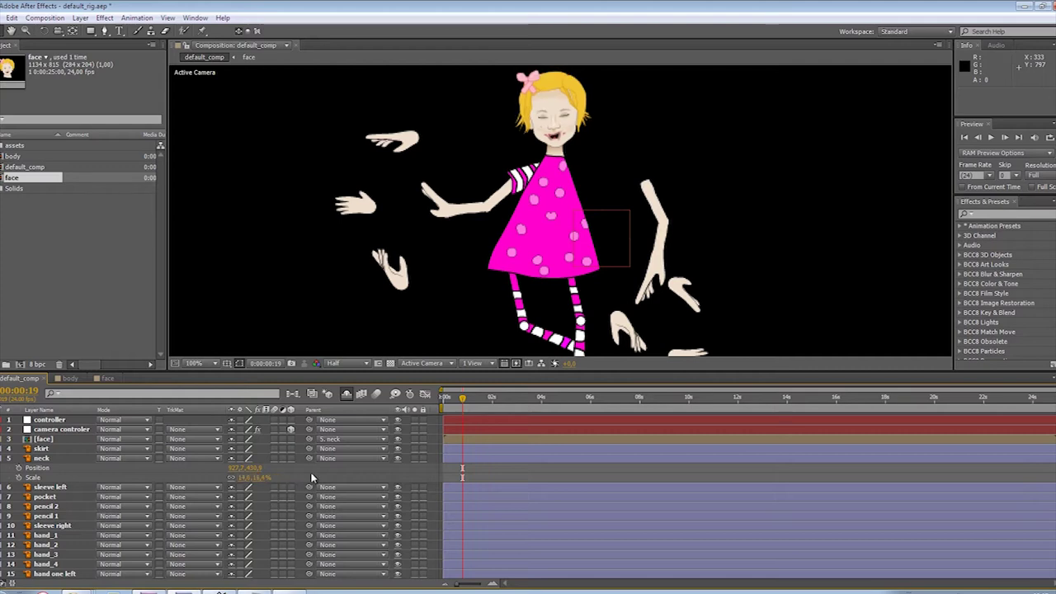
Lower the neck with its parented head to about 927.7, 440.8 and enlarge it proportionally to 15 × 17.6%
{"action": "left_click_drag", "start_coordinate": [254, 468], "coordinate": [260, 468]}
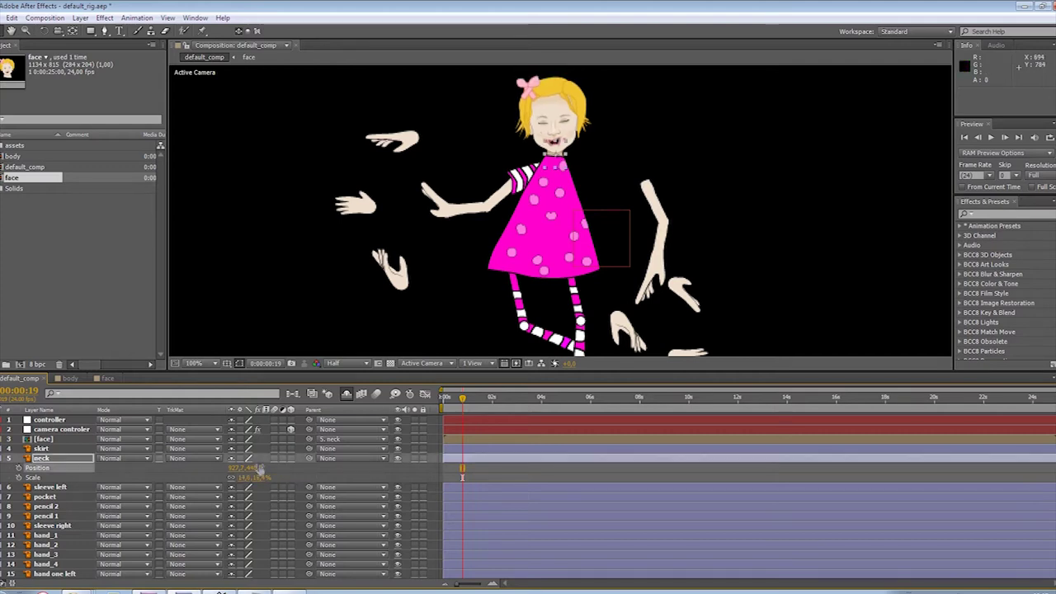
{"action": "left_click", "coordinate": [471, 176]}
{"action": "key", "text": "comma"}
{"action": "key", "text": "period"}
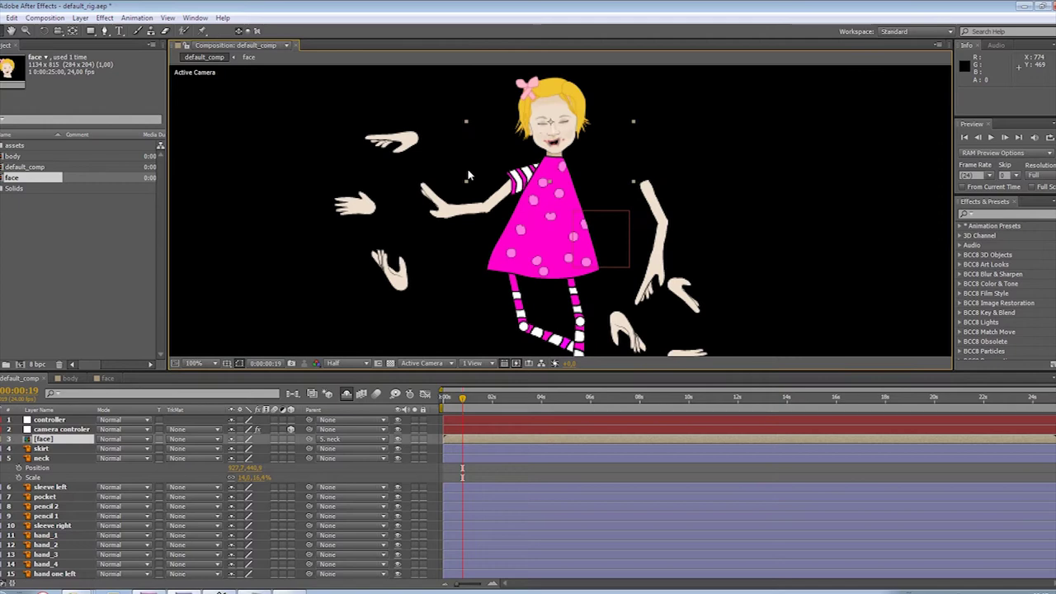
{"action": "left_click", "coordinate": [248, 477]}
{"action": "left_click", "coordinate": [307, 472]}
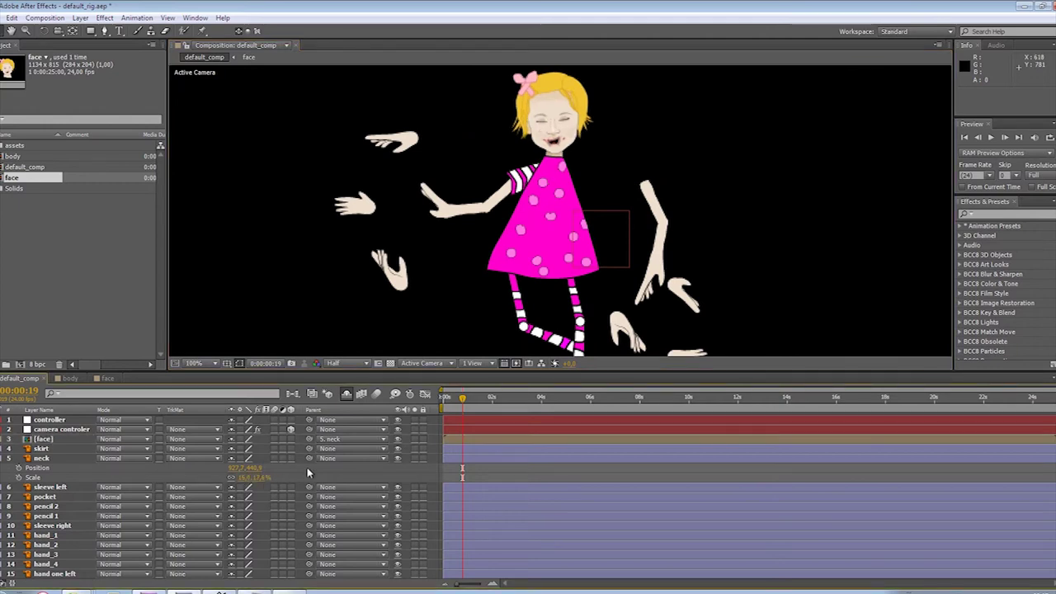
Detach the face layer from the neck and narrow the neck's horizontal scale alone to 9%
{"action": "left_click", "coordinate": [49, 458]}
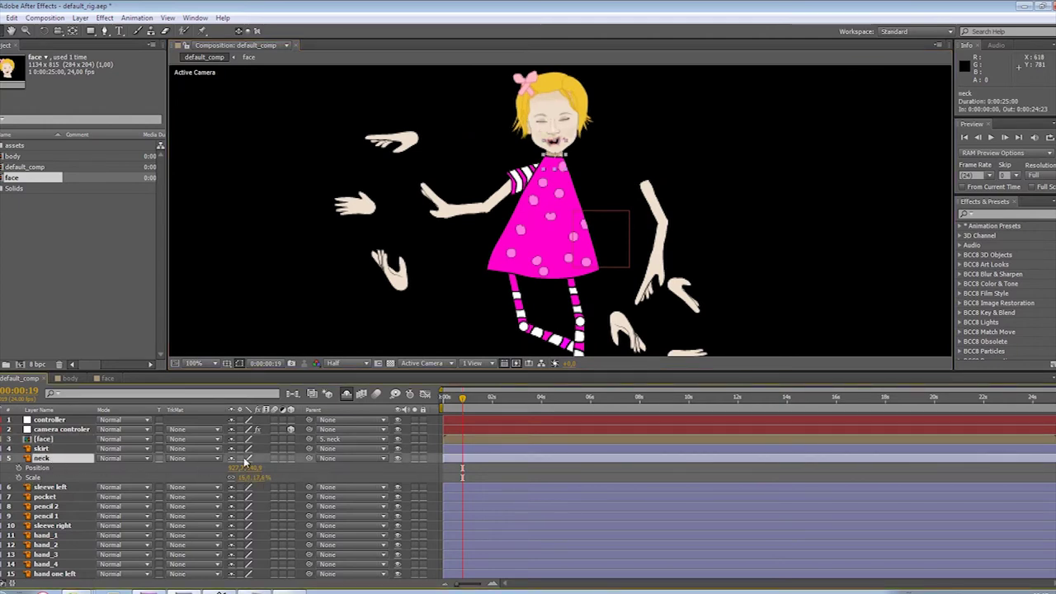
{"action": "left_click", "coordinate": [350, 439]}
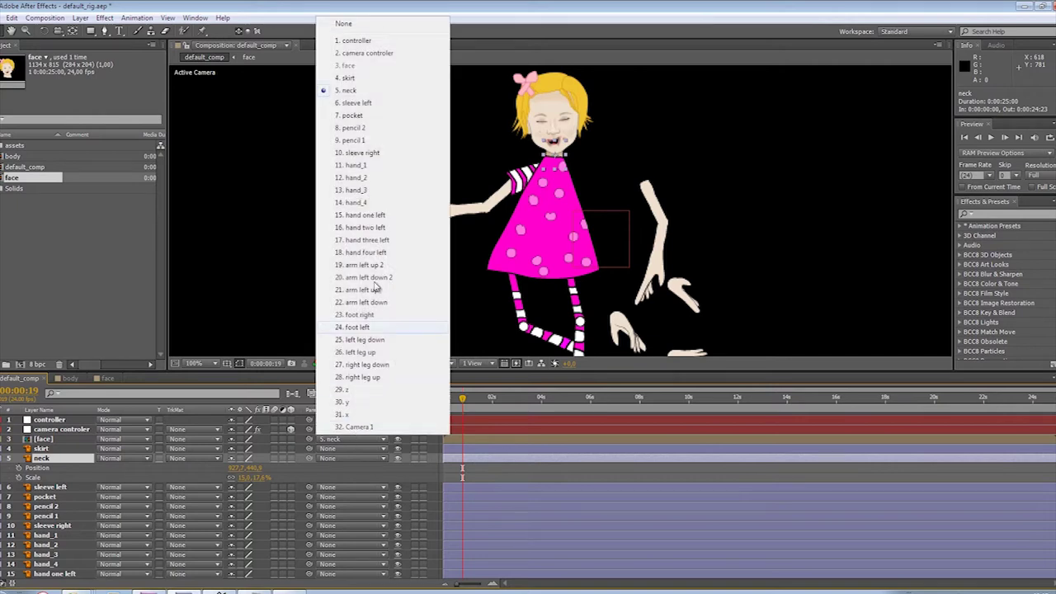
{"action": "left_click", "coordinate": [357, 25]}
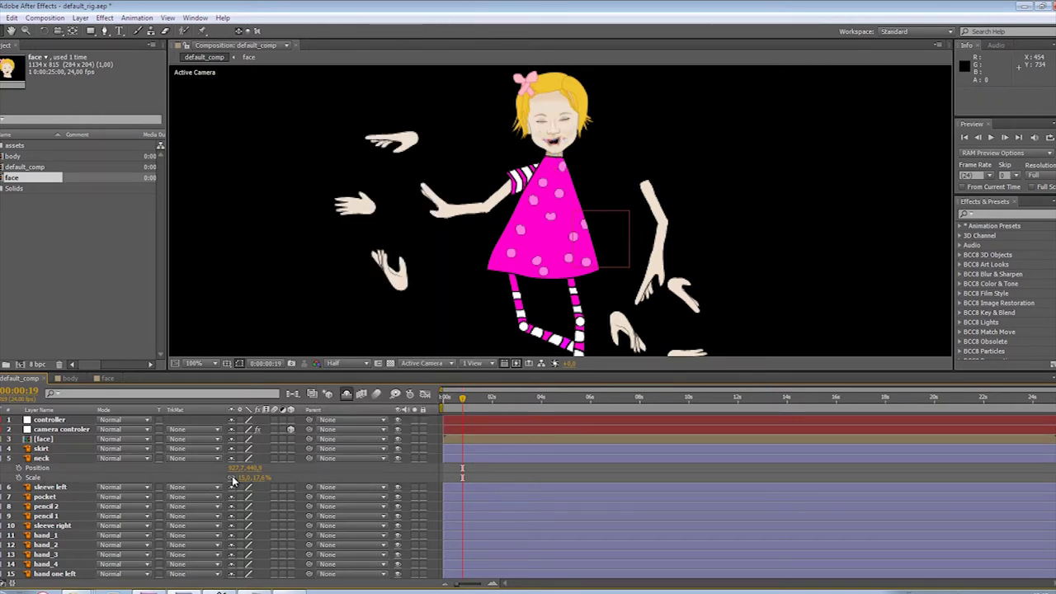
{"action": "left_click_drag", "start_coordinate": [245, 480], "coordinate": [241, 480]}
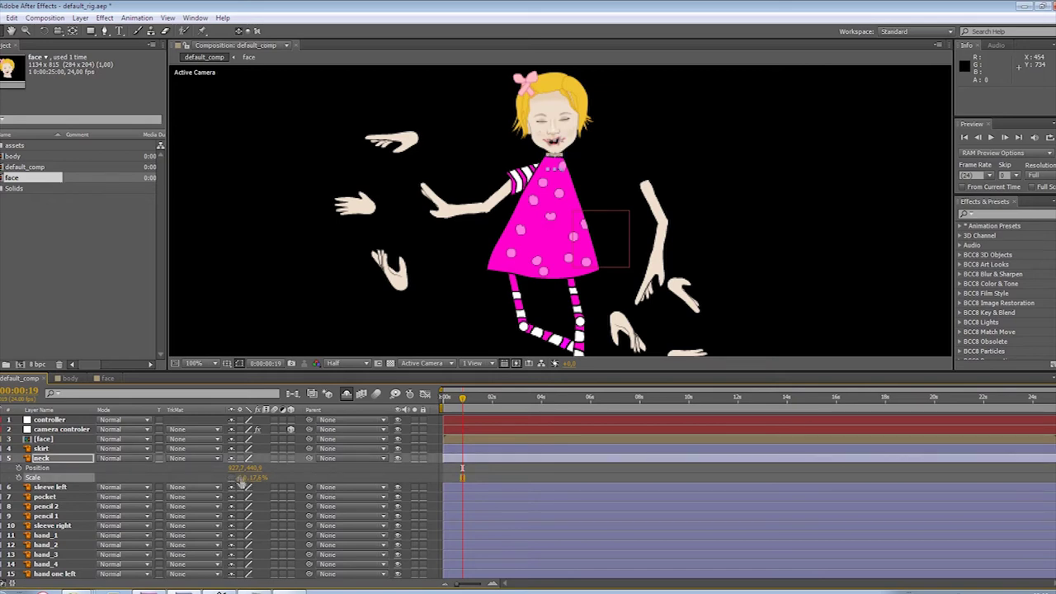
Isolate the neck and skirt layers to examine up close how they meet, and restore the display of all layers
{"action": "left_click", "coordinate": [415, 459]}
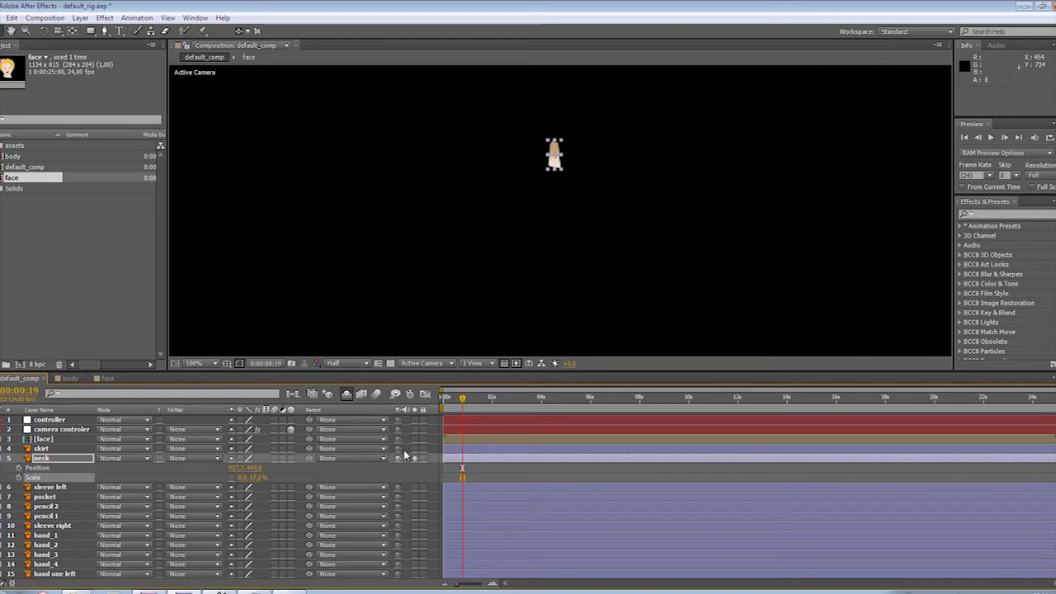
{"action": "left_click", "coordinate": [415, 449]}
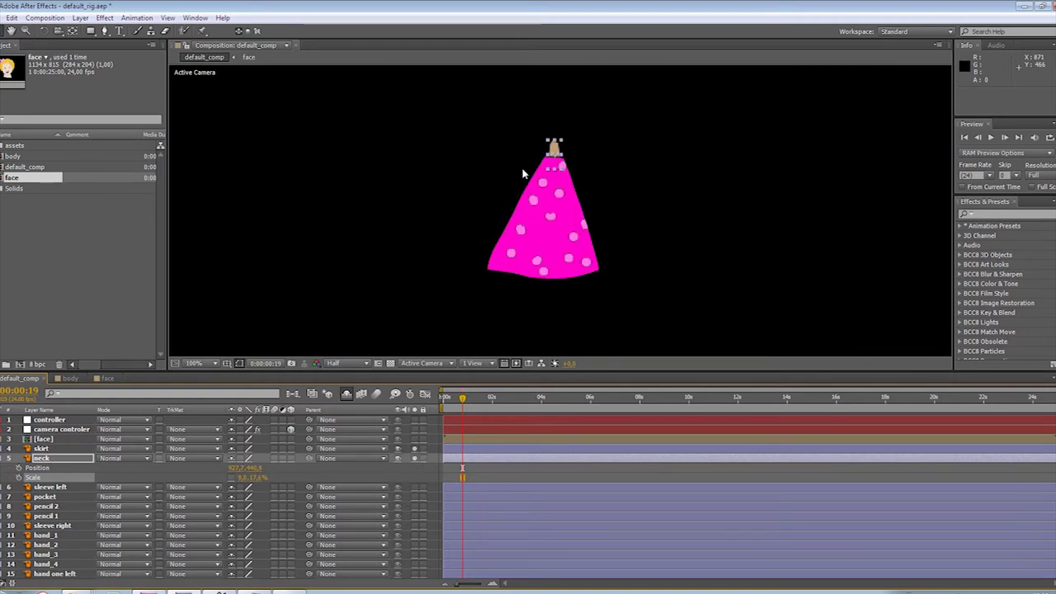
{"action": "scroll", "coordinate": [523, 173], "scroll_direction": "up", "scroll_amount": 2}
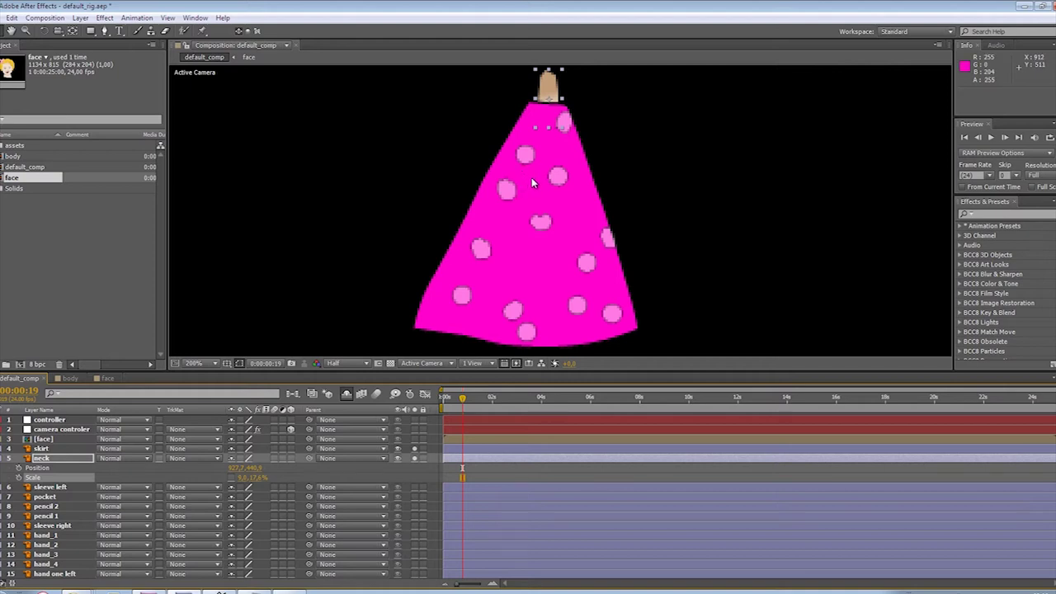
{"action": "left_click", "coordinate": [470, 474]}
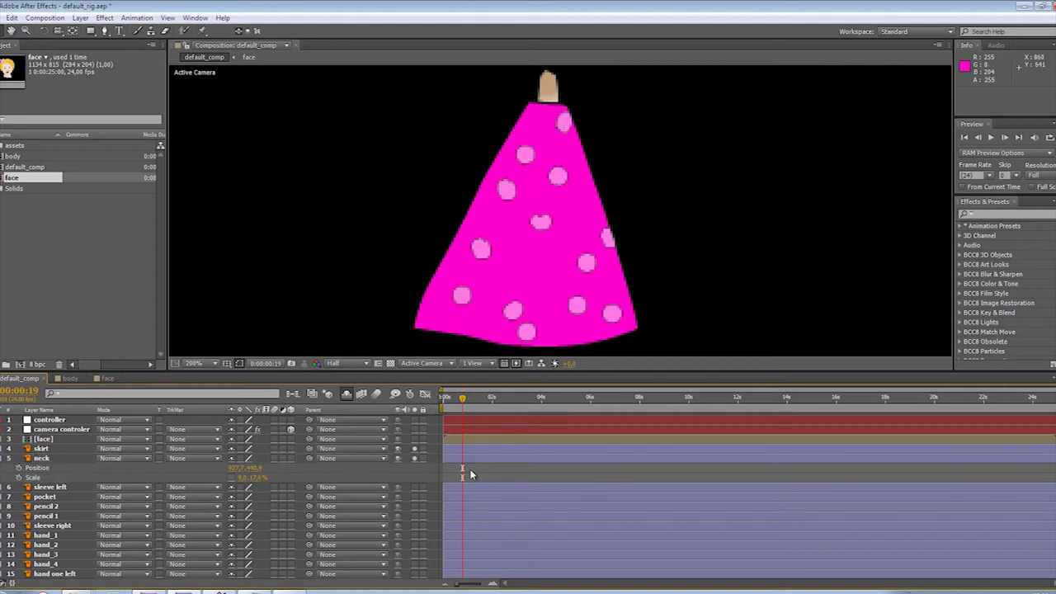
{"action": "left_click", "coordinate": [413, 459]}
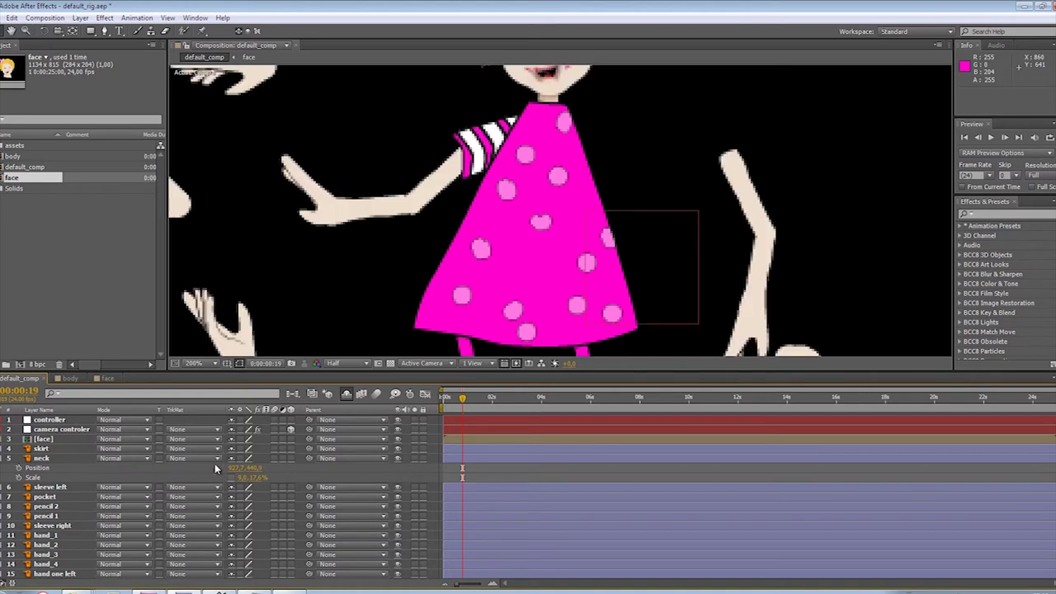
Parent the face layer to the neck layer
{"action": "left_click", "coordinate": [68, 438]}
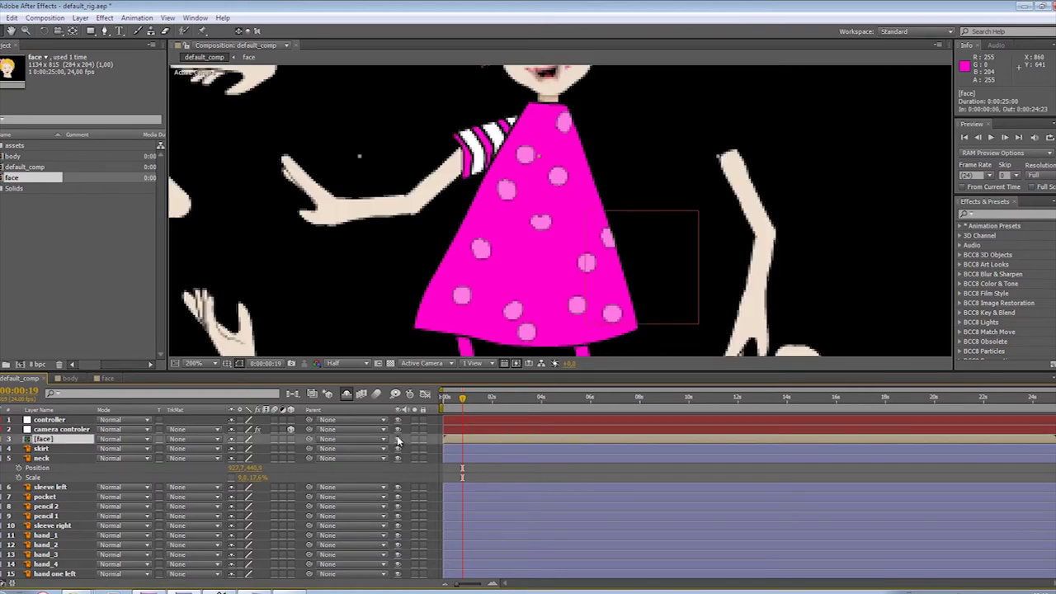
{"action": "left_click_drag", "start_coordinate": [310, 439], "coordinate": [87, 459]}
{"action": "key", "text": "comma"}
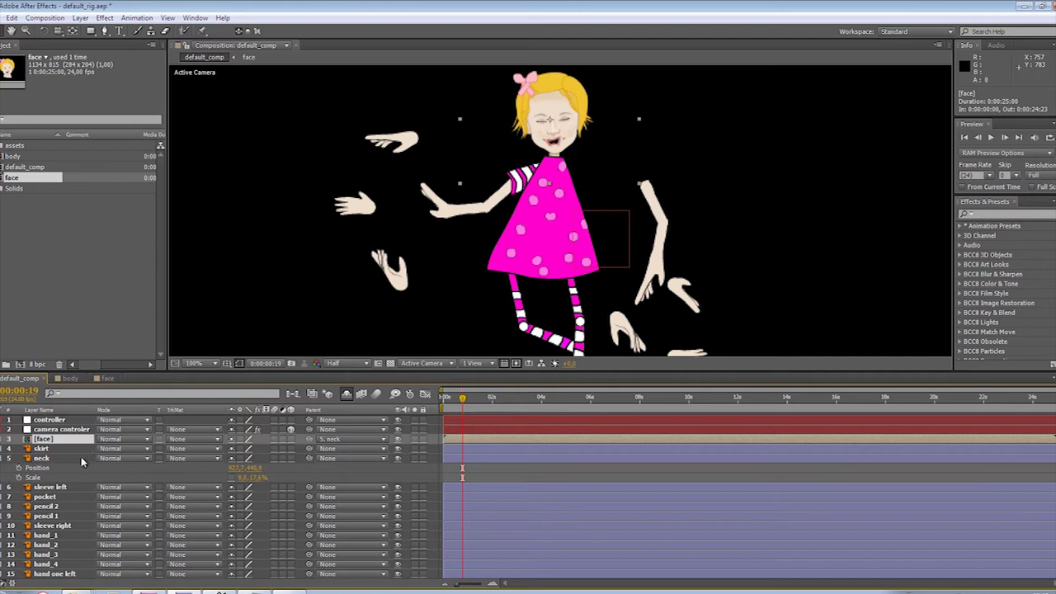
Relink the neck's scale, test how the head follows the neck's rotation, and set that rotation to about 6°
{"action": "left_click", "coordinate": [81, 457]}
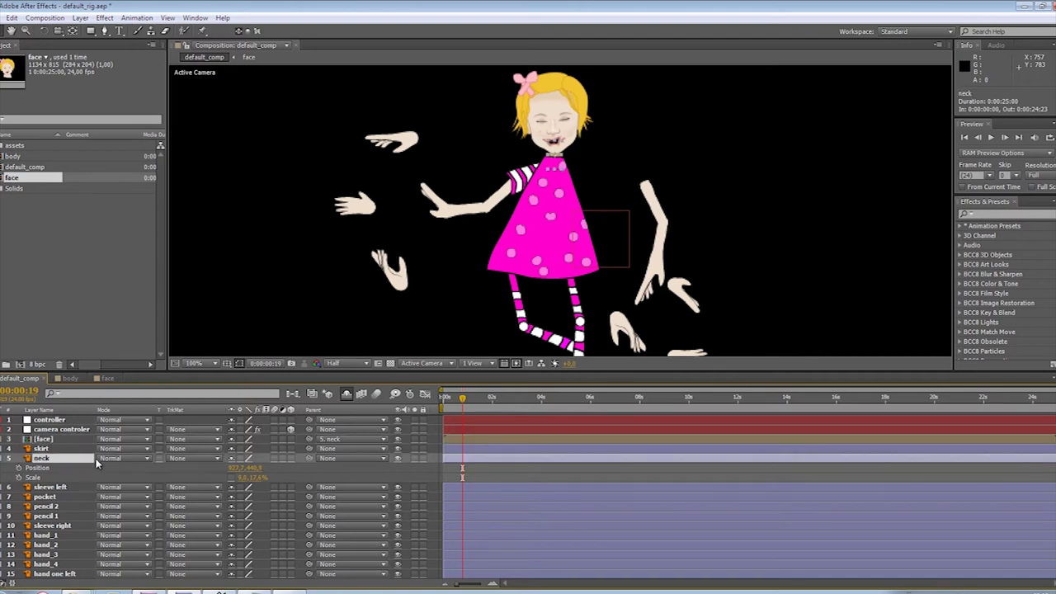
{"action": "key", "text": "shift+r"}
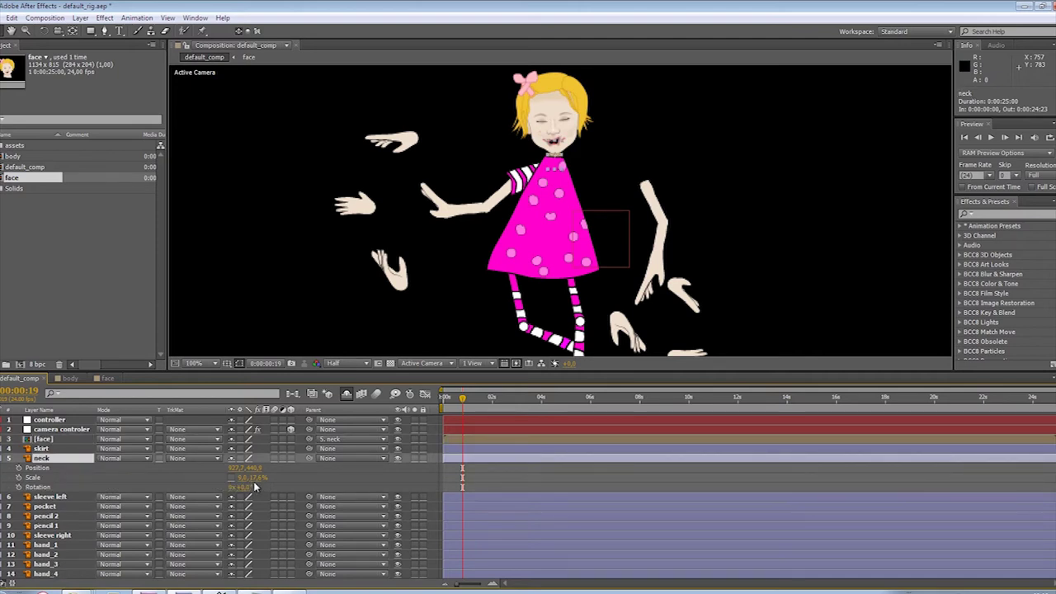
{"action": "left_click", "coordinate": [231, 478]}
{"action": "left_click_drag", "start_coordinate": [244, 487], "coordinate": [281, 488]}
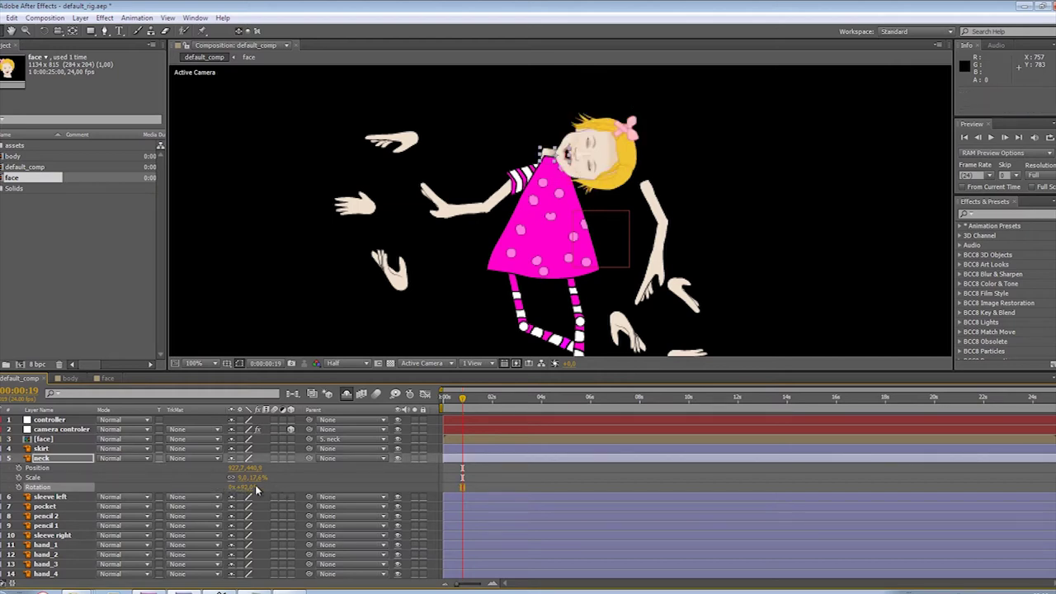
{"action": "left_click_drag", "start_coordinate": [249, 490], "coordinate": [236, 492]}
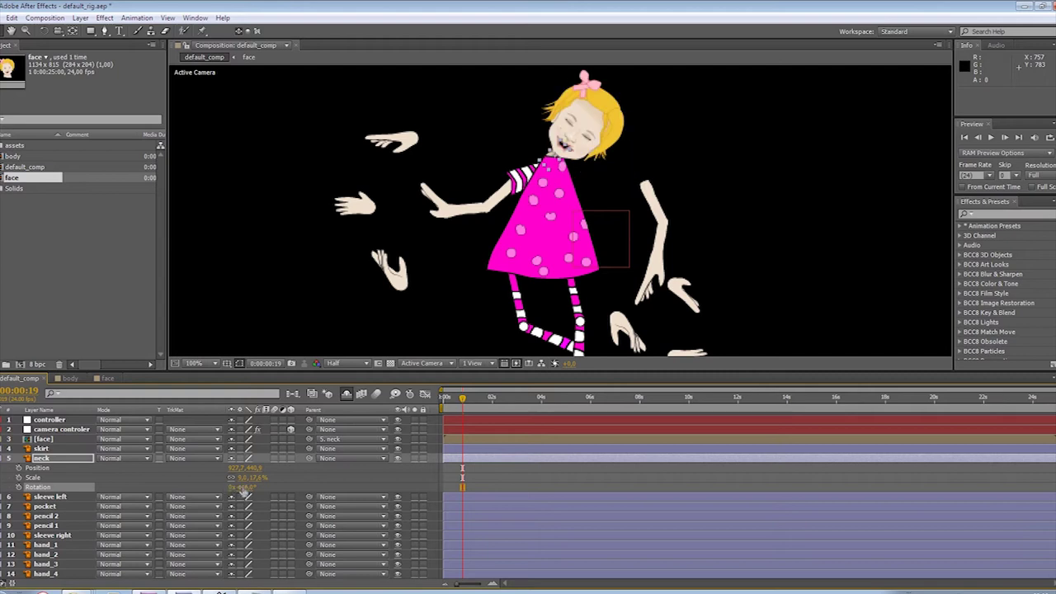
{"action": "key", "text": "ctrl+z"}
{"action": "mouse_move", "coordinate": [250, 491]}
{"action": "left_mouse_down"}
{"action": "mouse_move", "coordinate": [235, 491]}
{"action": "mouse_move", "coordinate": [259, 486]}
{"action": "mouse_move", "coordinate": [250, 488]}
{"action": "left_mouse_up"}
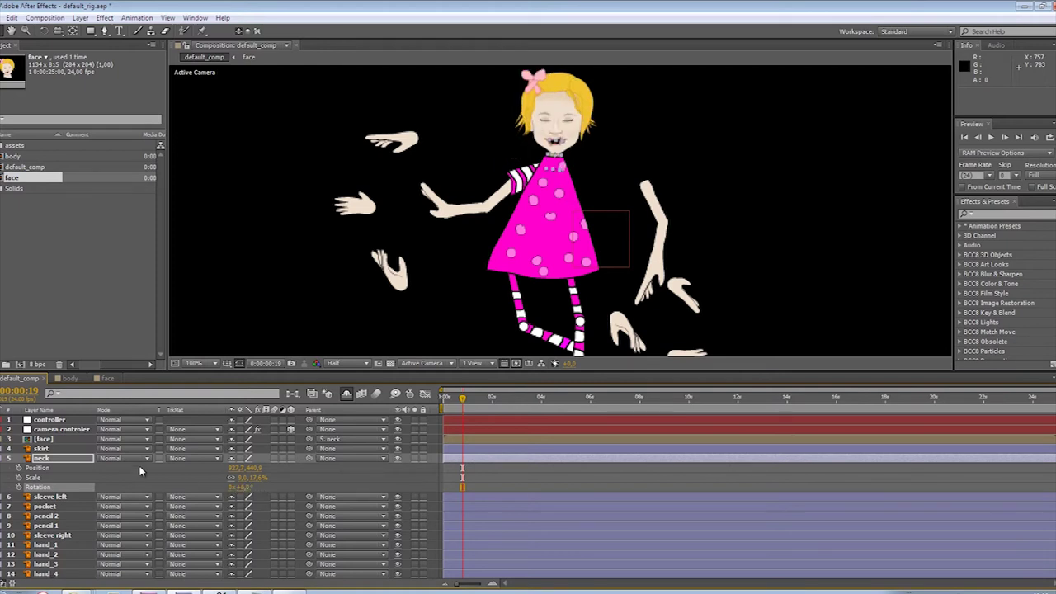
Try rotating the face layer around its current anchor point and undo the rotation
{"action": "left_click", "coordinate": [64, 440]}
{"action": "key", "text": "r"}
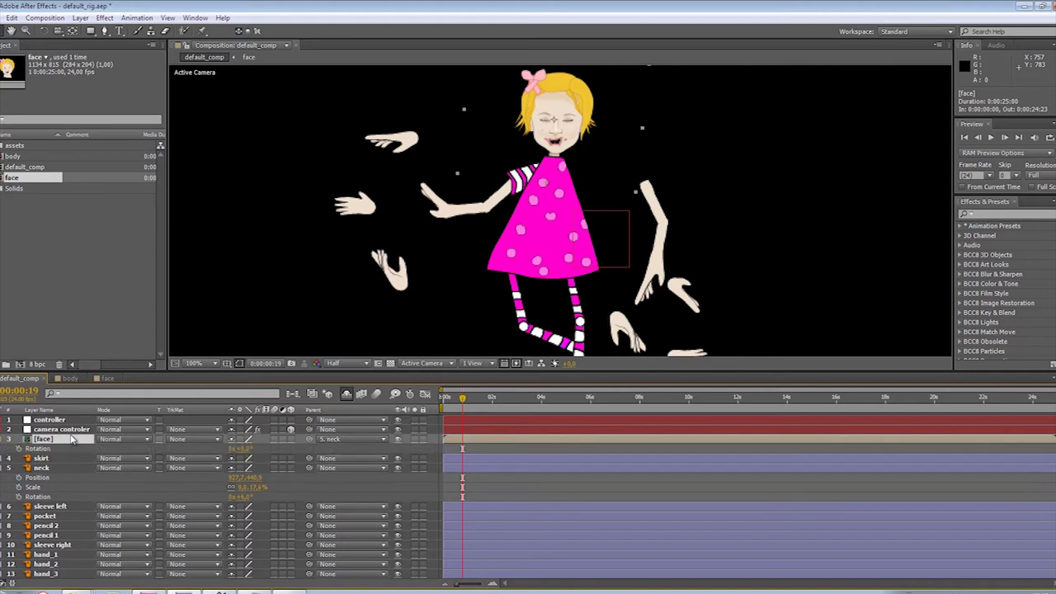
{"action": "left_click_drag", "start_coordinate": [250, 452], "coordinate": [235, 449]}
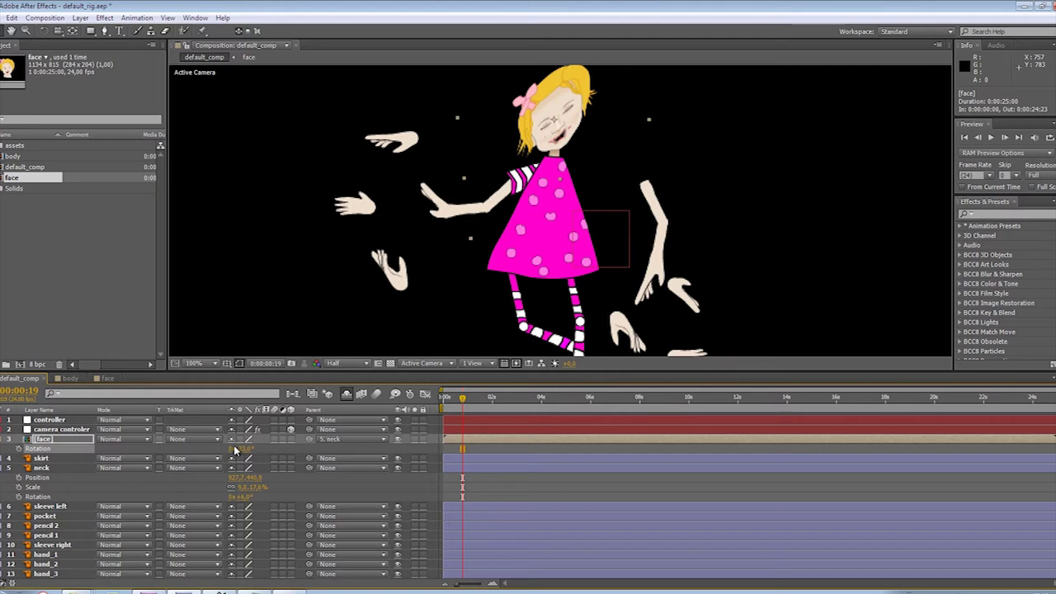
{"action": "key", "text": "ctrl+z"}
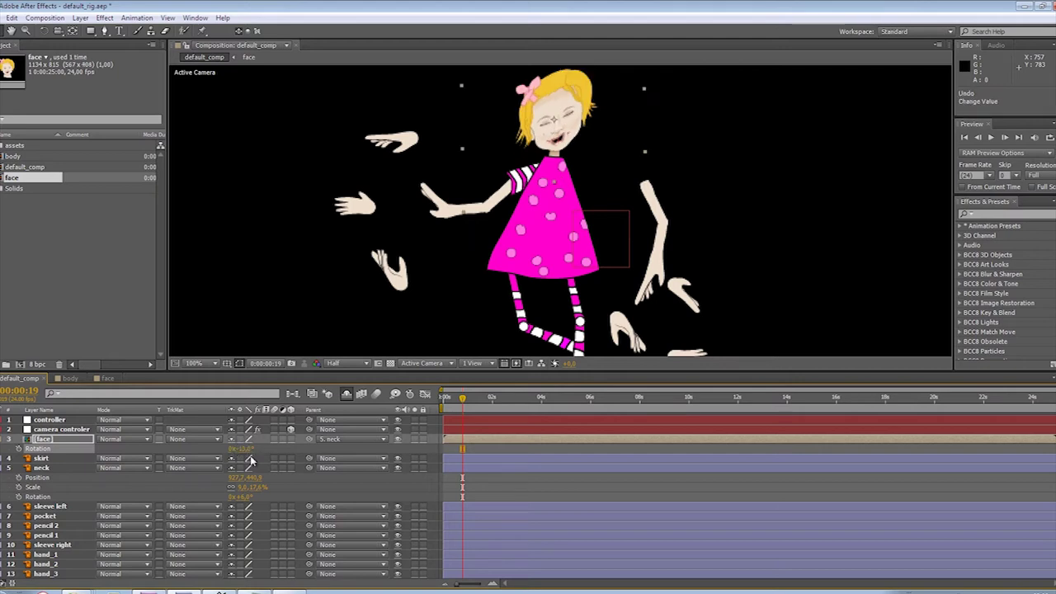
{"action": "key", "text": "ctrl+z"}
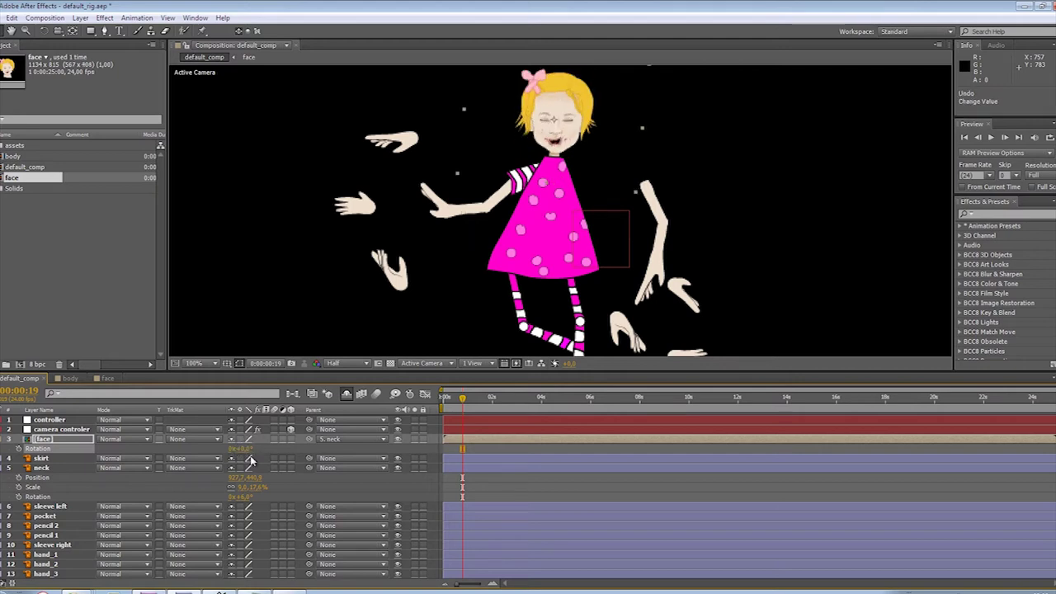
Move the face layer's anchor point down to the neck below the chin, test its rotation, and reset it to 0°
{"action": "left_click", "coordinate": [73, 31]}
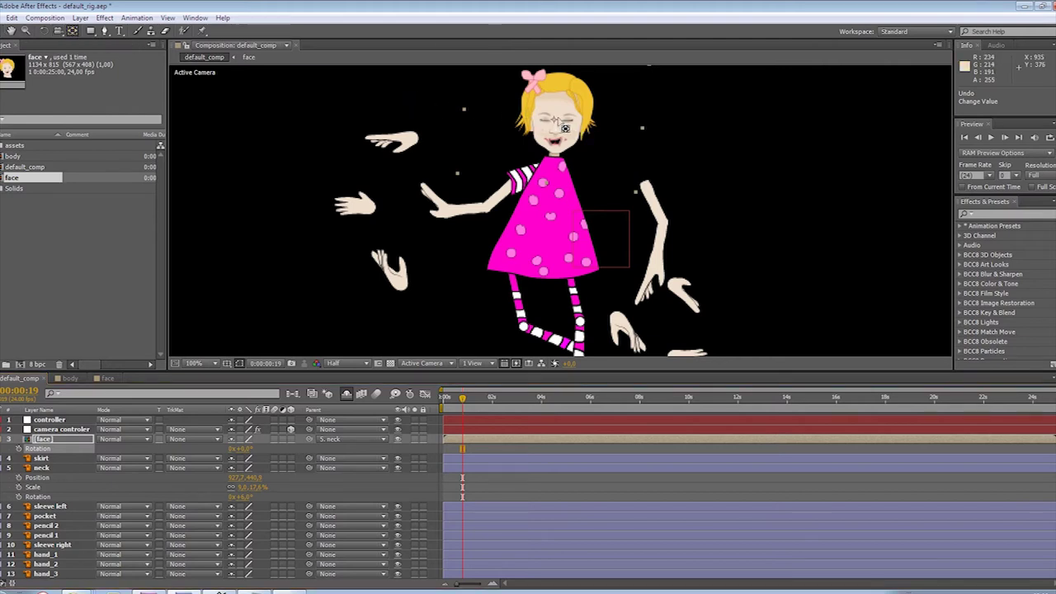
{"action": "left_click_drag", "start_coordinate": [557, 122], "coordinate": [562, 160]}
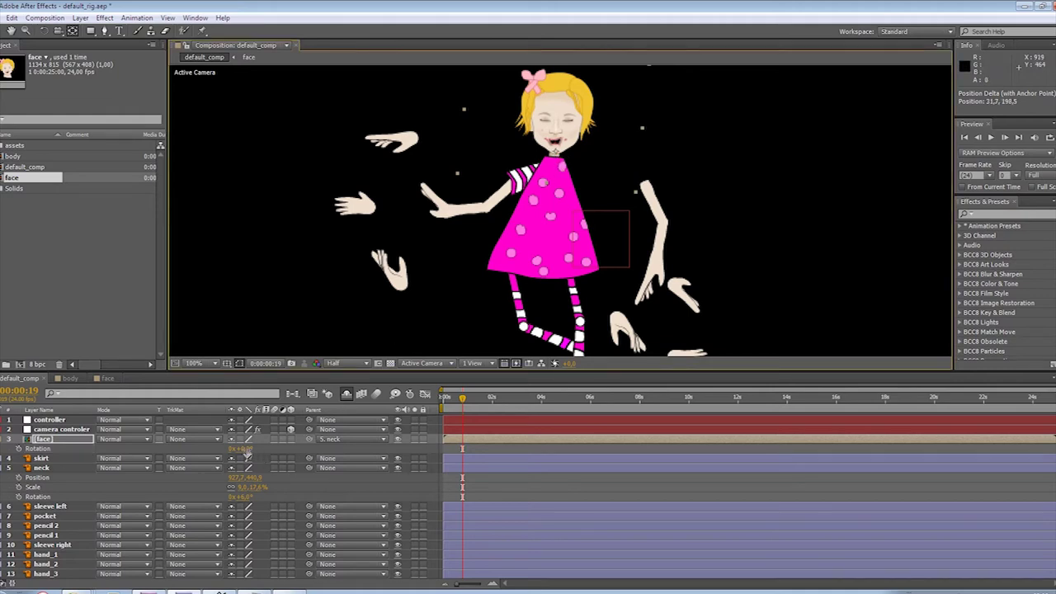
{"action": "left_click_drag", "start_coordinate": [246, 449], "coordinate": [251, 451]}
{"action": "left_click_drag", "start_coordinate": [261, 447], "coordinate": [225, 452]}
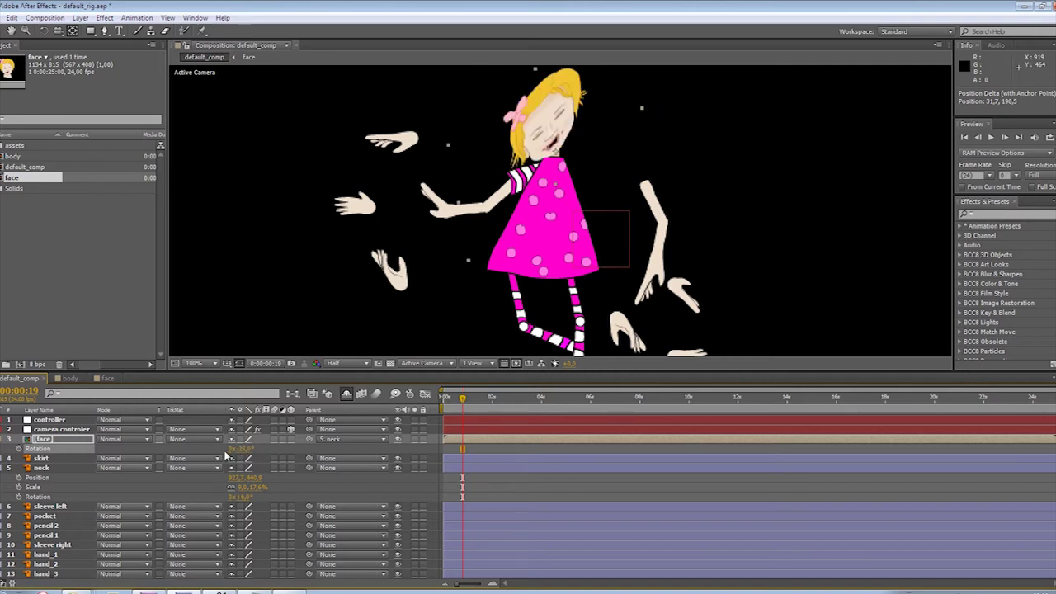
{"action": "left_click", "coordinate": [245, 448]}
{"action": "left_click", "coordinate": [268, 451]}
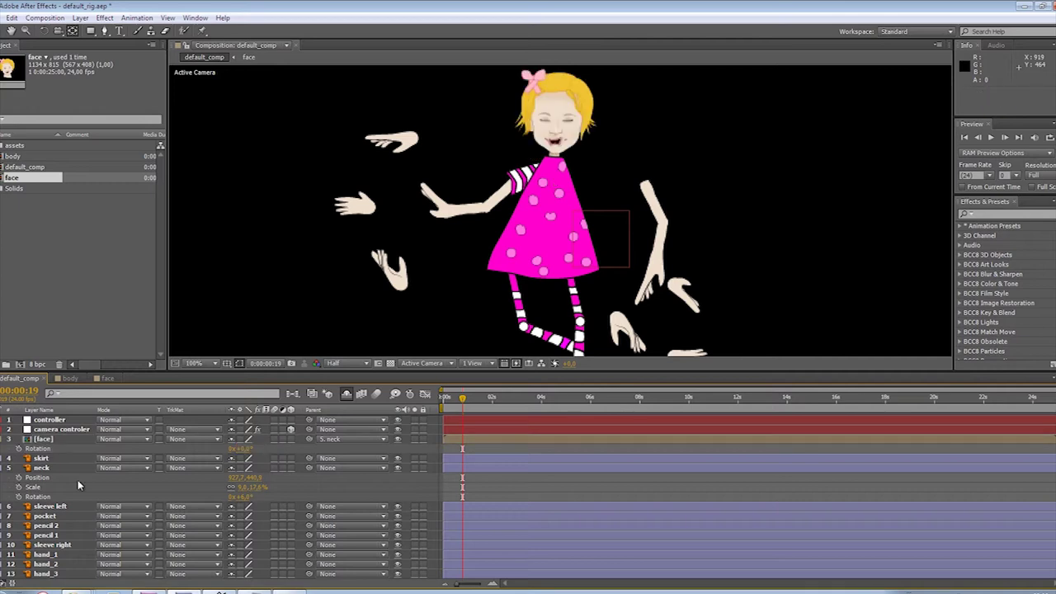
Detach the face layer from the neck by setting its parent to None
{"action": "left_click", "coordinate": [42, 468]}
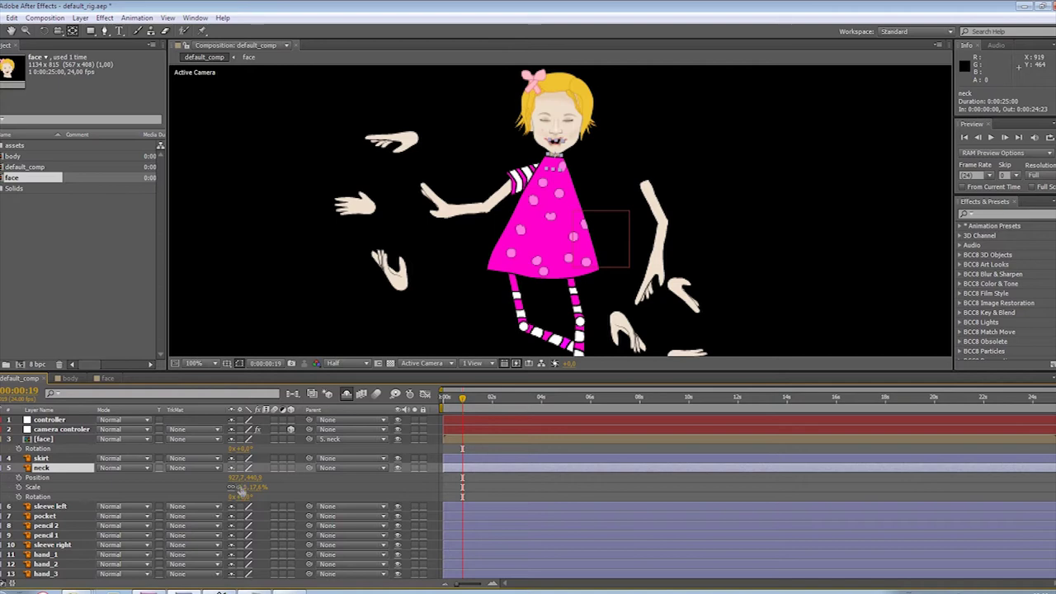
{"action": "left_click_drag", "start_coordinate": [248, 492], "coordinate": [260, 493]}
{"action": "left_click", "coordinate": [343, 440]}
{"action": "left_click", "coordinate": [356, 23]}
Pre-compose the neck layer as "neck" with all attributes moved into the new composition, and parent the face layer to it
{"action": "key", "text": "ctrl+shift+c"}
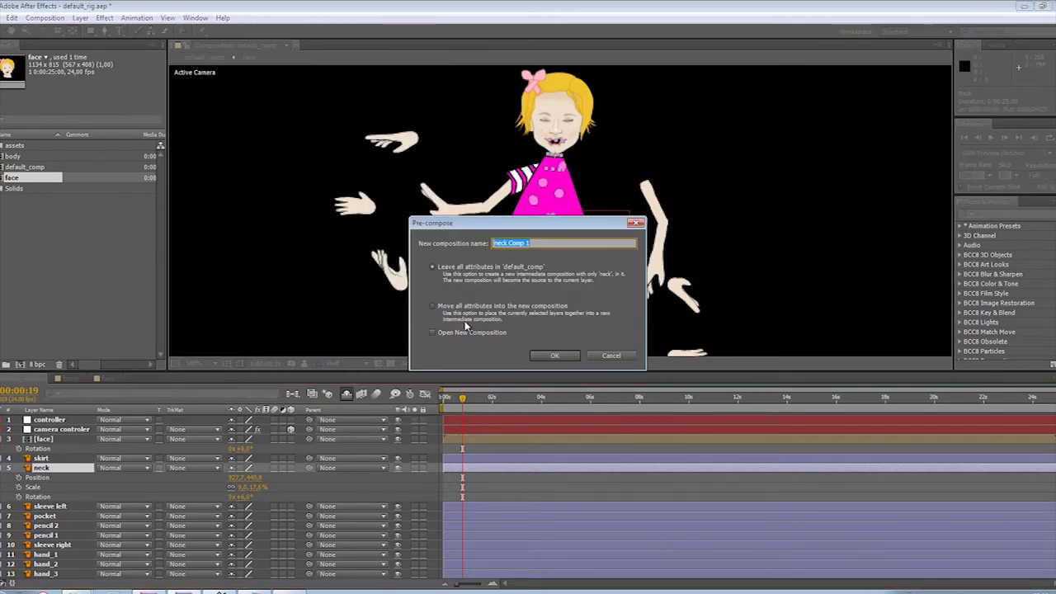
{"action": "type", "text": "neck"}
{"action": "left_click", "coordinate": [472, 310]}
{"action": "left_click", "coordinate": [564, 361]}
Rotate the face to 22° and move the neck composition's anchor point to the base of the neck
{"action": "left_click_drag", "start_coordinate": [264, 448], "coordinate": [237, 453]}
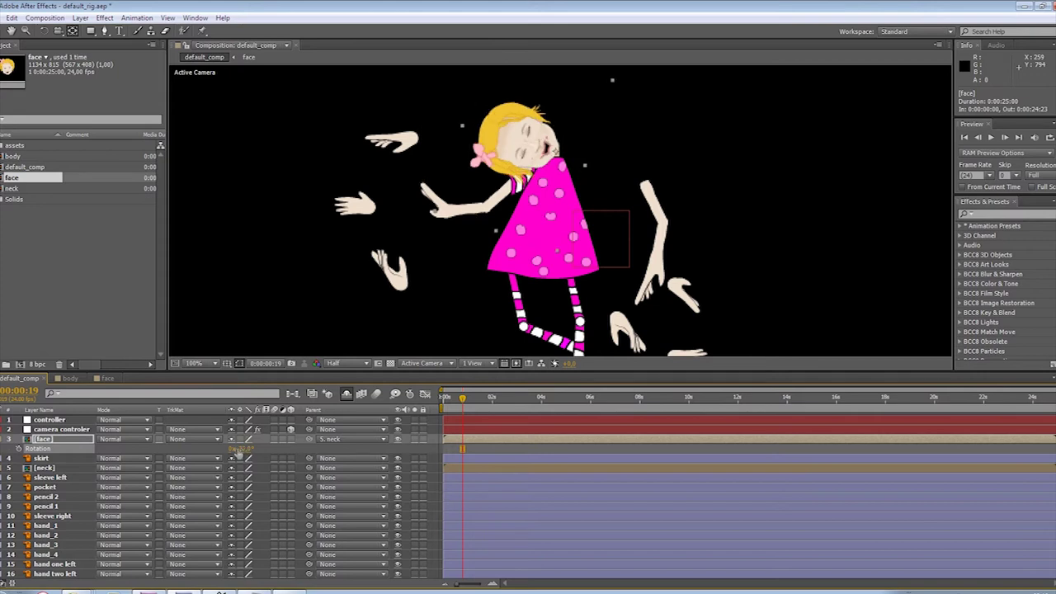
{"action": "left_click", "coordinate": [58, 468]}
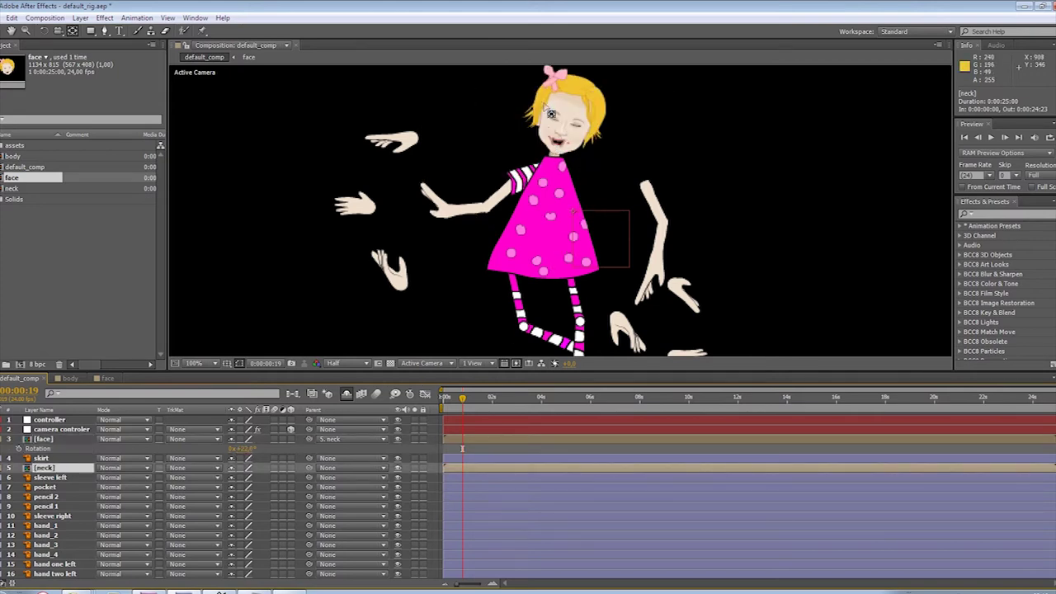
{"action": "left_click_drag", "start_coordinate": [580, 217], "coordinate": [554, 164]}
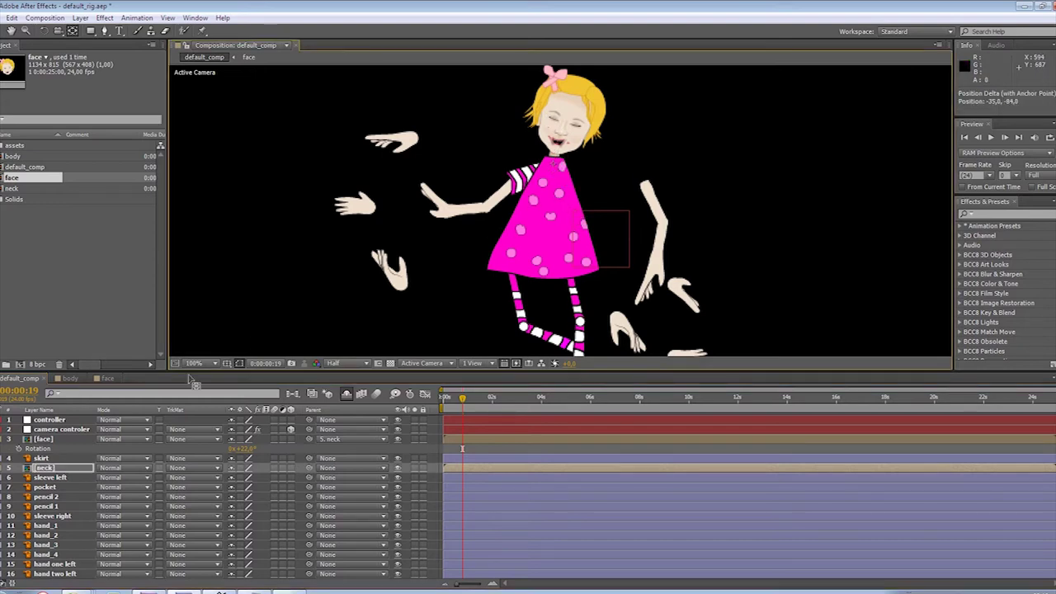
Reveal the neck composition's rotation and set it to about -1°
{"action": "left_click", "coordinate": [58, 470]}
{"action": "key", "text": "r"}
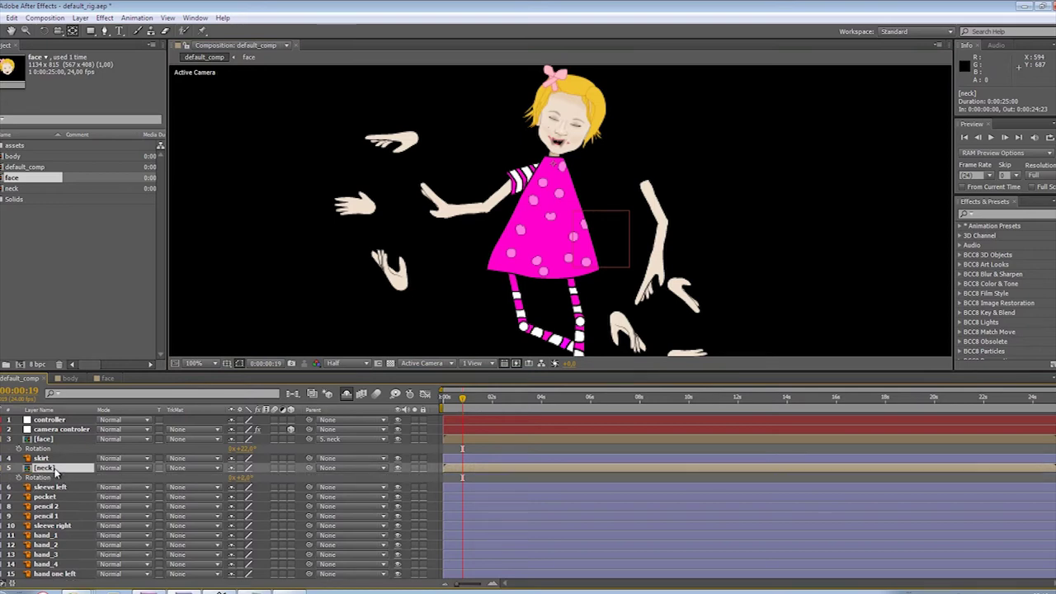
{"action": "left_click_drag", "start_coordinate": [237, 480], "coordinate": [93, 482]}
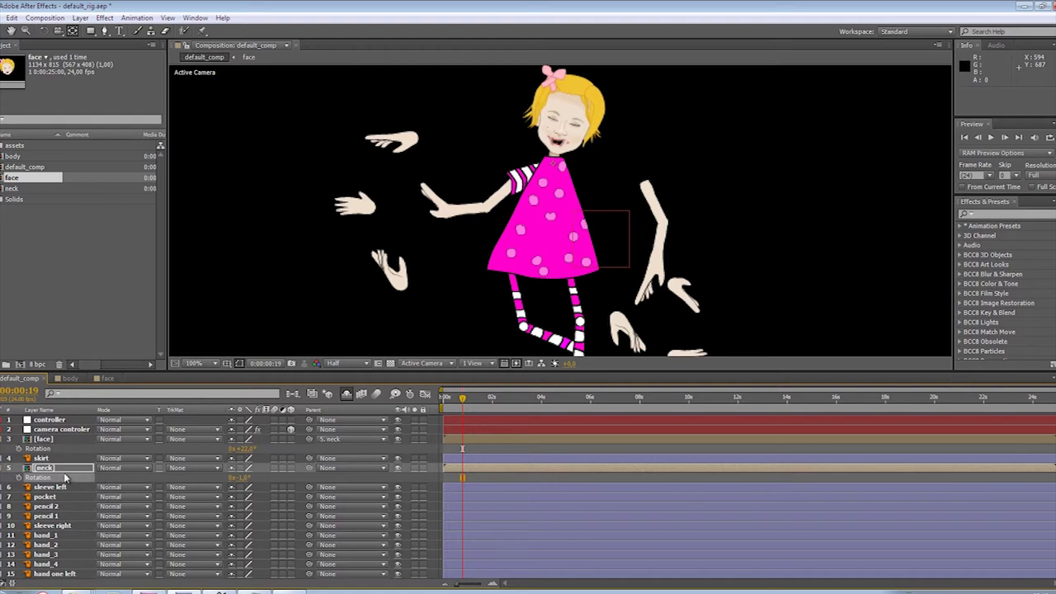
Parent the neck composition to the skirt layer and select the skirt
{"action": "left_click", "coordinate": [63, 471]}
{"action": "left_click_drag", "start_coordinate": [309, 469], "coordinate": [41, 460]}
{"action": "left_click", "coordinate": [43, 460]}
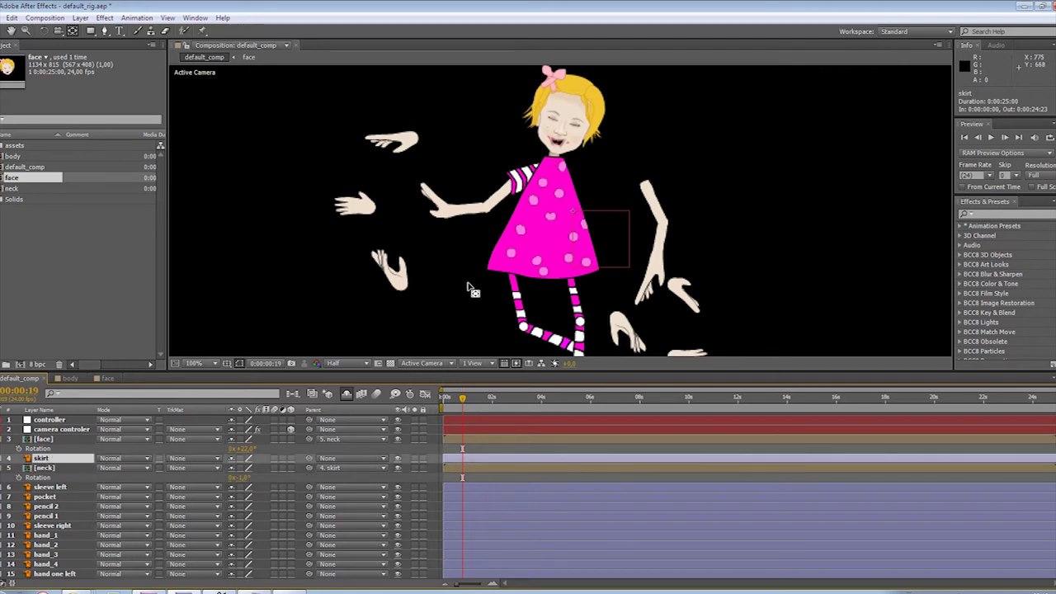
Move the skirt's anchor point to the middle of its hem and set the skirt's rotation to about -1°
{"action": "left_click_drag", "start_coordinate": [580, 221], "coordinate": [552, 285]}
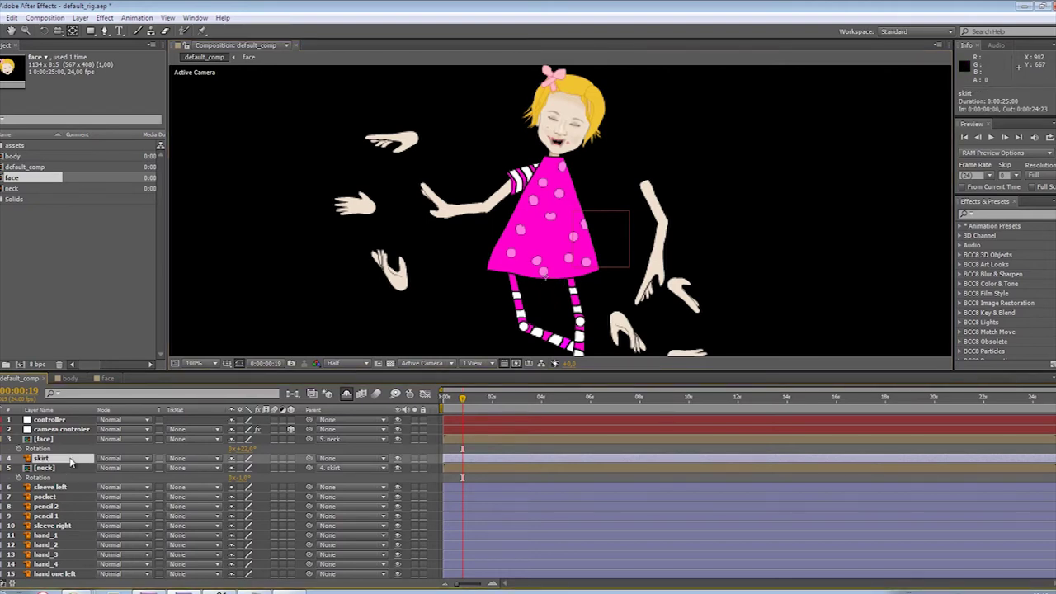
{"action": "key", "text": "r"}
{"action": "left_click_drag", "start_coordinate": [245, 472], "coordinate": [249, 470]}
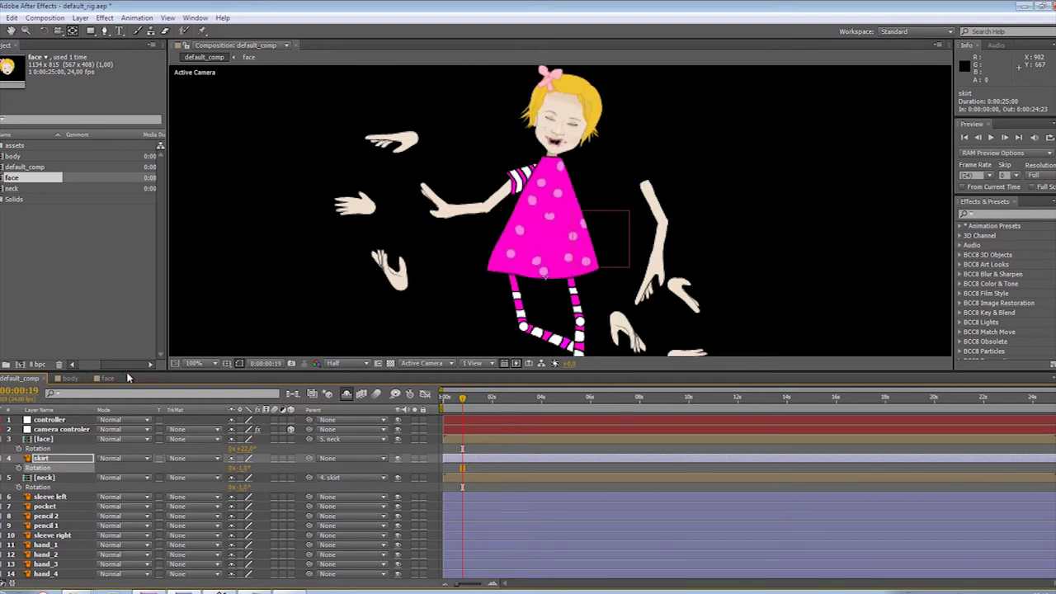
Pre-compose the layers hand_1 to hand_4 as "right_hand" with all attributes moved into the new composition
{"action": "left_click_drag", "start_coordinate": [127, 370], "coordinate": [128, 333]}
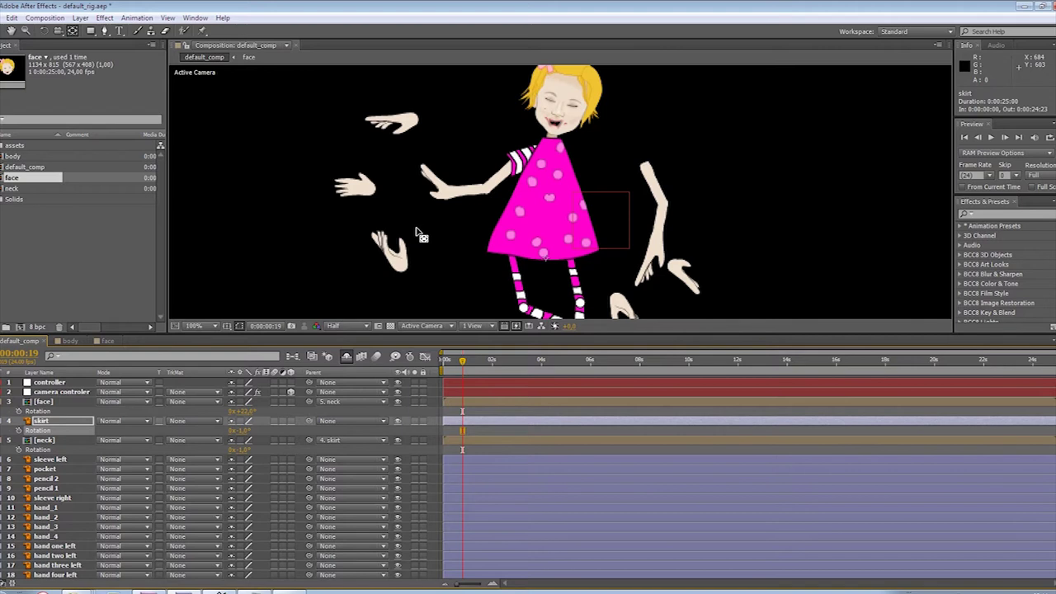
{"action": "scroll", "coordinate": [422, 233], "scroll_direction": "down", "scroll_amount": 3}
{"action": "left_click", "coordinate": [47, 507]}
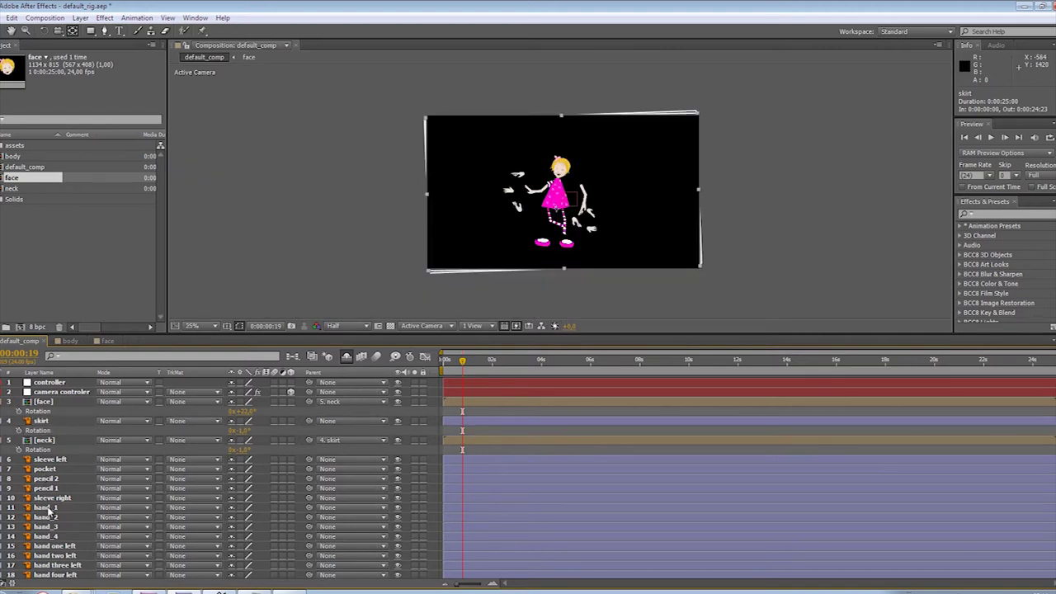
{"action": "left_click", "coordinate": [47, 536], "text": "shift"}
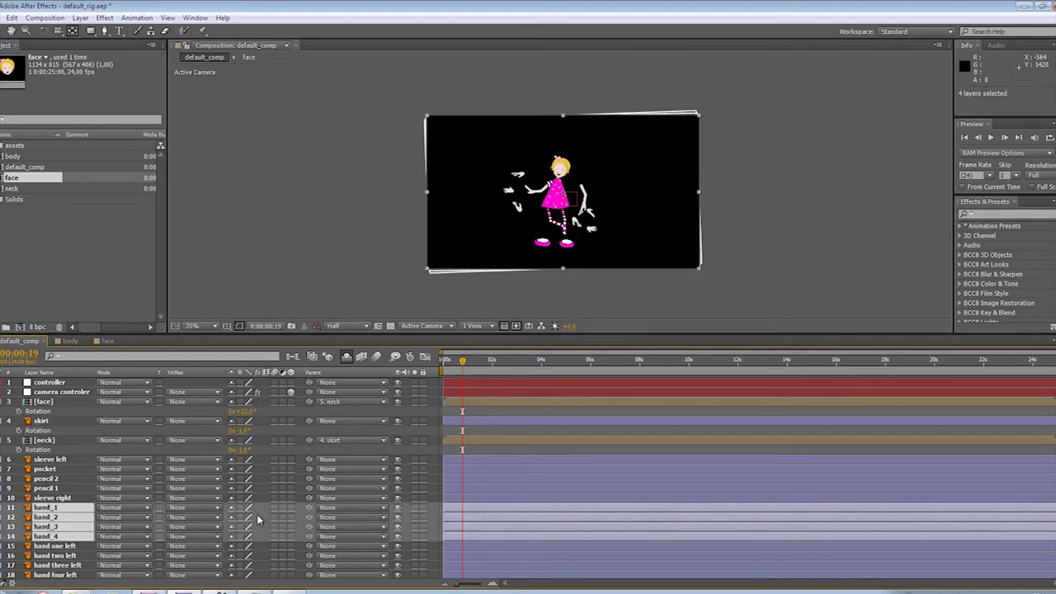
{"action": "key", "text": "period"}
{"action": "key", "text": "ctrl+shift+c"}
{"action": "type", "text": "ht_hand"}
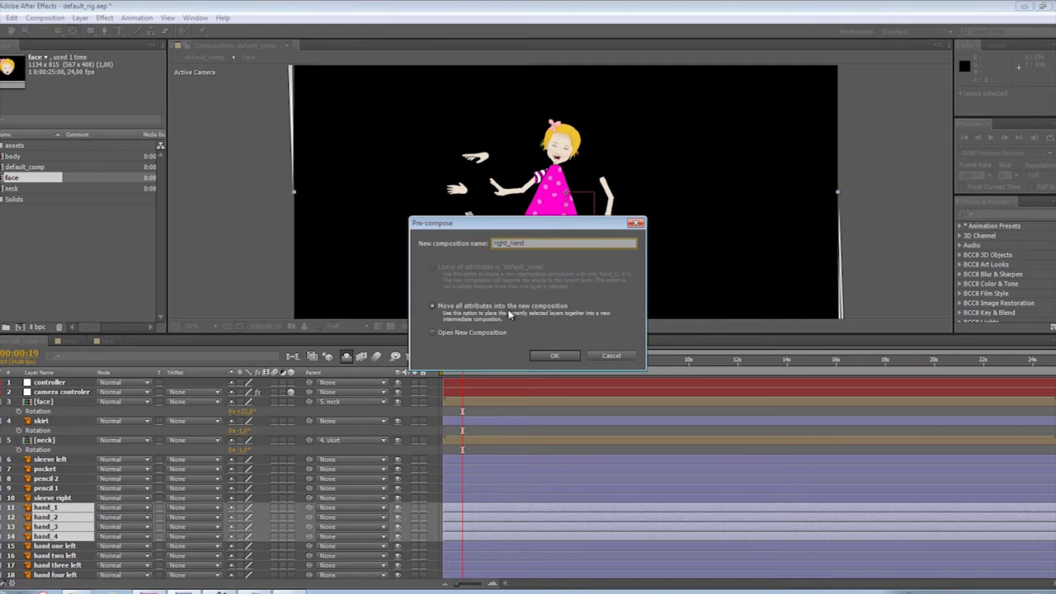
{"action": "left_click", "coordinate": [553, 356]}
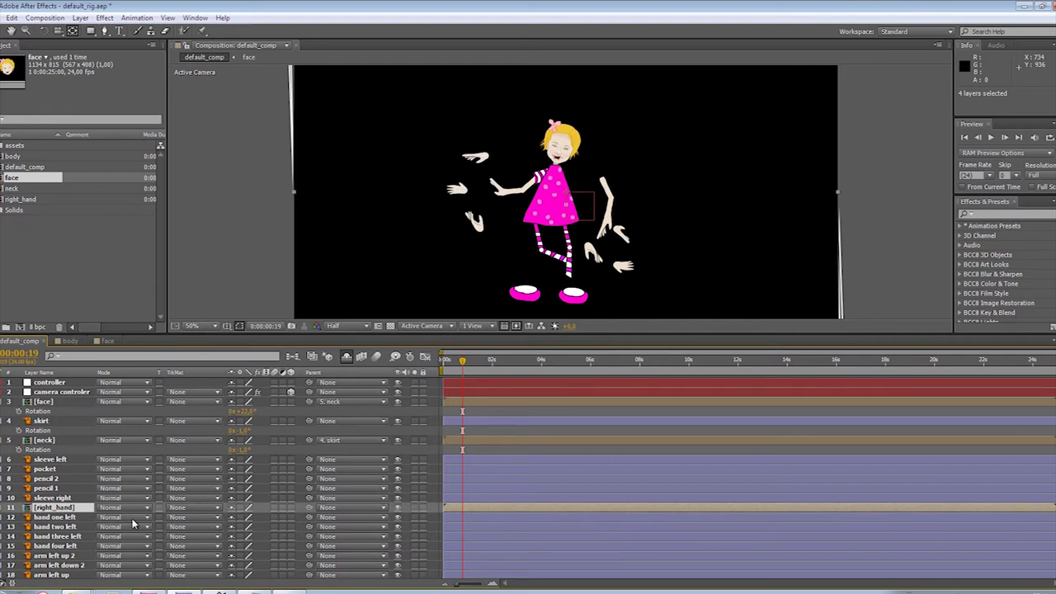
Pre-compose the four layers from hand one left to hand four left as "left_hand", moving all attributes into it
{"action": "left_click", "coordinate": [53, 518]}
{"action": "left_click", "coordinate": [58, 546], "text": "shift"}
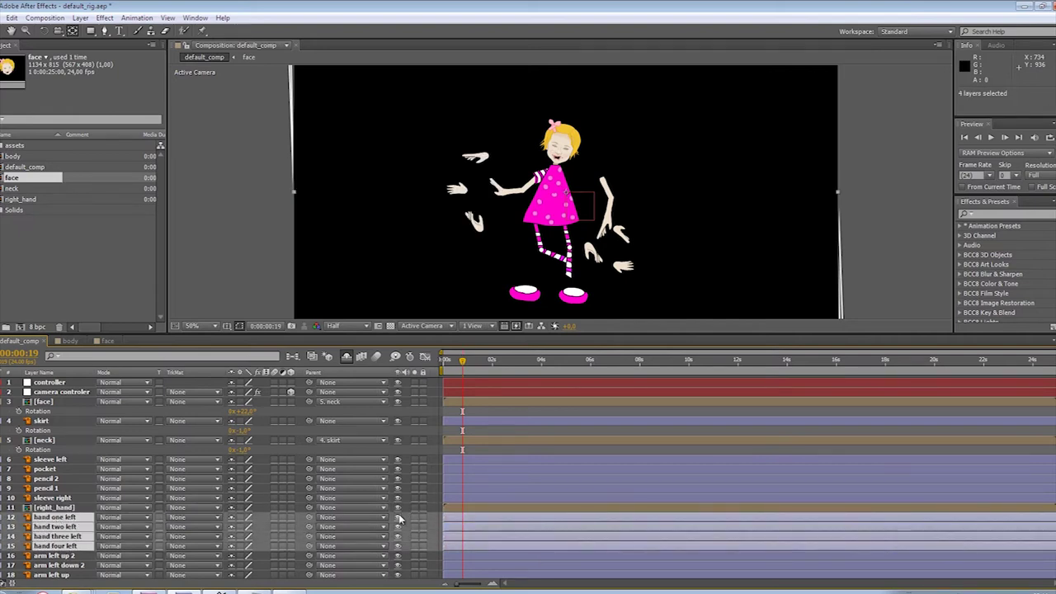
{"action": "key", "text": "ctrl+shift+c"}
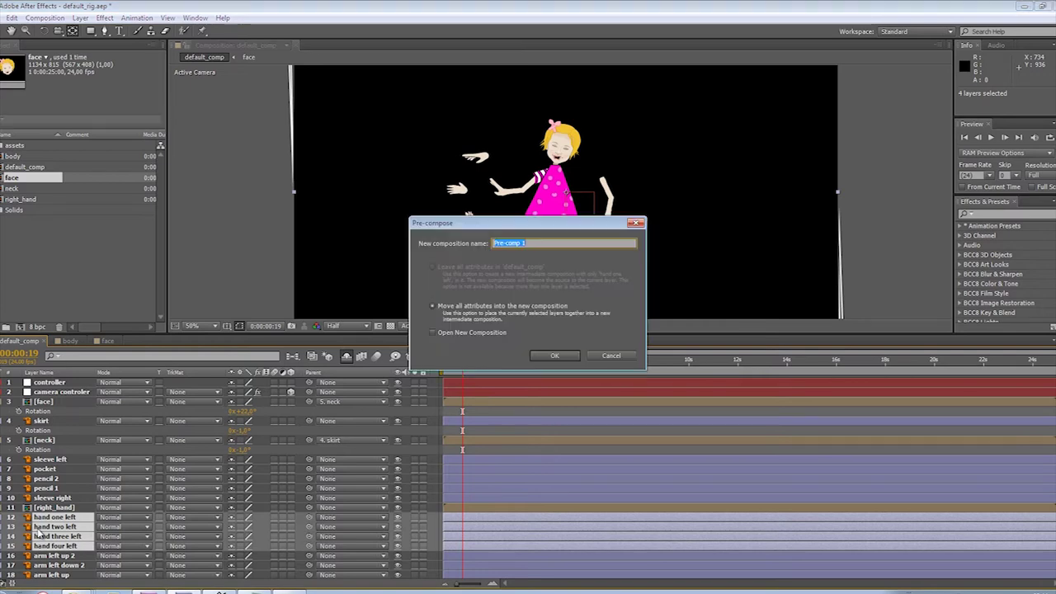
{"action": "type", "text": "hand"}
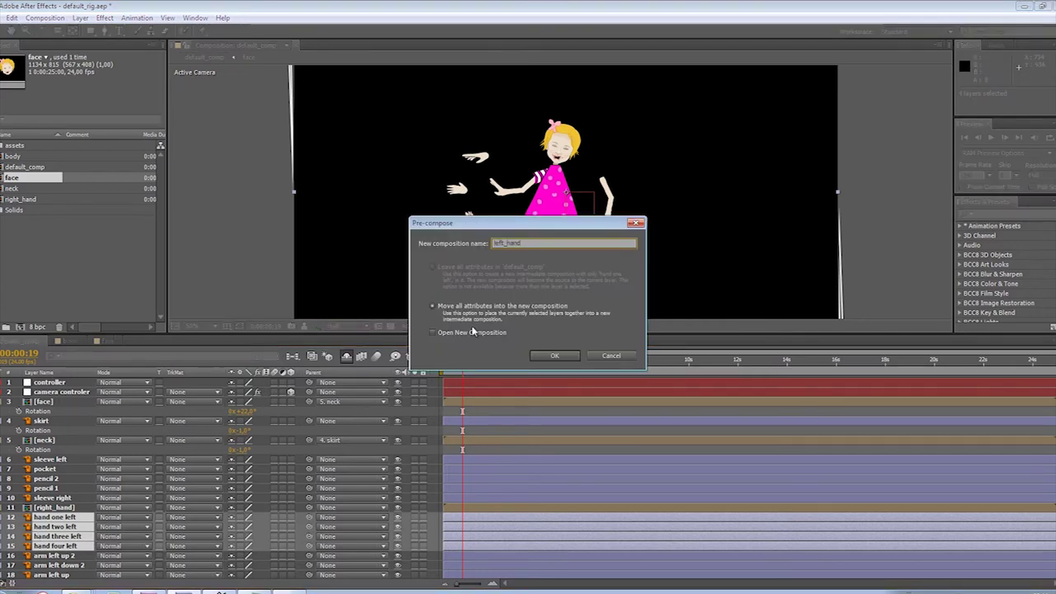
{"action": "left_click", "coordinate": [549, 355]}
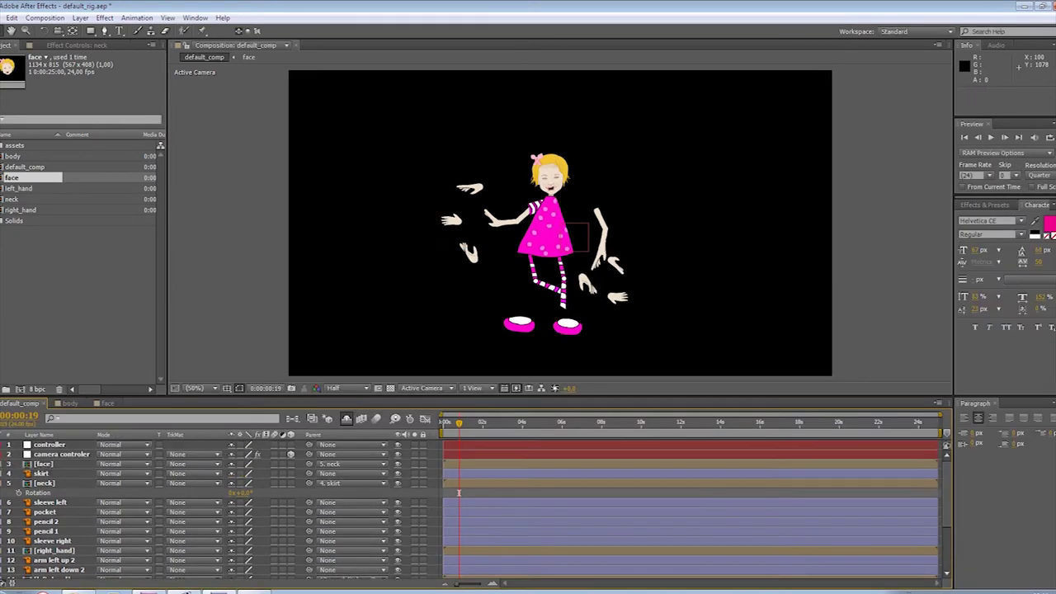
Collapse the neck's rotation property and move the sleeve left layer directly above the skirt layer
{"action": "key", "text": "r"}
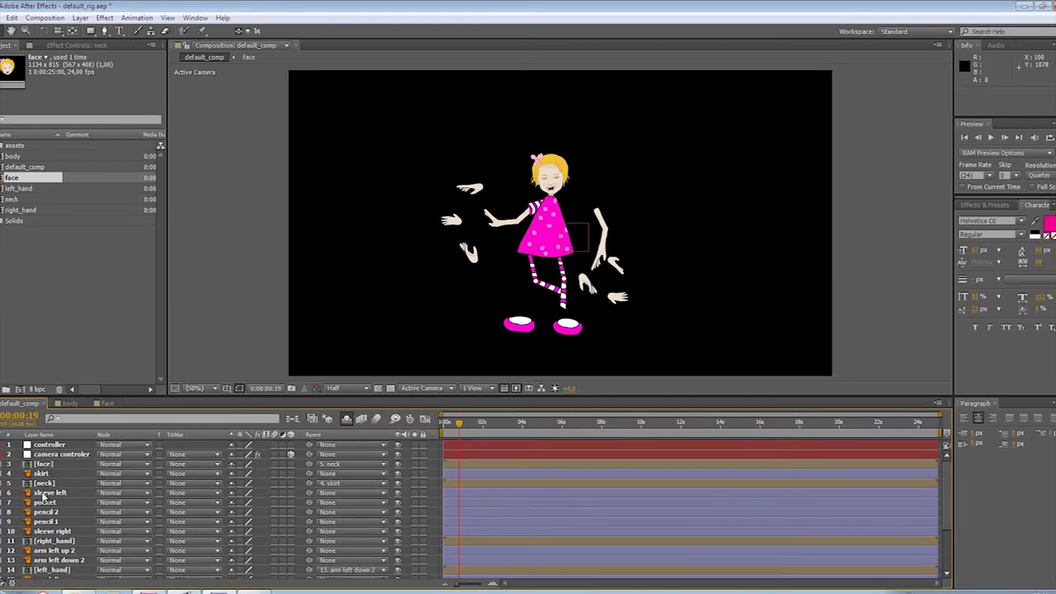
{"action": "left_click", "coordinate": [39, 495]}
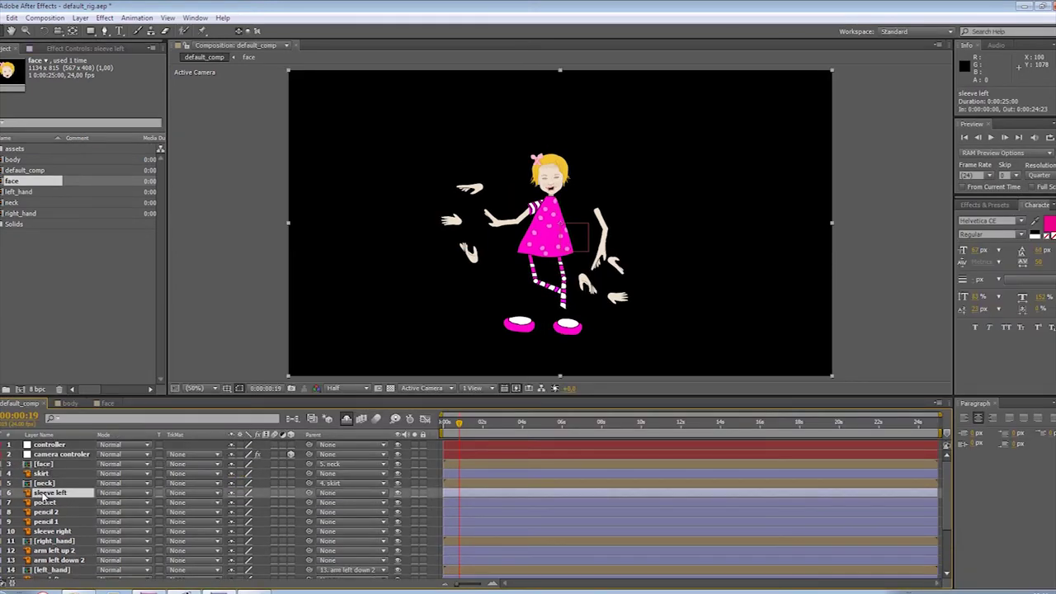
{"action": "left_click_drag", "start_coordinate": [39, 498], "coordinate": [41, 471]}
{"action": "scroll", "coordinate": [598, 221], "scroll_direction": "up", "scroll_amount": 3}
{"action": "scroll", "coordinate": [598, 221], "scroll_direction": "down", "scroll_amount": 2}
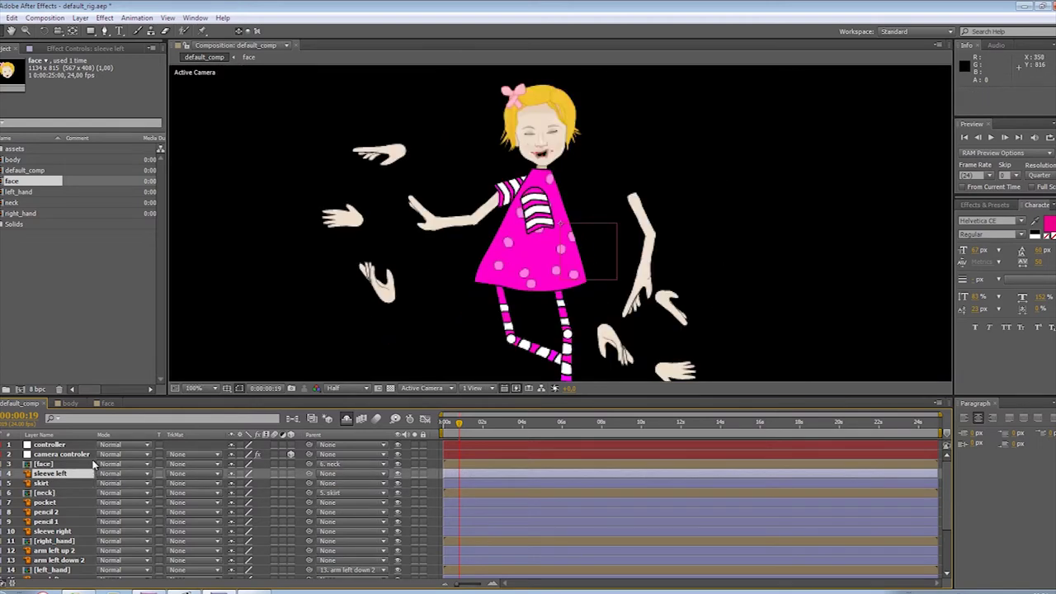
Reveal the left sleeve's position and move the sleeve up to the dress's shoulder
{"action": "key", "text": "p"}
{"action": "mouse_move", "coordinate": [234, 487]}
{"action": "left_mouse_down"}
{"action": "mouse_move", "coordinate": [277, 480]}
{"action": "mouse_move", "coordinate": [228, 488]}
{"action": "left_mouse_up"}
{"action": "left_click_drag", "start_coordinate": [567, 216], "coordinate": [553, 211]}
{"action": "left_click_drag", "start_coordinate": [554, 211], "coordinate": [552, 202]}
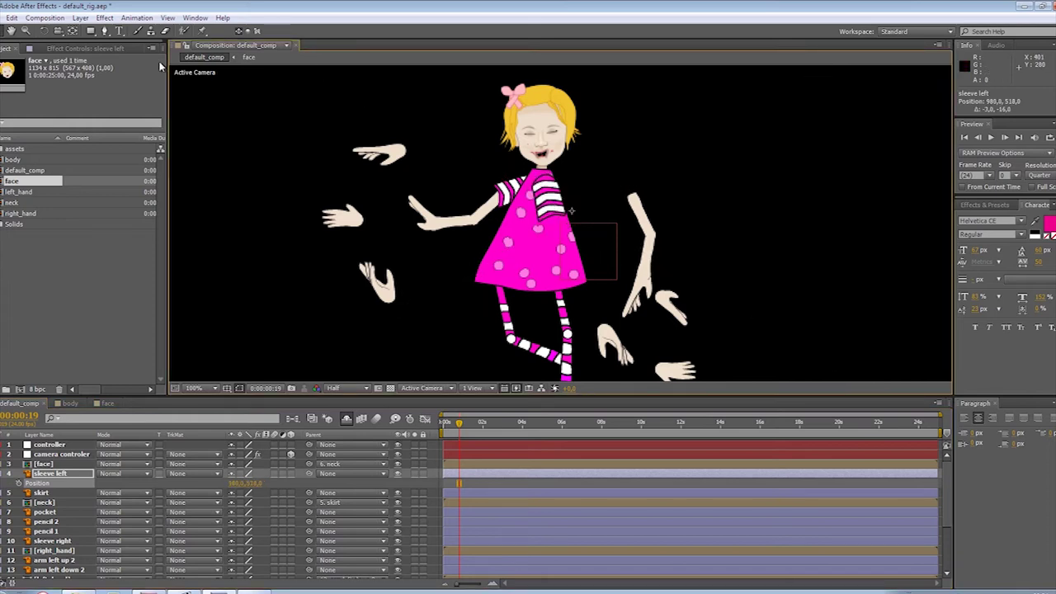
Move the left sleeve's anchor point to its shoulder end, rotate the sleeve to -43° and adjust its horizontal position slightly
{"action": "left_click", "coordinate": [72, 31]}
{"action": "left_click", "coordinate": [72, 31]}
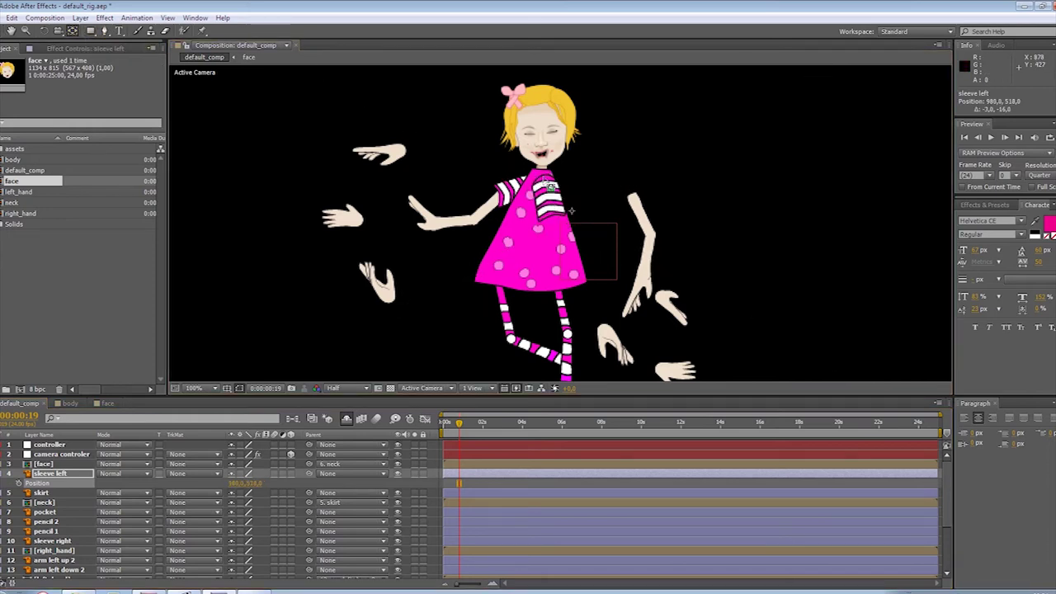
{"action": "left_click_drag", "start_coordinate": [576, 216], "coordinate": [547, 181]}
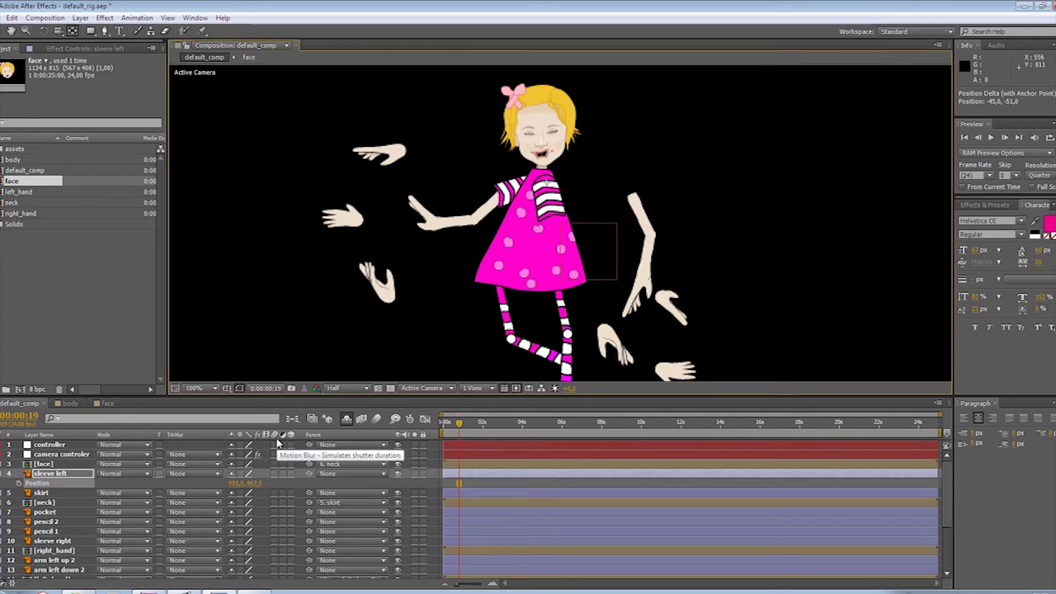
{"action": "key", "text": "shift+r"}
{"action": "mouse_move", "coordinate": [254, 494]}
{"action": "left_mouse_down"}
{"action": "mouse_move", "coordinate": [233, 497]}
{"action": "mouse_move", "coordinate": [237, 485]}
{"action": "left_mouse_up"}
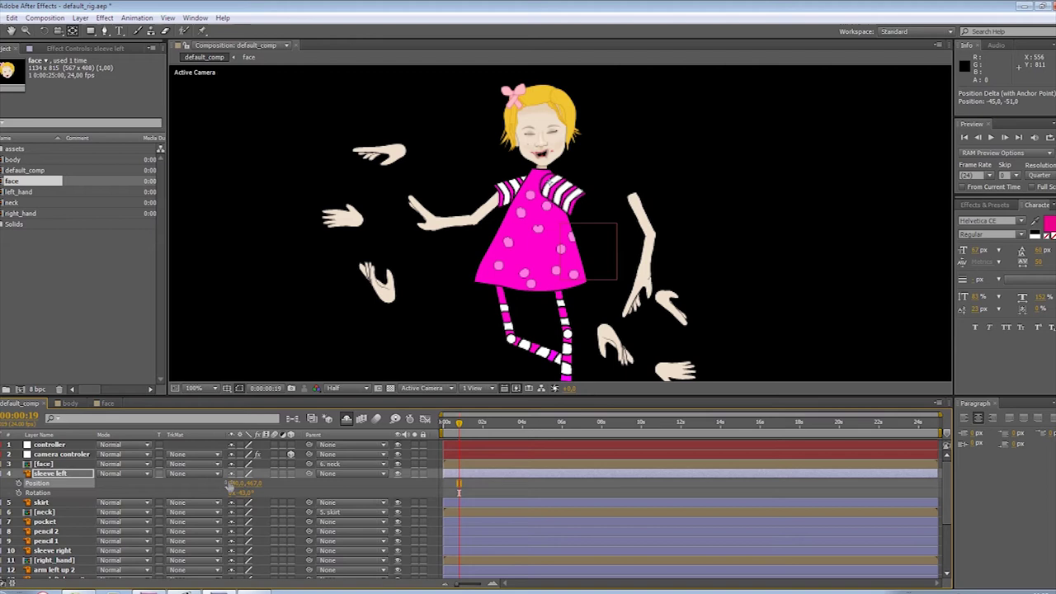
Move the pocket, pencil 2 and pencil 1 layers above the skirt layer and shift them toward the skirt's right side
{"action": "left_click_drag", "start_coordinate": [130, 398], "coordinate": [132, 346]}
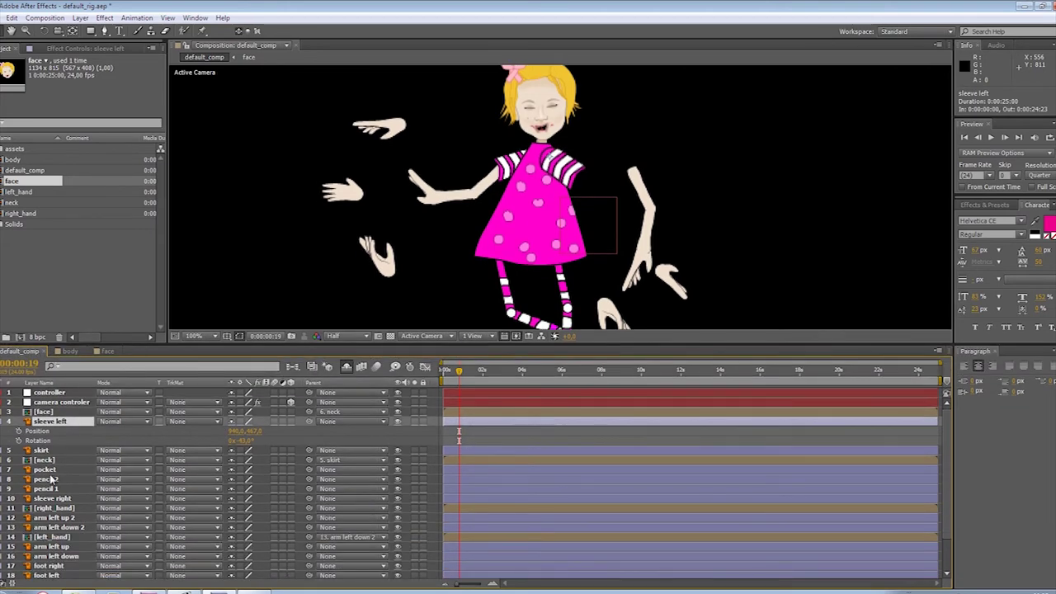
{"action": "left_click", "coordinate": [51, 478]}
{"action": "left_click", "coordinate": [51, 488], "text": "shift"}
{"action": "left_click", "coordinate": [52, 469], "text": "shift"}
{"action": "mouse_move", "coordinate": [53, 470]}
{"action": "left_mouse_down"}
{"action": "mouse_move", "coordinate": [59, 417]}
{"action": "mouse_move", "coordinate": [59, 450]}
{"action": "left_mouse_up"}
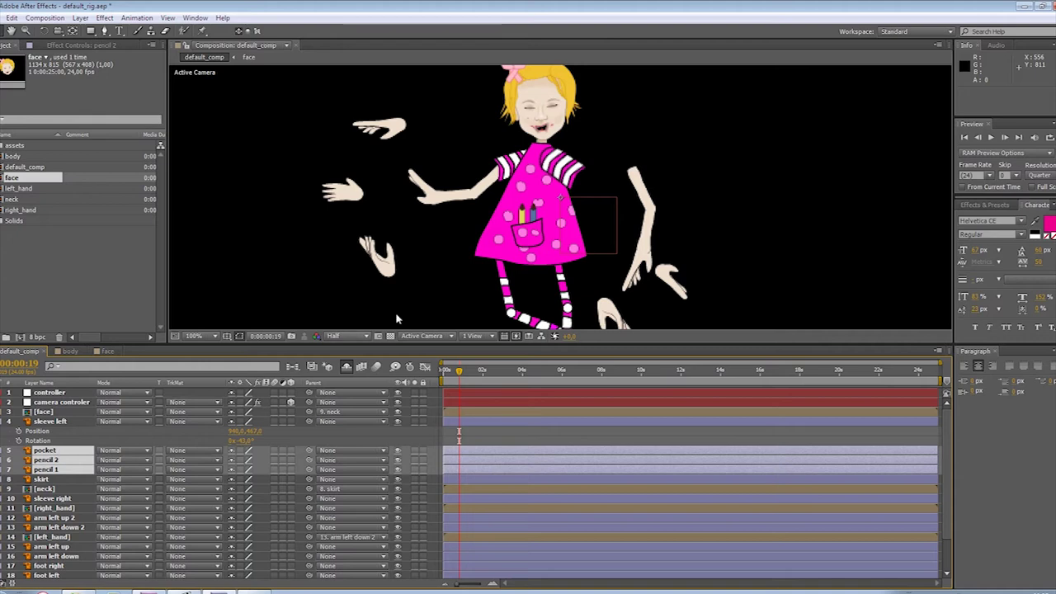
{"action": "left_click_drag", "start_coordinate": [523, 249], "coordinate": [547, 247]}
Go to the start of the timeline and move the pocket's anchor point to the middle of the pocket
{"action": "left_click", "coordinate": [71, 443]}
{"action": "left_click", "coordinate": [72, 450]}
{"action": "key", "text": "Home"}
{"action": "key", "text": "y"}
{"action": "left_click_drag", "start_coordinate": [581, 204], "coordinate": [555, 250]}
Move pencil 2's anchor point to the pencil's lower end inside the pocket and test a slight rotation
{"action": "left_click", "coordinate": [53, 461]}
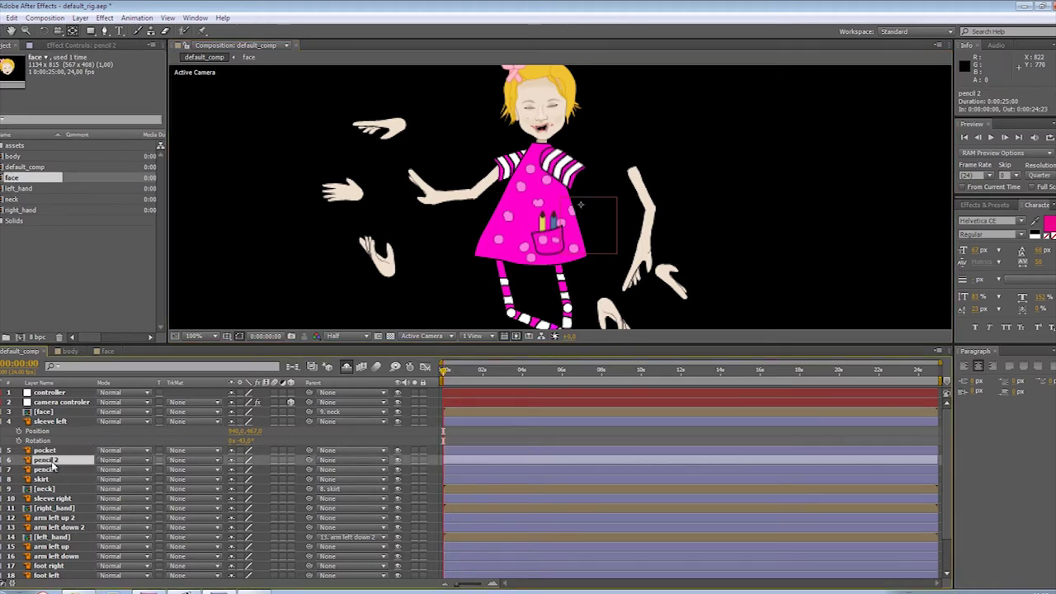
{"action": "left_click_drag", "start_coordinate": [580, 204], "coordinate": [563, 247]}
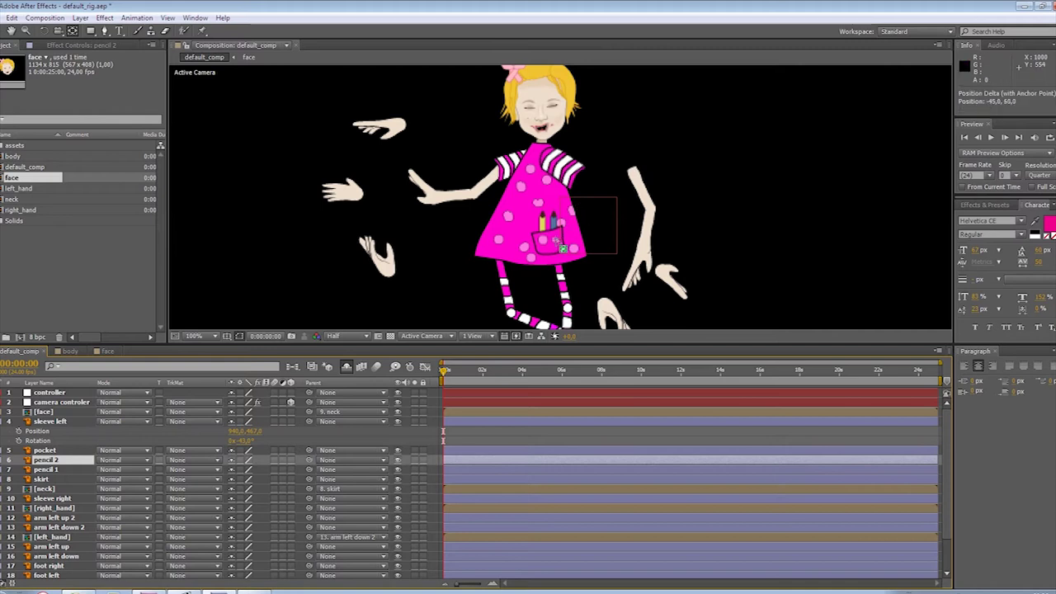
{"action": "key", "text": "r"}
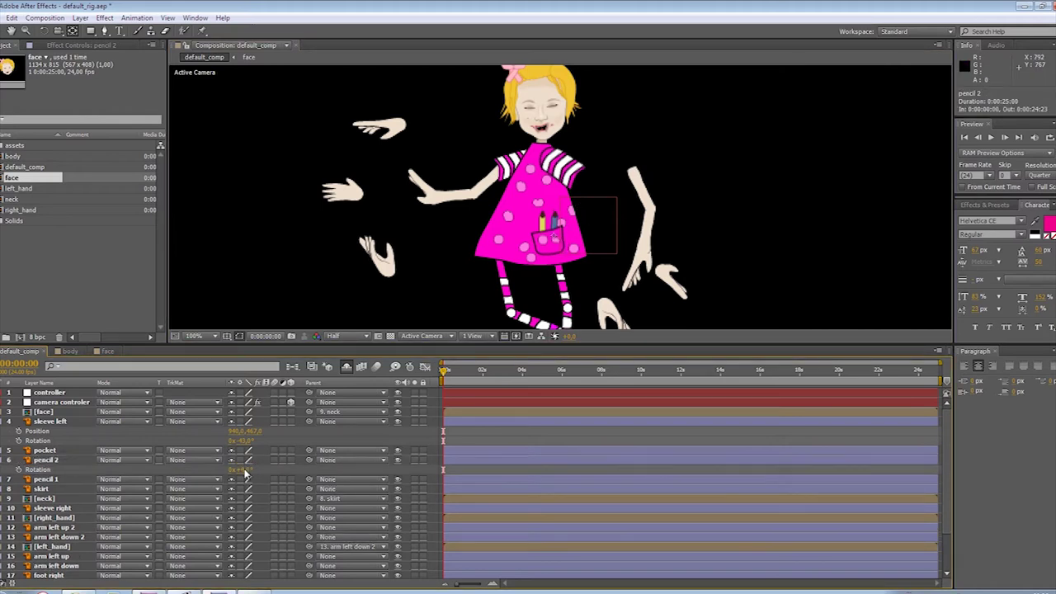
{"action": "left_click_drag", "start_coordinate": [244, 473], "coordinate": [246, 473]}
Reveal the pocket's rotation and move pencil 1's anchor point to the pencil's lower end inside the pocket
{"action": "left_click", "coordinate": [46, 450]}
{"action": "key", "text": "r"}
{"action": "left_click", "coordinate": [53, 488]}
{"action": "left_click_drag", "start_coordinate": [581, 205], "coordinate": [543, 238]}
{"action": "left_click", "coordinate": [46, 451]}
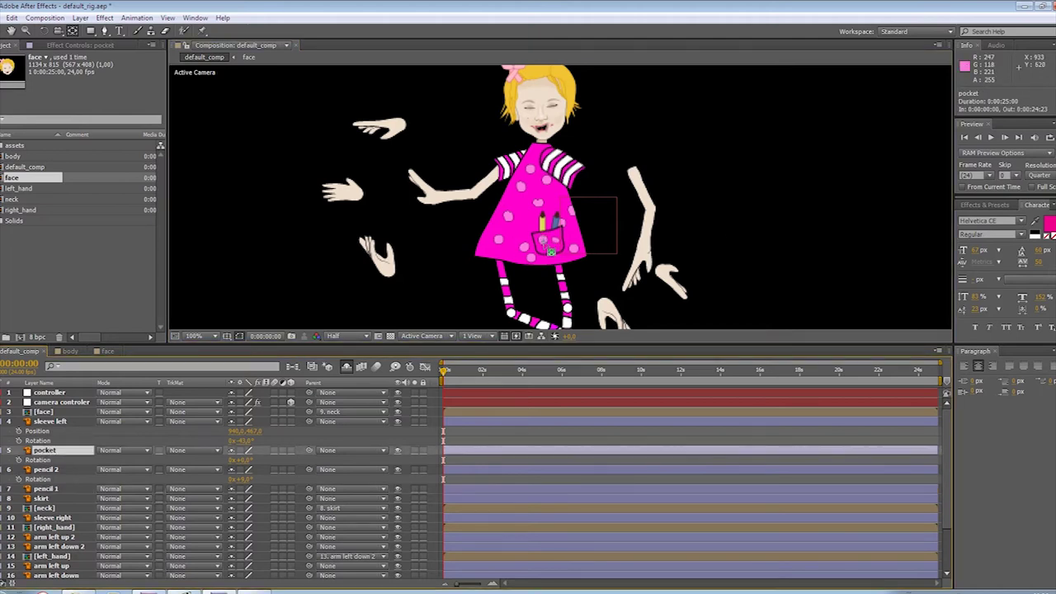
Test pencil 1's rotation and return both pencils' rotation to 0°
{"action": "left_click", "coordinate": [49, 488]}
{"action": "key", "text": "r"}
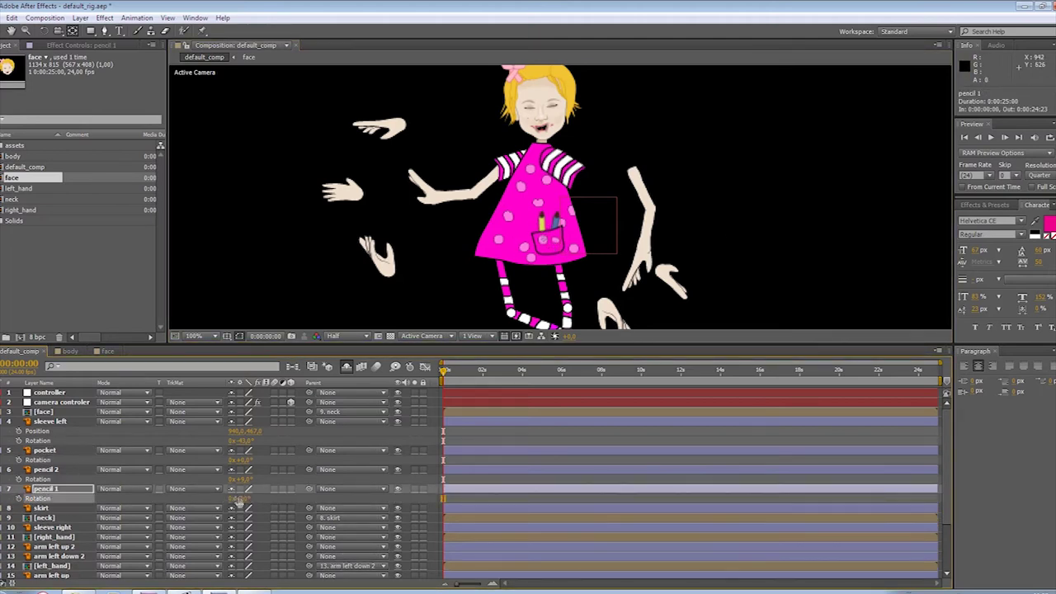
{"action": "left_click_drag", "start_coordinate": [241, 499], "coordinate": [254, 493]}
{"action": "left_click", "coordinate": [259, 492]}
{"action": "left_click", "coordinate": [246, 480]}
{"action": "type", "text": "0"}
{"action": "left_click", "coordinate": [268, 478]}
Parent the pocket to the skirt and parent pencil 2 and pencil 1 to the pocket
{"action": "left_click", "coordinate": [56, 451]}
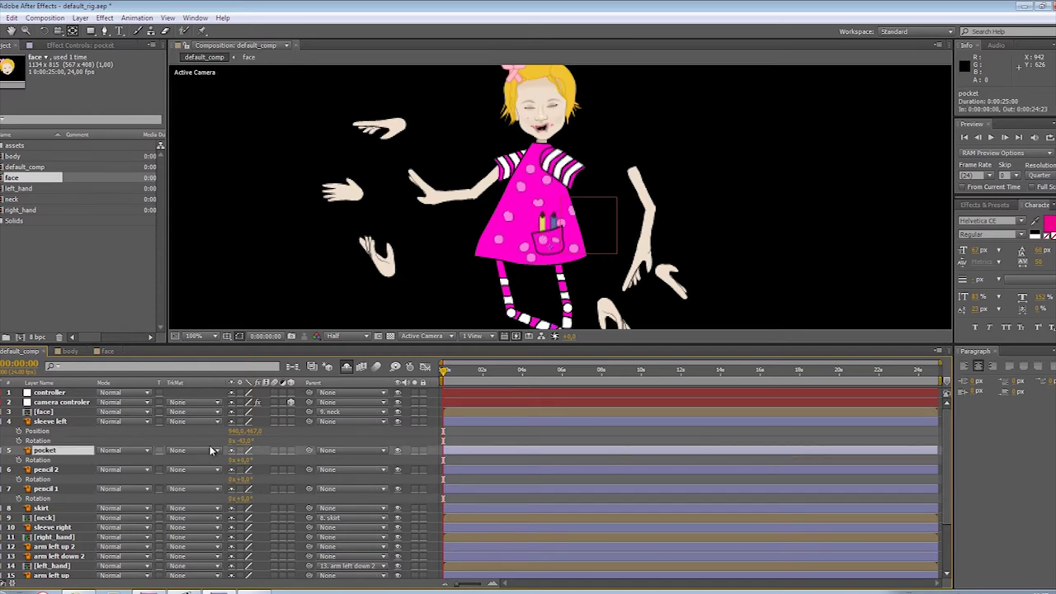
{"action": "mouse_move", "coordinate": [308, 451]}
{"action": "left_mouse_down"}
{"action": "mouse_move", "coordinate": [238, 445]}
{"action": "mouse_move", "coordinate": [51, 489]}
{"action": "mouse_move", "coordinate": [43, 508]}
{"action": "left_mouse_up"}
{"action": "left_click", "coordinate": [54, 469]}
{"action": "mouse_move", "coordinate": [309, 469]}
{"action": "left_mouse_down"}
{"action": "mouse_move", "coordinate": [59, 490]}
{"action": "mouse_move", "coordinate": [50, 452]}
{"action": "left_mouse_up"}
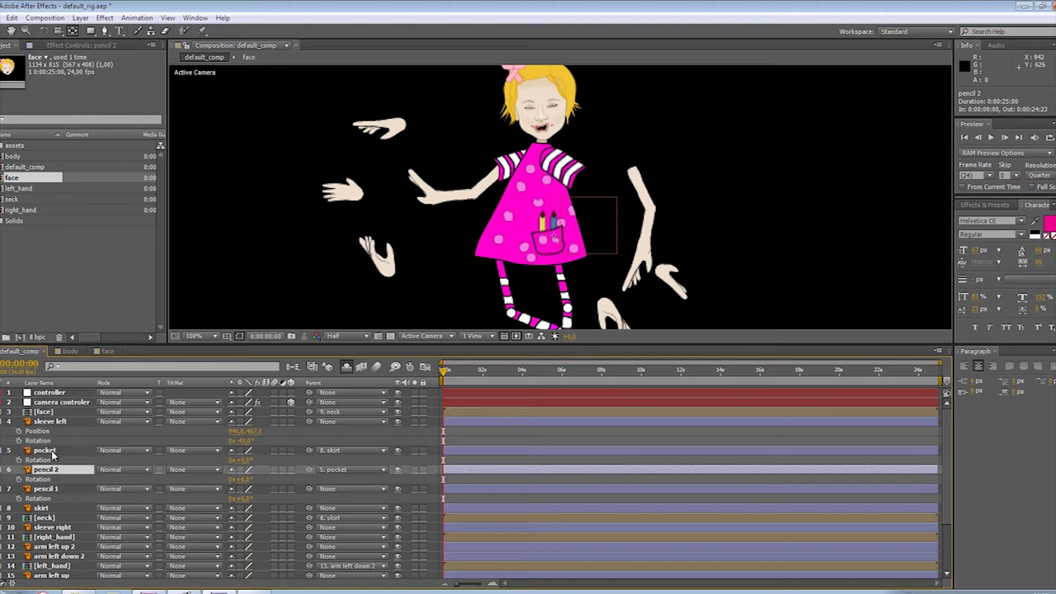
{"action": "left_click", "coordinate": [46, 488]}
{"action": "mouse_move", "coordinate": [308, 488]}
{"action": "left_mouse_down"}
{"action": "mouse_move", "coordinate": [86, 430]}
{"action": "mouse_move", "coordinate": [72, 449]}
{"action": "left_mouse_up"}
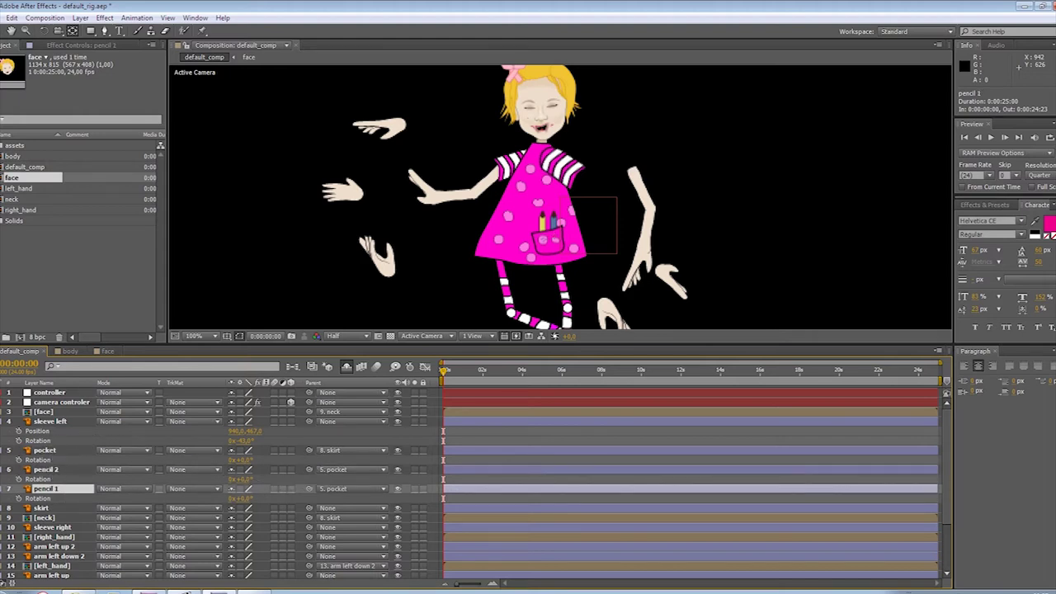
Parent the sleeve left layer to the skirt and collapse the revealed layer properties
{"action": "left_click", "coordinate": [54, 422]}
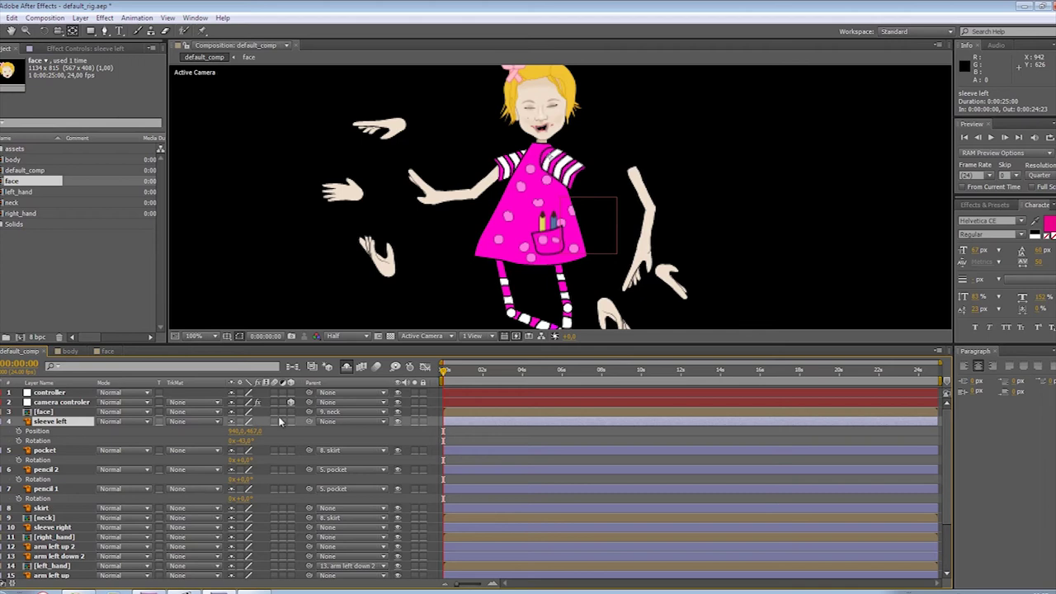
{"action": "left_click_drag", "start_coordinate": [309, 422], "coordinate": [58, 508]}
{"action": "left_click", "coordinate": [1, 431]}
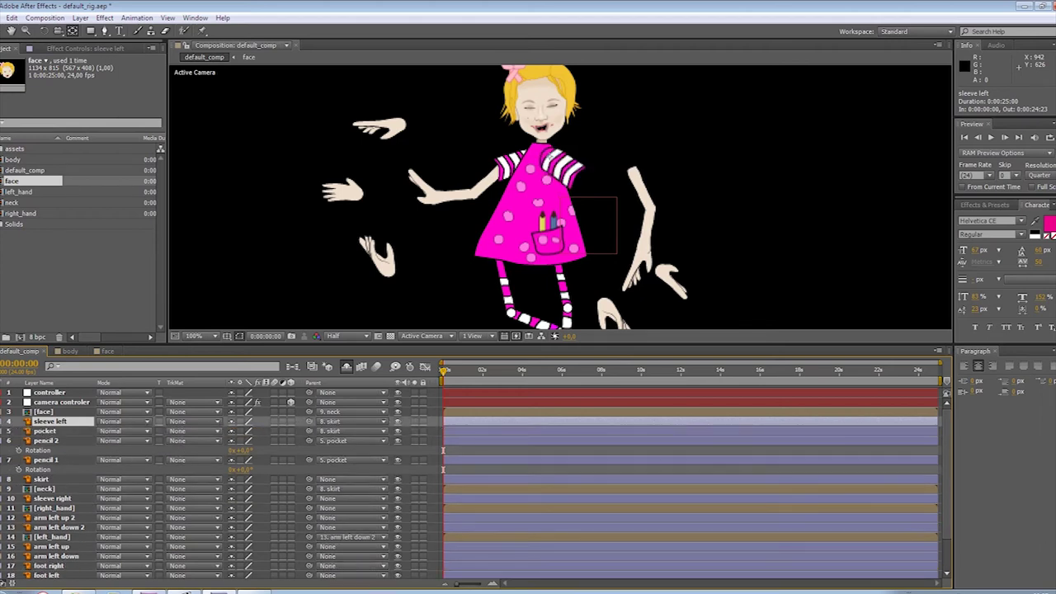
Move the right sleeve's anchor point to its shoulder end and set its rotation to about 12°
{"action": "left_click", "coordinate": [49, 479]}
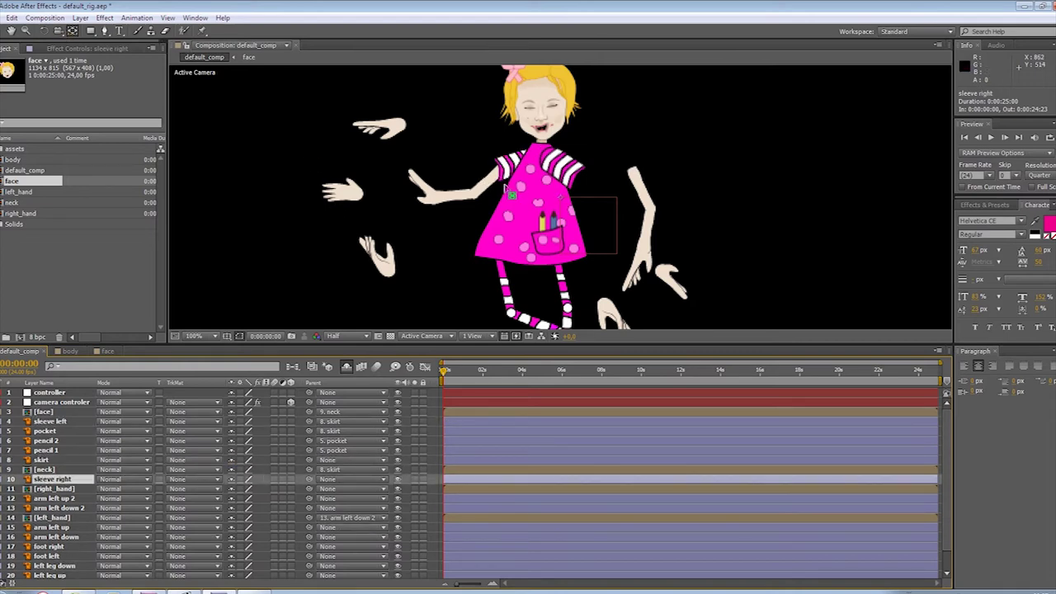
{"action": "left_click_drag", "start_coordinate": [560, 197], "coordinate": [525, 160]}
{"action": "key", "text": "r"}
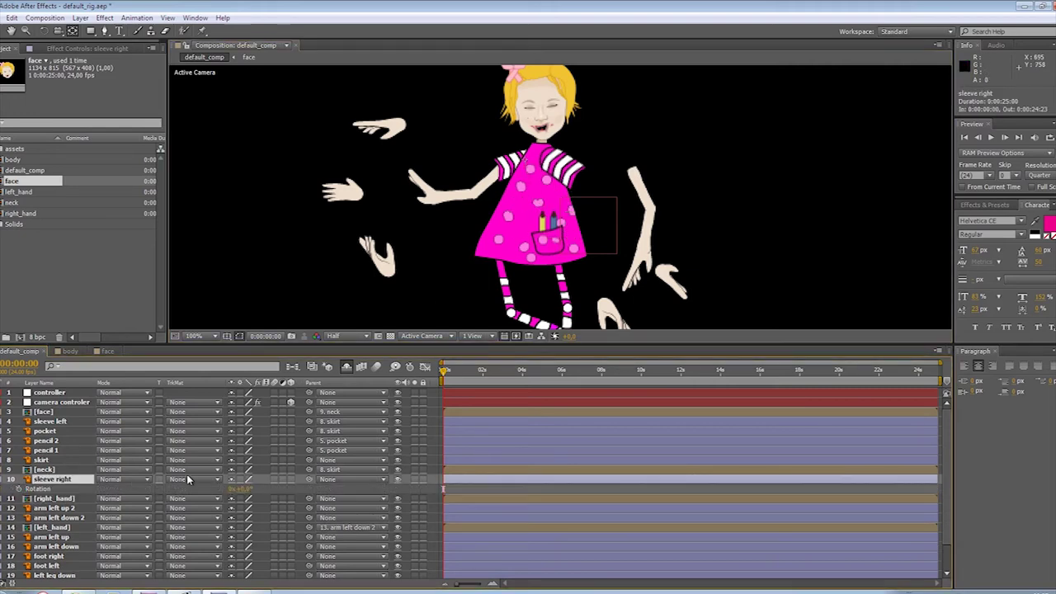
{"action": "mouse_move", "coordinate": [247, 492]}
{"action": "left_mouse_down"}
{"action": "mouse_move", "coordinate": [257, 493]}
{"action": "mouse_move", "coordinate": [237, 494]}
{"action": "left_mouse_up"}
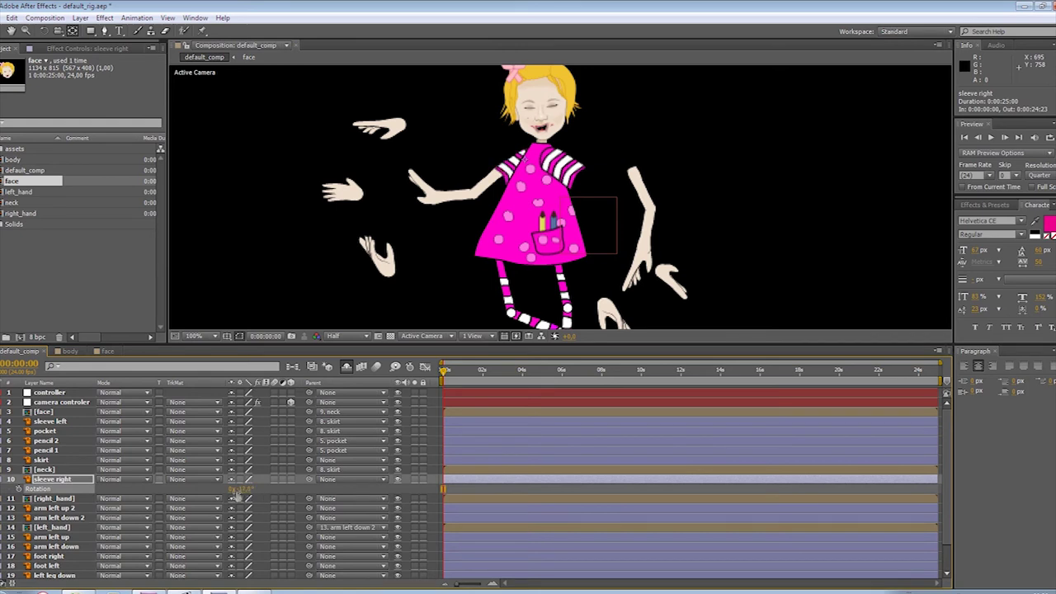
Parent the sleeve right layer to the skirt and select the right_hand composition
{"action": "left_click_drag", "start_coordinate": [308, 479], "coordinate": [66, 463]}
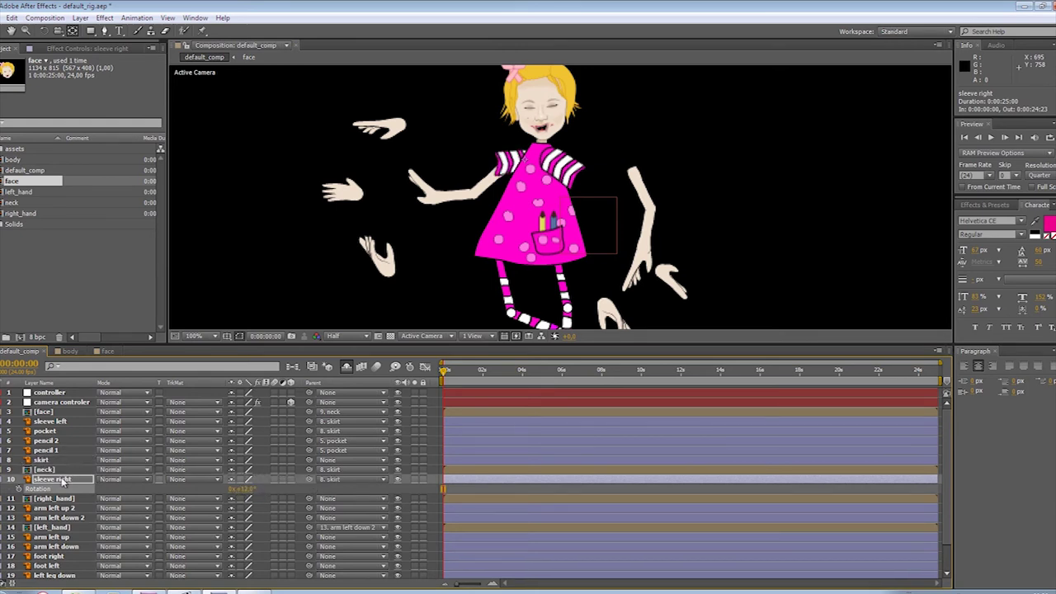
{"action": "left_click", "coordinate": [57, 500]}
{"action": "scroll", "coordinate": [72, 529], "scroll_direction": "down", "scroll_amount": 3}
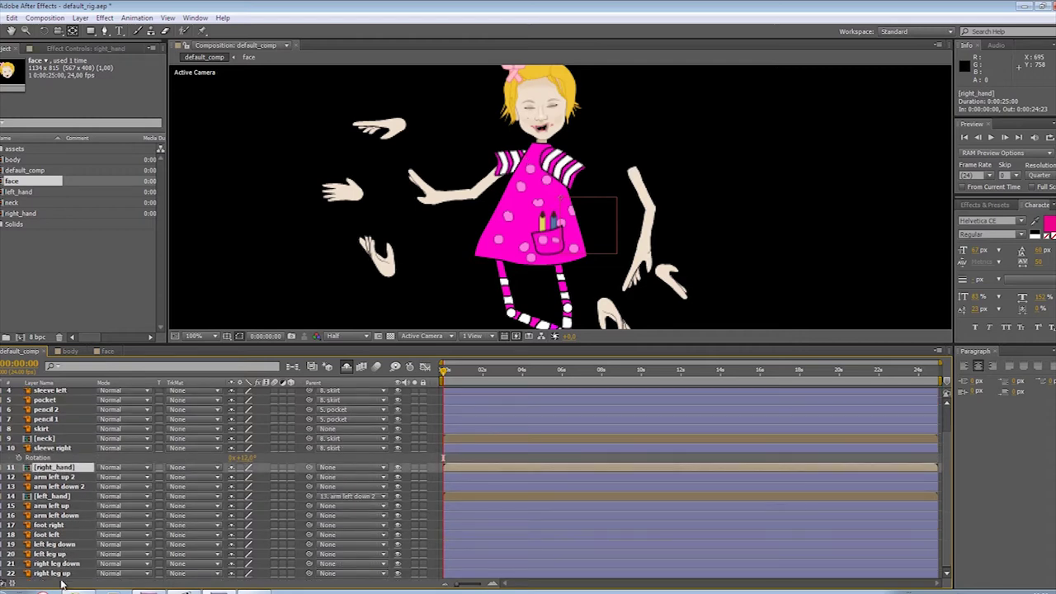
Solo the layers from right_hand through arm left down, and remove right_hand from the solo
{"action": "left_click", "coordinate": [56, 516], "text": "shift"}
{"action": "left_click", "coordinate": [414, 467]}
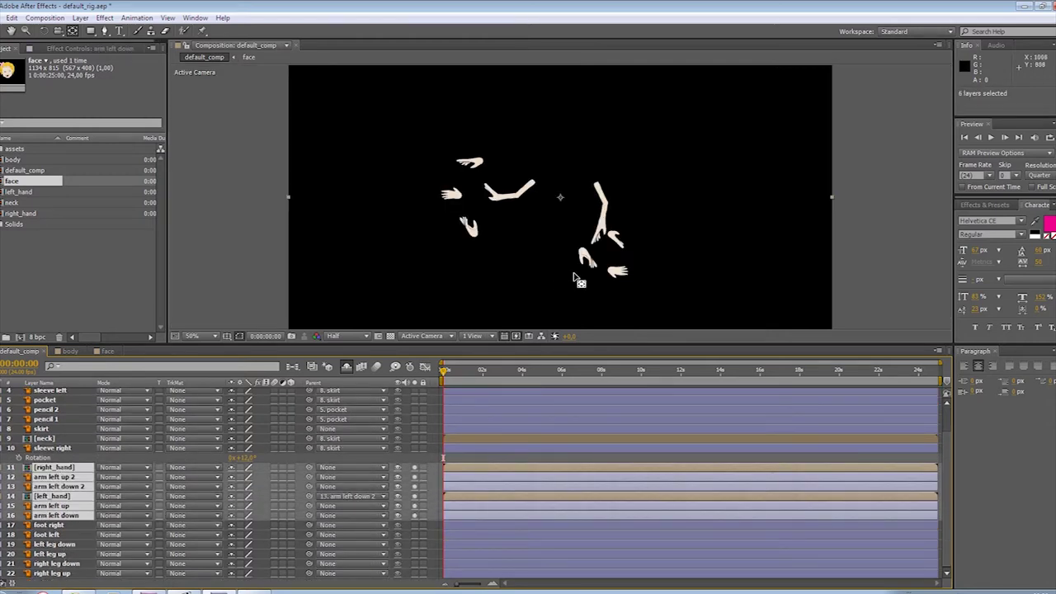
{"action": "left_click", "coordinate": [60, 468]}
{"action": "left_click", "coordinate": [415, 468]}
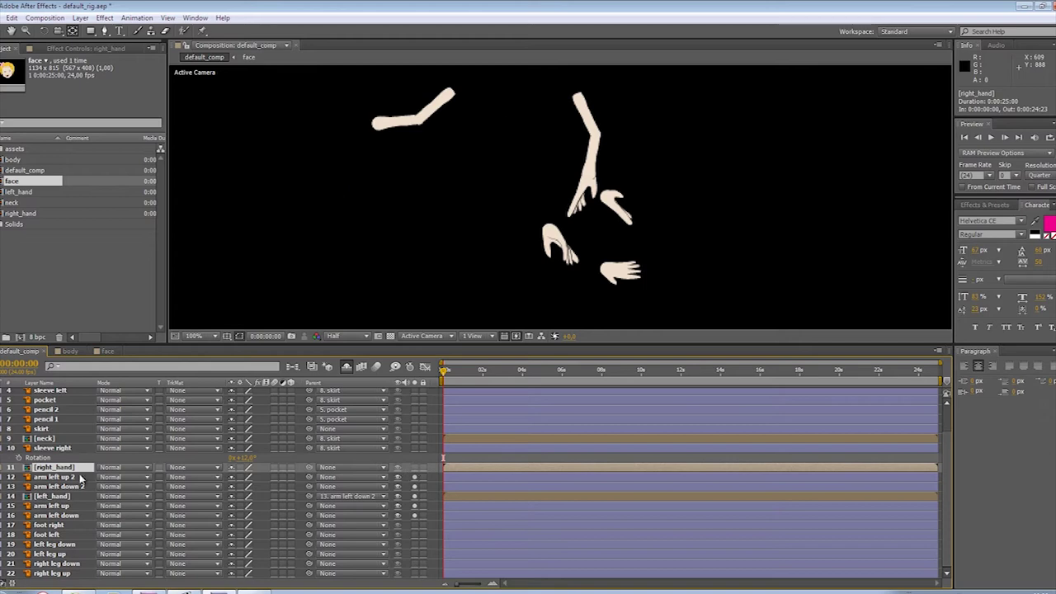
Identify which limbs arm left up 2, arm left down 2 and arm left up belong to by toggling their solo state
{"action": "left_click", "coordinate": [61, 478]}
{"action": "left_click", "coordinate": [415, 477]}
{"action": "left_click", "coordinate": [415, 478]}
{"action": "left_click", "coordinate": [66, 487]}
{"action": "left_click", "coordinate": [415, 487]}
{"action": "left_click", "coordinate": [415, 487]}
{"action": "left_click", "coordinate": [65, 497]}
{"action": "left_click", "coordinate": [86, 506]}
{"action": "left_click", "coordinate": [415, 506]}
{"action": "left_click", "coordinate": [415, 506]}
Rename arm left up as arm right up and arm left down as arm right down, and unsolo both layers
{"action": "key", "text": "Return"}
{"action": "double_click", "coordinate": [56, 506]}
{"action": "type", "text": "right"}
{"action": "left_click", "coordinate": [415, 515]}
{"action": "key", "text": "Return"}
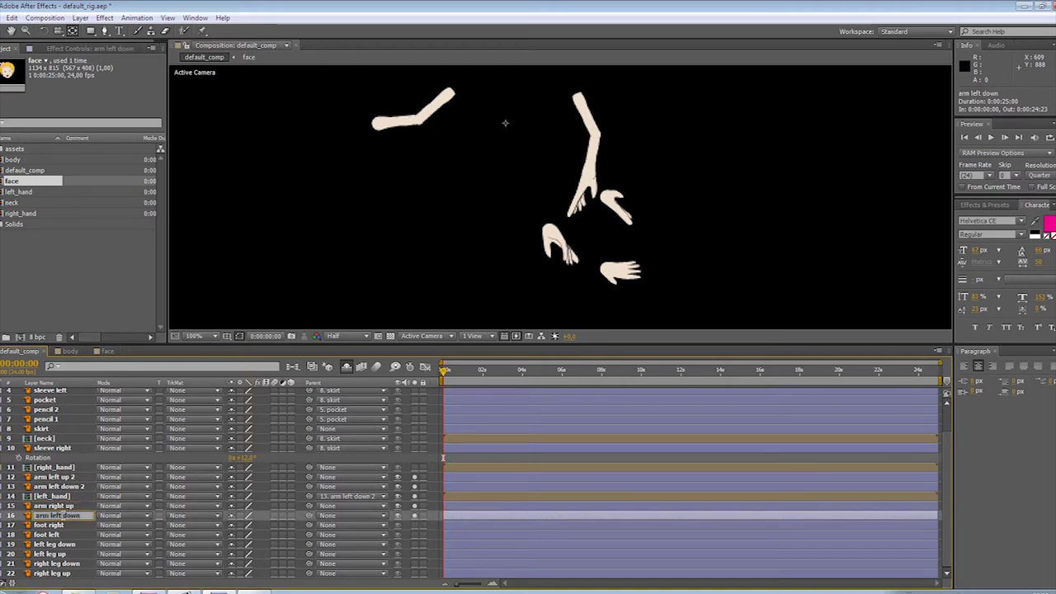
{"action": "left_click", "coordinate": [82, 507]}
{"action": "left_click_drag", "start_coordinate": [415, 506], "coordinate": [415, 516]}
Place left_hand above arm left down 2 in the layer stack and move arm left down 2's anchor point to the elbow
{"action": "left_click", "coordinate": [62, 498]}
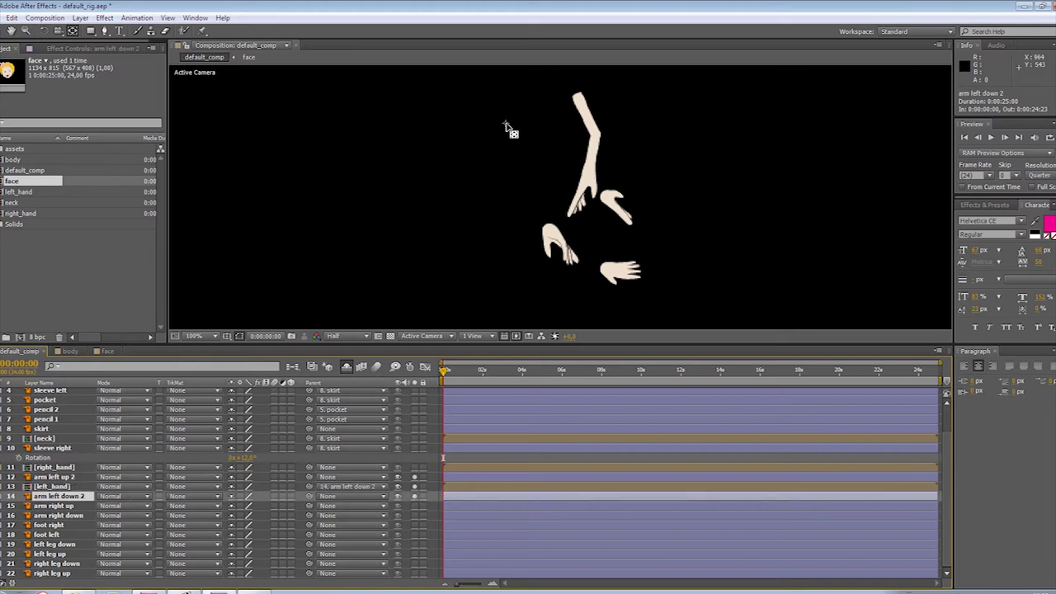
{"action": "left_click_drag", "start_coordinate": [505, 122], "coordinate": [595, 134]}
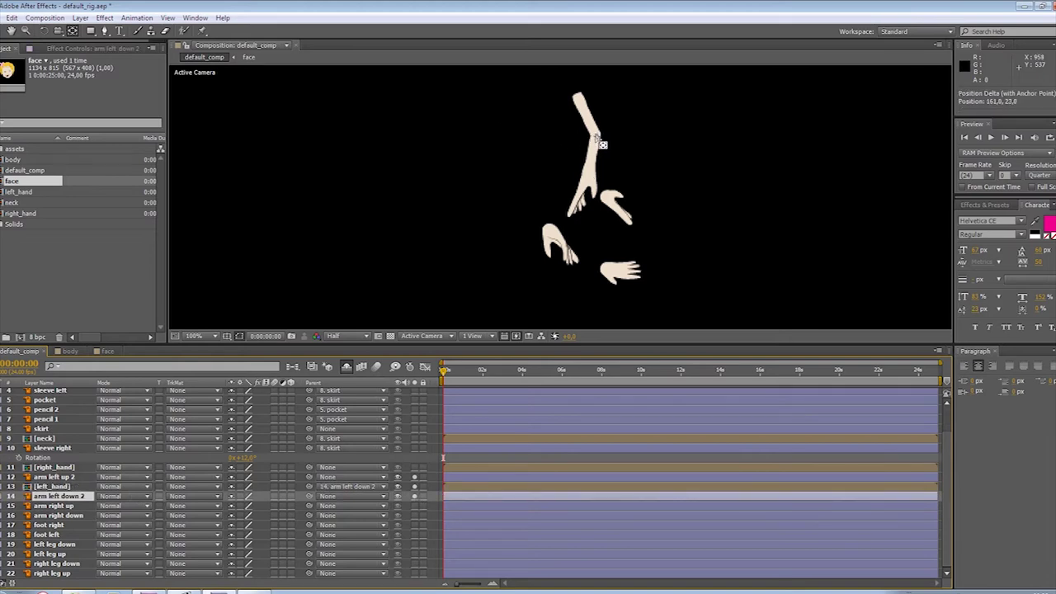
Set the blending mode of arm left up 2, left_hand and arm left down 2 to Difference
{"action": "left_click", "coordinate": [56, 477]}
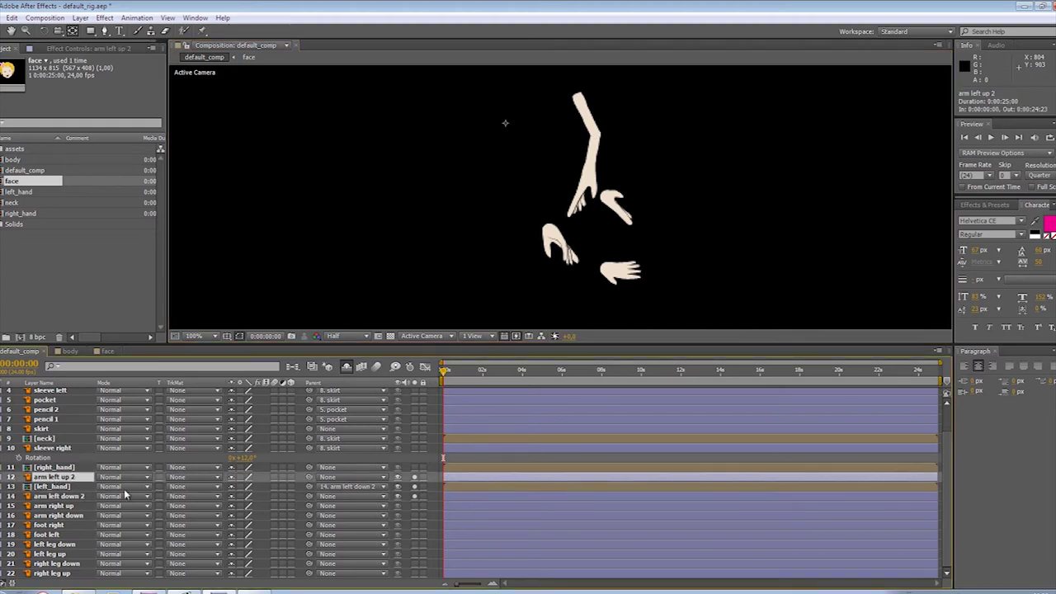
{"action": "left_click", "coordinate": [73, 495], "text": "shift"}
{"action": "left_click", "coordinate": [127, 484]}
{"action": "left_click", "coordinate": [159, 392]}
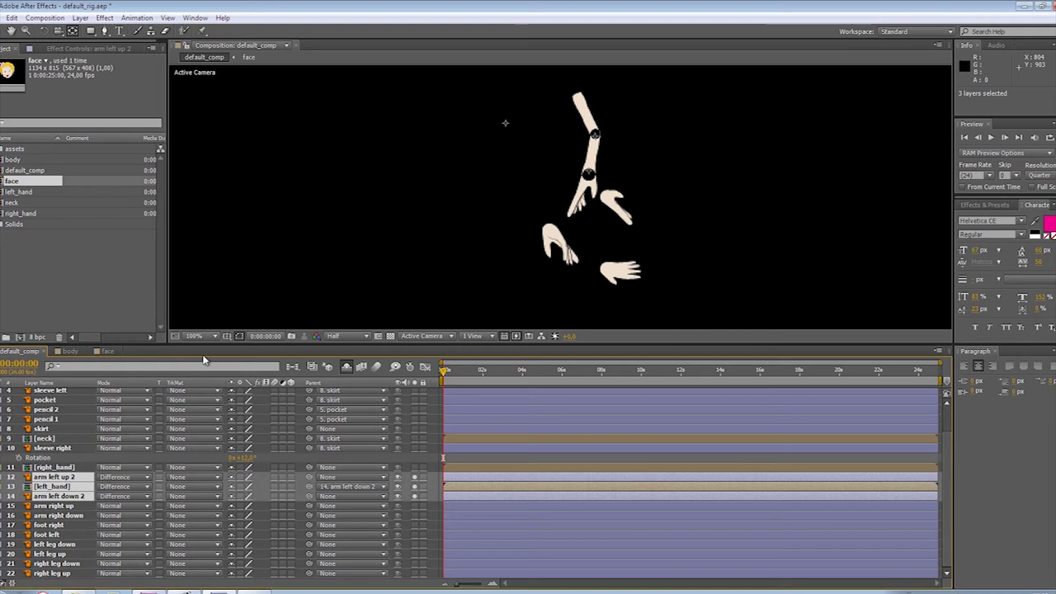
Show the transparency grid in the composition and set the preview resolution to Full
{"action": "left_click", "coordinate": [391, 336]}
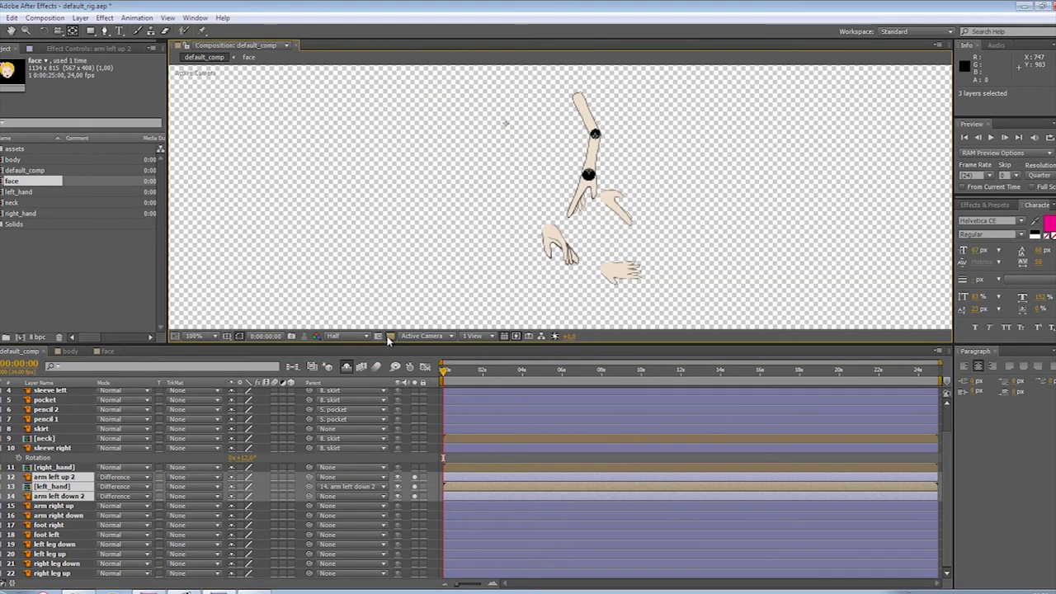
{"action": "scroll", "coordinate": [636, 205], "scroll_direction": "up", "scroll_amount": 1}
{"action": "left_click", "coordinate": [338, 336]}
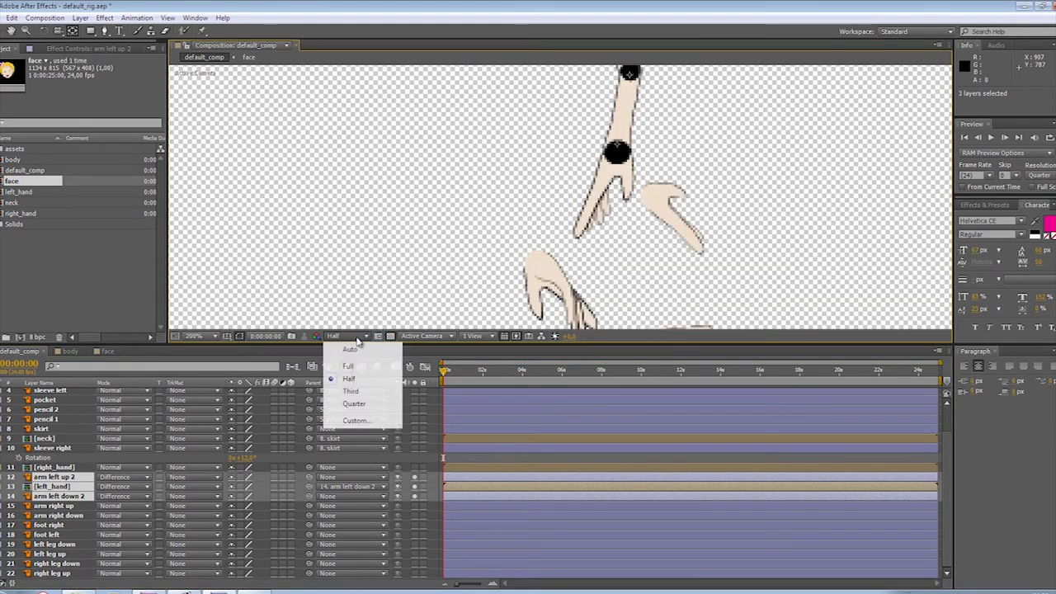
{"action": "left_click", "coordinate": [360, 364]}
Move left_hand's anchor point to the centre of the black overlap circle at the wrist
{"action": "left_click_drag", "start_coordinate": [617, 126], "coordinate": [613, 76]}
{"action": "scroll", "coordinate": [506, 187], "scroll_direction": "up", "scroll_amount": 1}
{"action": "key", "text": "period"}
{"action": "left_click", "coordinate": [91, 507]}
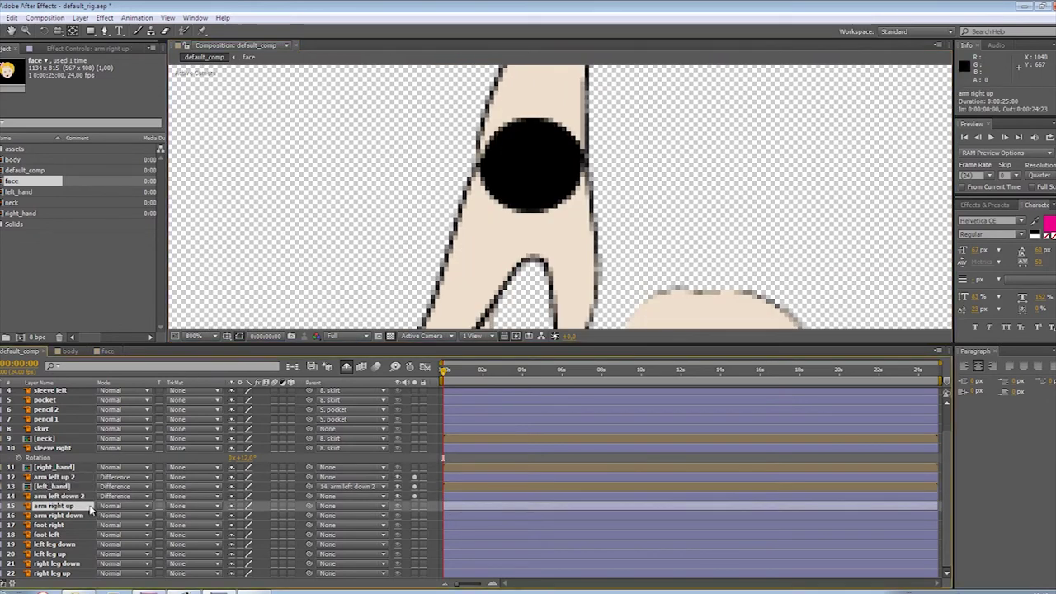
{"action": "left_click", "coordinate": [68, 487]}
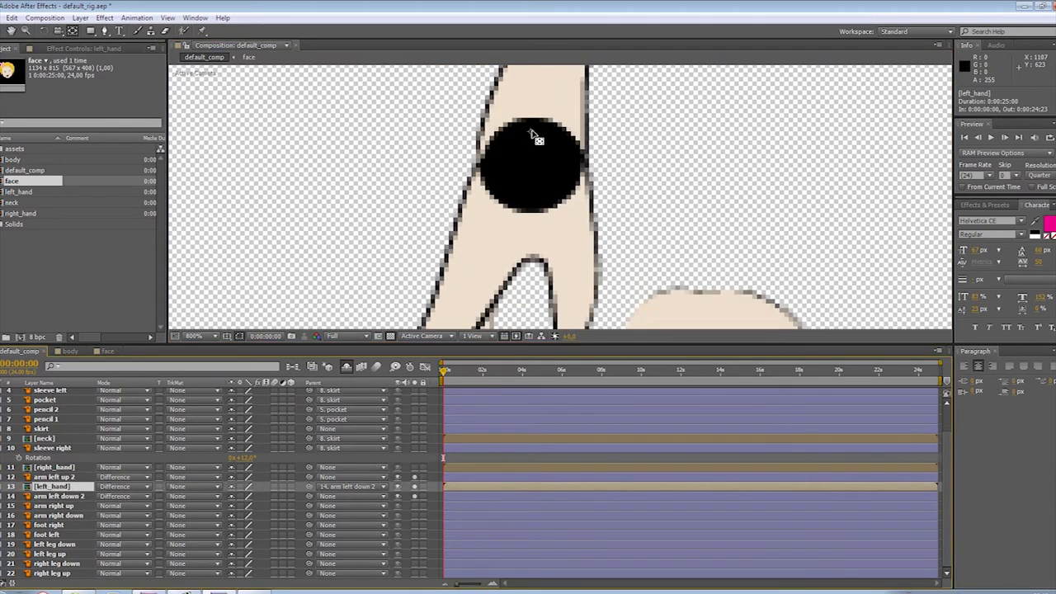
{"action": "left_click_drag", "start_coordinate": [531, 135], "coordinate": [530, 166]}
{"action": "left_click", "coordinate": [71, 489]}
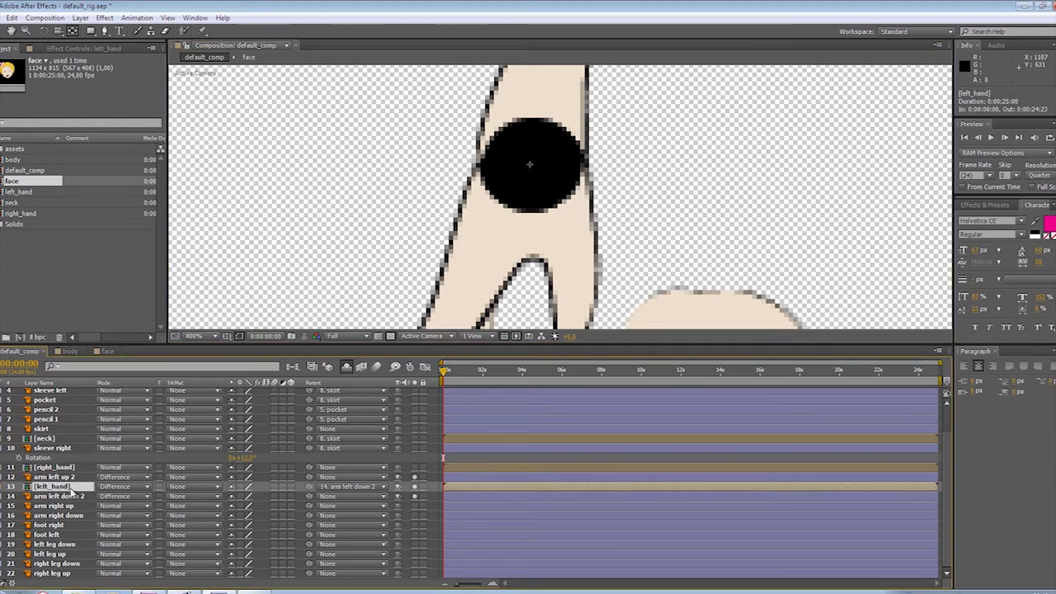
Return left_hand's blending mode to Normal and test the wrist joint by rotating the hand to about -34°
{"action": "key", "text": "r"}
{"action": "key", "text": "comma"}
{"action": "key", "text": "comma"}
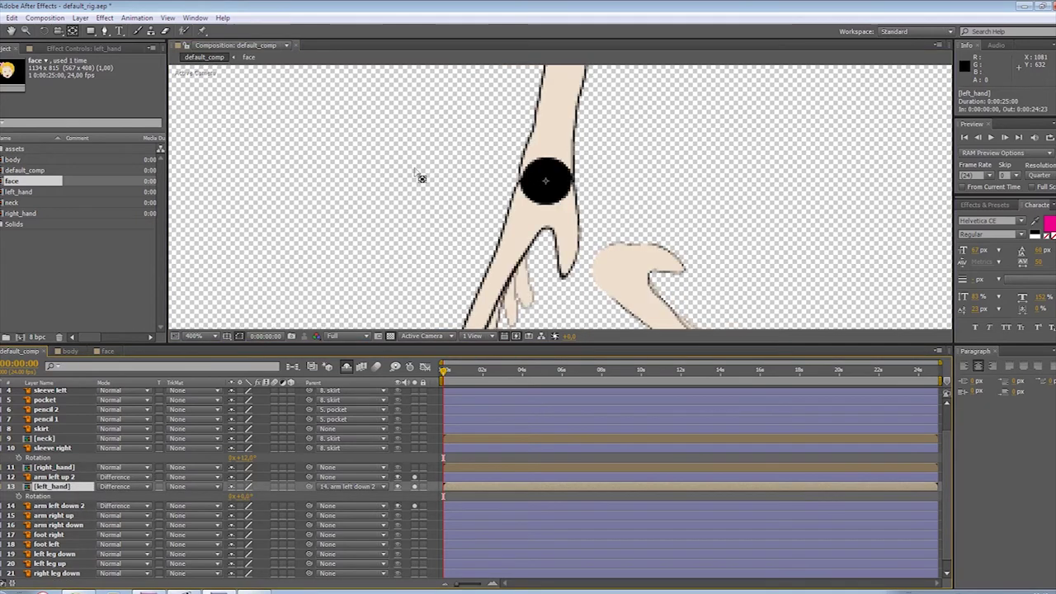
{"action": "left_click_drag", "start_coordinate": [246, 497], "coordinate": [220, 498]}
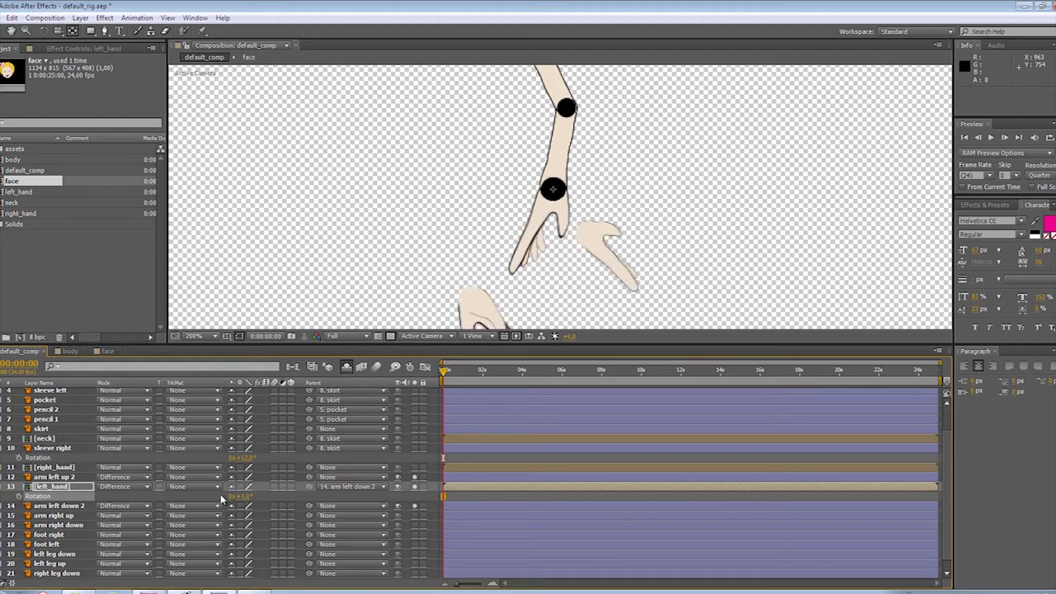
{"action": "left_click", "coordinate": [137, 487]}
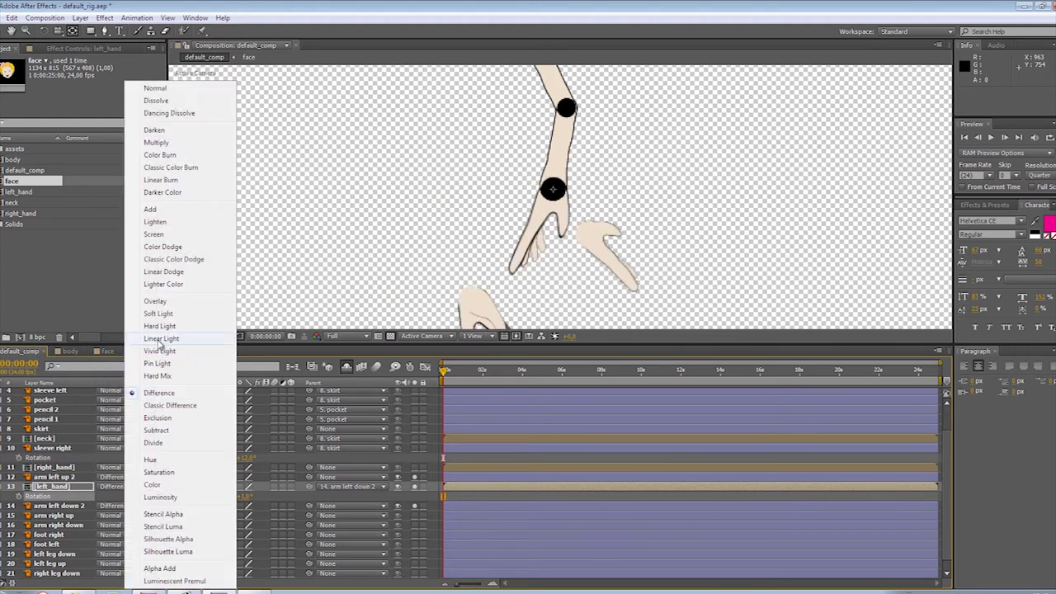
{"action": "left_click", "coordinate": [182, 91]}
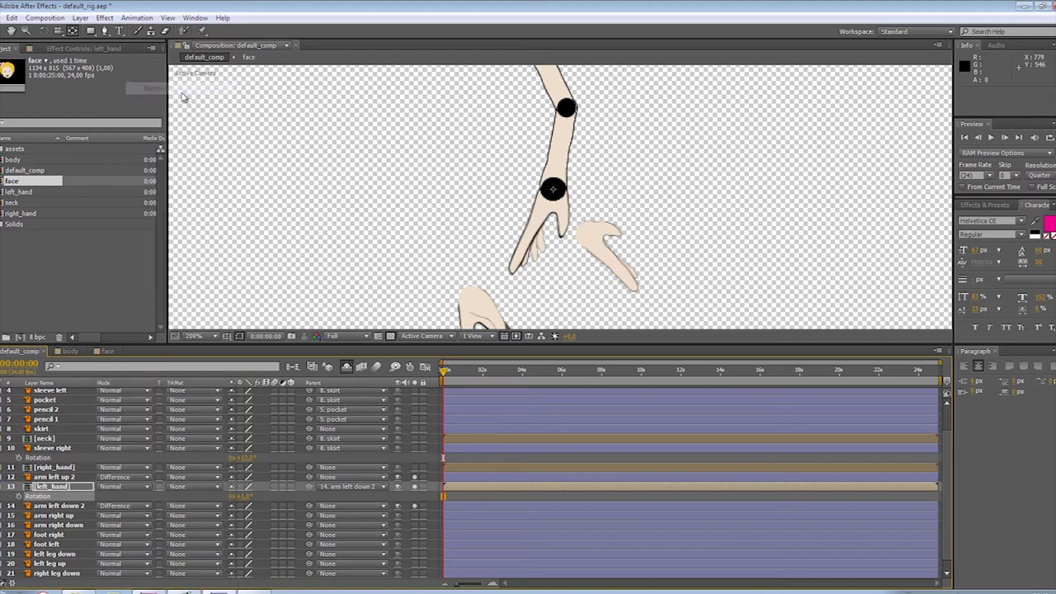
{"action": "mouse_move", "coordinate": [245, 501]}
{"action": "left_mouse_down"}
{"action": "mouse_move", "coordinate": [265, 497]}
{"action": "mouse_move", "coordinate": [223, 499]}
{"action": "mouse_move", "coordinate": [265, 497]}
{"action": "left_mouse_up"}
{"action": "left_click", "coordinate": [248, 500]}
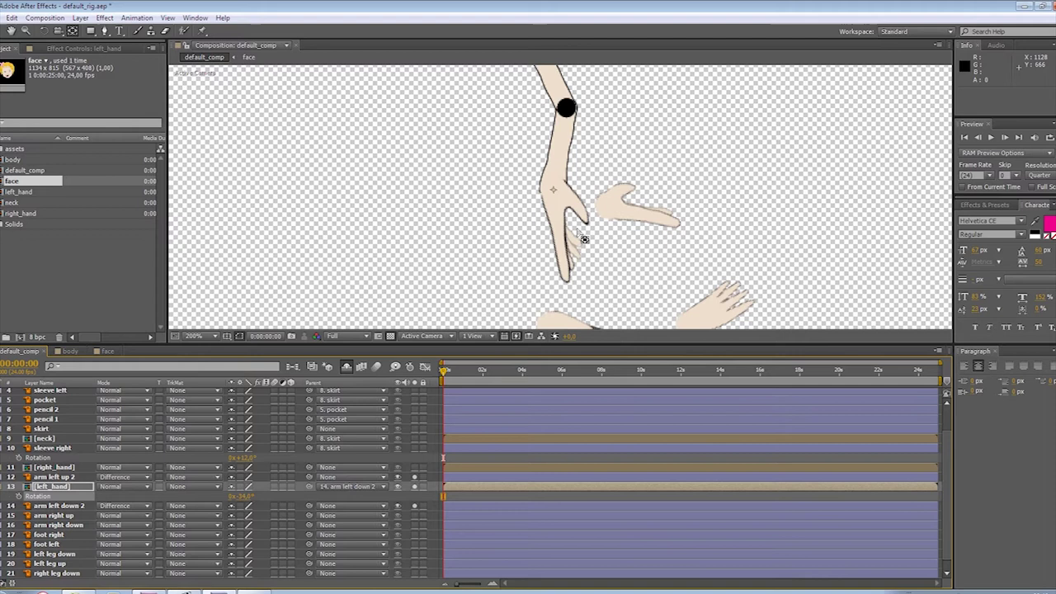
Try shifting left_hand's position relative to the forearm and undo the shift
{"action": "left_click", "coordinate": [52, 487]}
{"action": "key", "text": "p"}
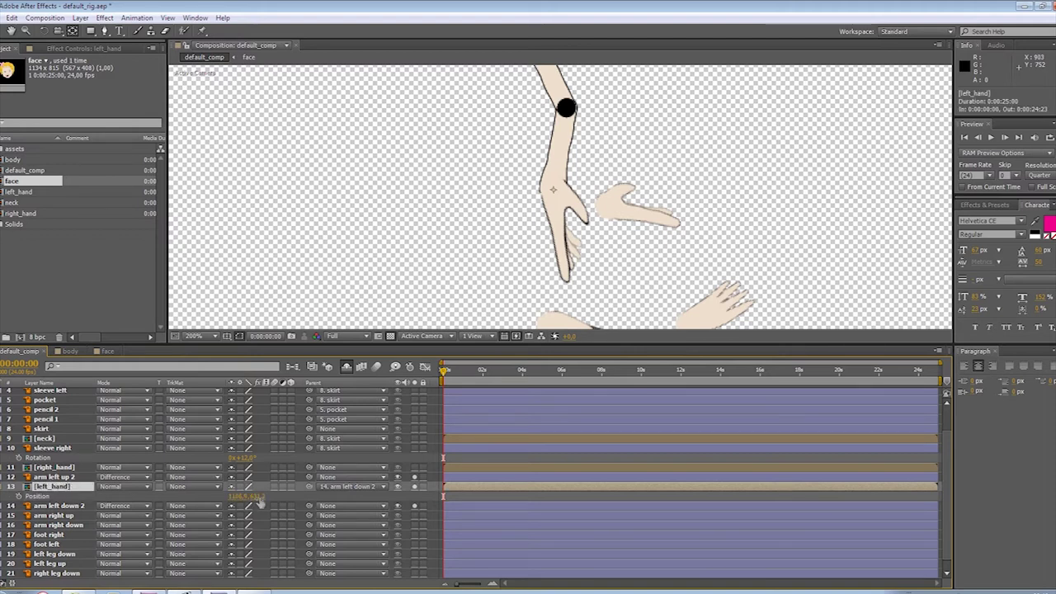
{"action": "left_click_drag", "start_coordinate": [257, 501], "coordinate": [233, 504]}
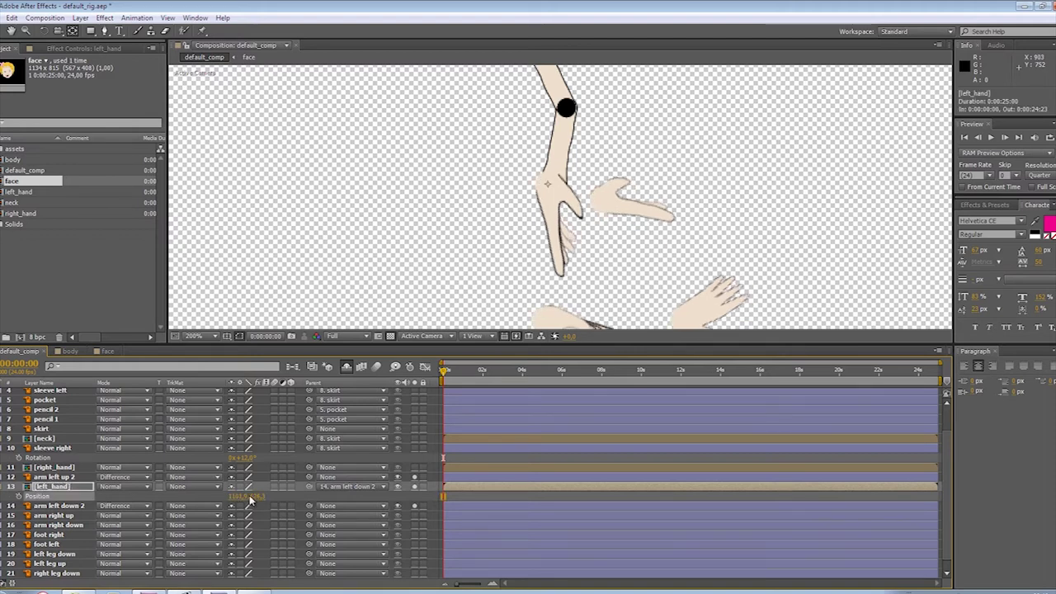
{"action": "key", "text": "ctrl+z"}
Nudge left_hand slightly upward to a vertical position of about 629 so its wrist meets the forearm outline
{"action": "scroll", "coordinate": [553, 202], "scroll_direction": "up", "scroll_amount": 2}
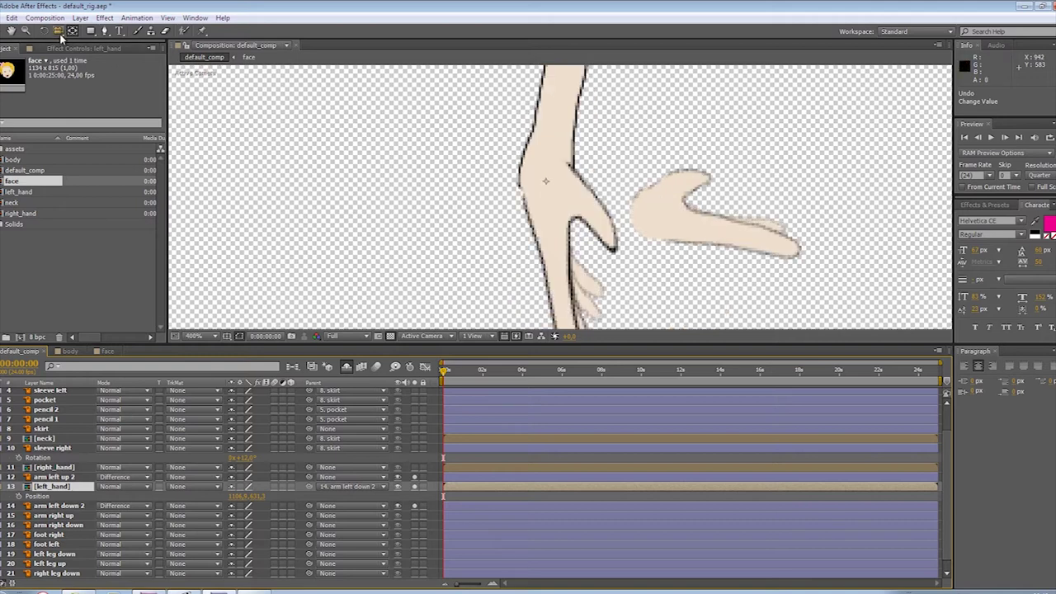
{"action": "left_click_drag", "start_coordinate": [548, 184], "coordinate": [548, 179]}
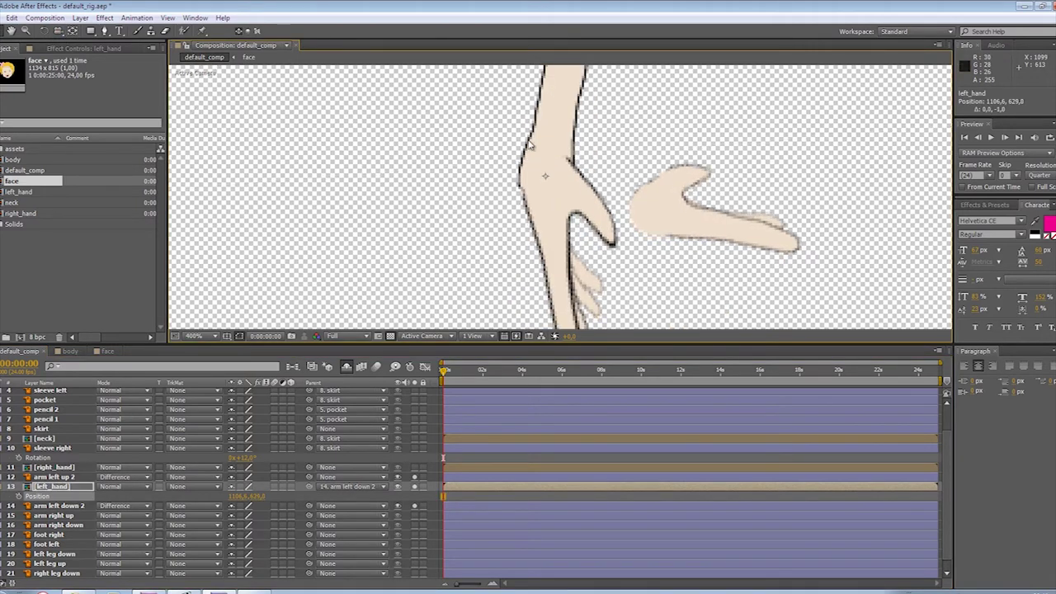
{"action": "scroll", "coordinate": [547, 180], "scroll_direction": "down", "scroll_amount": 2}
{"action": "key", "text": "ctrl+z"}
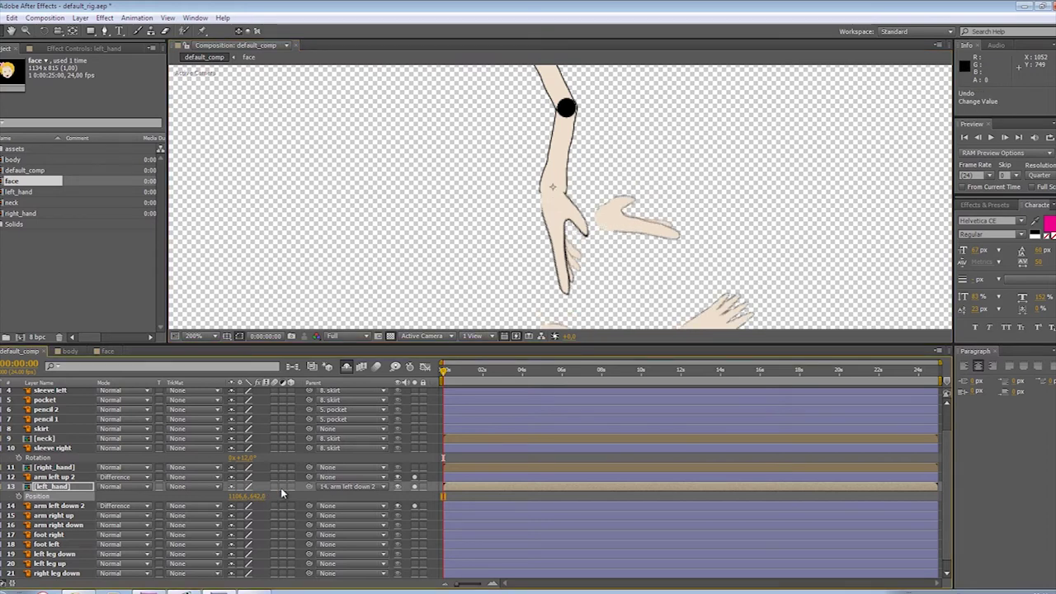
Test left_hand's rotation around the wrist and undo the rotation
{"action": "key", "text": "r"}
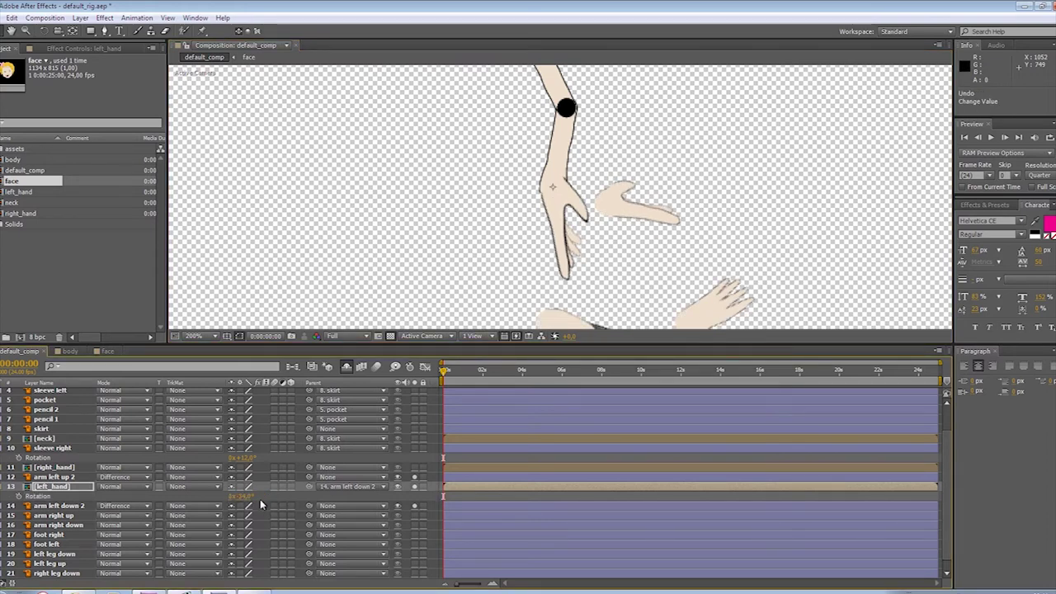
{"action": "left_click_drag", "start_coordinate": [246, 499], "coordinate": [260, 498]}
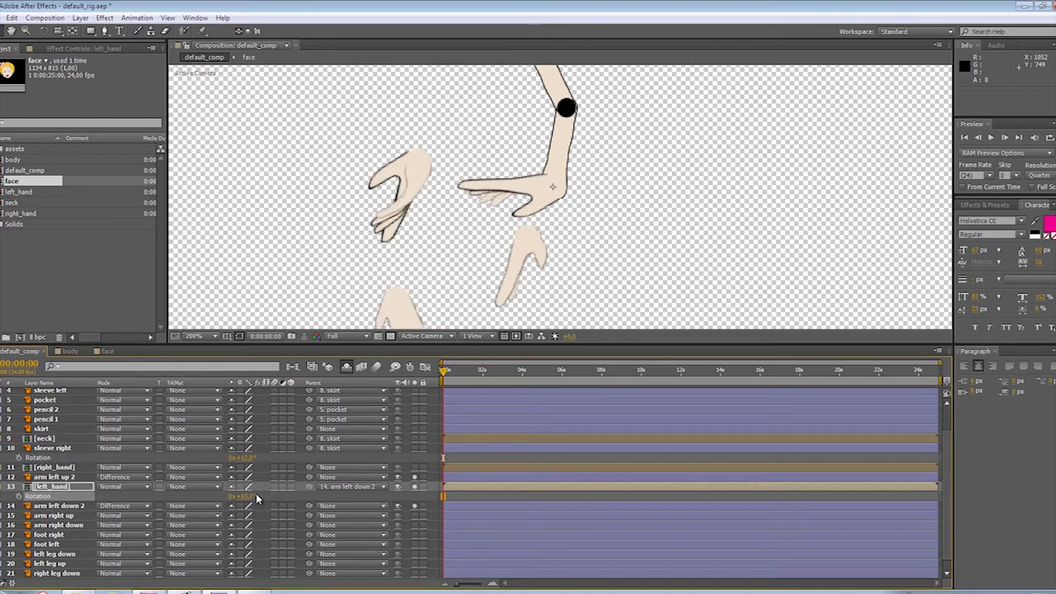
{"action": "key", "text": "ctrl+z"}
Centre arm left down 2's anchor point in the black overlap circle at the elbow
{"action": "left_click", "coordinate": [59, 478]}
{"action": "left_click", "coordinate": [58, 505]}
{"action": "scroll", "coordinate": [491, 225], "scroll_direction": "up", "scroll_amount": 4}
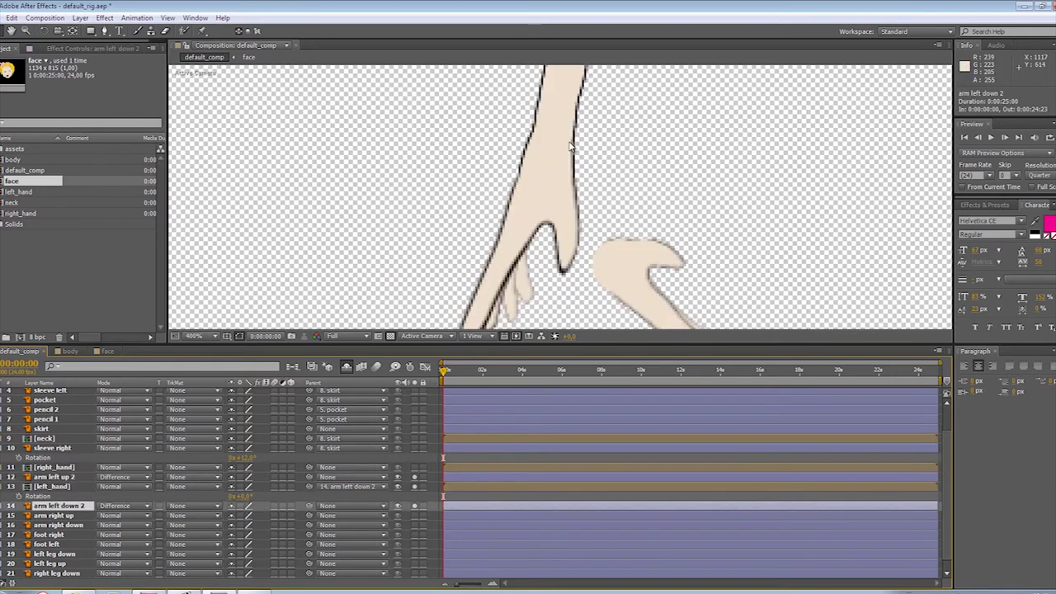
{"action": "left_click_drag", "start_coordinate": [491, 225], "coordinate": [491, 207]}
{"action": "scroll", "coordinate": [420, 235], "scroll_direction": "down", "scroll_amount": 1}
{"action": "key", "text": "ctrl+z"}
{"action": "scroll", "coordinate": [496, 213], "scroll_direction": "up", "scroll_amount": 2}
{"action": "scroll", "coordinate": [427, 224], "scroll_direction": "down", "scroll_amount": 4}
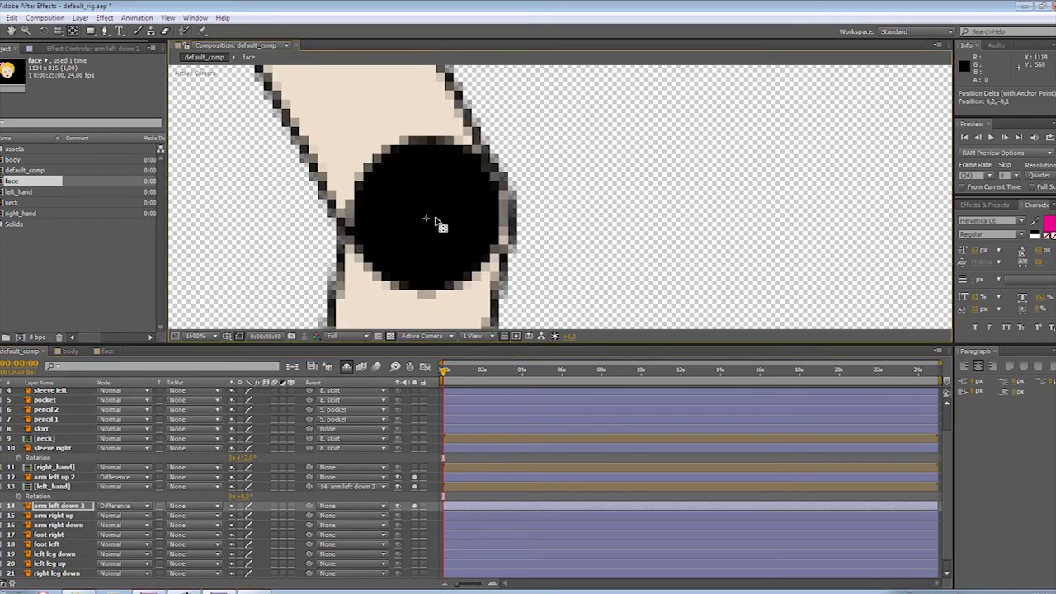
Test the elbow joint by rotating arm left down 2 to about -25°
{"action": "key", "text": "r"}
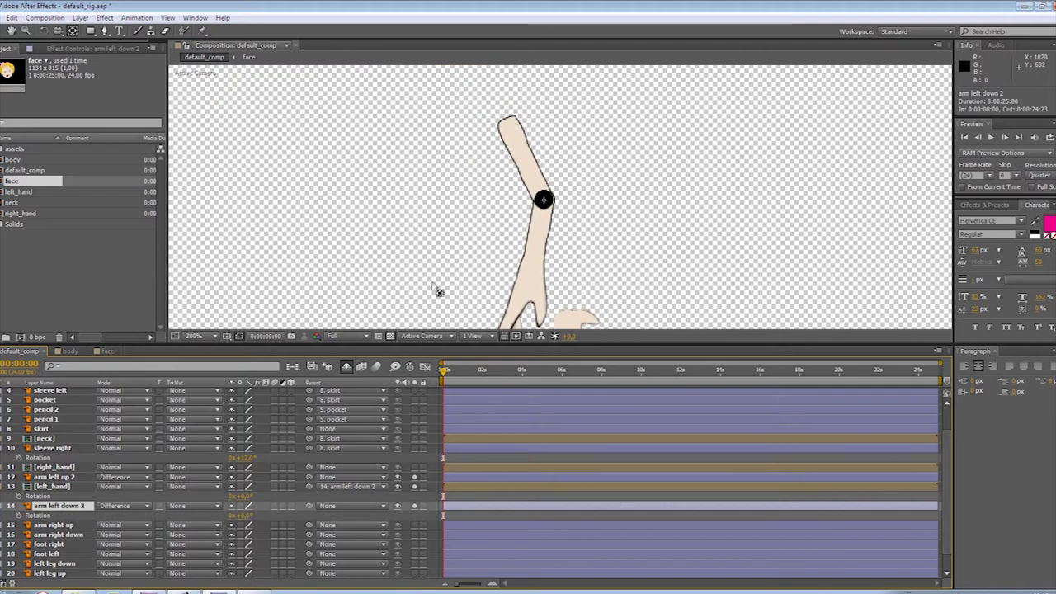
{"action": "scroll", "coordinate": [437, 290], "scroll_direction": "down", "scroll_amount": 1}
{"action": "left_click_drag", "start_coordinate": [239, 517], "coordinate": [220, 520]}
{"action": "scroll", "coordinate": [554, 251], "scroll_direction": "up", "scroll_amount": 2}
{"action": "left_click_drag", "start_coordinate": [548, 248], "coordinate": [586, 155]}
Set the blending modes of arm left down 2 and arm left up 2 back to Normal
{"action": "left_click", "coordinate": [132, 507]}
{"action": "left_click", "coordinate": [156, 10]}
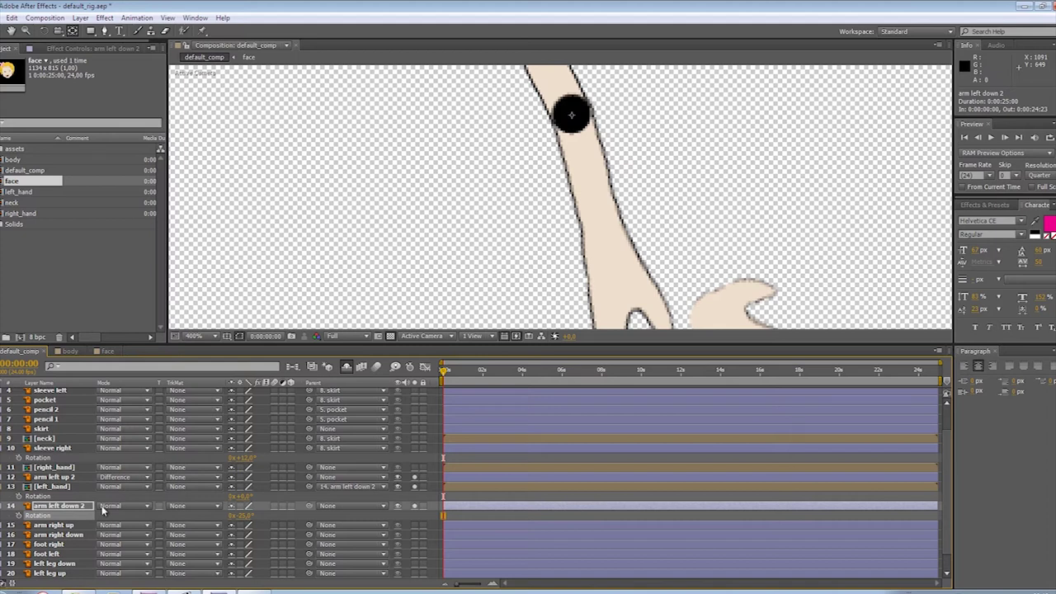
{"action": "left_click", "coordinate": [113, 479]}
{"action": "left_click", "coordinate": [177, 90]}
Rotate arm left down 2 to about 39° and parent it to arm left up 2
{"action": "mouse_move", "coordinate": [250, 517]}
{"action": "left_mouse_down"}
{"action": "mouse_move", "coordinate": [286, 517]}
{"action": "mouse_move", "coordinate": [198, 518]}
{"action": "mouse_move", "coordinate": [264, 521]}
{"action": "left_mouse_up"}
{"action": "scroll", "coordinate": [396, 218], "scroll_direction": "down", "scroll_amount": 1}
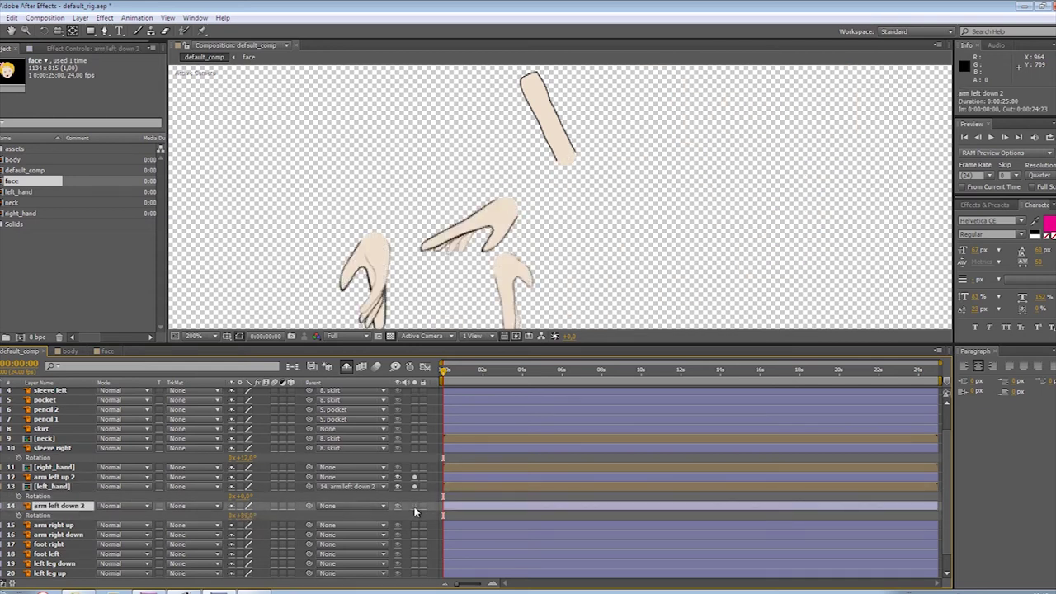
{"action": "left_click_drag", "start_coordinate": [309, 505], "coordinate": [82, 481]}
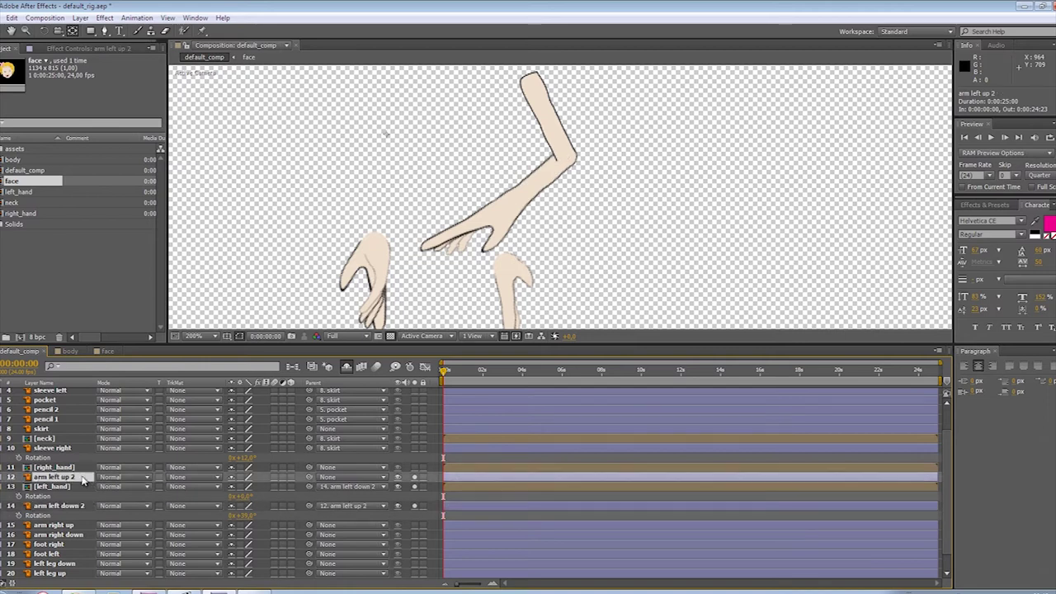
Move arm left up 2's anchor point to its shoulder end and set its rotation to about -33°
{"action": "key", "text": "r"}
{"action": "left_click_drag", "start_coordinate": [389, 135], "coordinate": [532, 86]}
{"action": "left_click_drag", "start_coordinate": [250, 488], "coordinate": [231, 491]}
{"action": "scroll", "coordinate": [525, 246], "scroll_direction": "down", "scroll_amount": 1}
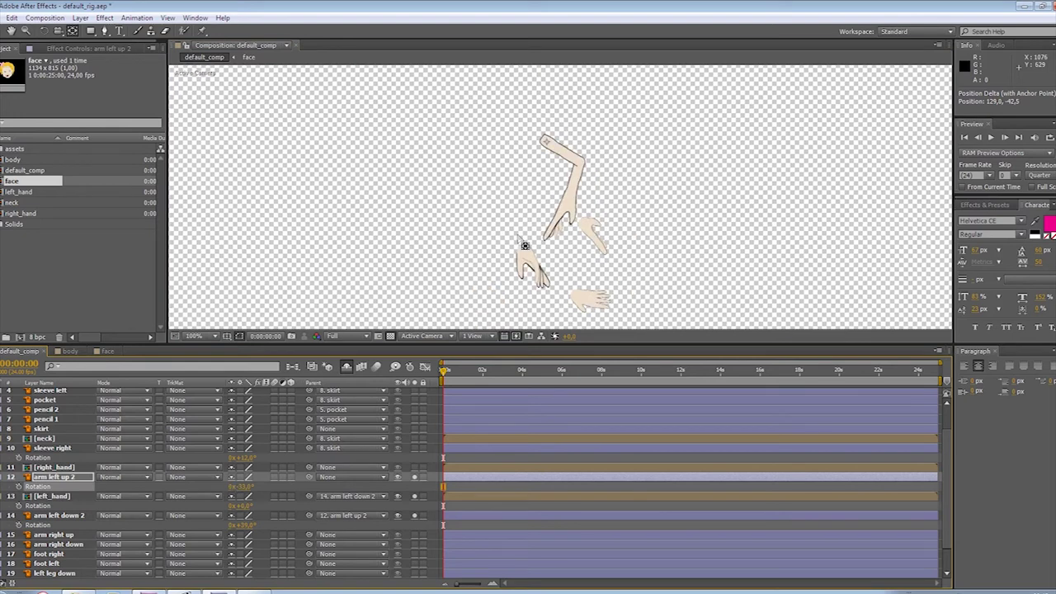
Unsolo the left arm and hand layers to show the whole character, and select arm left up 2
{"action": "scroll", "coordinate": [524, 246], "scroll_direction": "down", "scroll_amount": 1}
{"action": "left_click_drag", "start_coordinate": [415, 477], "coordinate": [415, 515]}
{"action": "left_click", "coordinate": [64, 477]}
{"action": "scroll", "coordinate": [523, 209], "scroll_direction": "up", "scroll_amount": 1}
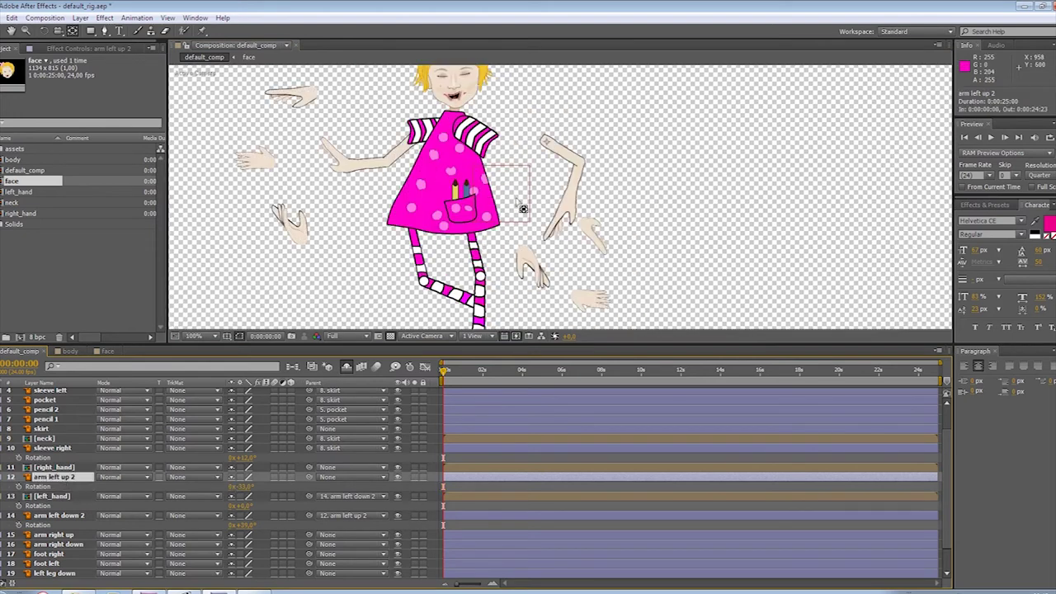
{"action": "scroll", "coordinate": [518, 204], "scroll_direction": "down", "scroll_amount": 1}
{"action": "scroll", "coordinate": [548, 158], "scroll_direction": "up", "scroll_amount": 1}
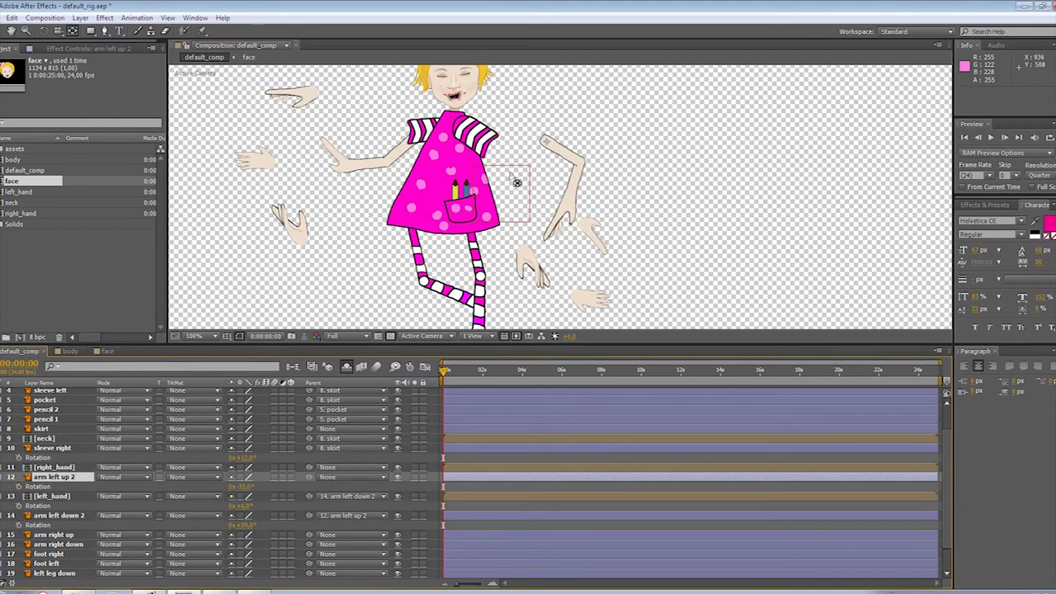
Reveal arm left up 2's position and move the arm horizontally so its shoulder end sits inside the left sleeve
{"action": "key", "text": "shift+p"}
{"action": "mouse_move", "coordinate": [238, 486]}
{"action": "left_mouse_down"}
{"action": "mouse_move", "coordinate": [193, 492]}
{"action": "mouse_move", "coordinate": [257, 487]}
{"action": "mouse_move", "coordinate": [225, 488]}
{"action": "mouse_move", "coordinate": [246, 491]}
{"action": "left_mouse_up"}
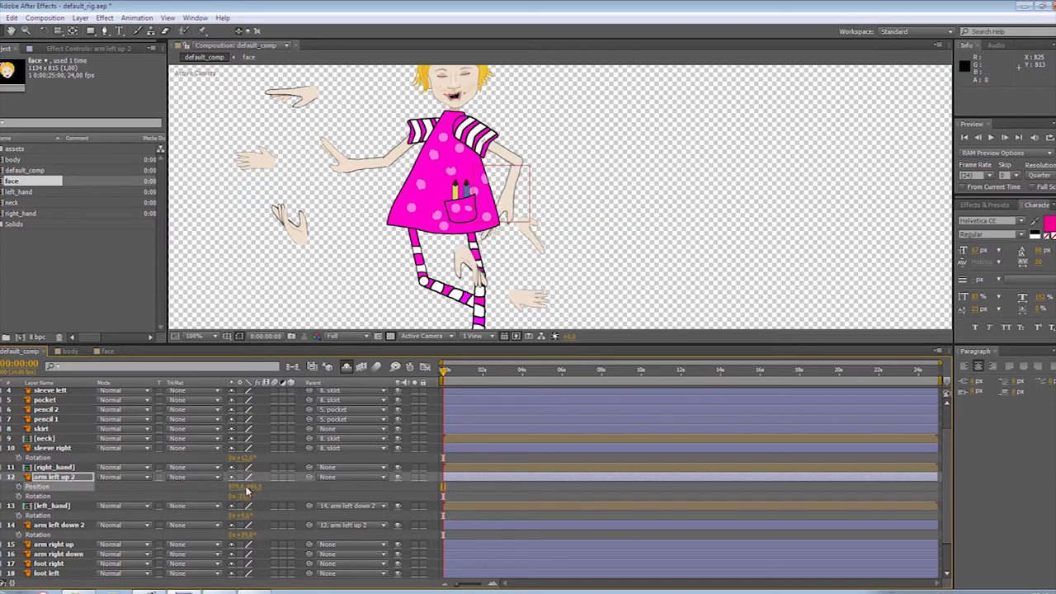
{"action": "left_click", "coordinate": [70, 479]}
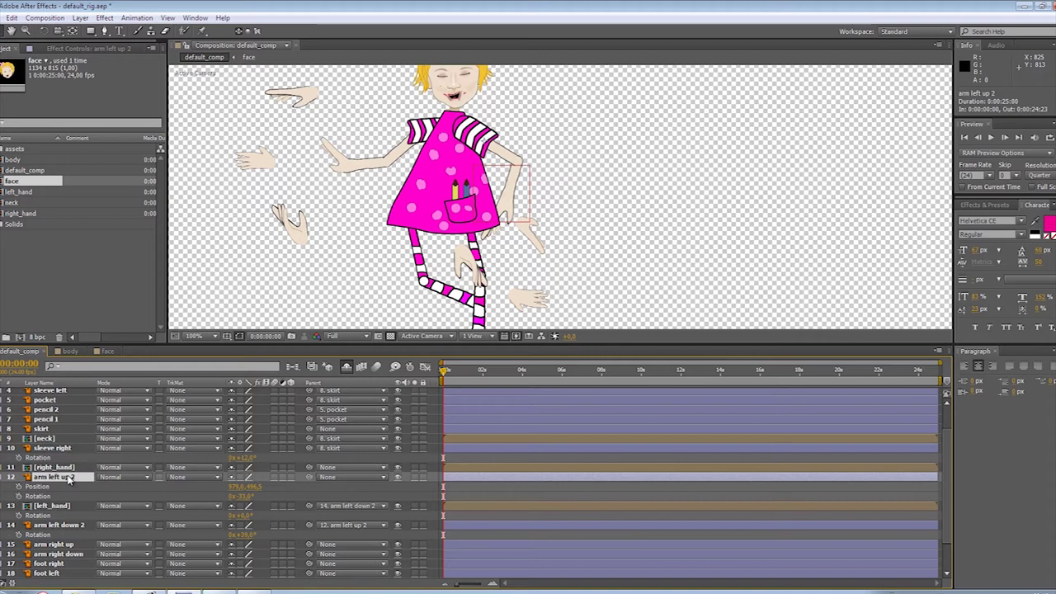
Parent the arm left up 2 layer to sleeve left
{"action": "scroll", "coordinate": [56, 429], "scroll_direction": "up", "scroll_amount": 2}
{"action": "left_click", "coordinate": [62, 420]}
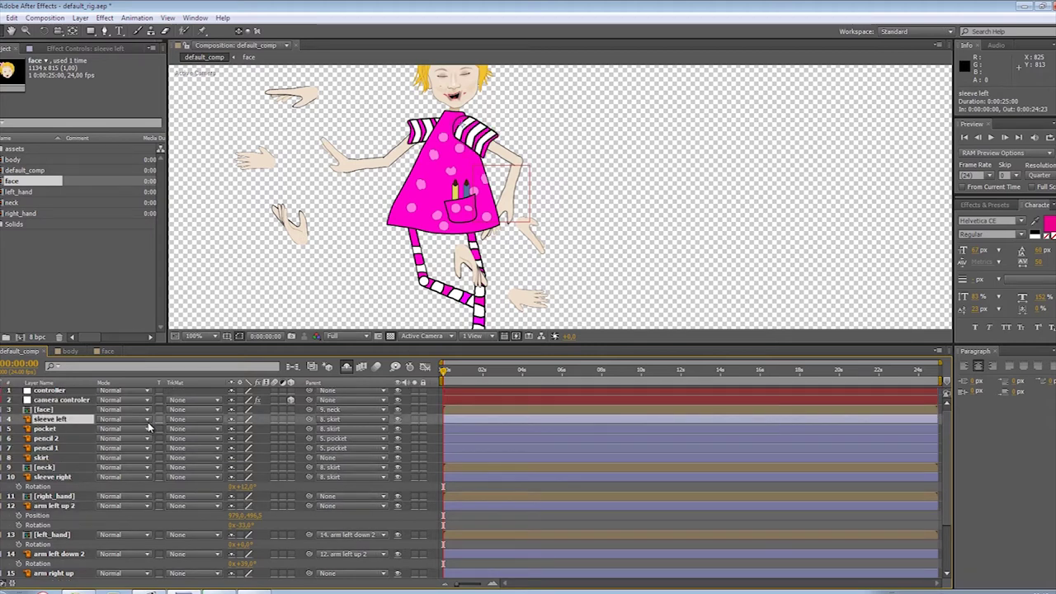
{"action": "left_click", "coordinate": [64, 506]}
{"action": "left_click_drag", "start_coordinate": [308, 507], "coordinate": [71, 419]}
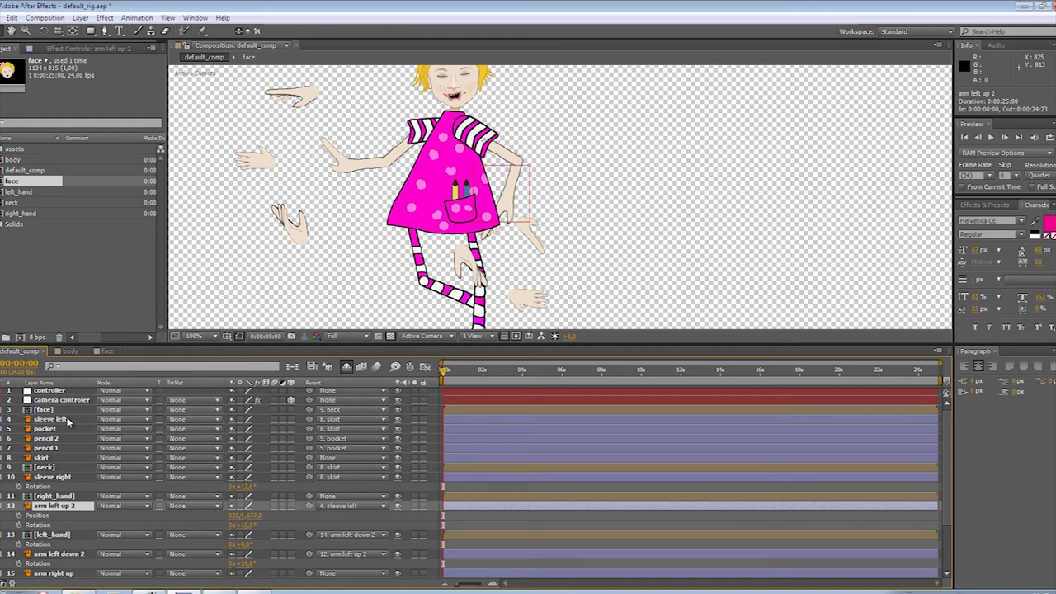
Move arm left up 2, left_hand and arm left down 2 directly below sleeve left in the layer order and collapse their properties
{"action": "left_click", "coordinate": [60, 535], "text": "ctrl"}
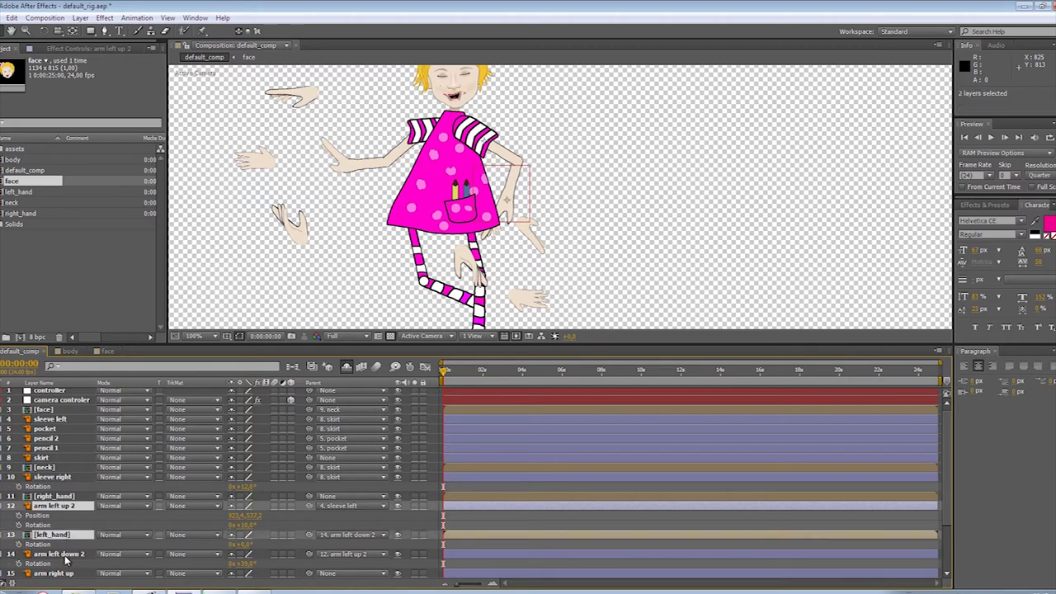
{"action": "left_click", "coordinate": [66, 556], "text": "ctrl"}
{"action": "left_click", "coordinate": [398, 556]}
{"action": "left_click", "coordinate": [398, 556]}
{"action": "left_click_drag", "start_coordinate": [71, 509], "coordinate": [76, 429]}
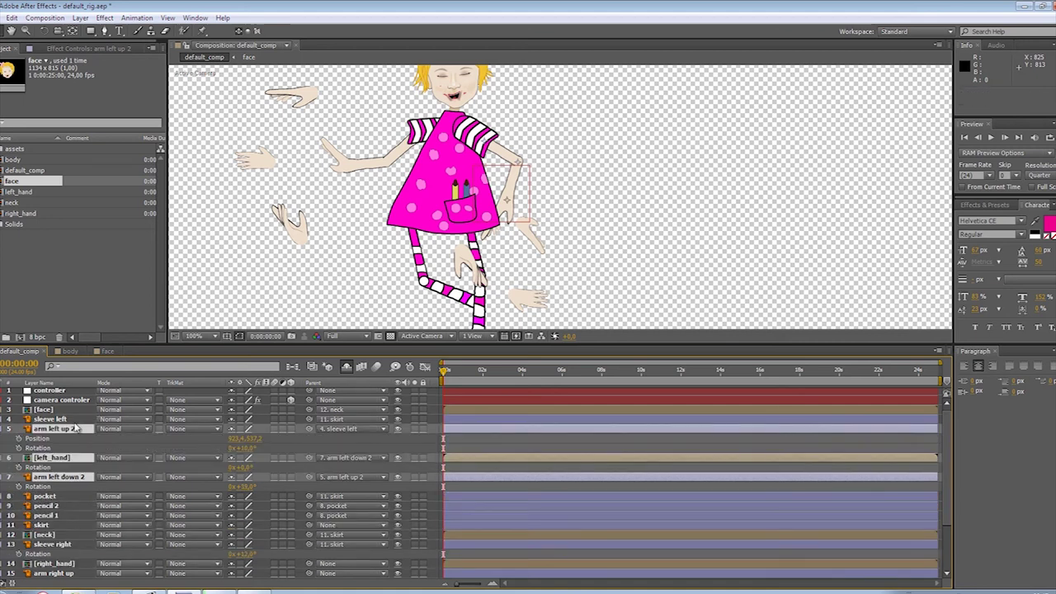
{"action": "left_click", "coordinate": [23, 429]}
Try shifting sleeve left vertically through its position to test the left arm's parenting
{"action": "left_click", "coordinate": [58, 419]}
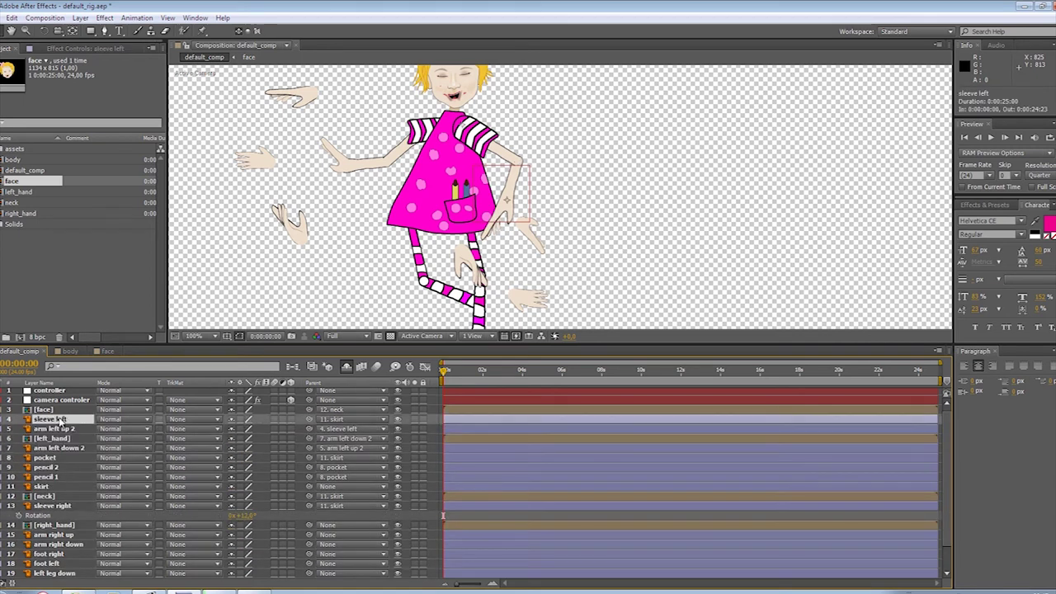
{"action": "key", "text": "p"}
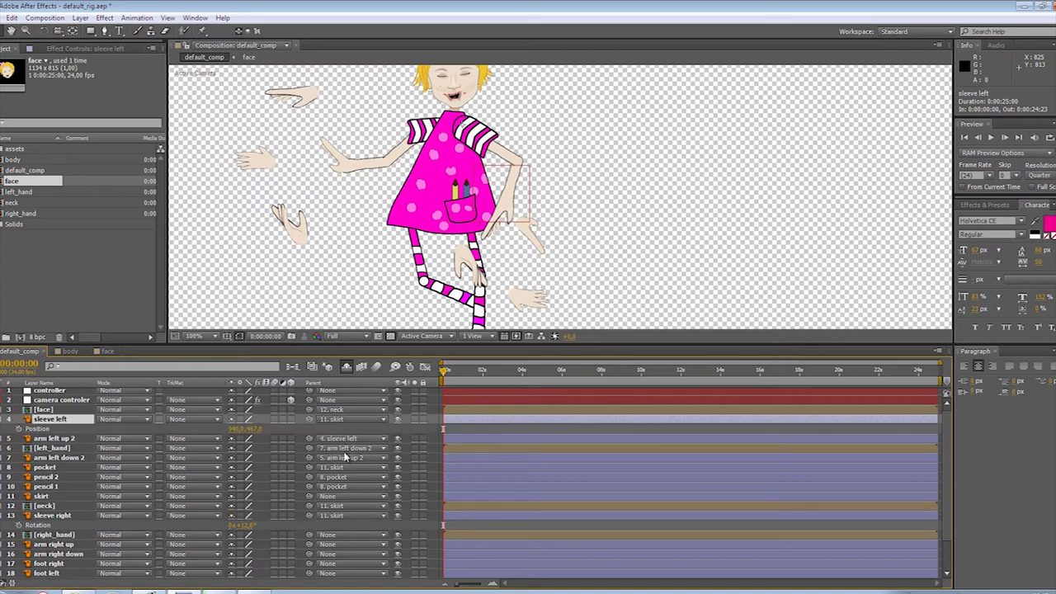
{"action": "left_click", "coordinate": [276, 429]}
{"action": "left_click", "coordinate": [265, 428]}
{"action": "left_click_drag", "start_coordinate": [255, 429], "coordinate": [264, 428]}
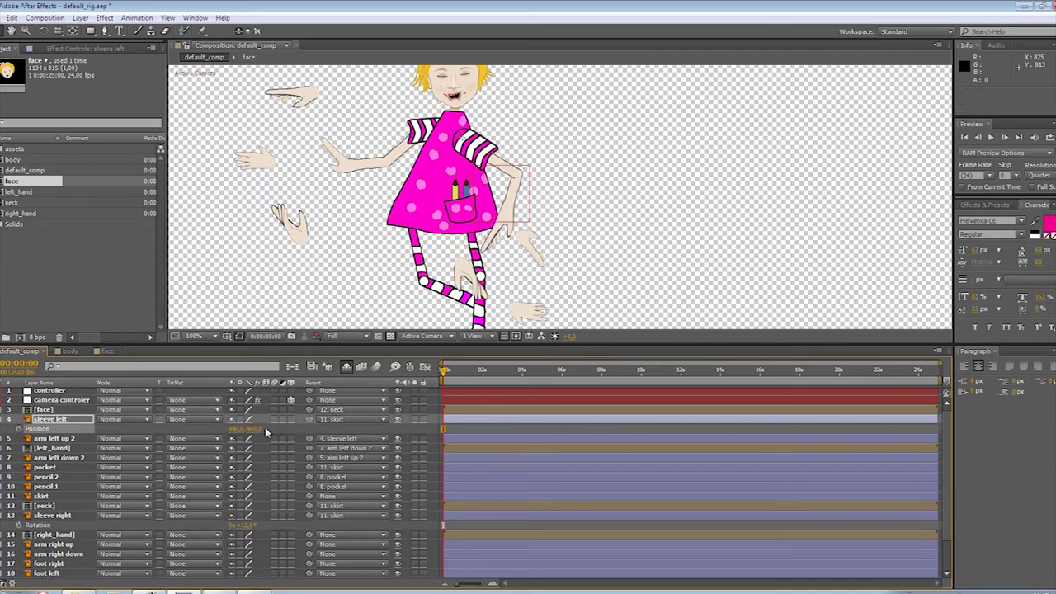
Rotate sleeve left to about -27° and hide its rotation property
{"action": "key", "text": "r"}
{"action": "mouse_move", "coordinate": [245, 429]}
{"action": "left_mouse_down"}
{"action": "mouse_move", "coordinate": [260, 429]}
{"action": "mouse_move", "coordinate": [199, 431]}
{"action": "mouse_move", "coordinate": [260, 430]}
{"action": "left_mouse_up"}
{"action": "left_click", "coordinate": [260, 430]}
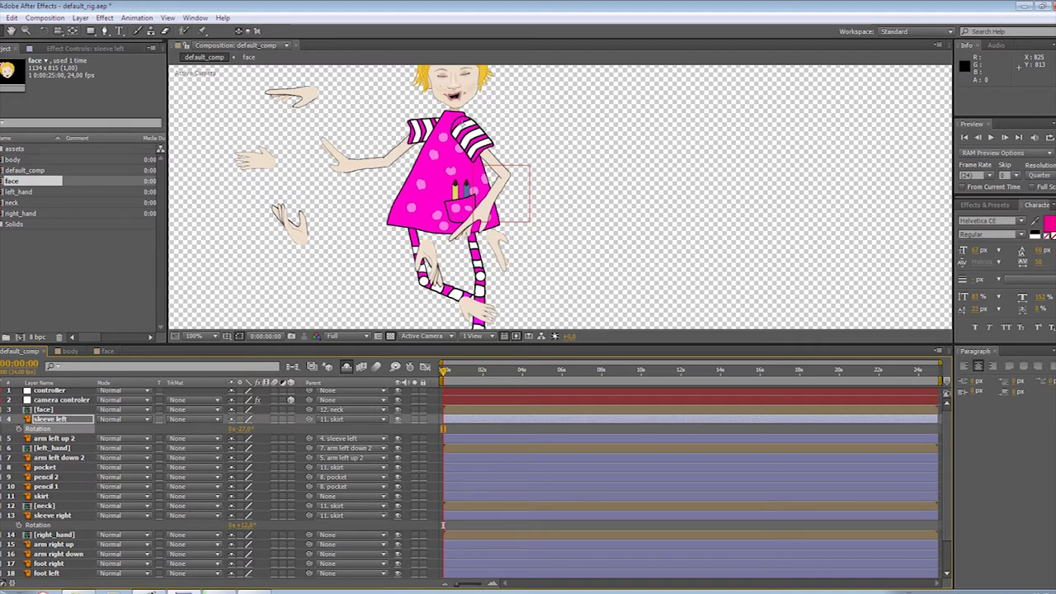
{"action": "key", "text": "r"}
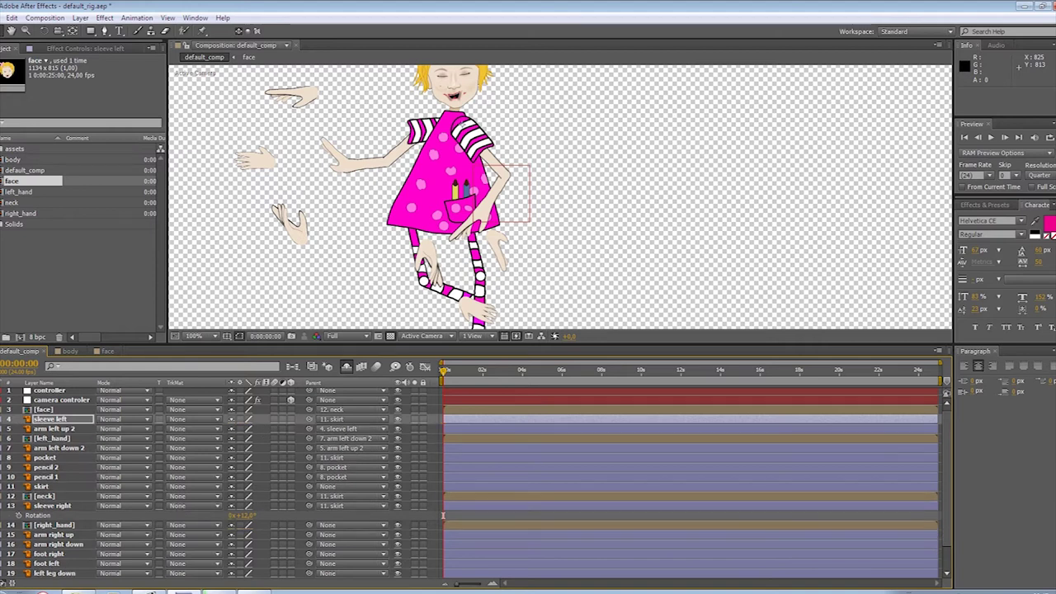
Solo the sleeve right, right_hand, arm right up and arm right down layers
{"action": "left_click", "coordinate": [51, 506]}
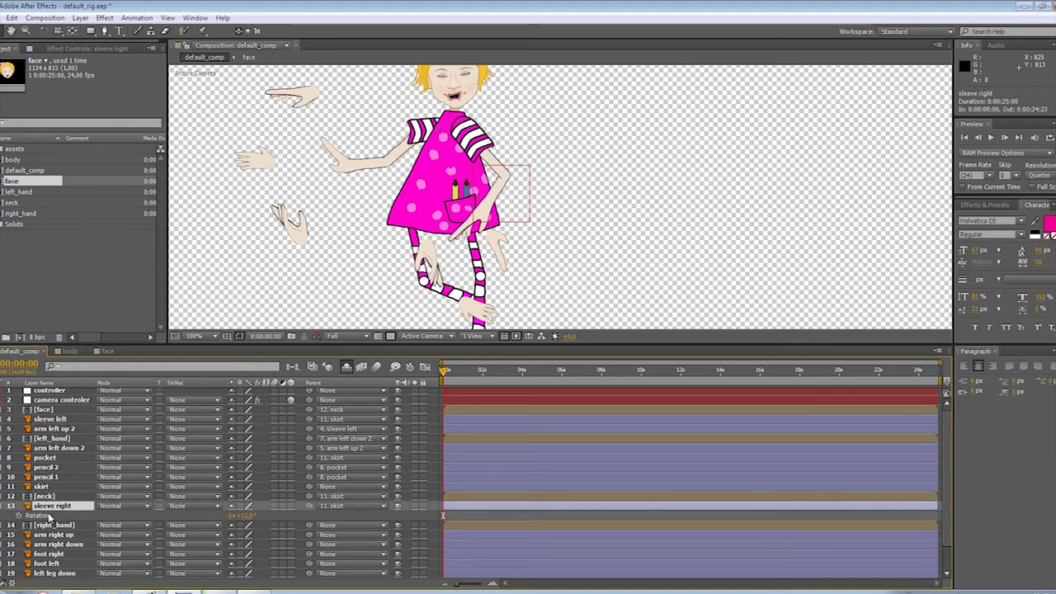
{"action": "left_click", "coordinate": [51, 535]}
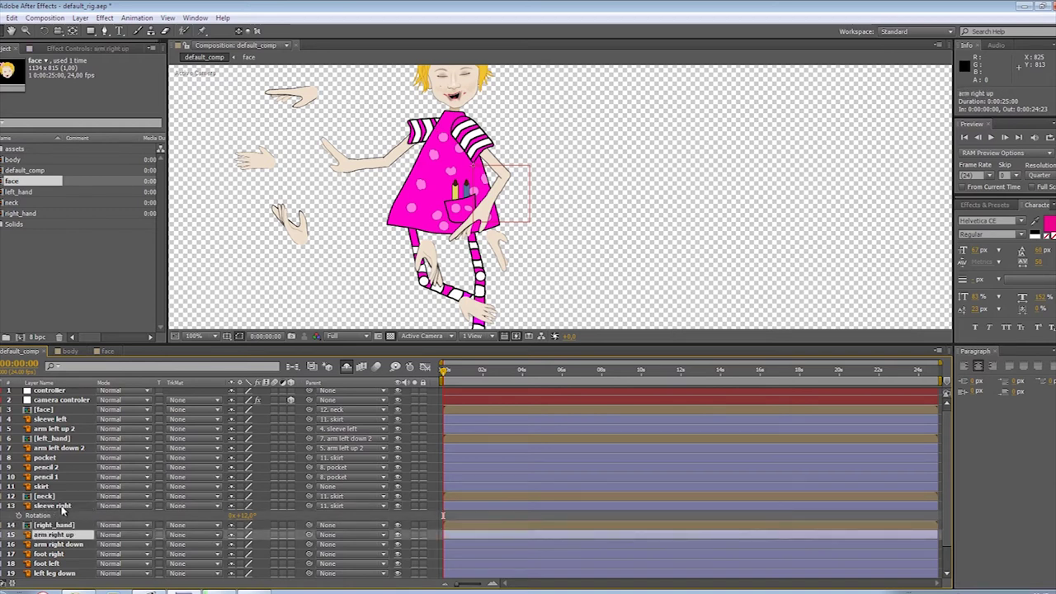
{"action": "left_click", "coordinate": [62, 507]}
{"action": "left_click_drag", "start_coordinate": [415, 506], "coordinate": [416, 563]}
Set the blending mode of right_hand, arm right up and arm right down to Difference
{"action": "left_click", "coordinate": [54, 524]}
{"action": "left_click", "coordinate": [62, 545], "text": "shift"}
{"action": "left_click", "coordinate": [124, 544]}
{"action": "left_click", "coordinate": [142, 324]}
Reveal right_hand's rotation and move its anchor point to the centre of the black wrist overlap
{"action": "scroll", "coordinate": [326, 154], "scroll_direction": "up", "scroll_amount": 4}
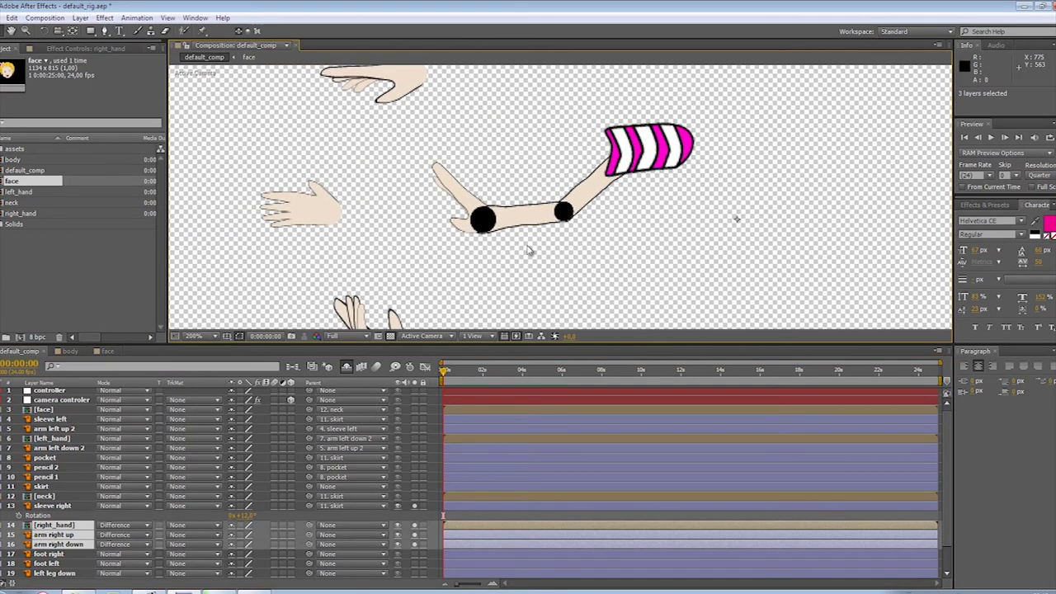
{"action": "left_click", "coordinate": [58, 524]}
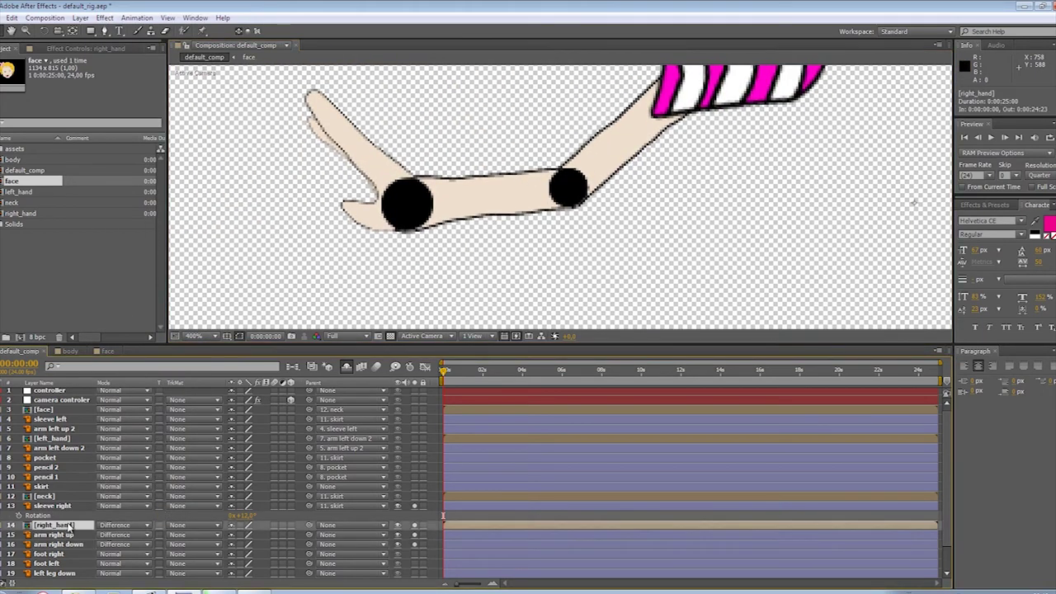
{"action": "key", "text": "r"}
{"action": "left_click", "coordinate": [72, 31]}
{"action": "scroll", "coordinate": [317, 198], "scroll_direction": "down", "scroll_amount": 1}
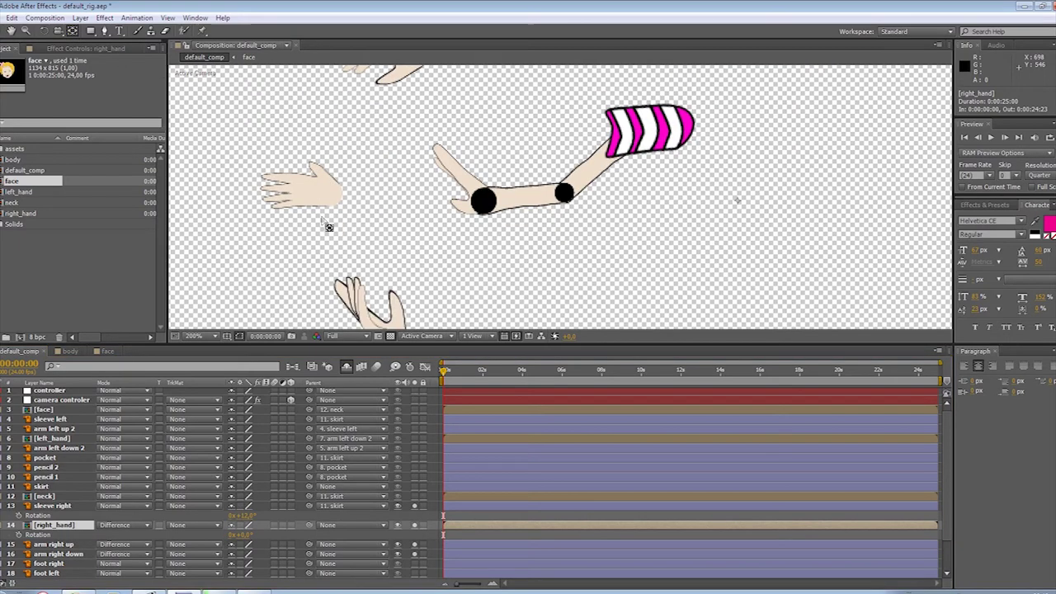
{"action": "left_click_drag", "start_coordinate": [737, 201], "coordinate": [486, 206]}
{"action": "scroll", "coordinate": [499, 200], "scroll_direction": "up", "scroll_amount": 4}
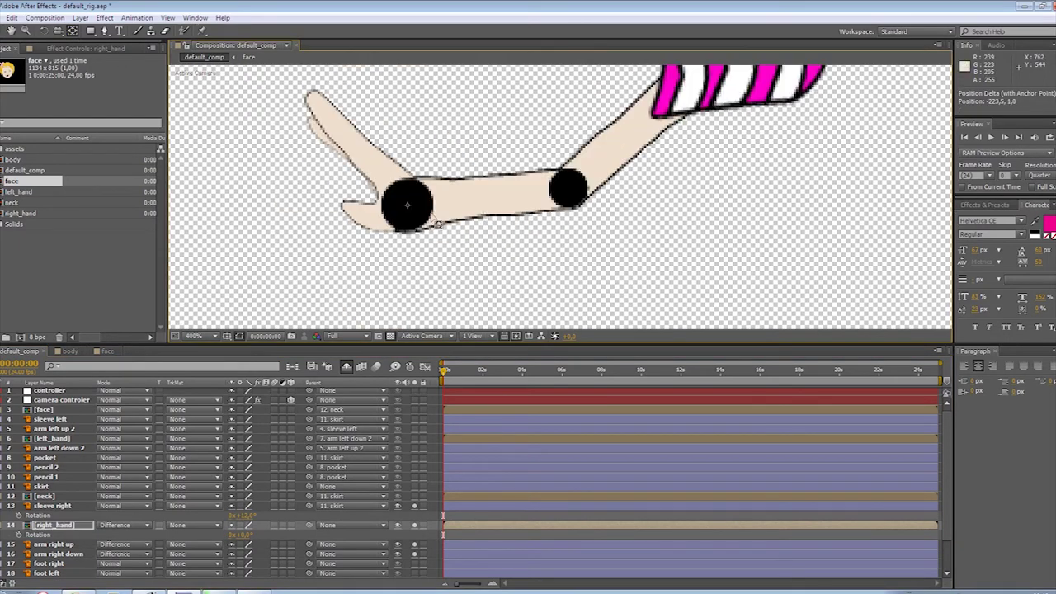
{"action": "scroll", "coordinate": [499, 196], "scroll_direction": "down", "scroll_amount": 2}
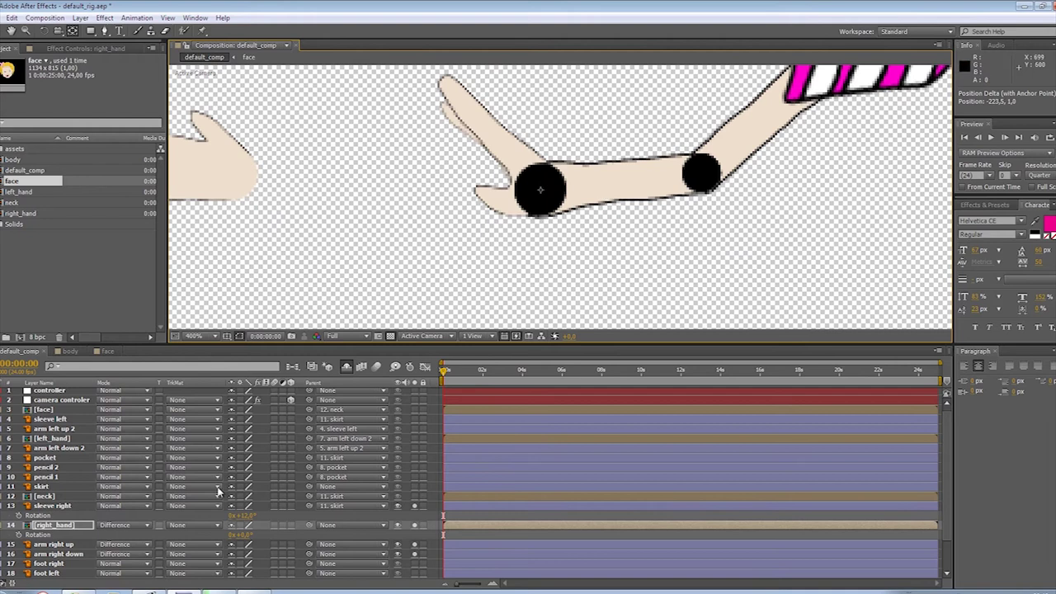
Rotate right_hand to about -119°, set its blending mode to Normal and collapse its properties
{"action": "mouse_move", "coordinate": [250, 537]}
{"action": "left_mouse_down"}
{"action": "mouse_move", "coordinate": [237, 536]}
{"action": "mouse_move", "coordinate": [267, 534]}
{"action": "mouse_move", "coordinate": [220, 534]}
{"action": "mouse_move", "coordinate": [250, 538]}
{"action": "mouse_move", "coordinate": [229, 538]}
{"action": "left_mouse_up"}
{"action": "left_click", "coordinate": [124, 525]}
{"action": "left_click", "coordinate": [165, 15]}
{"action": "left_click", "coordinate": [266, 534]}
{"action": "left_click", "coordinate": [187, 526]}
{"action": "key", "text": "shift+p"}
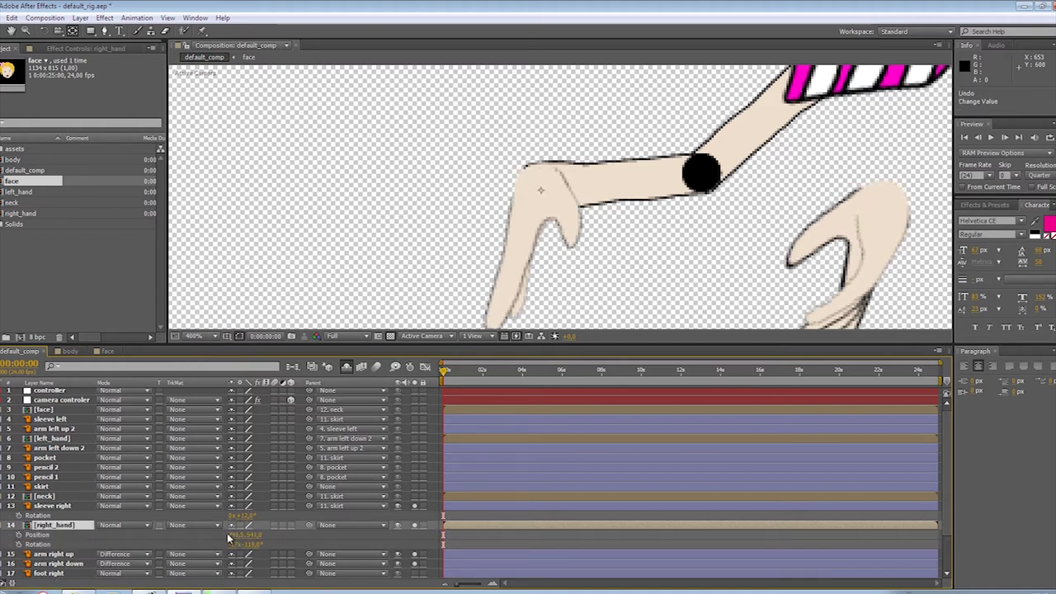
{"action": "left_click", "coordinate": [18, 525]}
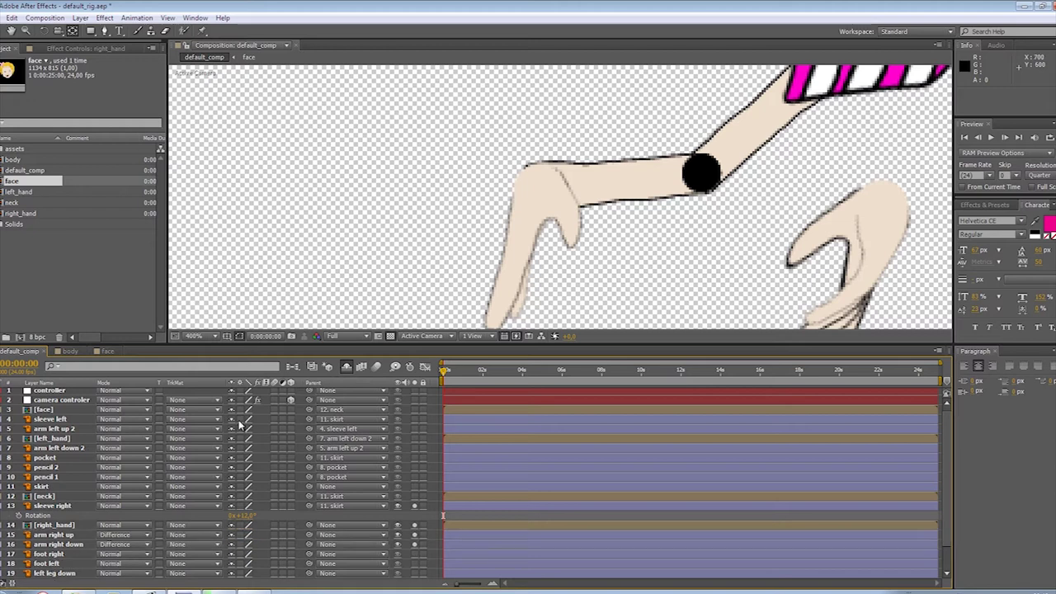
Parent the right_hand layer to arm right down
{"action": "left_click", "coordinate": [52, 526]}
{"action": "left_click", "coordinate": [57, 536]}
{"action": "left_click", "coordinate": [65, 544]}
{"action": "left_click", "coordinate": [69, 525]}
{"action": "left_click_drag", "start_coordinate": [310, 526], "coordinate": [97, 546]}
Reveal arm right down's rotation and move its anchor point to the centre of the black elbow overlap
{"action": "left_click", "coordinate": [78, 545]}
{"action": "key", "text": "r"}
{"action": "scroll", "coordinate": [632, 280], "scroll_direction": "down", "scroll_amount": 2}
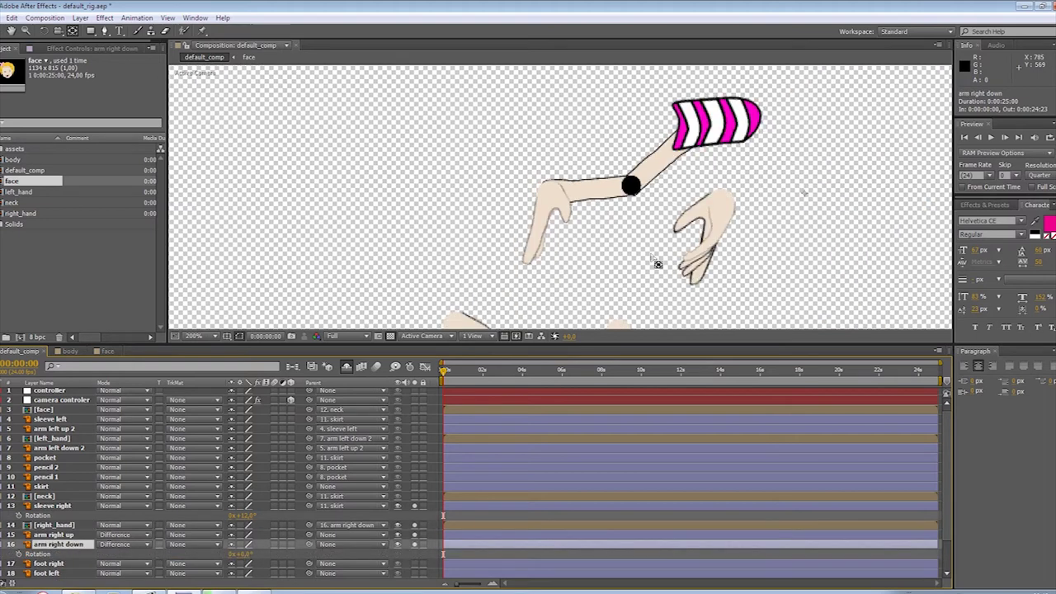
{"action": "scroll", "coordinate": [632, 186], "scroll_direction": "up", "scroll_amount": 4}
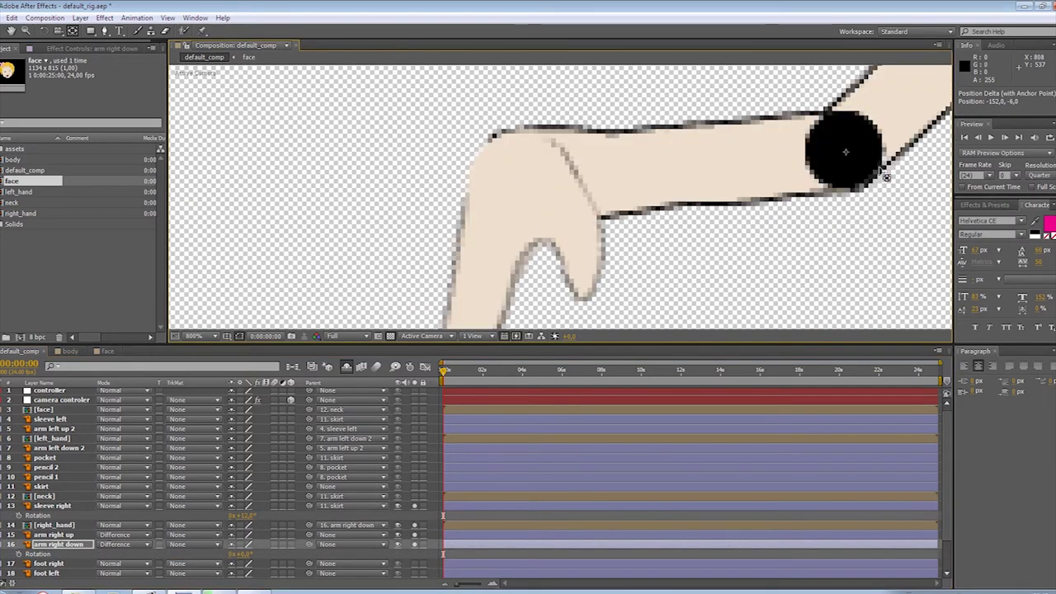
{"action": "key", "text": "comma"}
{"action": "key", "text": "comma"}
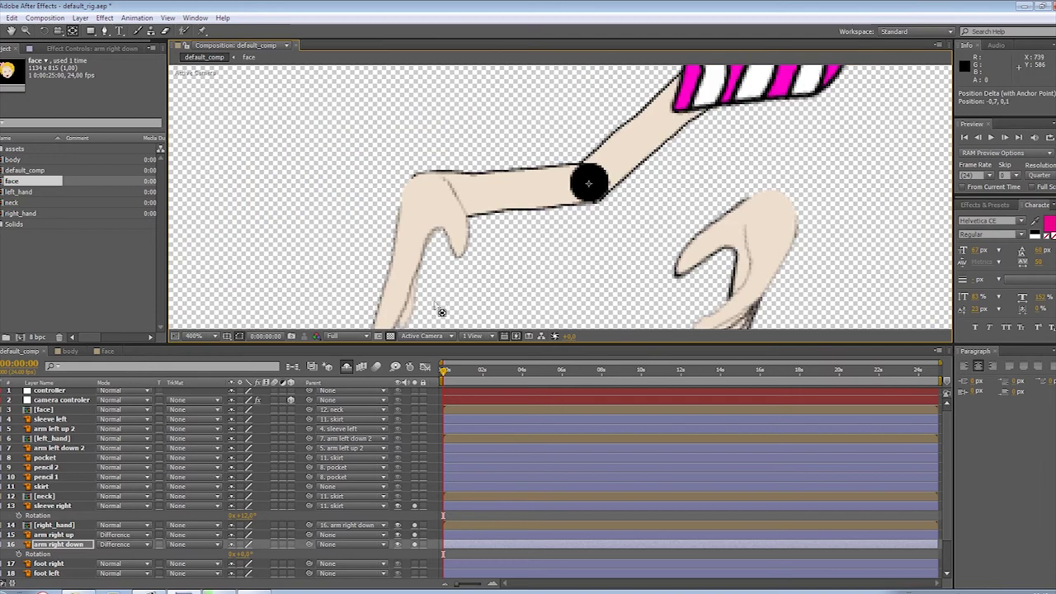
Set arm right down and arm right up to Normal blending mode and rotate arm right down to about -136°
{"action": "left_click_drag", "start_coordinate": [247, 560], "coordinate": [216, 562]}
{"action": "left_click", "coordinate": [116, 544]}
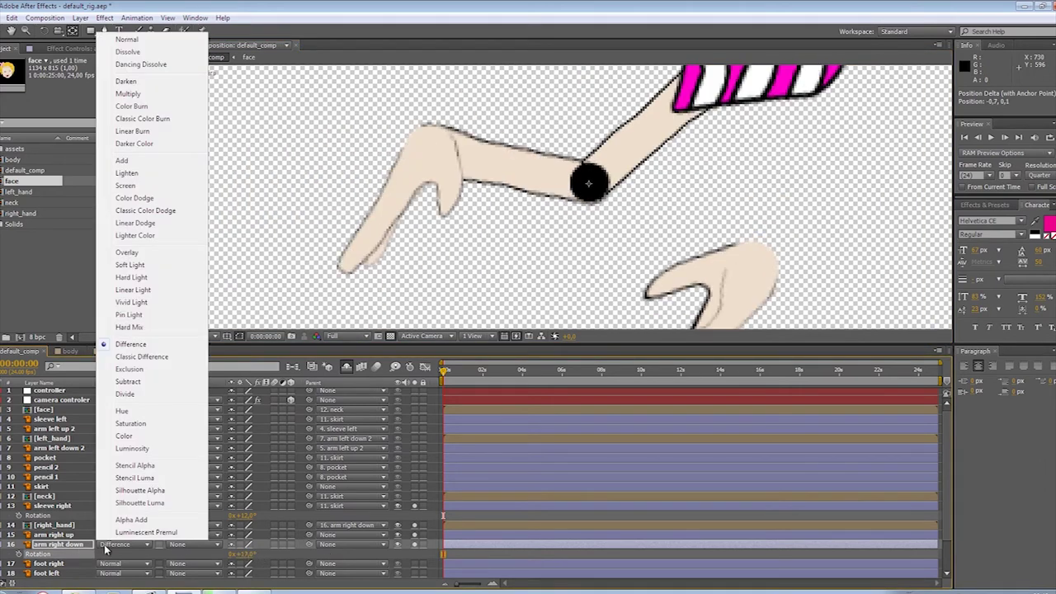
{"action": "left_click", "coordinate": [159, 39]}
{"action": "left_click", "coordinate": [119, 537]}
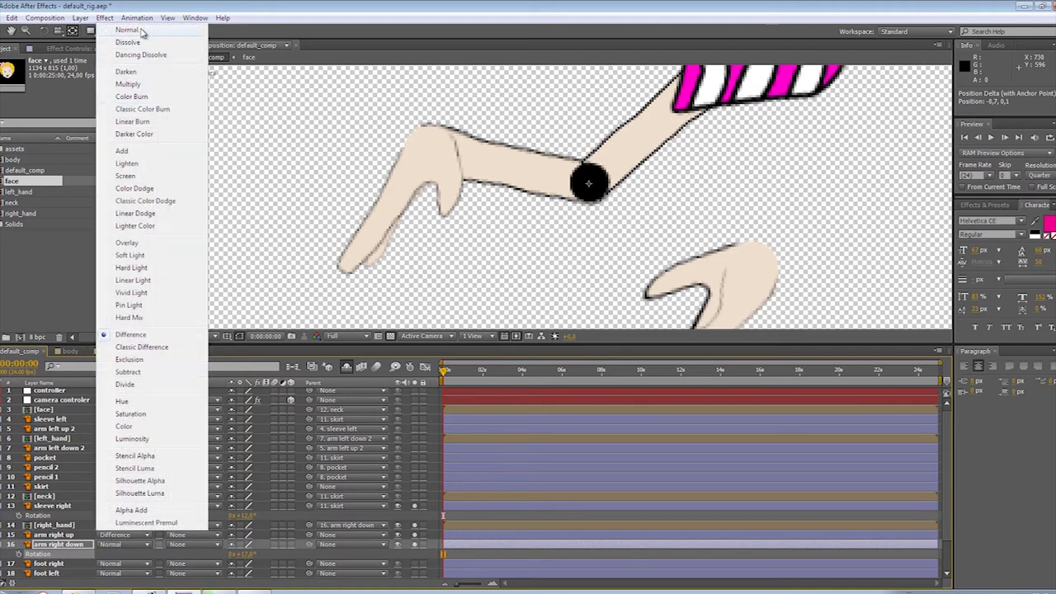
{"action": "left_click", "coordinate": [144, 39]}
{"action": "mouse_move", "coordinate": [248, 558]}
{"action": "left_mouse_down"}
{"action": "mouse_move", "coordinate": [259, 559]}
{"action": "mouse_move", "coordinate": [236, 560]}
{"action": "left_mouse_up"}
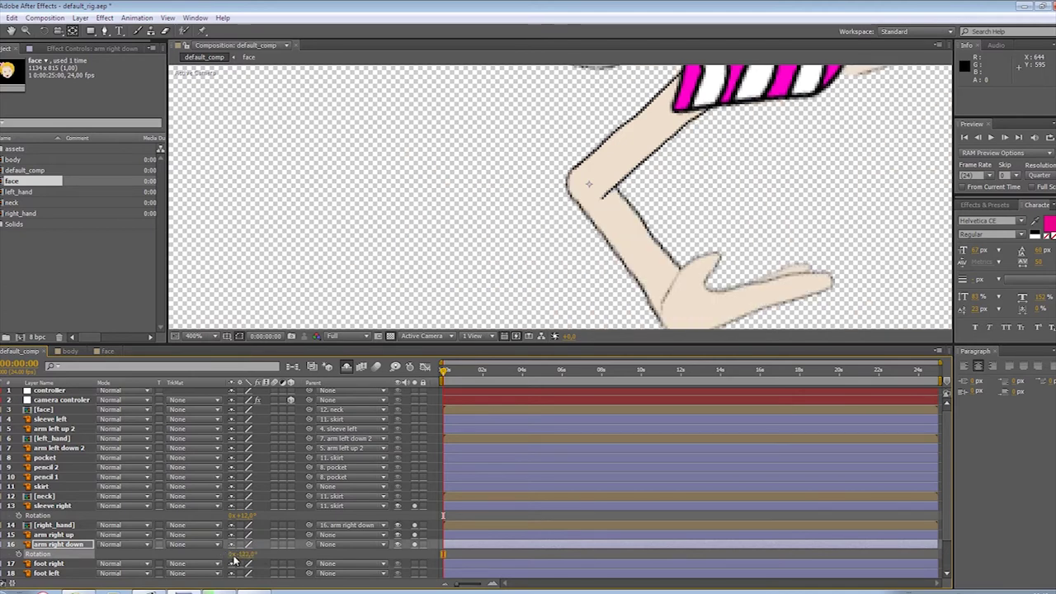
Unsolo sleeve right and move arm right up's anchor point to its shoulder end
{"action": "scroll", "coordinate": [608, 217], "scroll_direction": "down", "scroll_amount": 4}
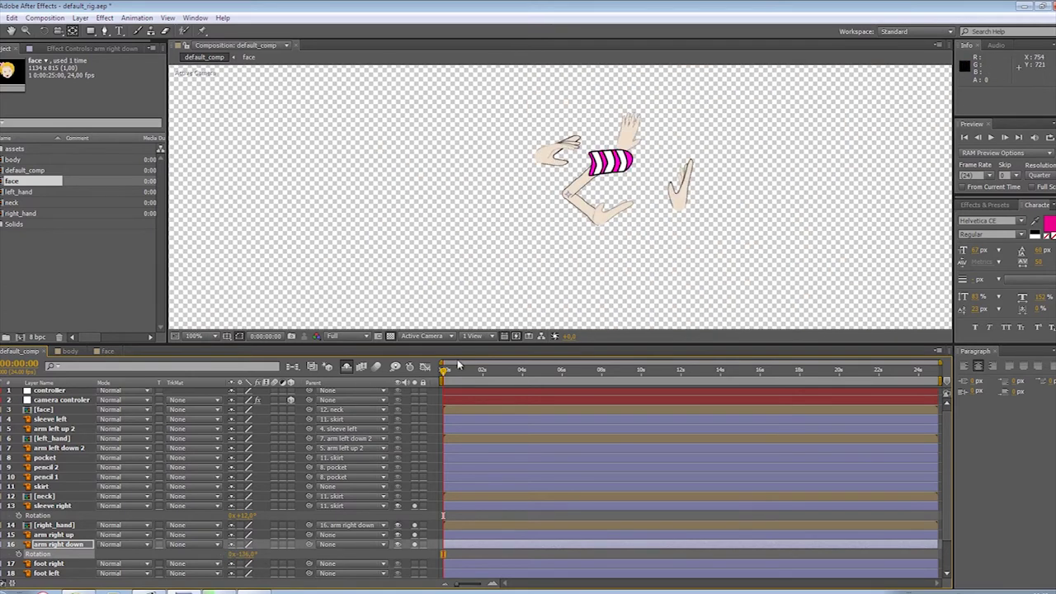
{"action": "left_click", "coordinate": [69, 546]}
{"action": "left_click", "coordinate": [65, 536]}
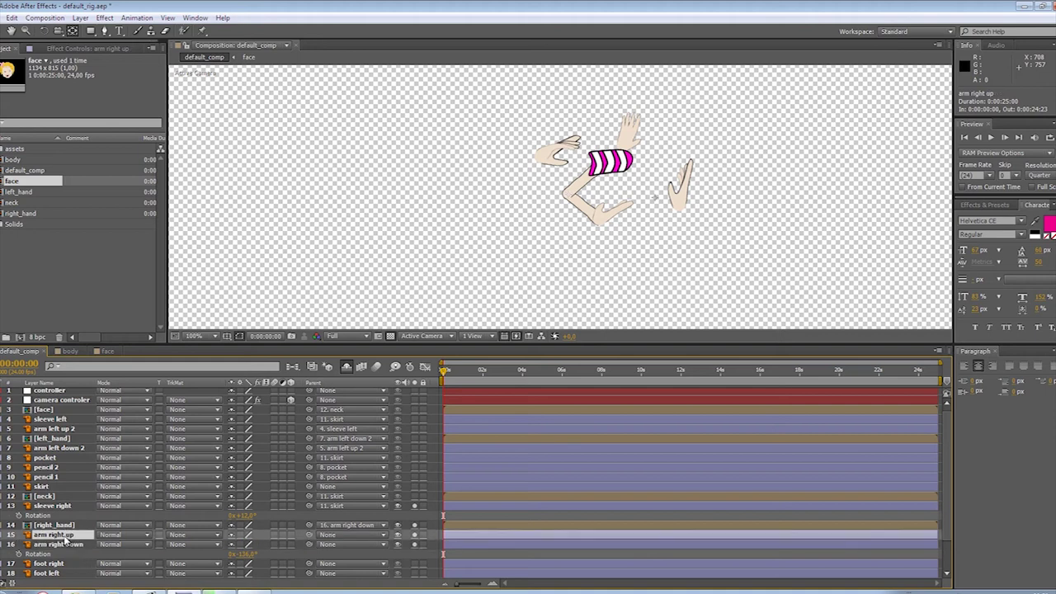
{"action": "scroll", "coordinate": [661, 207], "scroll_direction": "up", "scroll_amount": 1}
{"action": "left_click", "coordinate": [415, 507]}
{"action": "left_click_drag", "start_coordinate": [751, 199], "coordinate": [638, 141]}
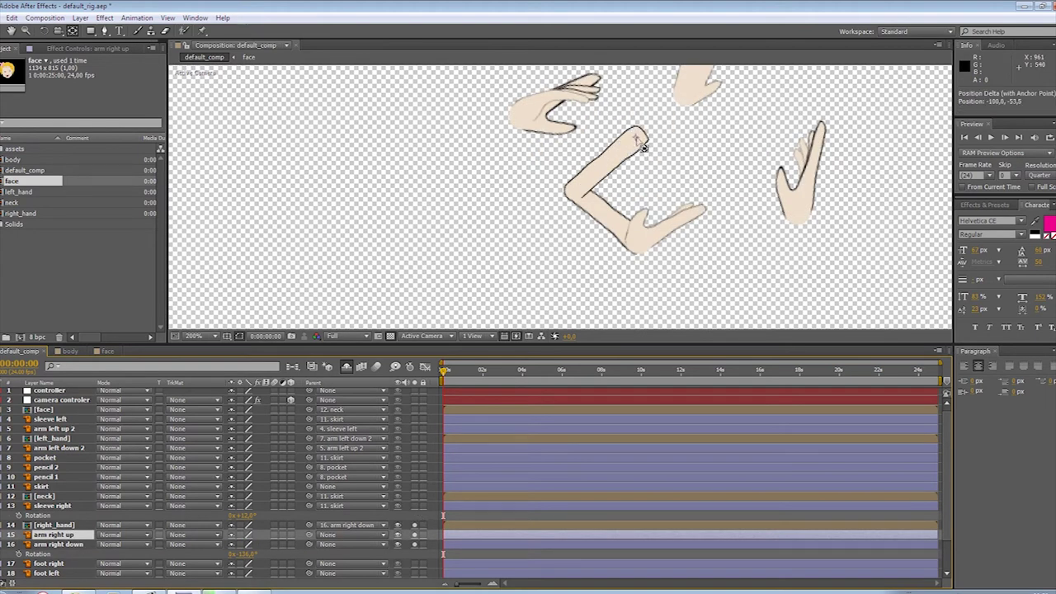
Parent arm right down to arm right up and rotate arm right up closer to horizontal
{"action": "key", "text": "r"}
{"action": "mouse_move", "coordinate": [244, 547]}
{"action": "left_mouse_down"}
{"action": "mouse_move", "coordinate": [255, 548]}
{"action": "mouse_move", "coordinate": [58, 535]}
{"action": "mouse_move", "coordinate": [250, 547]}
{"action": "left_mouse_up"}
{"action": "left_click", "coordinate": [65, 555]}
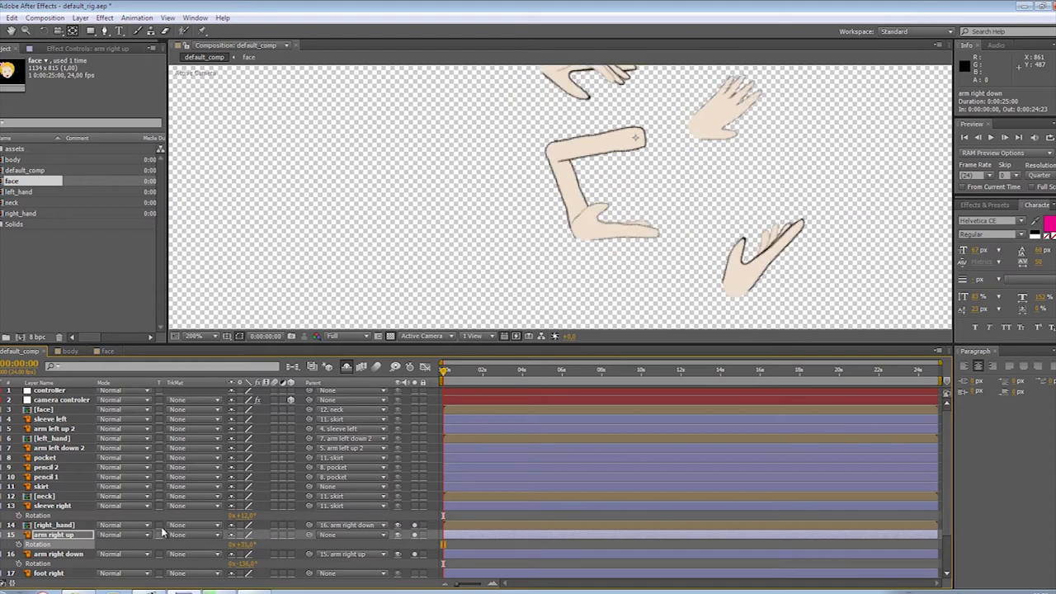
Solo sleeve right again, rotate arm right up to about 37° and shift the arm slightly upward into the sleeve
{"action": "left_click", "coordinate": [415, 506]}
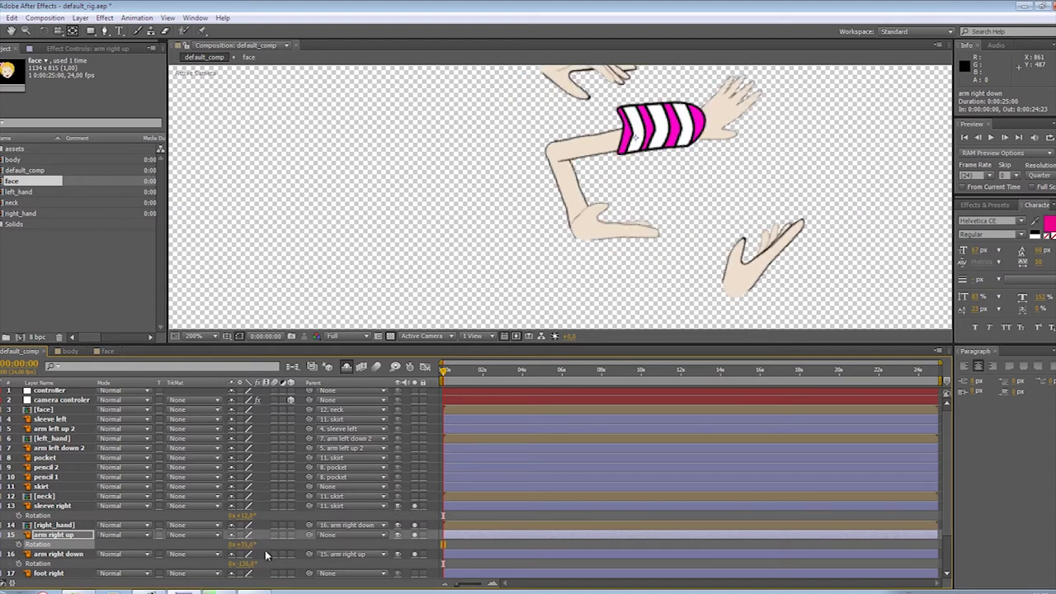
{"action": "left_click_drag", "start_coordinate": [254, 543], "coordinate": [244, 562]}
{"action": "key", "text": "shift+p"}
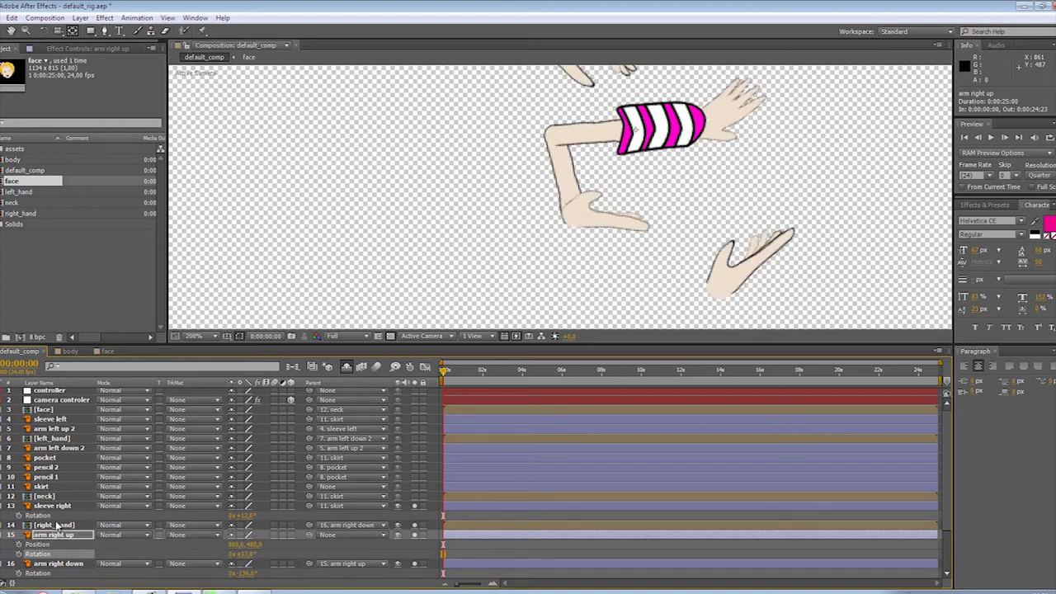
Parent arm right up to sleeve right and hide the sleeve's rotation property
{"action": "left_click", "coordinate": [60, 534]}
{"action": "left_click_drag", "start_coordinate": [311, 537], "coordinate": [59, 508]}
{"action": "key", "text": "r"}
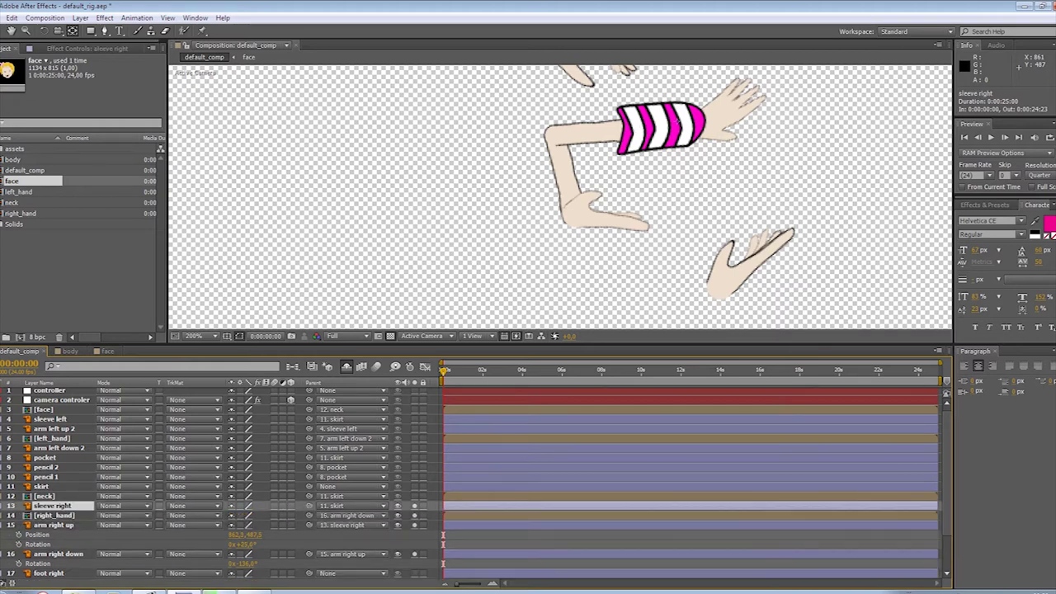
Rotate sleeve right counter-clockwise so its open end tilts down, and unsolo the right arm layers to show the whole character
{"action": "key", "text": "r"}
{"action": "left_click_drag", "start_coordinate": [246, 516], "coordinate": [237, 517]}
{"action": "key", "text": "r"}
{"action": "left_click", "coordinate": [64, 508]}
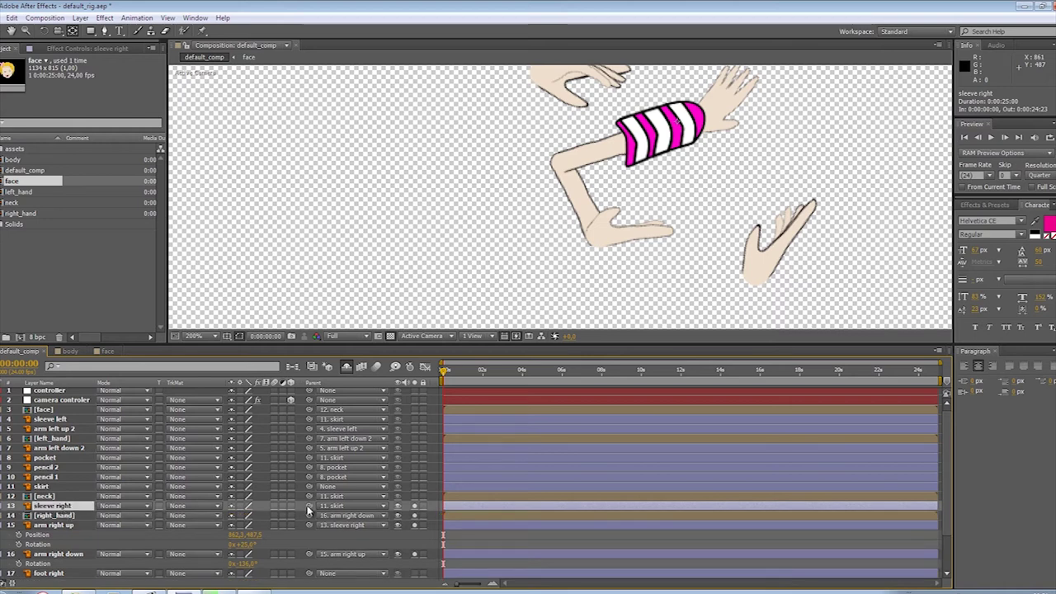
{"action": "key", "text": "comma"}
{"action": "key", "text": "comma"}
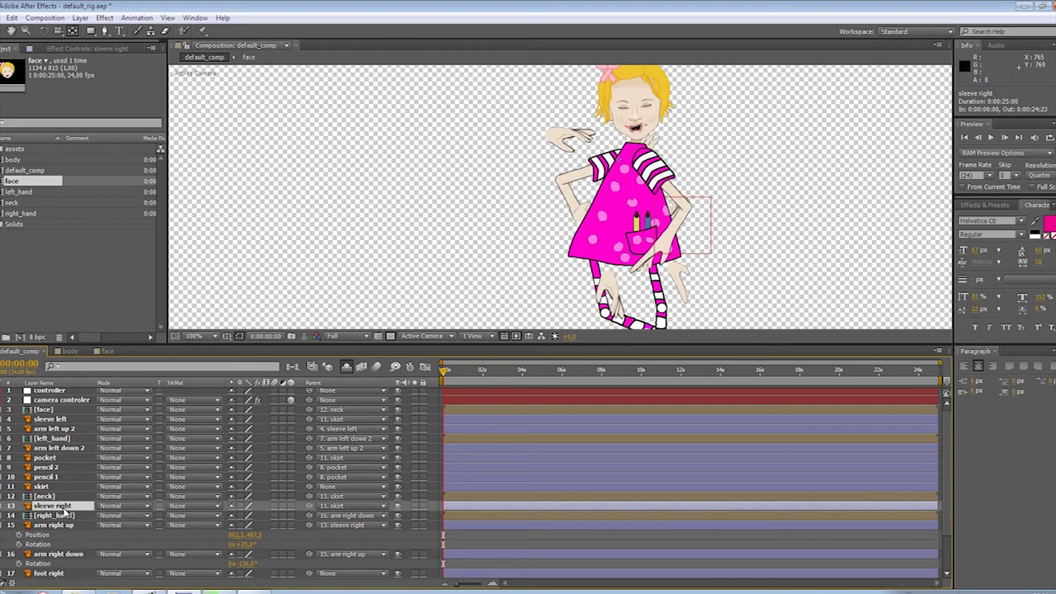
Adjust the right arm's pose by rotating its arm layers and sleeve right
{"action": "mouse_move", "coordinate": [253, 548]}
{"action": "left_mouse_down"}
{"action": "mouse_move", "coordinate": [267, 551]}
{"action": "mouse_move", "coordinate": [259, 565]}
{"action": "mouse_move", "coordinate": [270, 566]}
{"action": "mouse_move", "coordinate": [257, 567]}
{"action": "mouse_move", "coordinate": [277, 567]}
{"action": "mouse_move", "coordinate": [252, 566]}
{"action": "left_mouse_up"}
{"action": "key", "text": "ctrl+z"}
{"action": "left_click", "coordinate": [65, 553]}
{"action": "left_click", "coordinate": [57, 505]}
{"action": "key", "text": "r"}
{"action": "mouse_move", "coordinate": [247, 521]}
{"action": "left_mouse_down"}
{"action": "mouse_move", "coordinate": [260, 518]}
{"action": "mouse_move", "coordinate": [247, 519]}
{"action": "left_mouse_up"}
Solo the skirt, foot left, left leg down and left leg up layers
{"action": "key", "text": "space"}
{"action": "left_click_drag", "start_coordinate": [645, 269], "coordinate": [575, 156]}
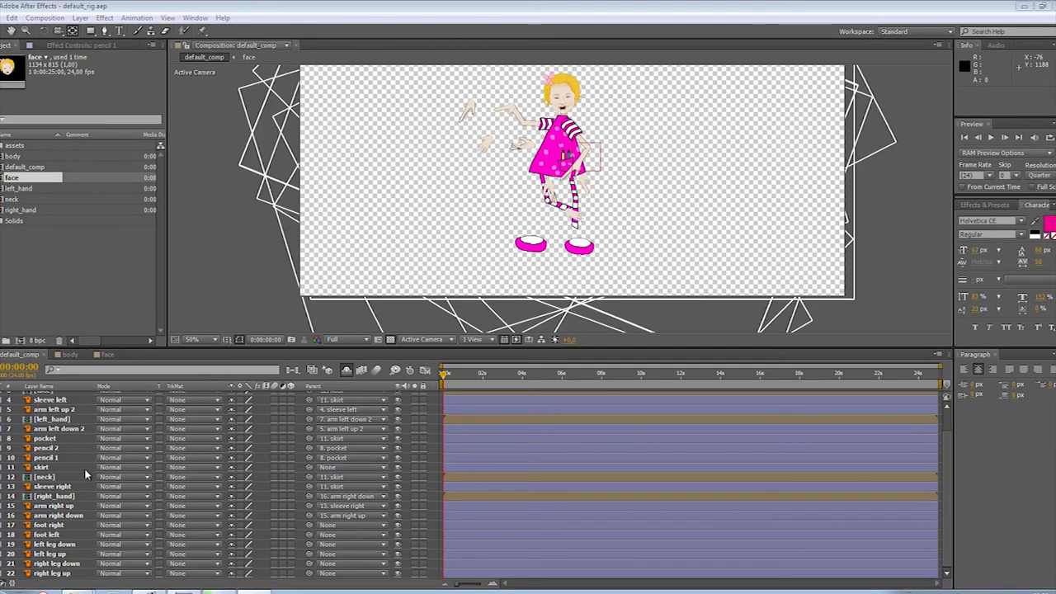
{"action": "left_click", "coordinate": [70, 467]}
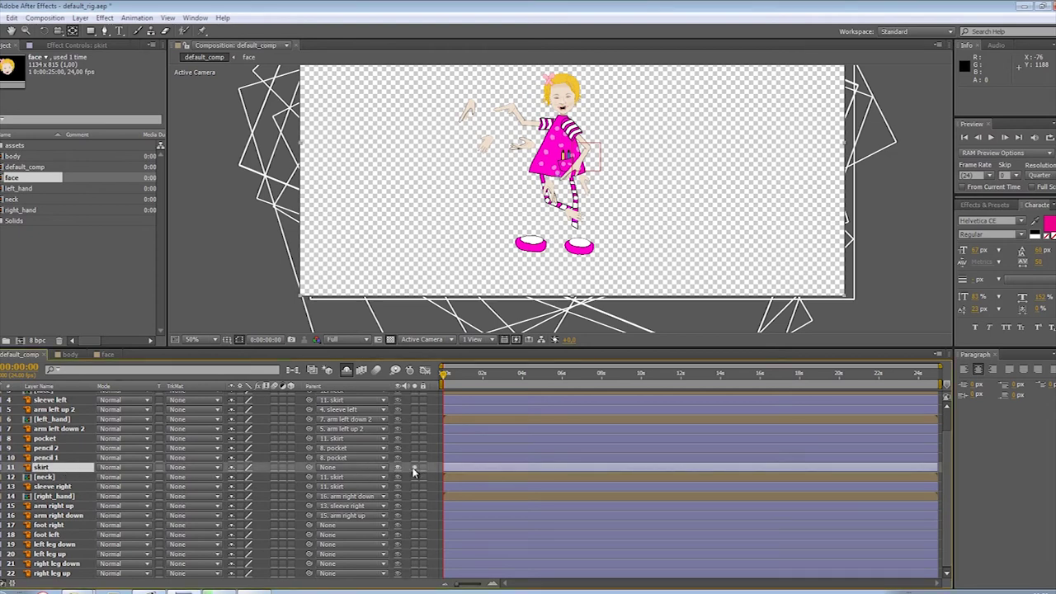
{"action": "left_click", "coordinate": [413, 468]}
{"action": "left_click", "coordinate": [59, 536]}
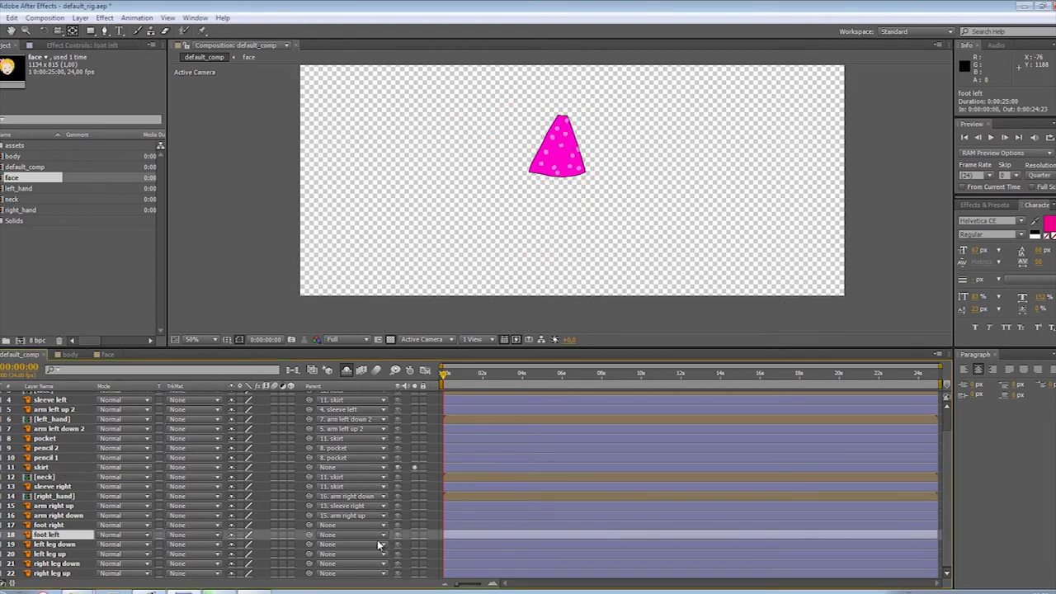
{"action": "left_click_drag", "start_coordinate": [412, 534], "coordinate": [415, 554]}
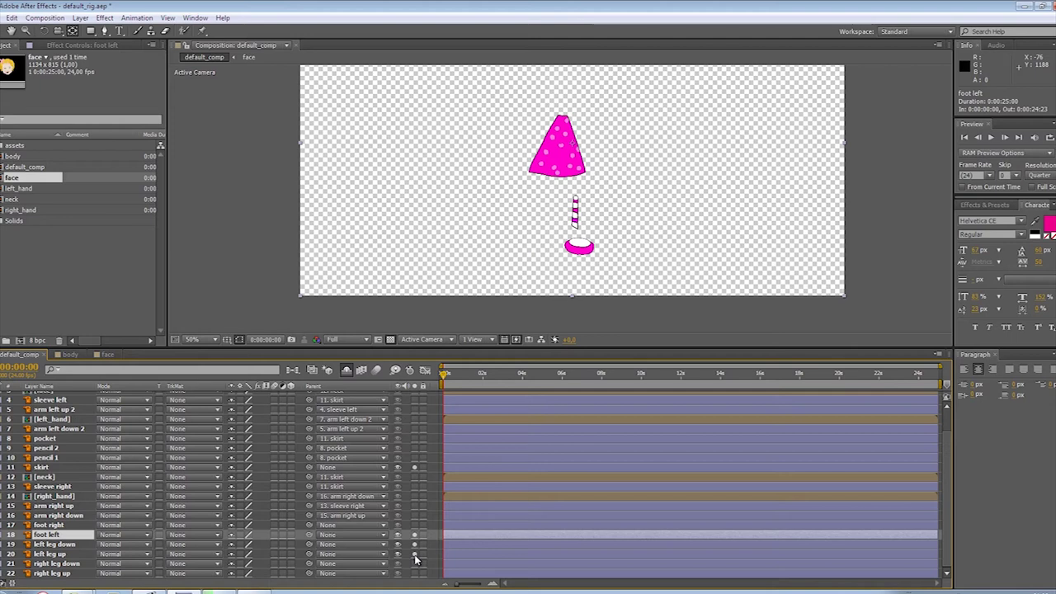
{"action": "key", "text": "period"}
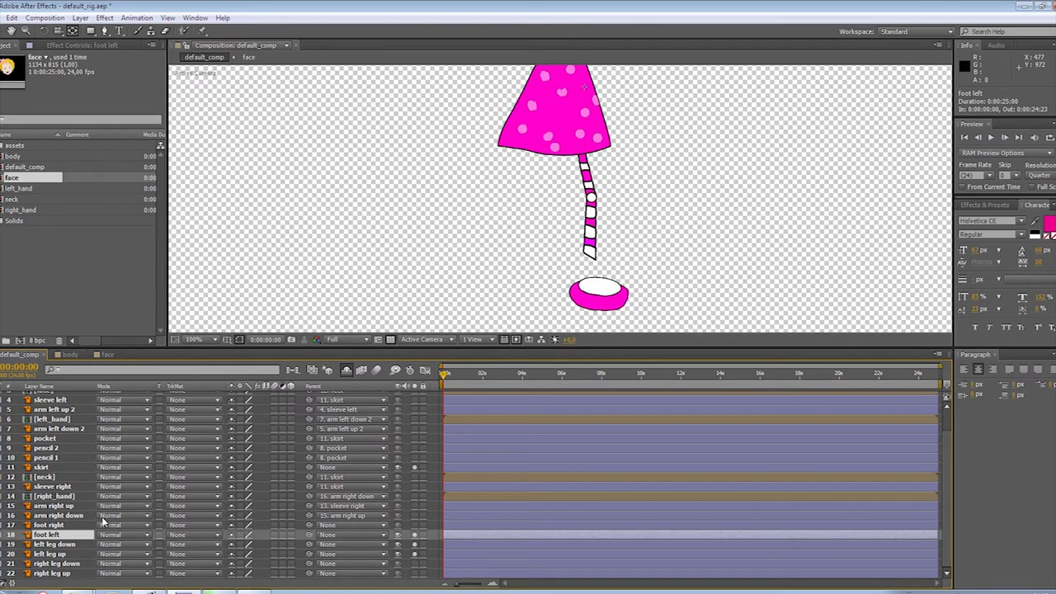
Place left leg down's anchor point at the centre of the white knee circle
{"action": "left_click", "coordinate": [73, 544]}
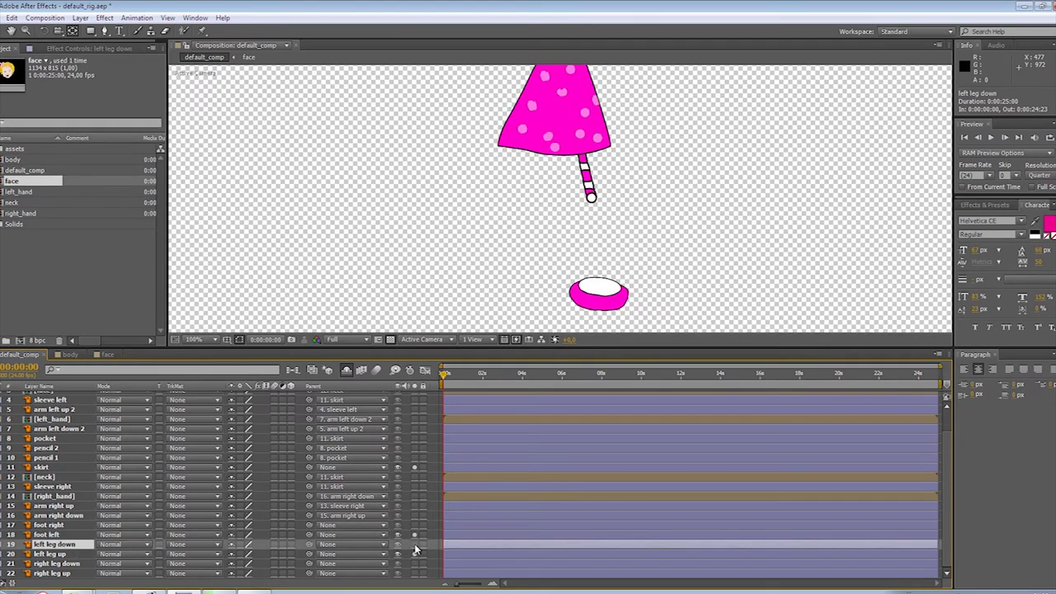
{"action": "left_click_drag", "start_coordinate": [591, 96], "coordinate": [600, 207]}
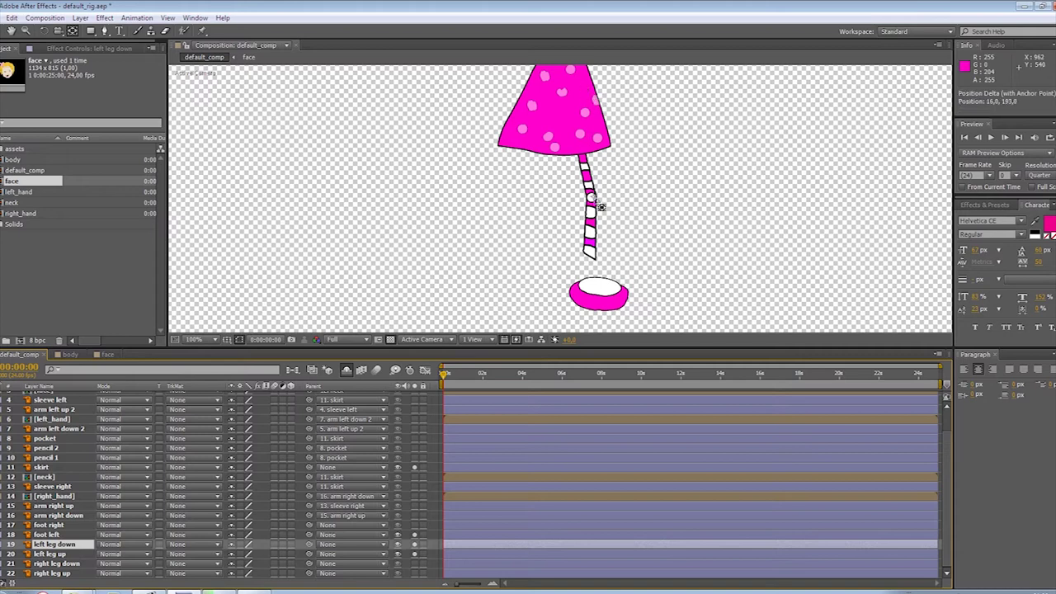
{"action": "scroll", "coordinate": [596, 207], "scroll_direction": "up", "scroll_amount": 6}
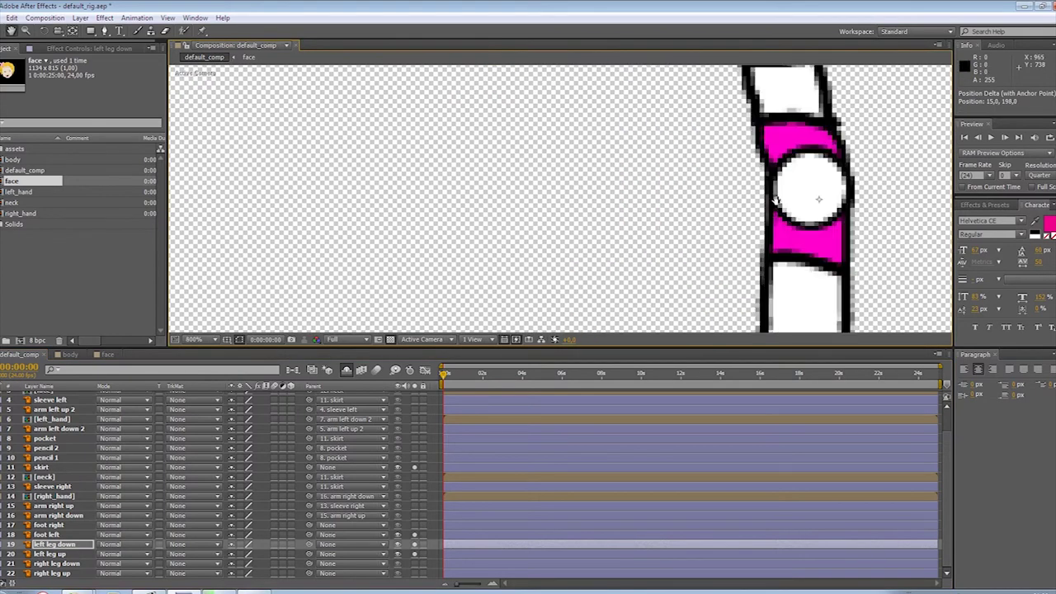
{"action": "left_click_drag", "start_coordinate": [624, 176], "coordinate": [609, 163]}
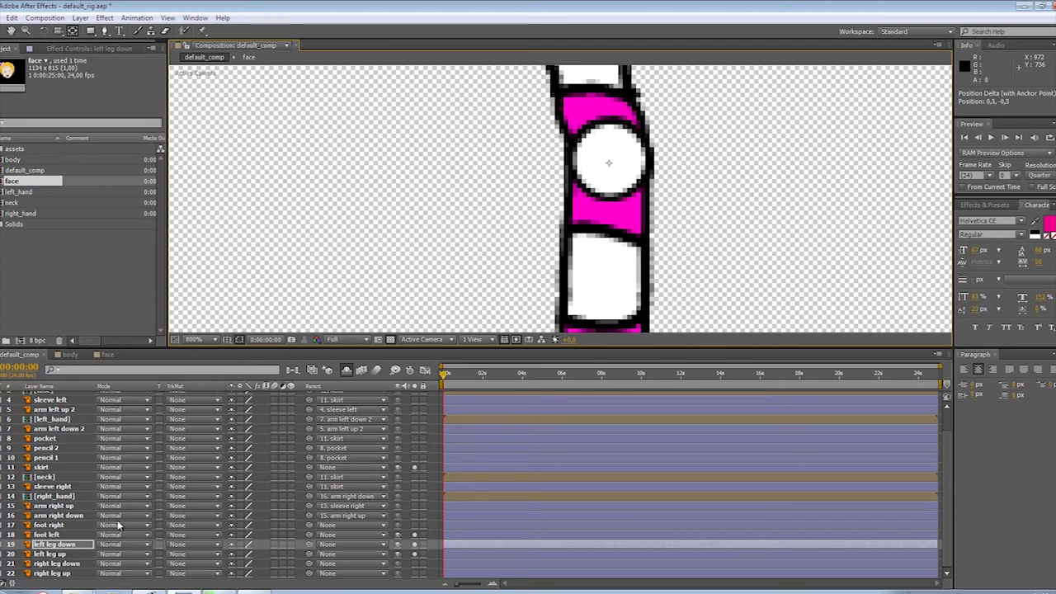
Rotate left leg down slightly clockwise around the knee
{"action": "key", "text": "r"}
{"action": "mouse_move", "coordinate": [242, 556]}
{"action": "left_mouse_down"}
{"action": "mouse_move", "coordinate": [232, 556]}
{"action": "mouse_move", "coordinate": [259, 553]}
{"action": "mouse_move", "coordinate": [236, 555]}
{"action": "left_mouse_up"}
{"action": "scroll", "coordinate": [526, 256], "scroll_direction": "down", "scroll_amount": 2}
{"action": "left_click", "coordinate": [254, 554]}
{"action": "scroll", "coordinate": [504, 204], "scroll_direction": "down", "scroll_amount": 4}
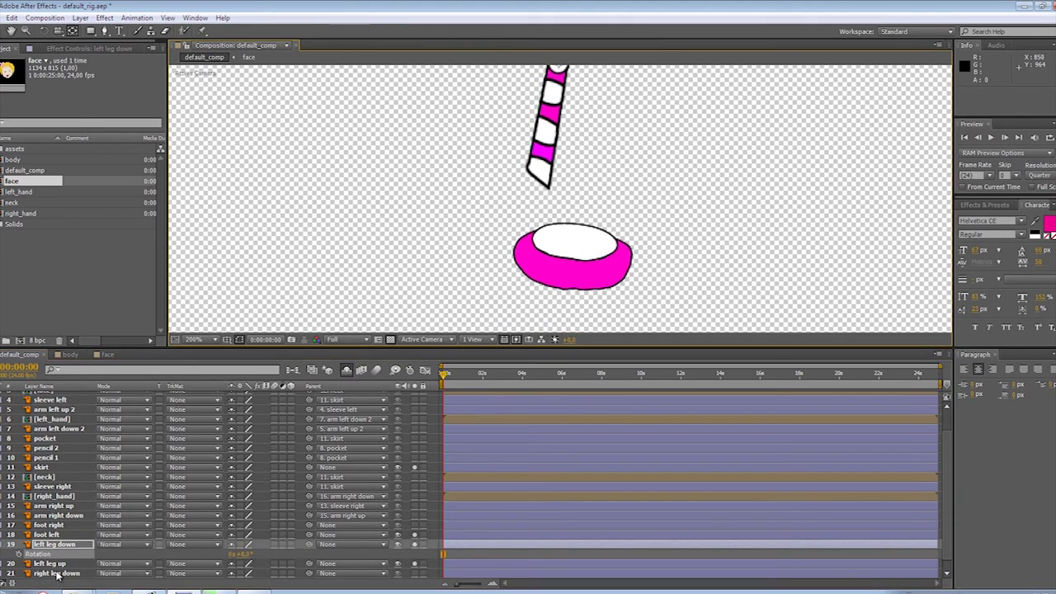
Raise foot left to the lower end of the leg at Y position 468 and place its anchor point at the ankle
{"action": "left_click", "coordinate": [49, 535]}
{"action": "key", "text": "p"}
{"action": "scroll", "coordinate": [525, 231], "scroll_direction": "down", "scroll_amount": 4}
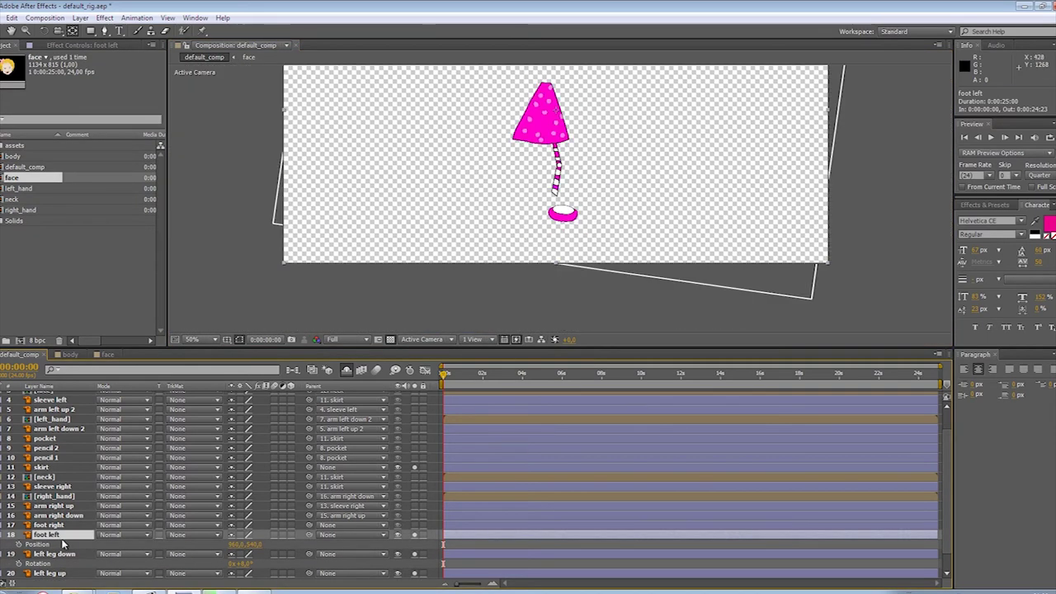
{"action": "left_click_drag", "start_coordinate": [578, 230], "coordinate": [568, 199]}
{"action": "key", "text": "y"}
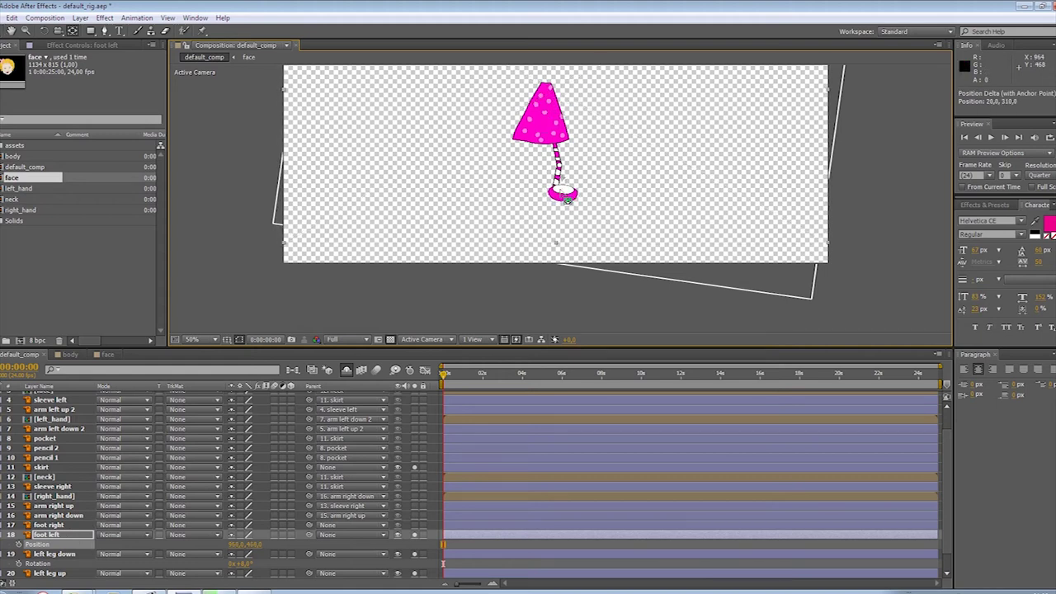
{"action": "scroll", "coordinate": [568, 200], "scroll_direction": "up", "scroll_amount": 2}
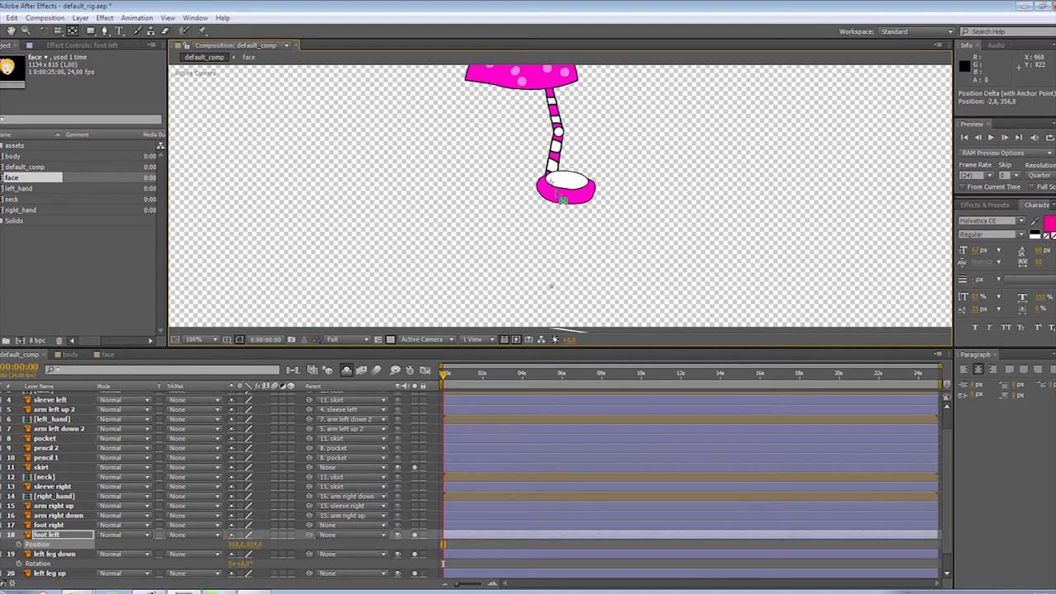
Refine foot left's anchor point at the ankle with test rotations and tilt the foot to about 17°
{"action": "left_click", "coordinate": [75, 537]}
{"action": "key", "text": "shift+r"}
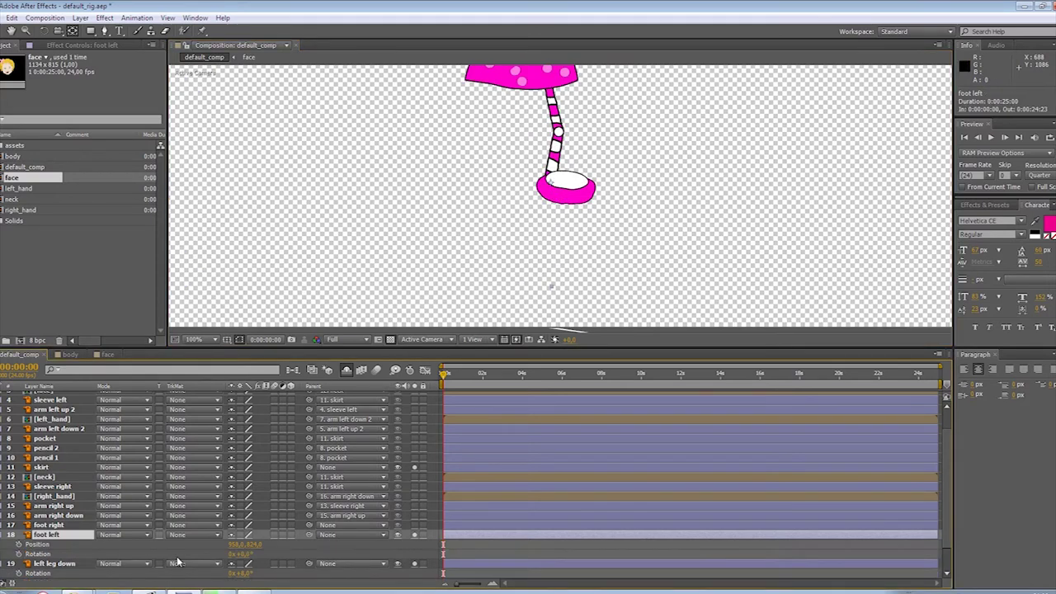
{"action": "mouse_move", "coordinate": [240, 556]}
{"action": "left_mouse_down"}
{"action": "mouse_move", "coordinate": [256, 559]}
{"action": "mouse_move", "coordinate": [236, 560]}
{"action": "mouse_move", "coordinate": [242, 544]}
{"action": "mouse_move", "coordinate": [254, 555]}
{"action": "left_mouse_up"}
{"action": "left_click", "coordinate": [285, 551]}
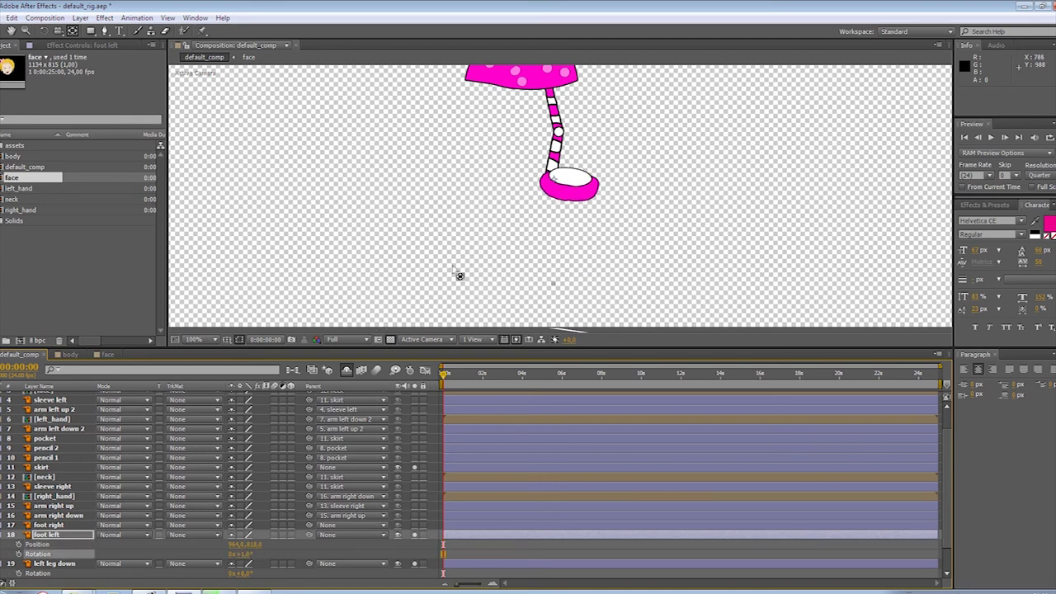
{"action": "left_click_drag", "start_coordinate": [553, 178], "coordinate": [548, 178]}
{"action": "left_click_drag", "start_coordinate": [244, 561], "coordinate": [272, 557]}
{"action": "key", "text": "ctrl+z"}
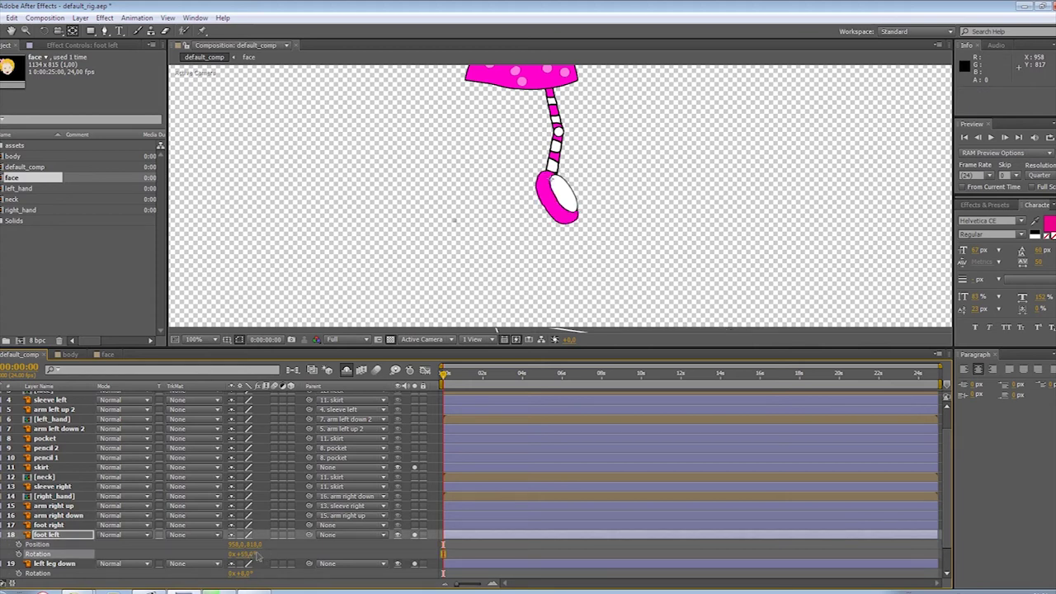
{"action": "left_click_drag", "start_coordinate": [558, 183], "coordinate": [553, 189]}
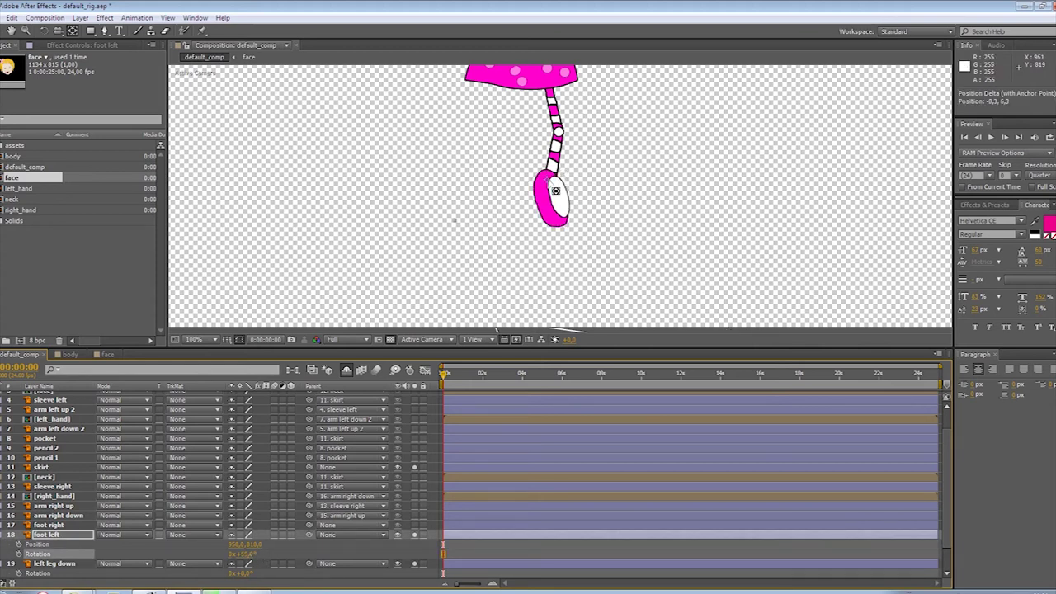
{"action": "left_click_drag", "start_coordinate": [237, 546], "coordinate": [172, 559]}
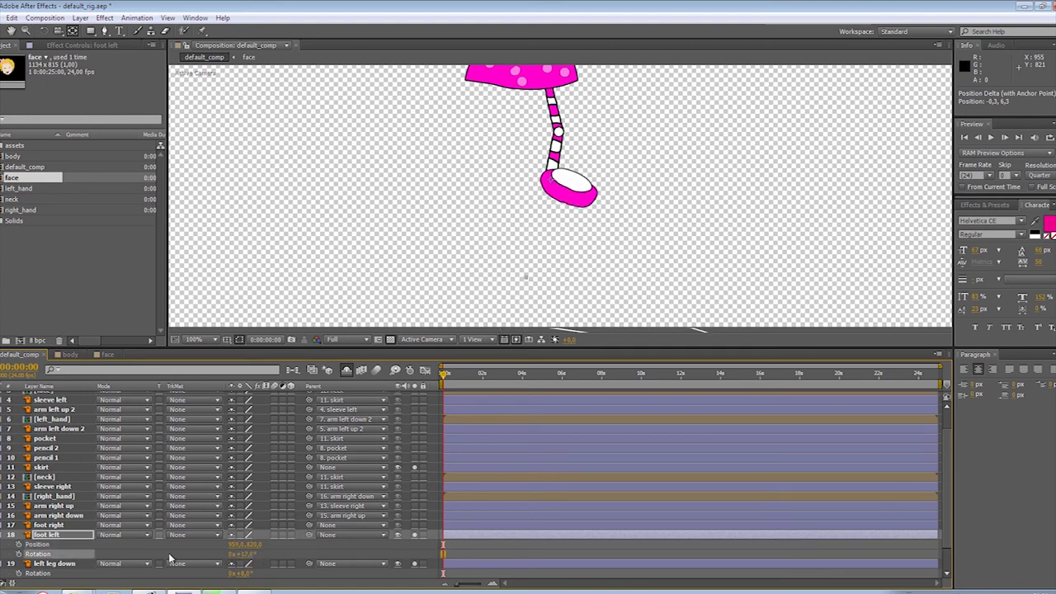
Parent foot left to left leg down, and left leg down to left leg up
{"action": "left_click", "coordinate": [64, 536]}
{"action": "left_click_drag", "start_coordinate": [308, 534], "coordinate": [72, 566]}
{"action": "left_click", "coordinate": [72, 566]}
{"action": "left_click_drag", "start_coordinate": [309, 564], "coordinate": [68, 557]}
Move left leg up's anchor point to the upper end of the thigh and unsolo the skirt
{"action": "left_click", "coordinate": [66, 555]}
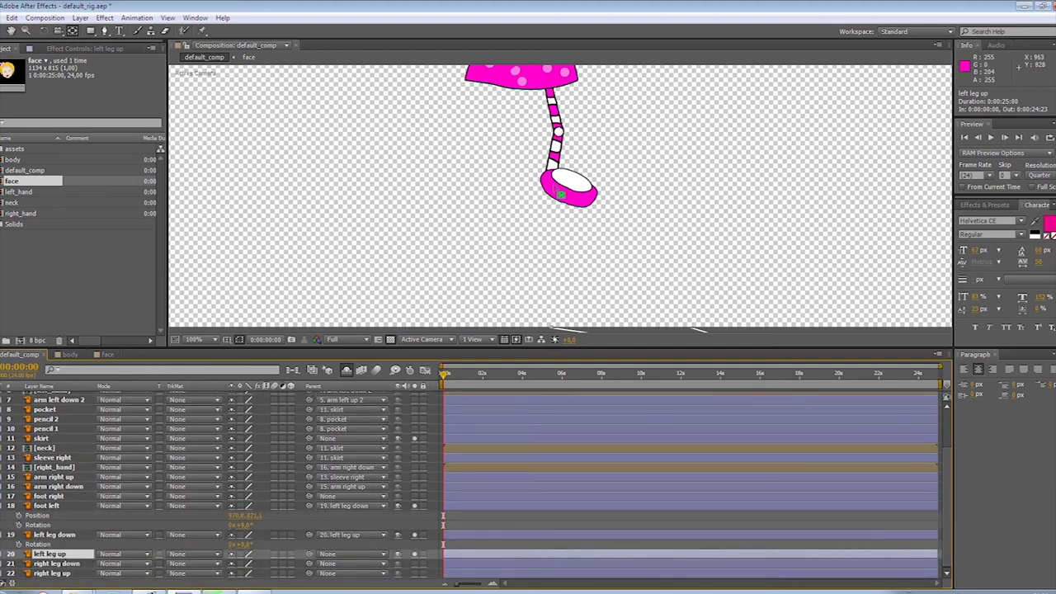
{"action": "left_click_drag", "start_coordinate": [498, 192], "coordinate": [521, 283]}
{"action": "key", "text": "y"}
{"action": "left_click_drag", "start_coordinate": [576, 122], "coordinate": [588, 178]}
{"action": "left_click", "coordinate": [415, 439]}
{"action": "scroll", "coordinate": [602, 169], "scroll_direction": "up", "scroll_amount": 1}
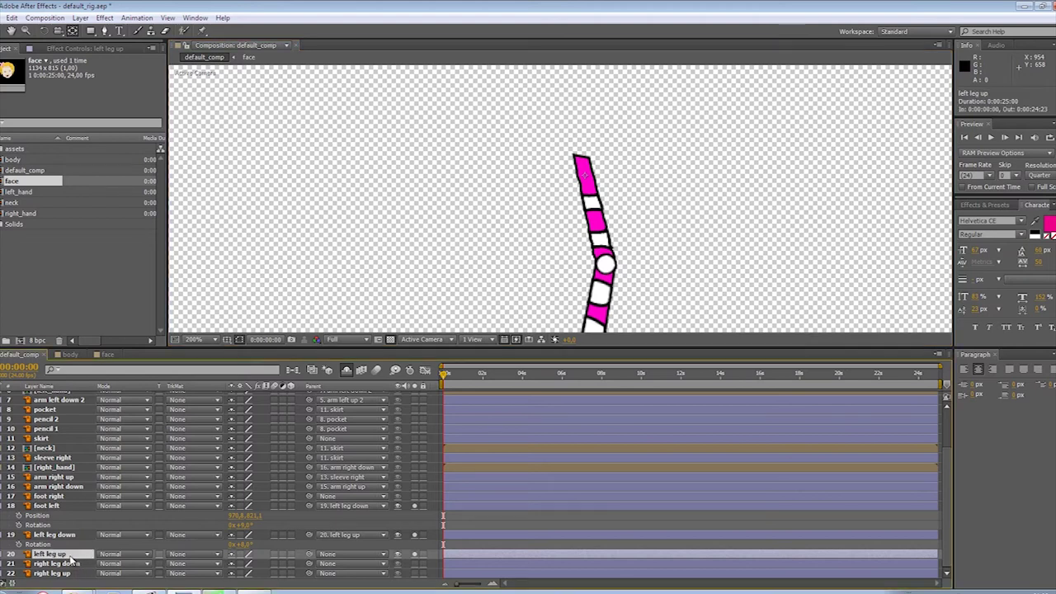
Pose the left leg by rotating left leg up to about 40°, left leg down to about 57° and foot left to about 12°
{"action": "key", "text": "r"}
{"action": "left_click_drag", "start_coordinate": [250, 569], "coordinate": [228, 528]}
{"action": "scroll", "coordinate": [530, 252], "scroll_direction": "down", "scroll_amount": 1}
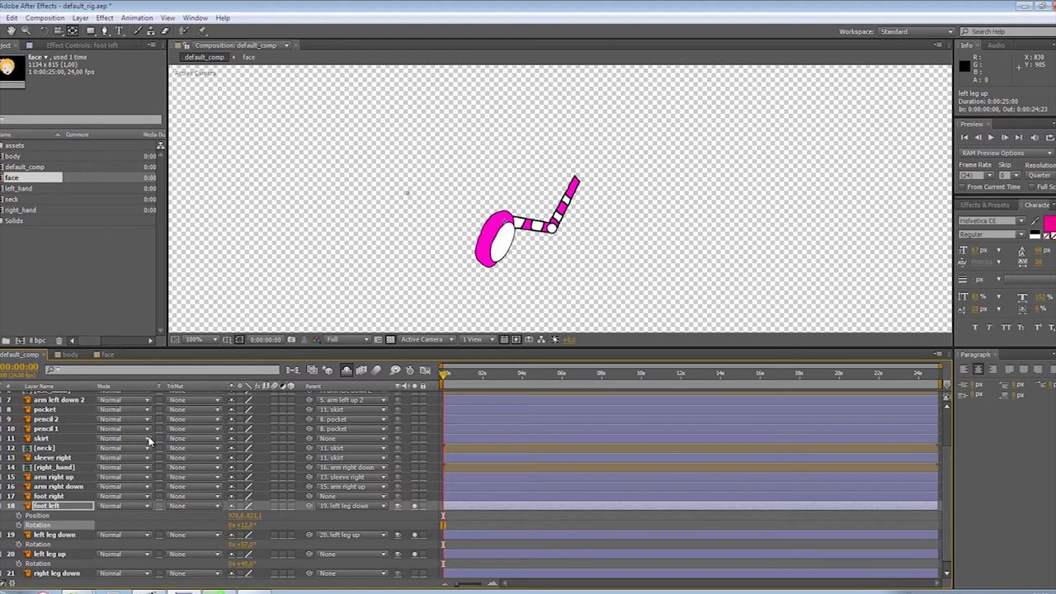
Solo the skirt again and rotate left leg up to about 4°
{"action": "left_click", "coordinate": [84, 441]}
{"action": "left_click", "coordinate": [415, 439]}
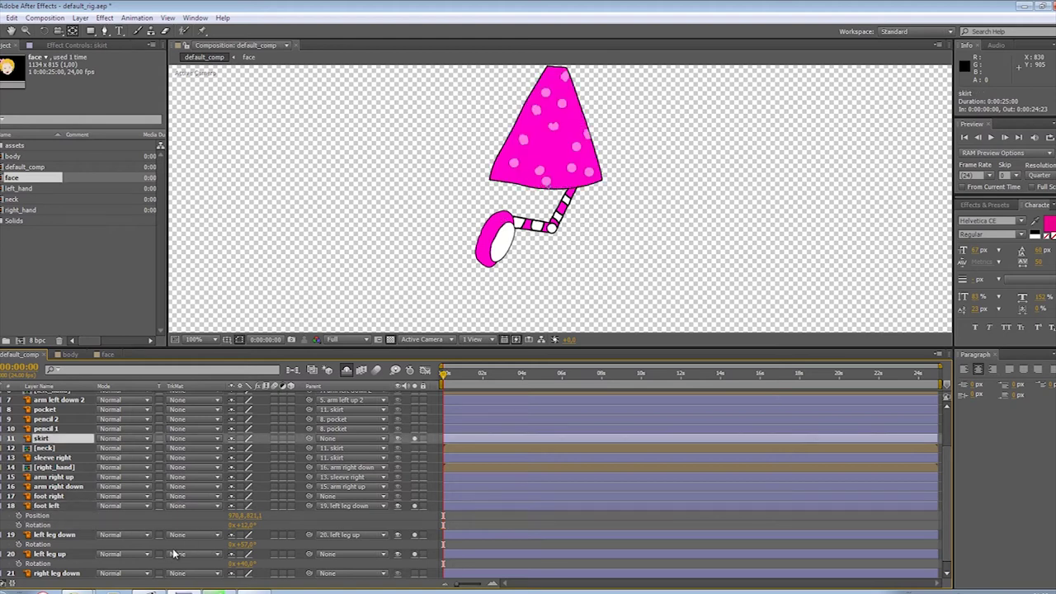
{"action": "left_click", "coordinate": [57, 574]}
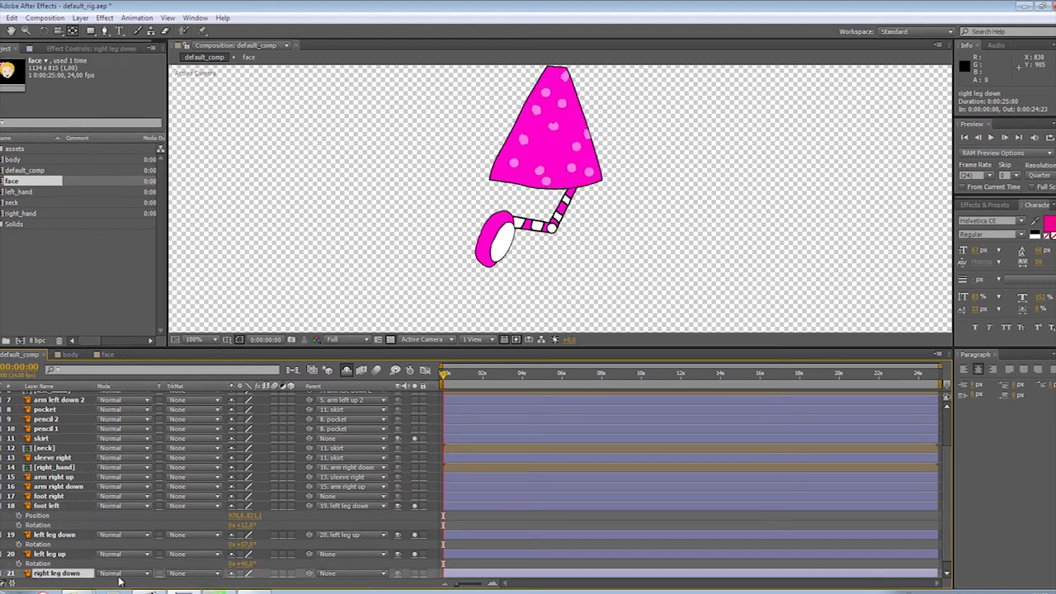
{"action": "left_click", "coordinate": [50, 554]}
{"action": "mouse_move", "coordinate": [247, 567]}
{"action": "left_mouse_down"}
{"action": "mouse_move", "coordinate": [226, 565]}
{"action": "mouse_move", "coordinate": [252, 567]}
{"action": "left_mouse_up"}
Raise left leg up to Y position 649 so it tucks under the skirt, and parent it to skirt
{"action": "left_click", "coordinate": [59, 536]}
{"action": "left_click", "coordinate": [60, 556]}
{"action": "key", "text": "shift+p"}
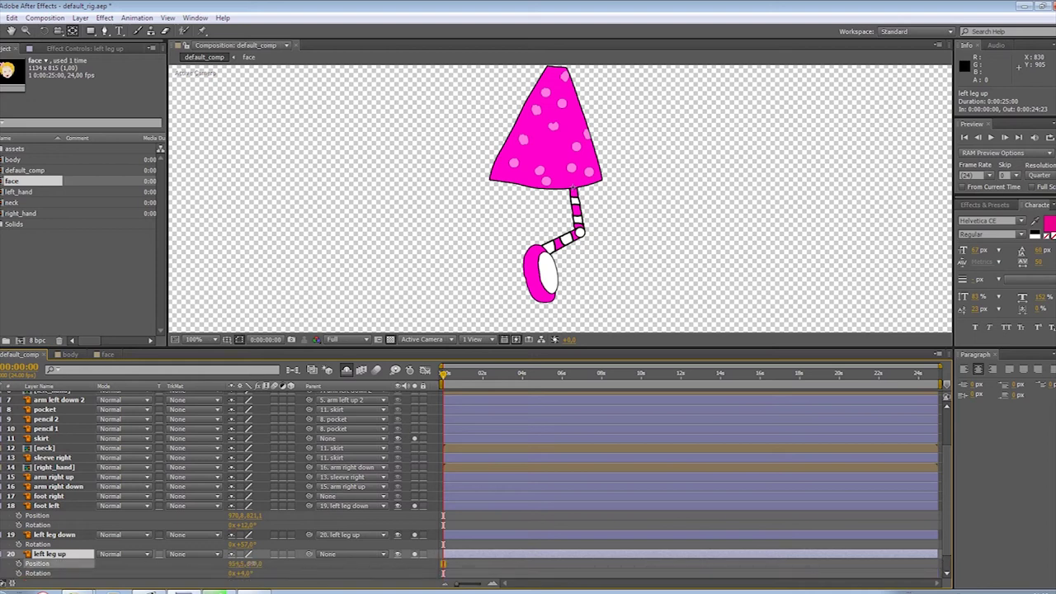
{"action": "left_click_drag", "start_coordinate": [257, 568], "coordinate": [252, 568]}
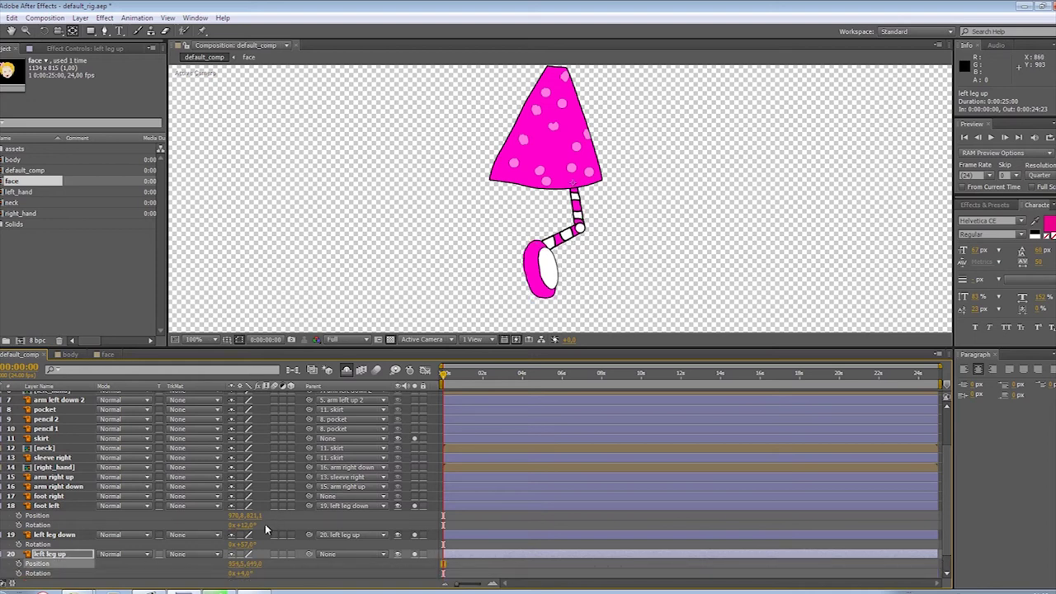
{"action": "scroll", "coordinate": [110, 546], "scroll_direction": "down", "scroll_amount": 1}
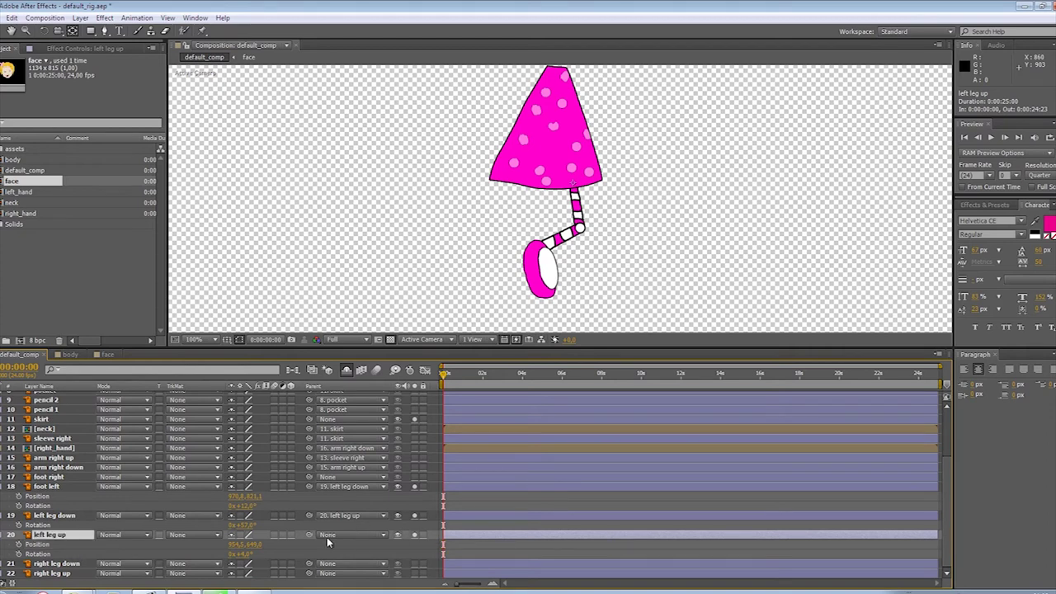
{"action": "left_click_drag", "start_coordinate": [308, 534], "coordinate": [47, 423]}
Unsolo the left leg and foot layers and collapse their properties
{"action": "left_click", "coordinate": [414, 516]}
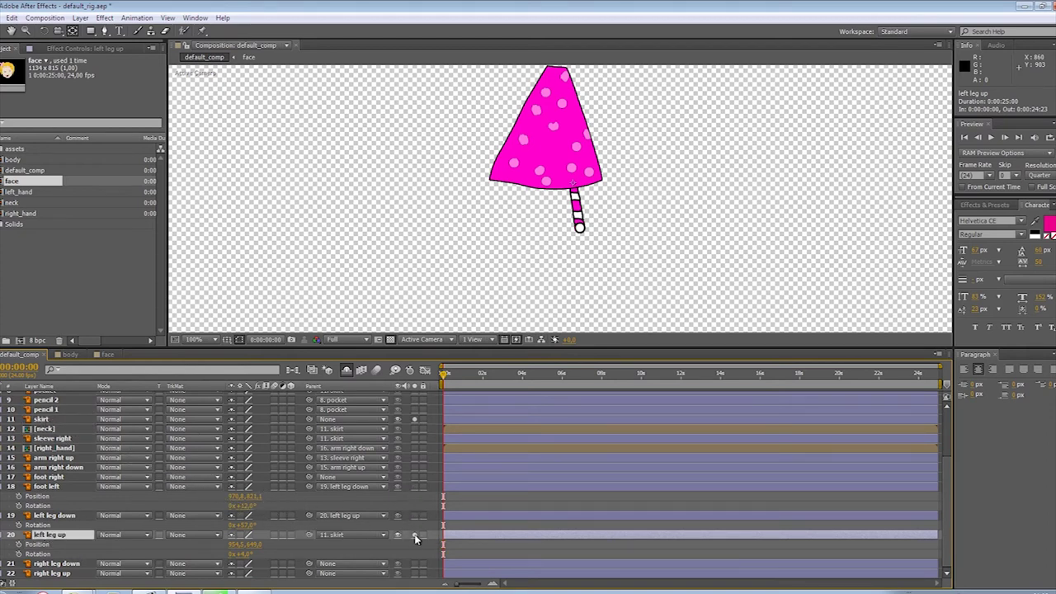
{"action": "left_click", "coordinate": [414, 535]}
{"action": "left_click", "coordinate": [42, 487]}
{"action": "left_click", "coordinate": [1, 488]}
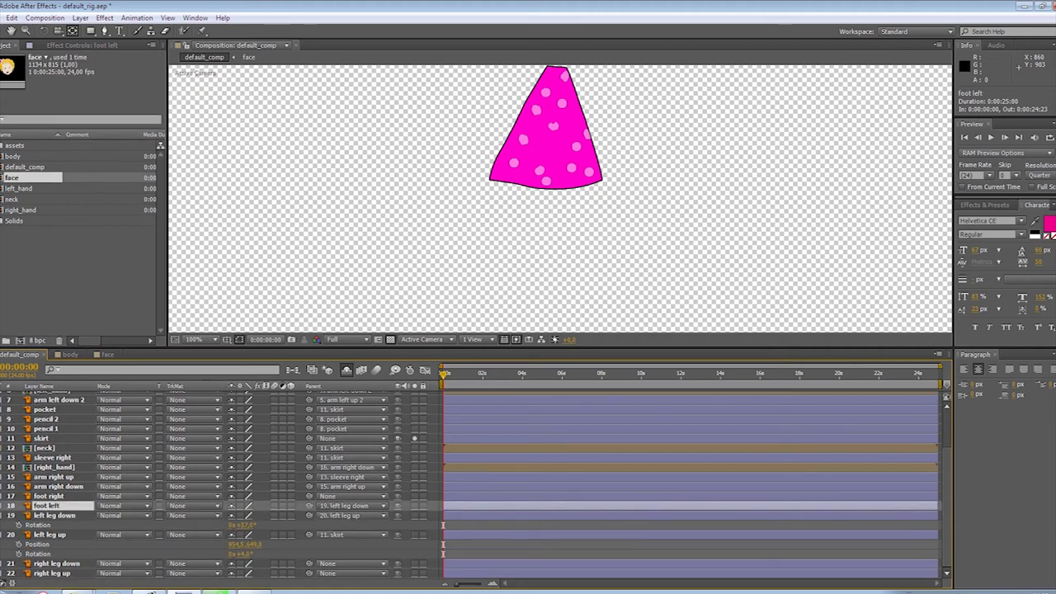
{"action": "left_click", "coordinate": [0, 516]}
{"action": "left_click", "coordinate": [1, 535]}
Solo right leg down, right leg up and foot right alongside the skirt
{"action": "left_click", "coordinate": [56, 564]}
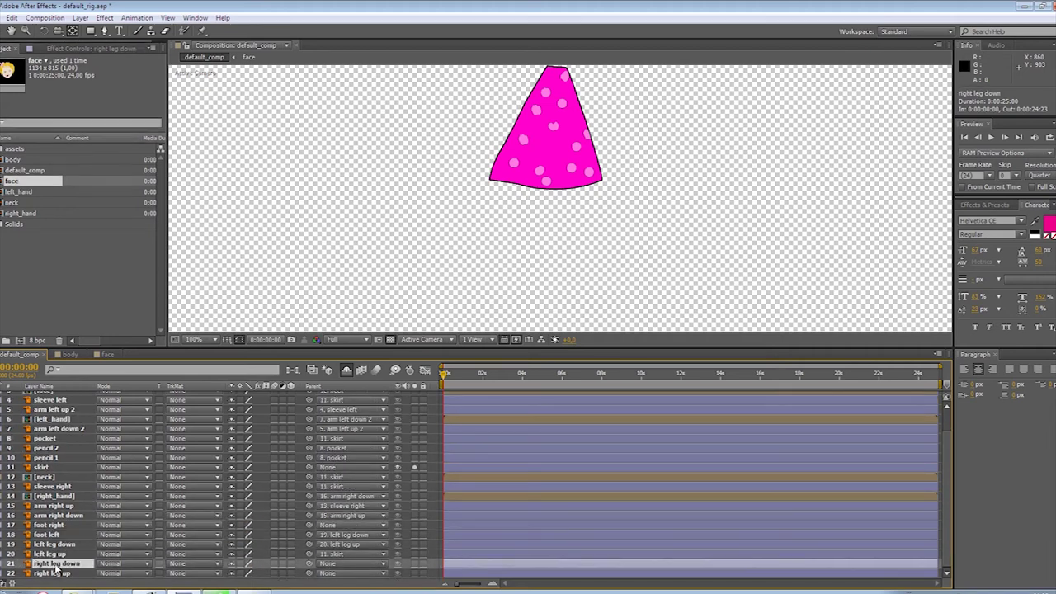
{"action": "left_click", "coordinate": [415, 563]}
{"action": "left_click", "coordinate": [414, 573]}
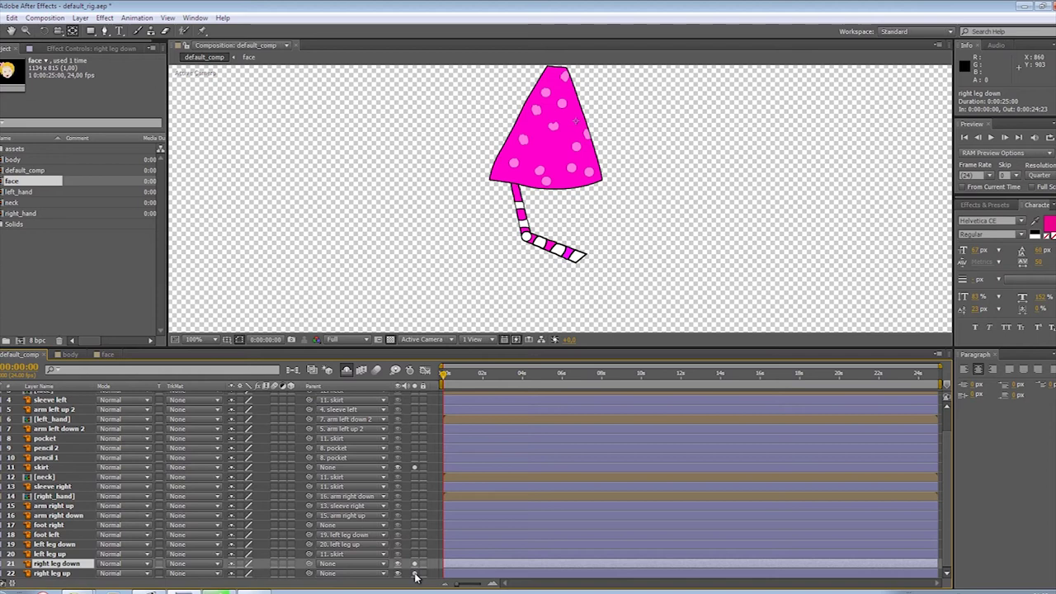
{"action": "left_click", "coordinate": [50, 524]}
{"action": "left_click", "coordinate": [414, 526]}
Reorder foot right directly above right leg down and move the foot closer to the leg
{"action": "left_click_drag", "start_coordinate": [60, 526], "coordinate": [72, 562]}
{"action": "key", "text": "space"}
{"action": "left_click_drag", "start_coordinate": [509, 272], "coordinate": [492, 191]}
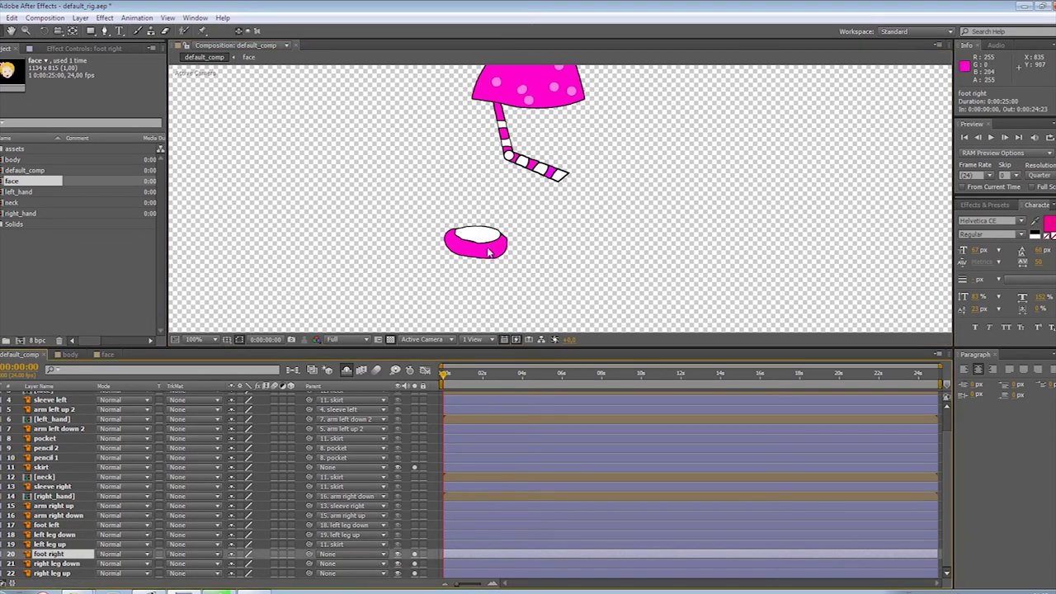
{"action": "left_click_drag", "start_coordinate": [485, 252], "coordinate": [514, 234]}
Place right leg down's anchor point at the centre of the white knee circle
{"action": "left_click", "coordinate": [68, 565]}
{"action": "key", "text": "r"}
{"action": "key", "text": "space"}
{"action": "left_click_drag", "start_coordinate": [490, 151], "coordinate": [397, 240]}
{"action": "key", "text": "y"}
{"action": "left_click_drag", "start_coordinate": [488, 73], "coordinate": [417, 246]}
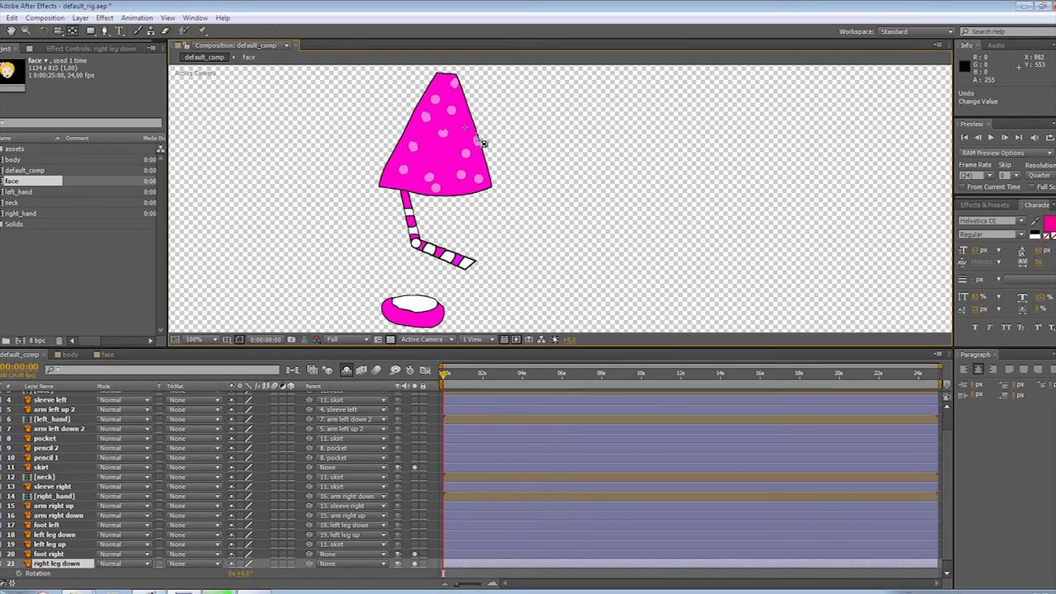
{"action": "key", "text": "."}
{"action": "left_click_drag", "start_coordinate": [351, 241], "coordinate": [569, 119]}
{"action": "scroll", "coordinate": [495, 160], "scroll_direction": "up", "scroll_amount": 2}
{"action": "key", "text": "space"}
{"action": "left_click_drag", "start_coordinate": [495, 160], "coordinate": [674, 275]}
{"action": "left_click_drag", "start_coordinate": [471, 189], "coordinate": [464, 186]}
Rotate right leg down to about 45° around the knee
{"action": "mouse_move", "coordinate": [248, 573]}
{"action": "left_mouse_down"}
{"action": "mouse_move", "coordinate": [262, 578]}
{"action": "mouse_move", "coordinate": [239, 579]}
{"action": "left_mouse_up"}
{"action": "key", "text": "space"}
{"action": "left_click_drag", "start_coordinate": [132, 486], "coordinate": [121, 412]}
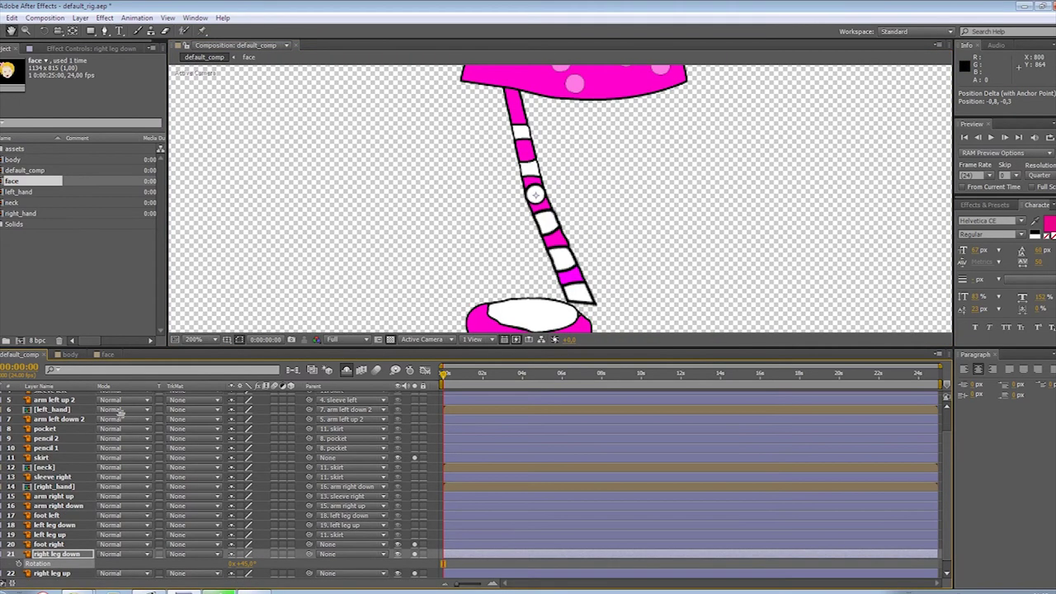
Move foot right's anchor point to the ankle end of the shoe, near the lower end of the leg
{"action": "left_click", "coordinate": [49, 544]}
{"action": "key", "text": "space"}
{"action": "left_click_drag", "start_coordinate": [620, 264], "coordinate": [602, 184]}
{"action": "scroll", "coordinate": [566, 219], "scroll_direction": "up", "scroll_amount": 2}
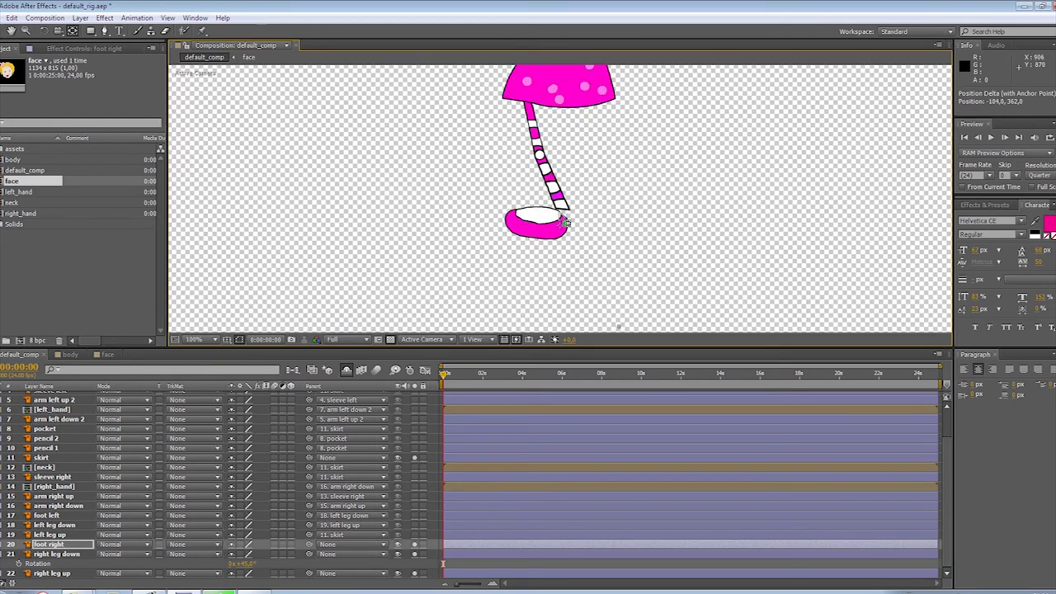
Move the foot right layer to the lower end of the right leg and rotate it so the toe points downward
{"action": "left_click", "coordinate": [53, 546]}
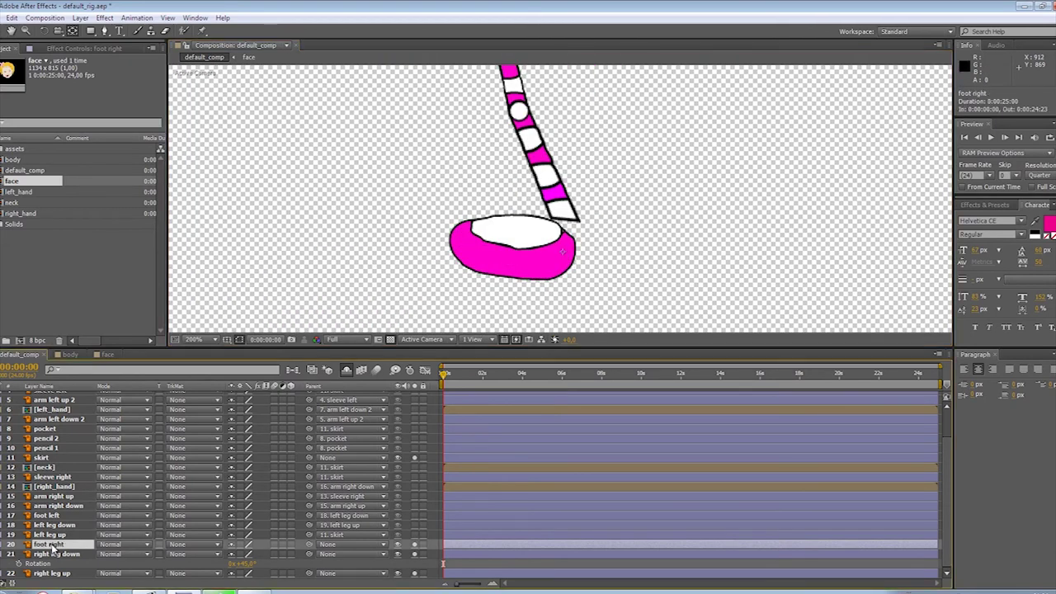
{"action": "key", "text": "p"}
{"action": "mouse_move", "coordinate": [256, 554]}
{"action": "left_mouse_down"}
{"action": "mouse_move", "coordinate": [233, 558]}
{"action": "mouse_move", "coordinate": [246, 570]}
{"action": "left_mouse_up"}
{"action": "key", "text": "shift+r"}
{"action": "left_click_drag", "start_coordinate": [235, 564], "coordinate": [258, 566]}
{"action": "left_click", "coordinate": [234, 555]}
{"action": "left_click", "coordinate": [280, 559]}
Parent foot right to right leg down, and right leg down to right leg up
{"action": "left_click_drag", "start_coordinate": [238, 554], "coordinate": [63, 554]}
{"action": "left_click_drag", "start_coordinate": [310, 547], "coordinate": [71, 558]}
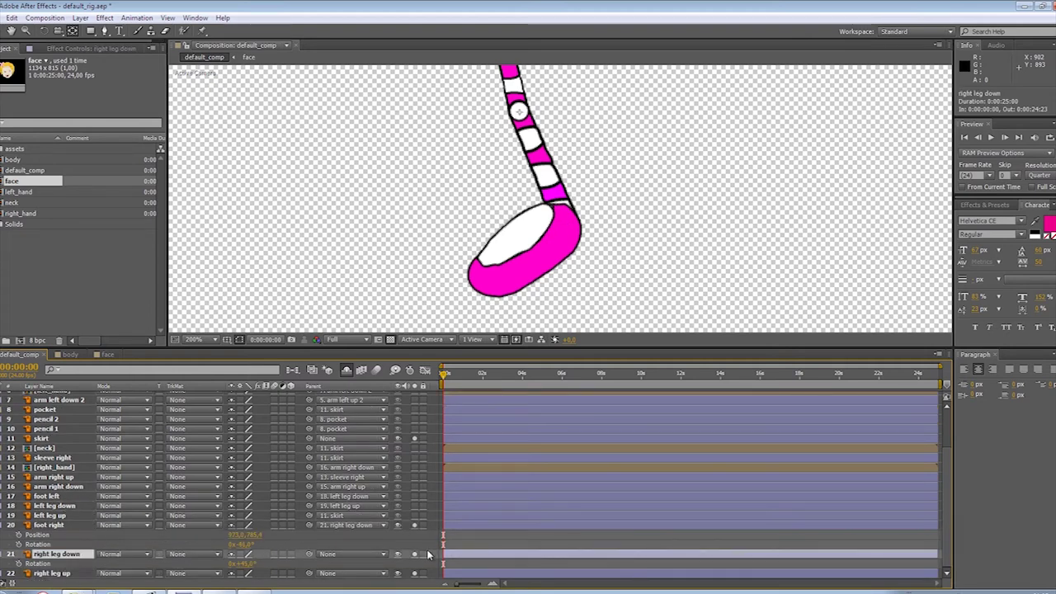
{"action": "left_click_drag", "start_coordinate": [310, 554], "coordinate": [61, 575]}
With skirt unsoloed, place the anchor point of right leg up at the leg's upper end and rotate the layer to 21°
{"action": "left_click", "coordinate": [61, 575]}
{"action": "scroll", "coordinate": [575, 129], "scroll_direction": "down", "scroll_amount": 1}
{"action": "left_click", "coordinate": [414, 438]}
{"action": "key", "text": "space"}
{"action": "left_click_drag", "start_coordinate": [563, 192], "coordinate": [554, 273]}
{"action": "key", "text": "y"}
{"action": "left_click_drag", "start_coordinate": [577, 132], "coordinate": [520, 188]}
{"action": "left_click", "coordinate": [66, 573]}
{"action": "key", "text": "r"}
{"action": "mouse_move", "coordinate": [242, 573]}
{"action": "left_mouse_down"}
{"action": "mouse_move", "coordinate": [259, 575]}
{"action": "mouse_move", "coordinate": [246, 575]}
{"action": "left_mouse_up"}
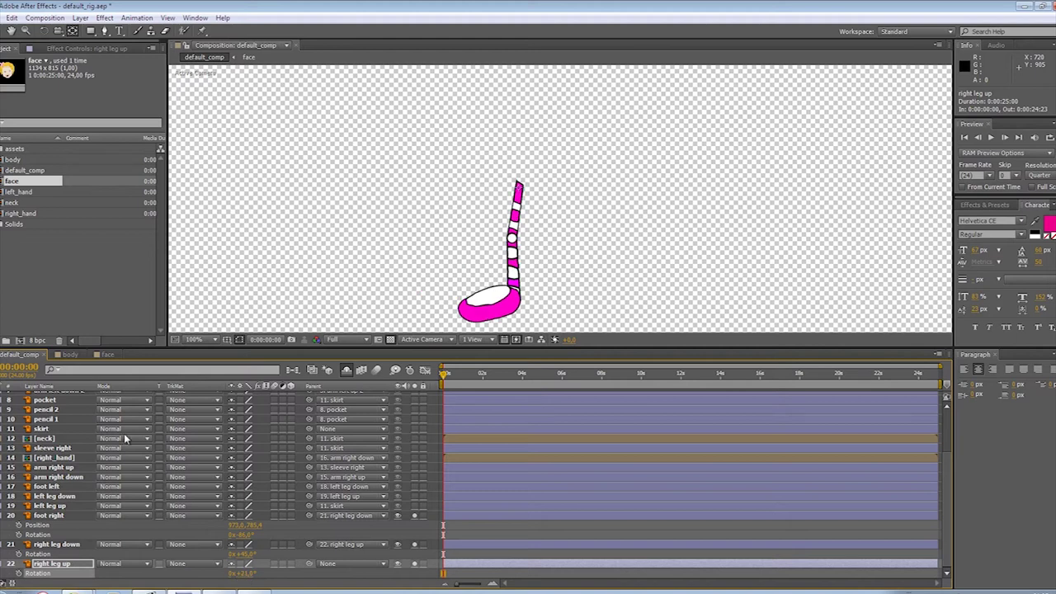
Solo the skirt layer together with the foot left, left leg down and left leg up layers
{"action": "left_click", "coordinate": [42, 429]}
{"action": "left_click", "coordinate": [414, 429]}
{"action": "left_click", "coordinate": [60, 487]}
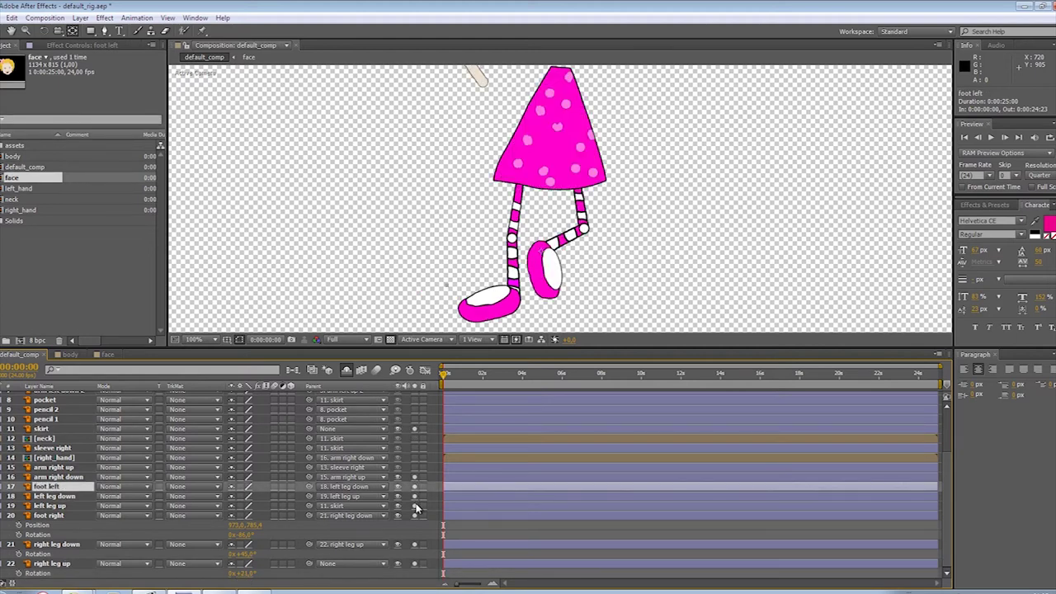
{"action": "left_click_drag", "start_coordinate": [581, 269], "coordinate": [562, 193]}
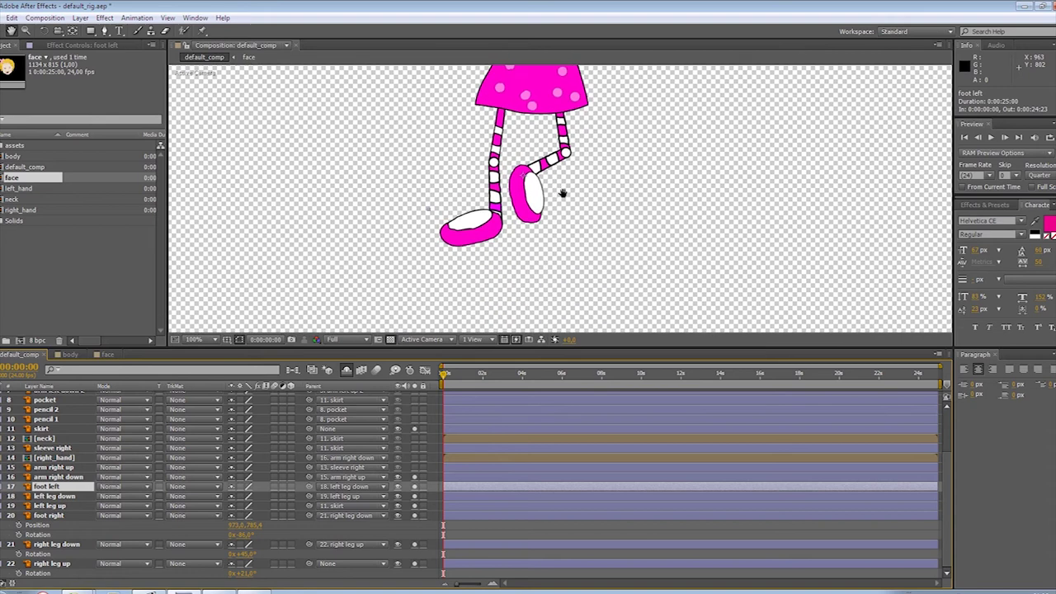
Rotate right leg up to 15° and set its position to 854, 641
{"action": "left_click", "coordinate": [64, 564]}
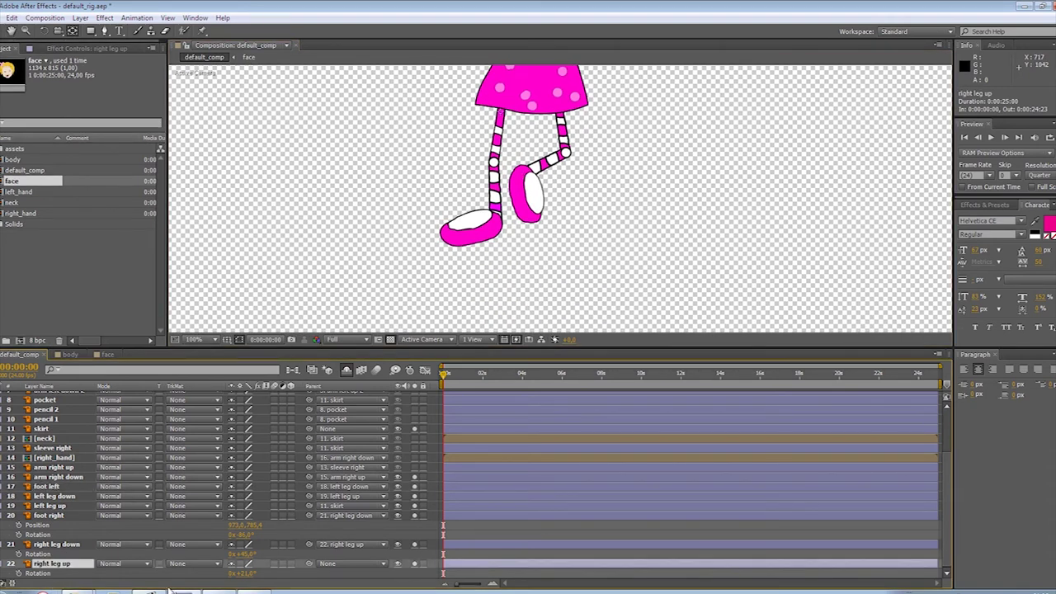
{"action": "left_click_drag", "start_coordinate": [247, 575], "coordinate": [243, 575]}
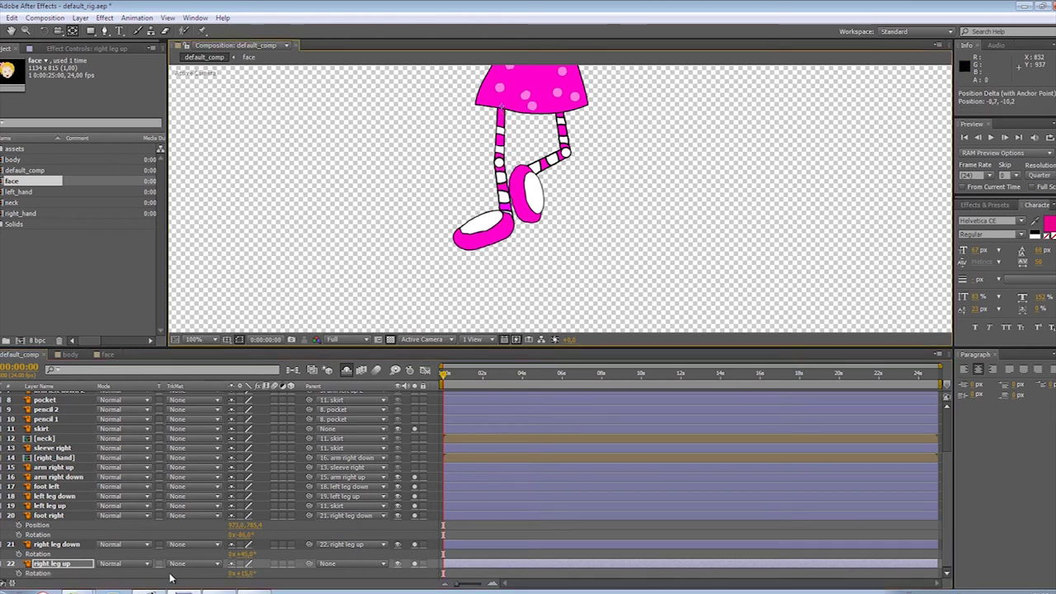
{"action": "key", "text": "ctrl+p"}
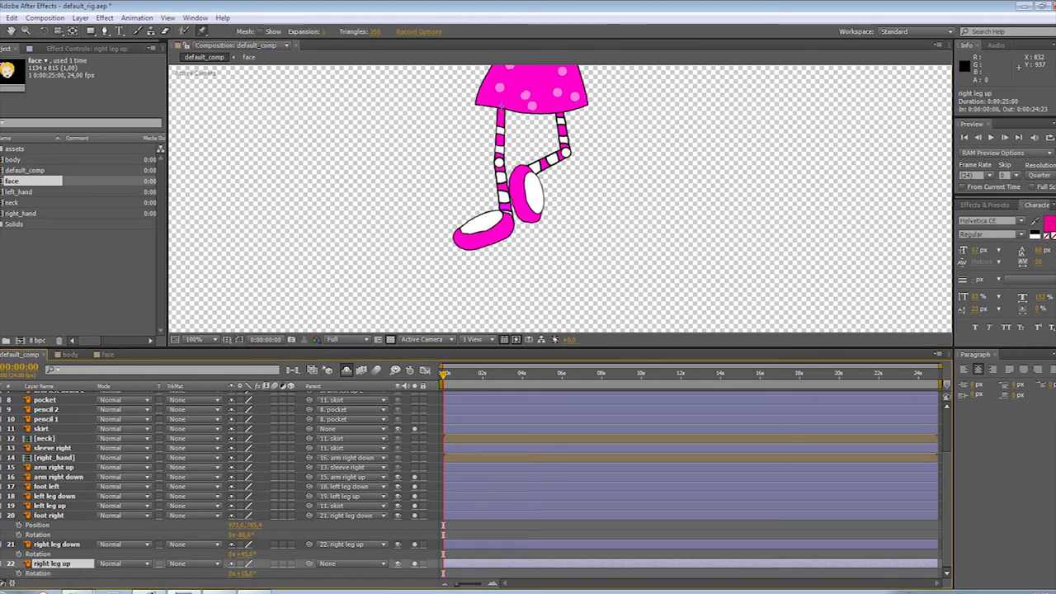
{"action": "key", "text": "p"}
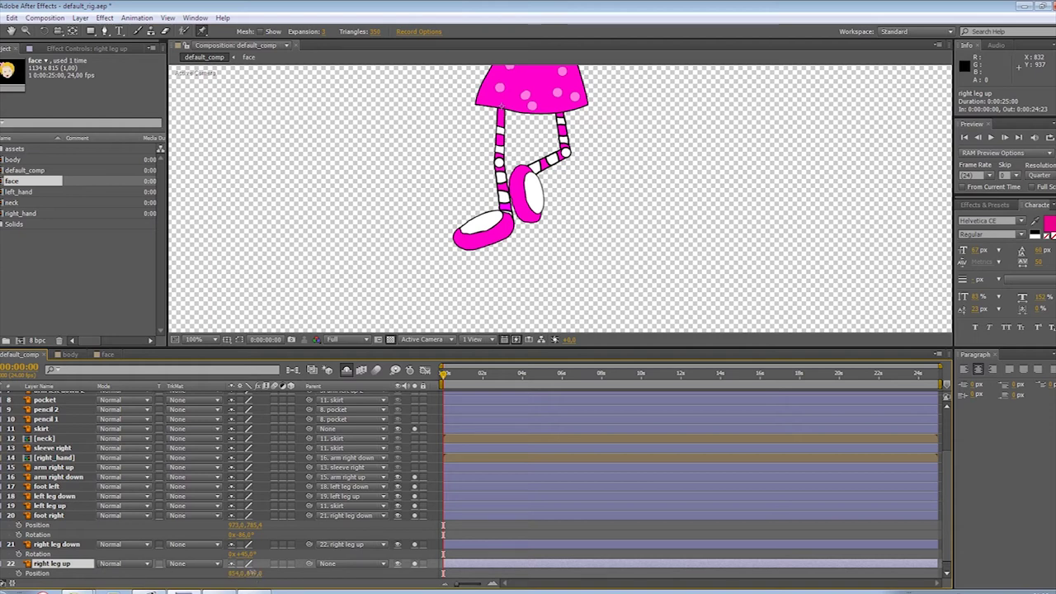
{"action": "left_click_drag", "start_coordinate": [248, 574], "coordinate": [252, 577]}
Rotate left leg down so the bent left leg hangs nearly straight below the knee
{"action": "left_click", "coordinate": [66, 497]}
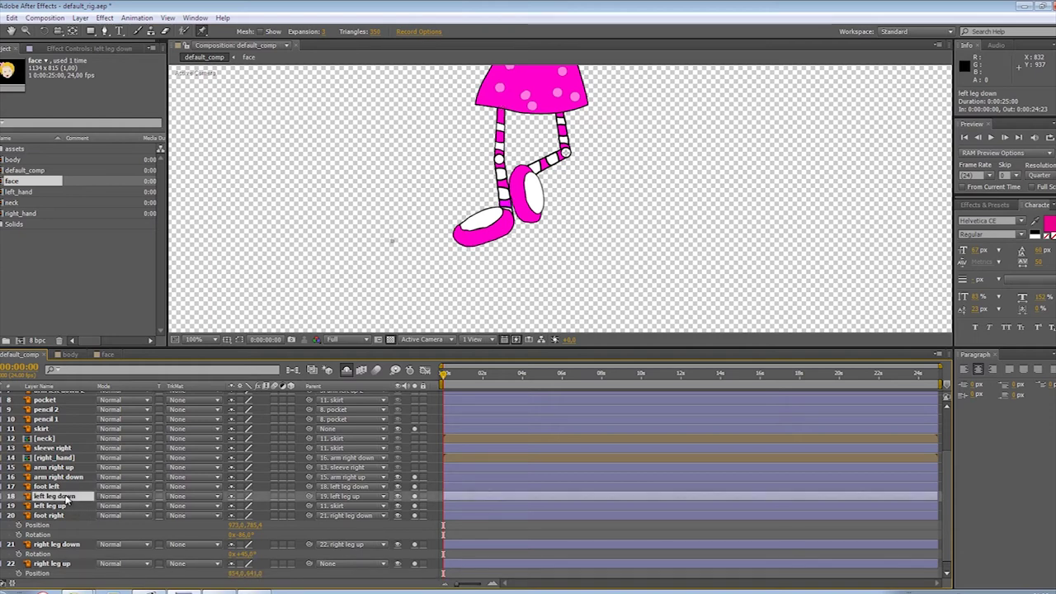
{"action": "key", "text": "r"}
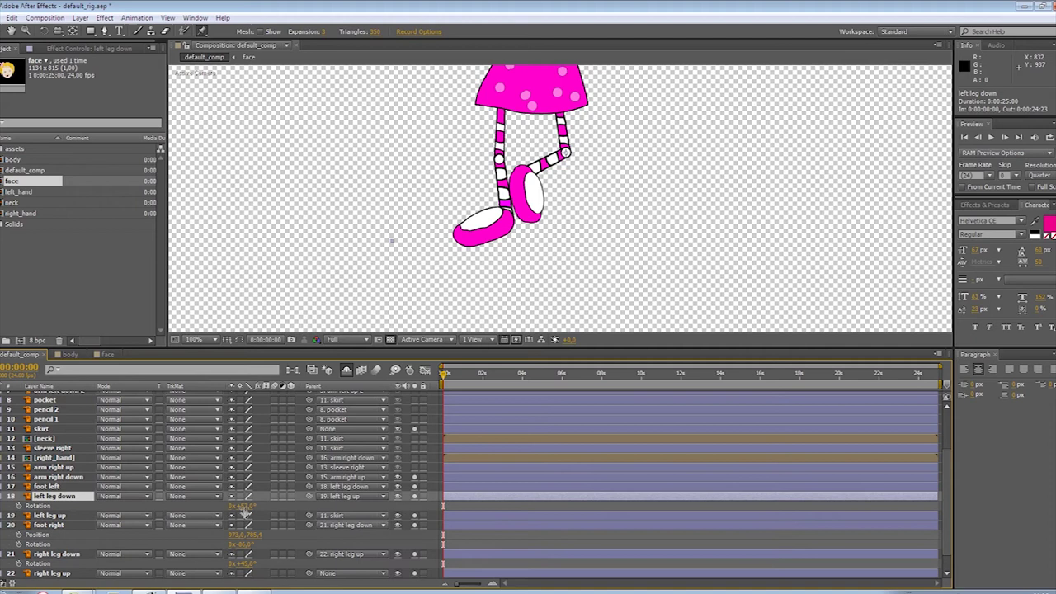
{"action": "left_click_drag", "start_coordinate": [261, 512], "coordinate": [294, 513]}
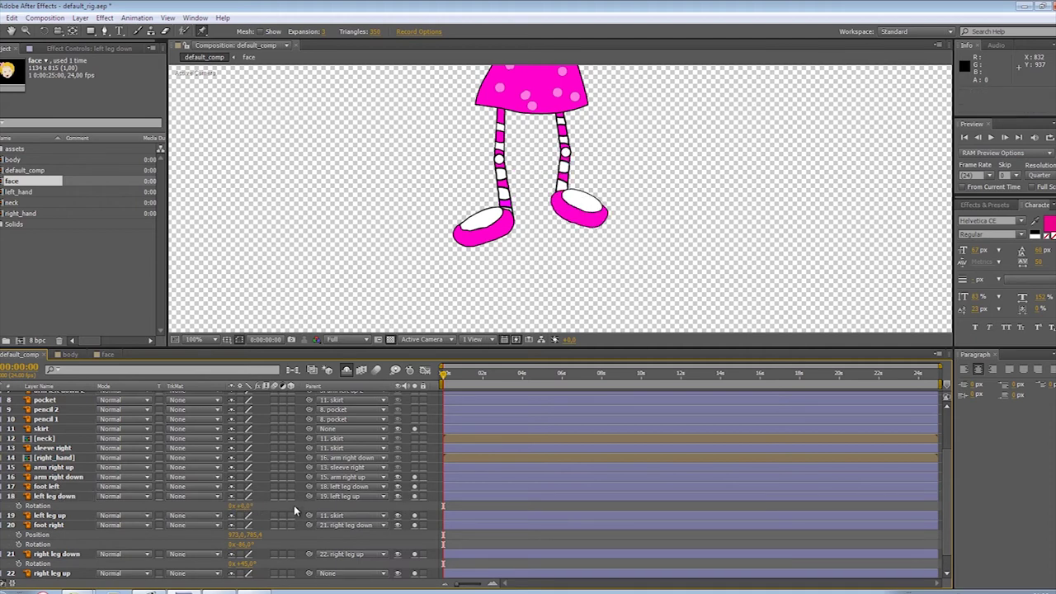
Lower left leg up to position 954, 666 and move its anchor point slightly up toward the skirt hem
{"action": "left_click", "coordinate": [65, 518]}
{"action": "key", "text": "p"}
{"action": "left_click_drag", "start_coordinate": [254, 526], "coordinate": [260, 528]}
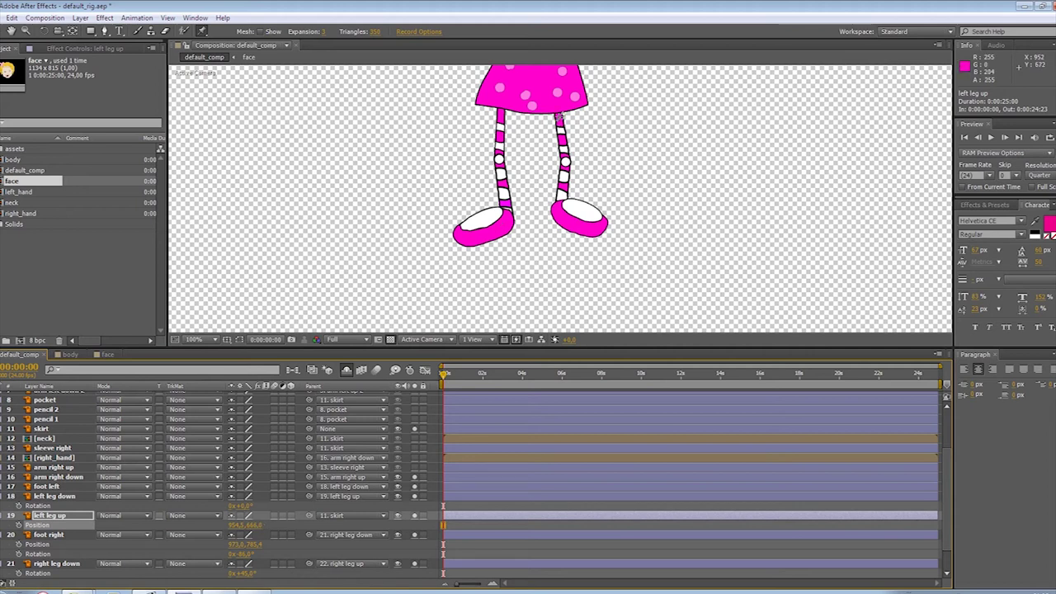
{"action": "key", "text": "y"}
{"action": "left_click_drag", "start_coordinate": [560, 117], "coordinate": [559, 111]}
Adjust the anchor point of right leg up at the skirt hem and set the layer's position to 874, 643
{"action": "scroll", "coordinate": [79, 575], "scroll_direction": "down", "scroll_amount": 3}
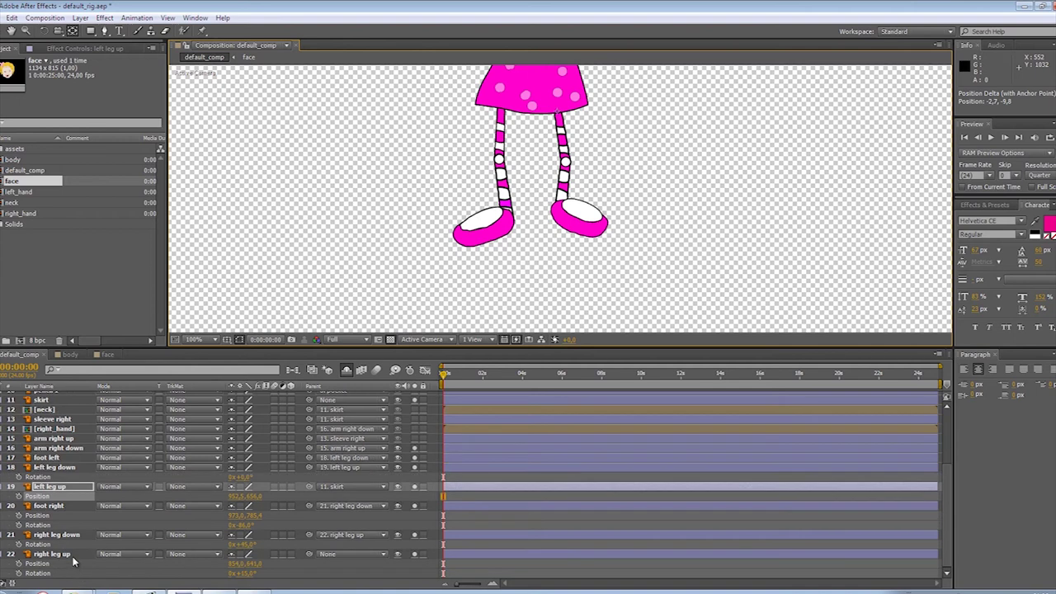
{"action": "left_click", "coordinate": [73, 556]}
{"action": "left_click_drag", "start_coordinate": [502, 106], "coordinate": [502, 112]}
{"action": "left_click_drag", "start_coordinate": [250, 564], "coordinate": [247, 570]}
{"action": "scroll", "coordinate": [528, 287], "scroll_direction": "down", "scroll_amount": 3}
{"action": "scroll", "coordinate": [528, 288], "scroll_direction": "up", "scroll_amount": 3}
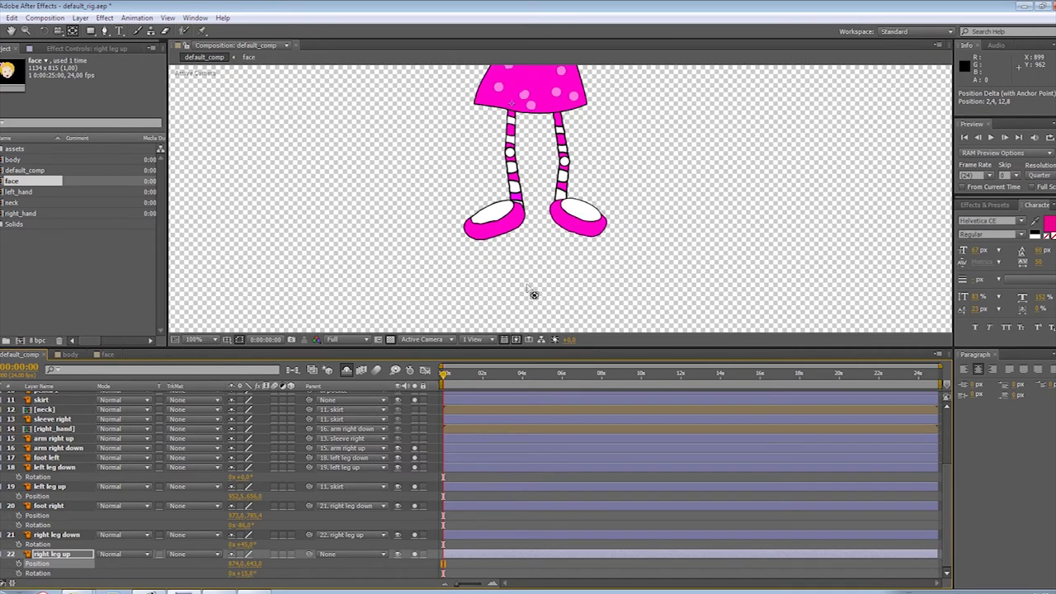
Collapse the expanded properties of left leg down, left leg up, foot right and right leg down
{"action": "left_click", "coordinate": [69, 469]}
{"action": "left_click", "coordinate": [1, 468]}
{"action": "left_click", "coordinate": [44, 486]}
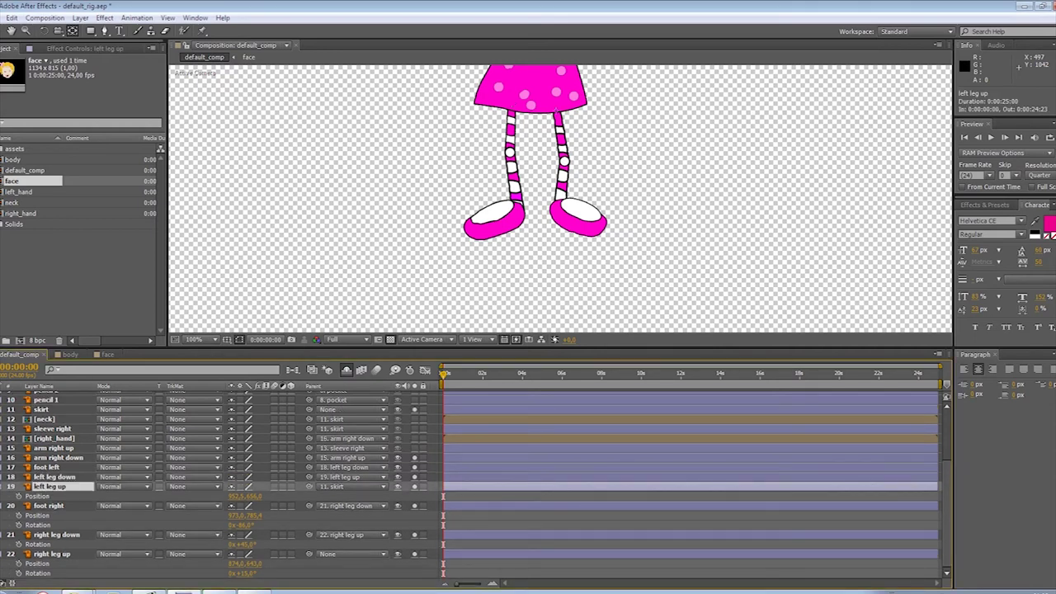
{"action": "left_click", "coordinate": [1, 486]}
{"action": "left_click", "coordinate": [48, 505]}
{"action": "left_click", "coordinate": [5, 505]}
{"action": "left_click", "coordinate": [56, 535]}
{"action": "left_click", "coordinate": [5, 534]}
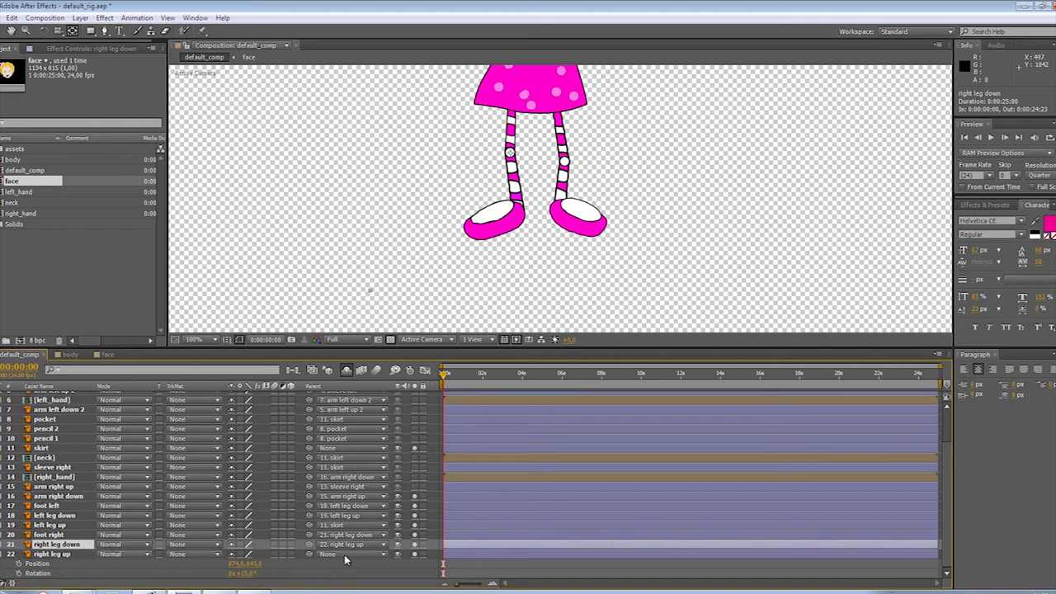
Parent right leg up to skirt and turn off solo for every layer from skirt down to right leg up
{"action": "left_click_drag", "start_coordinate": [309, 553], "coordinate": [45, 452]}
{"action": "scroll", "coordinate": [216, 540], "scroll_direction": "up", "scroll_amount": 1}
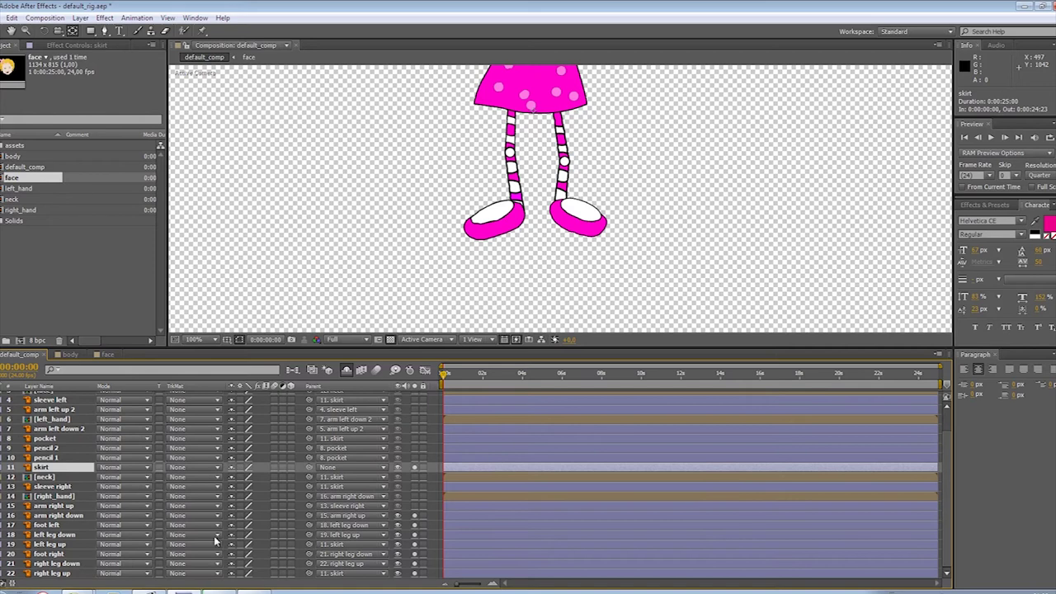
{"action": "left_click_drag", "start_coordinate": [416, 470], "coordinate": [417, 578]}
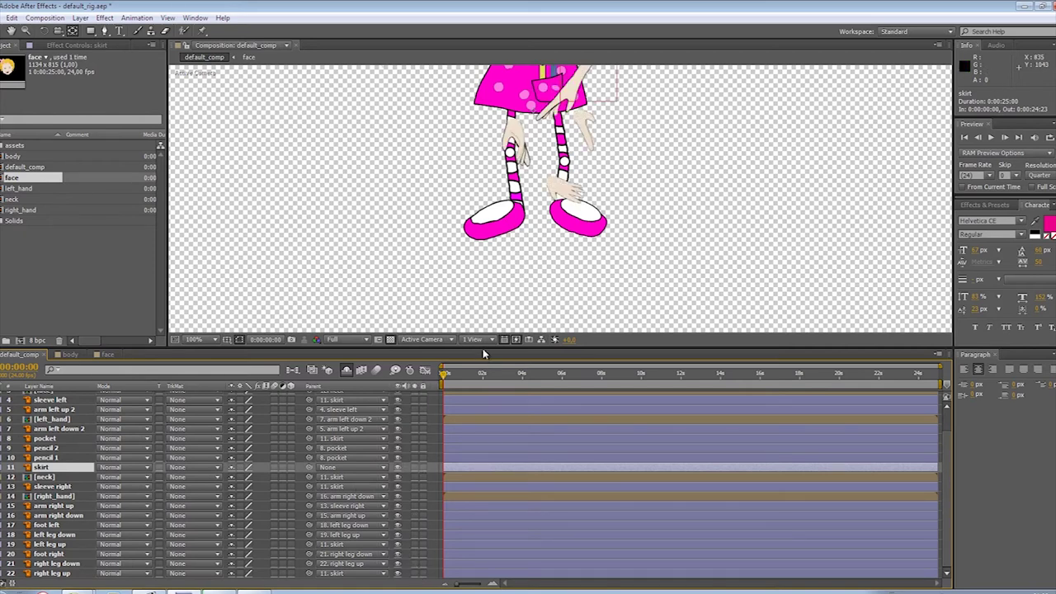
Enlarge the composition view, fit it up to 100%, and move the skirt with the whole character to position 912, 623
{"action": "left_click_drag", "start_coordinate": [484, 351], "coordinate": [487, 423]}
{"action": "left_click", "coordinate": [200, 413]}
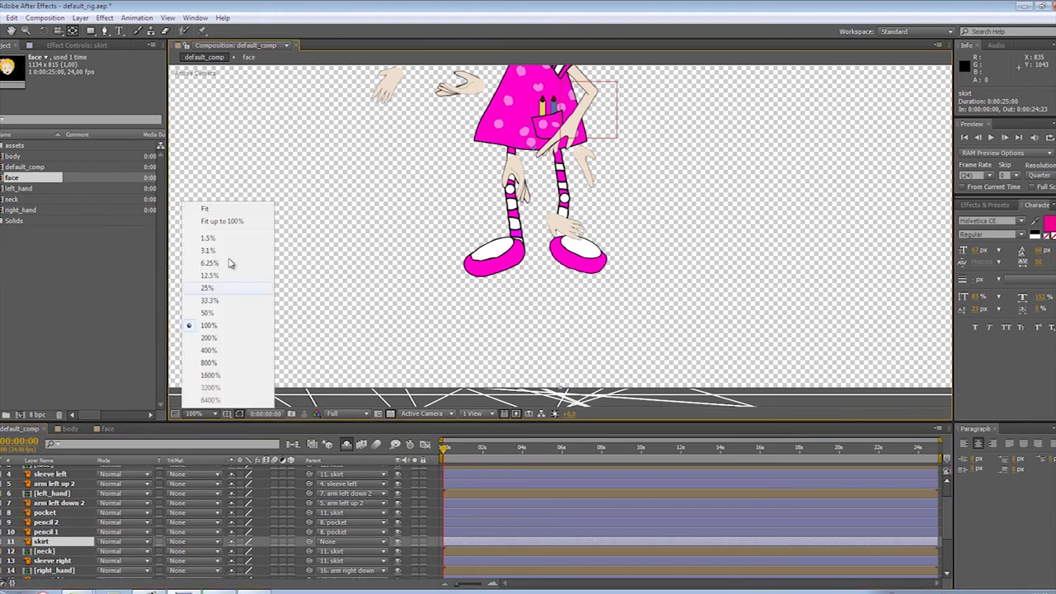
{"action": "left_click", "coordinate": [223, 221]}
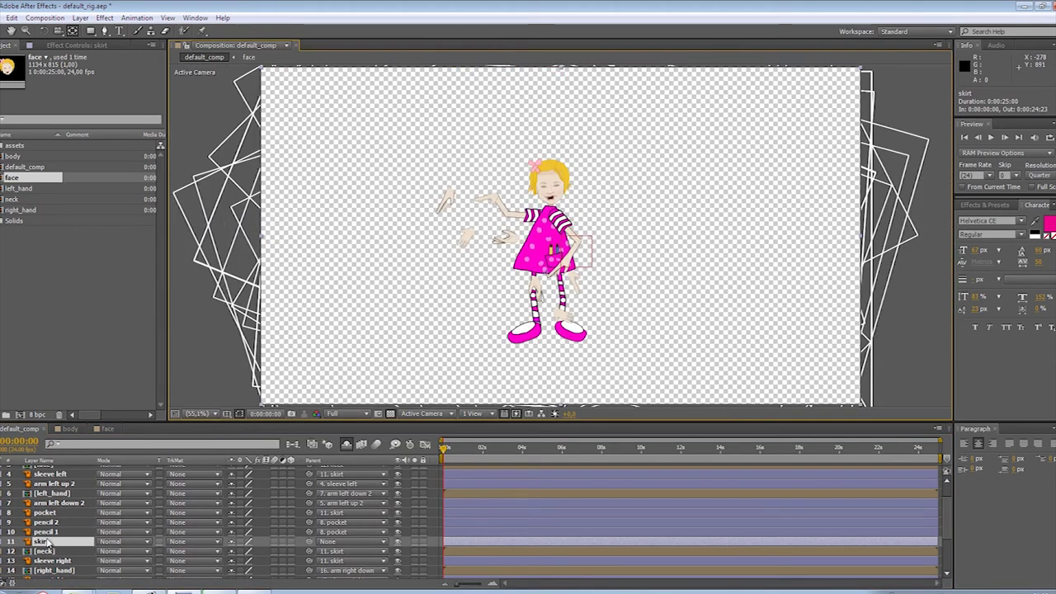
{"action": "key", "text": "p"}
{"action": "mouse_move", "coordinate": [255, 552]}
{"action": "left_mouse_down"}
{"action": "mouse_move", "coordinate": [242, 551]}
{"action": "mouse_move", "coordinate": [255, 558]}
{"action": "left_mouse_up"}
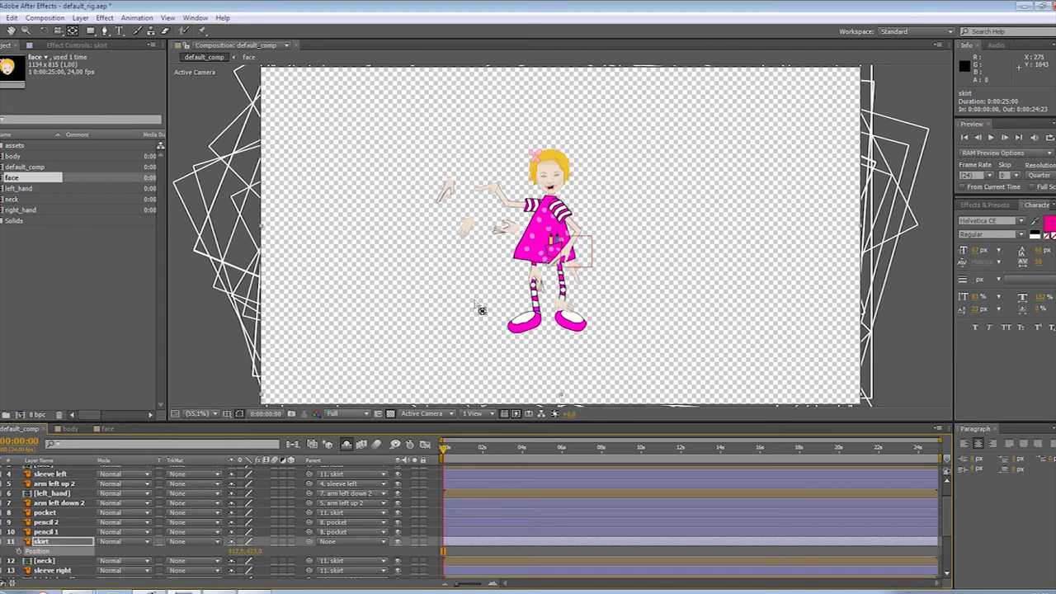
Rotate the skirt layer to -1° to tilt the whole parented character
{"action": "scroll", "coordinate": [544, 280], "scroll_direction": "up", "scroll_amount": 2}
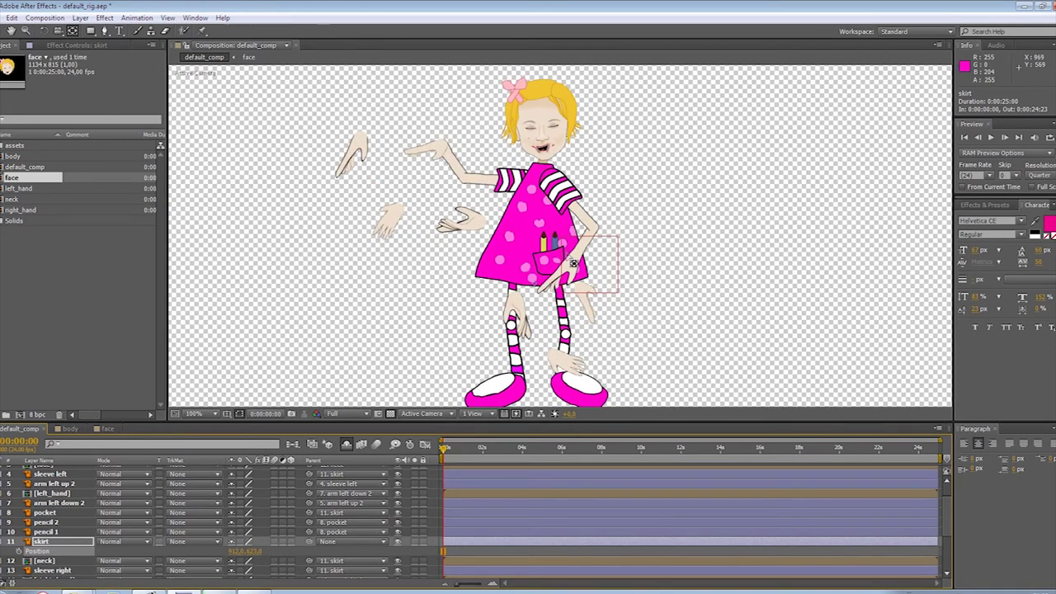
{"action": "left_click_drag", "start_coordinate": [568, 254], "coordinate": [568, 214]}
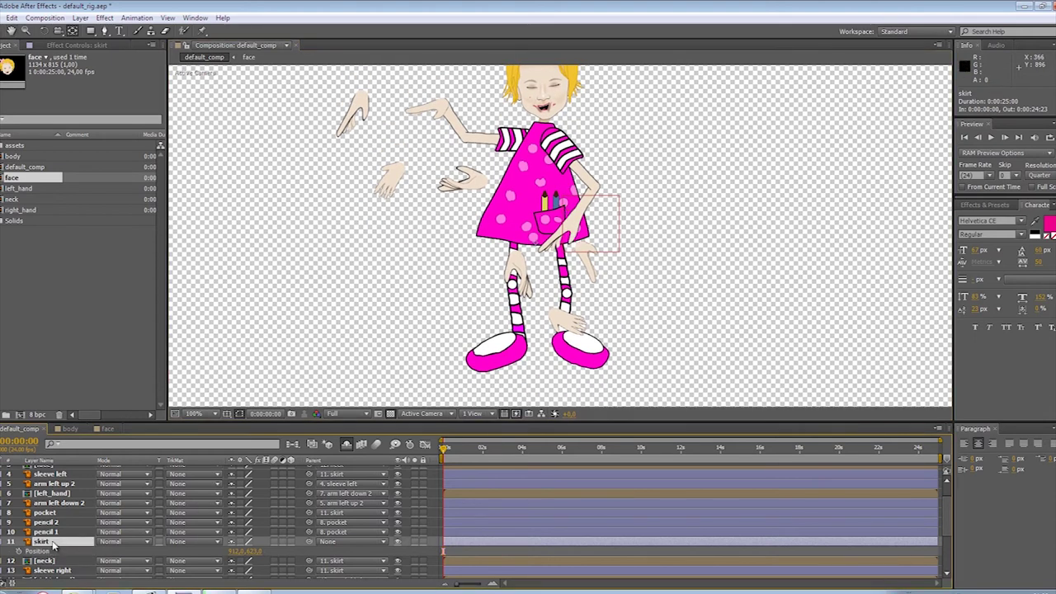
{"action": "key", "text": "r"}
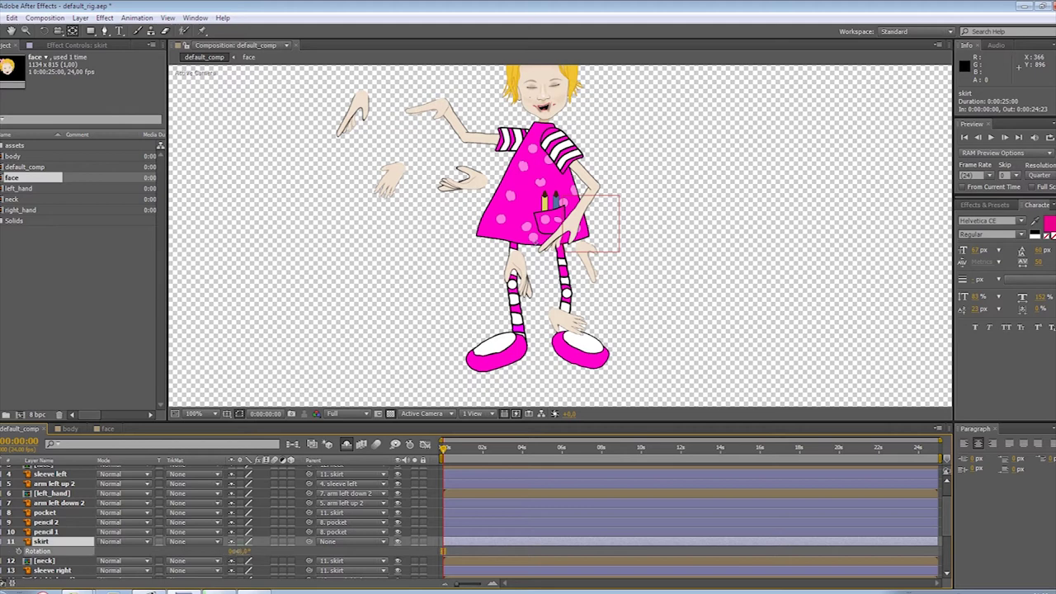
{"action": "mouse_move", "coordinate": [235, 556]}
{"action": "left_mouse_down"}
{"action": "mouse_move", "coordinate": [252, 555]}
{"action": "mouse_move", "coordinate": [221, 550]}
{"action": "left_mouse_up"}
{"action": "left_click", "coordinate": [259, 556]}
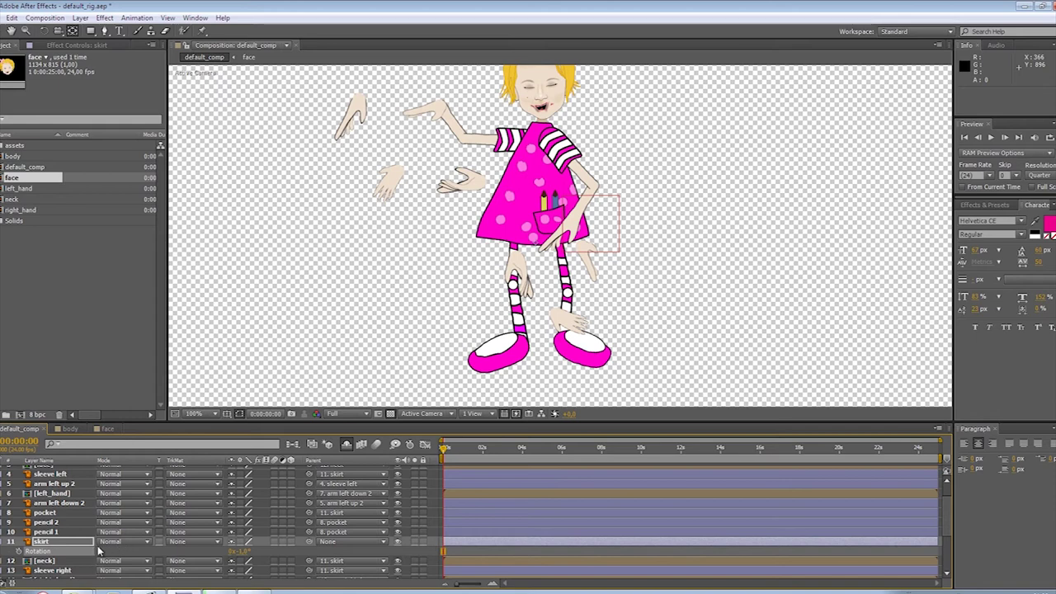
{"action": "key", "text": "comma"}
{"action": "key", "text": "comma"}
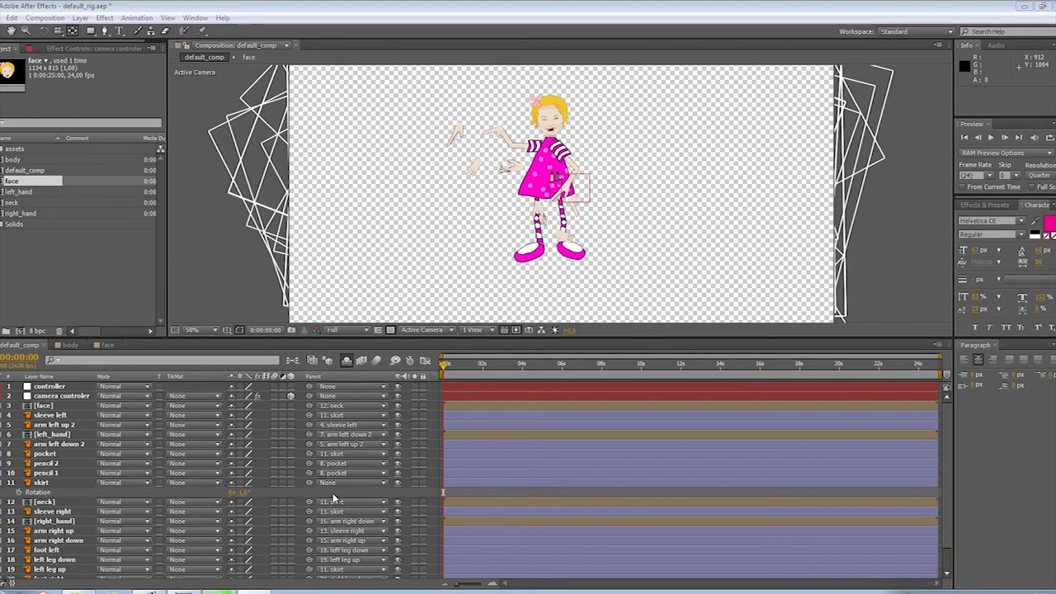
Create a null object named whole body and place it directly below the skirt layer
{"action": "right_click", "coordinate": [342, 496]}
{"action": "mouse_move", "coordinate": [419, 386]}
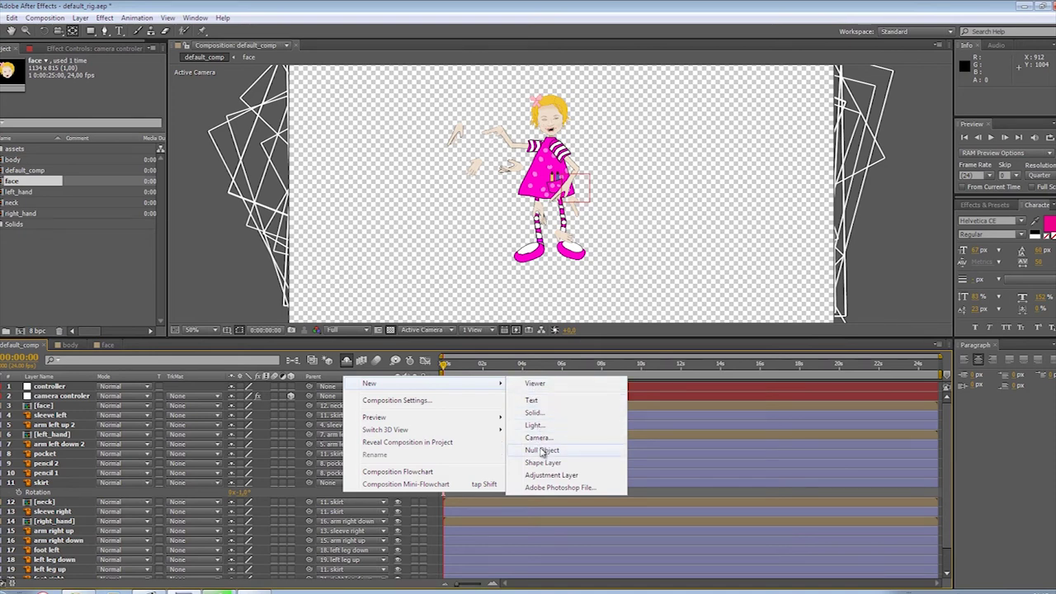
{"action": "left_click", "coordinate": [542, 451]}
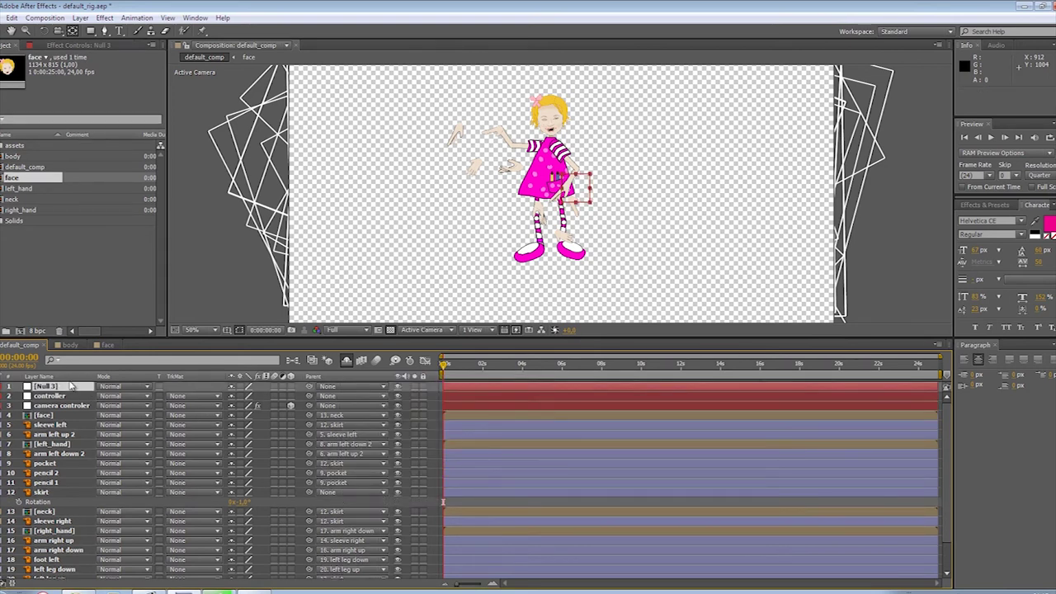
{"action": "key", "text": "Return"}
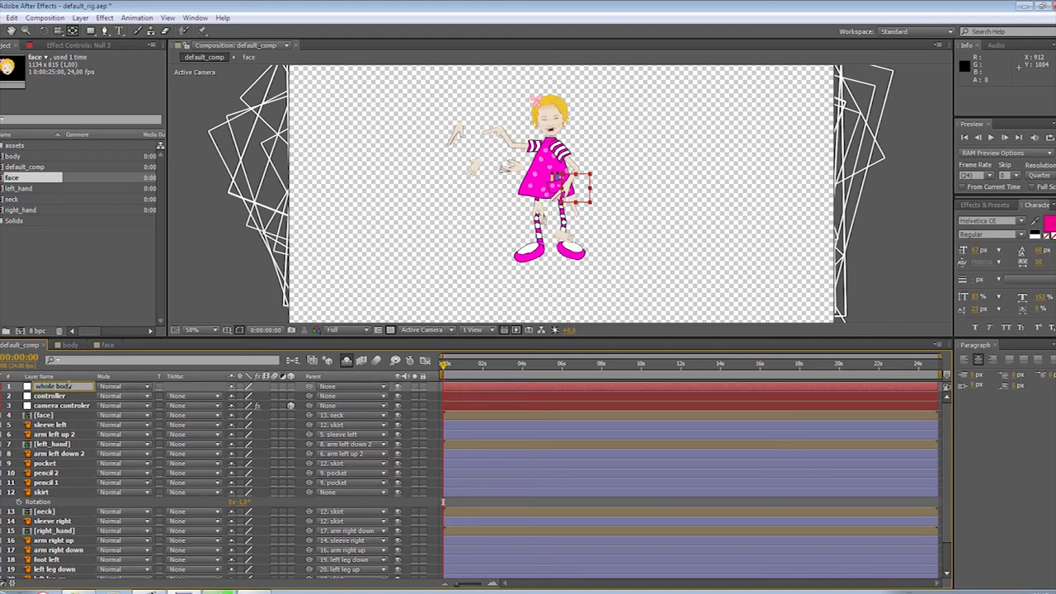
{"action": "left_click_drag", "start_coordinate": [64, 388], "coordinate": [61, 503]}
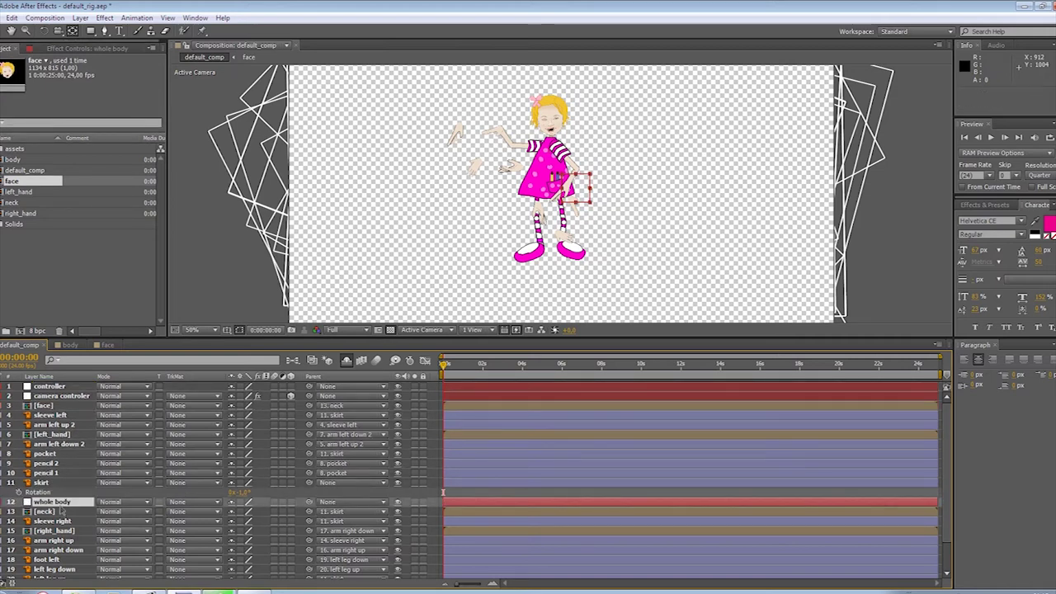
Parent the skirt layer to the whole body null
{"action": "left_click", "coordinate": [51, 483]}
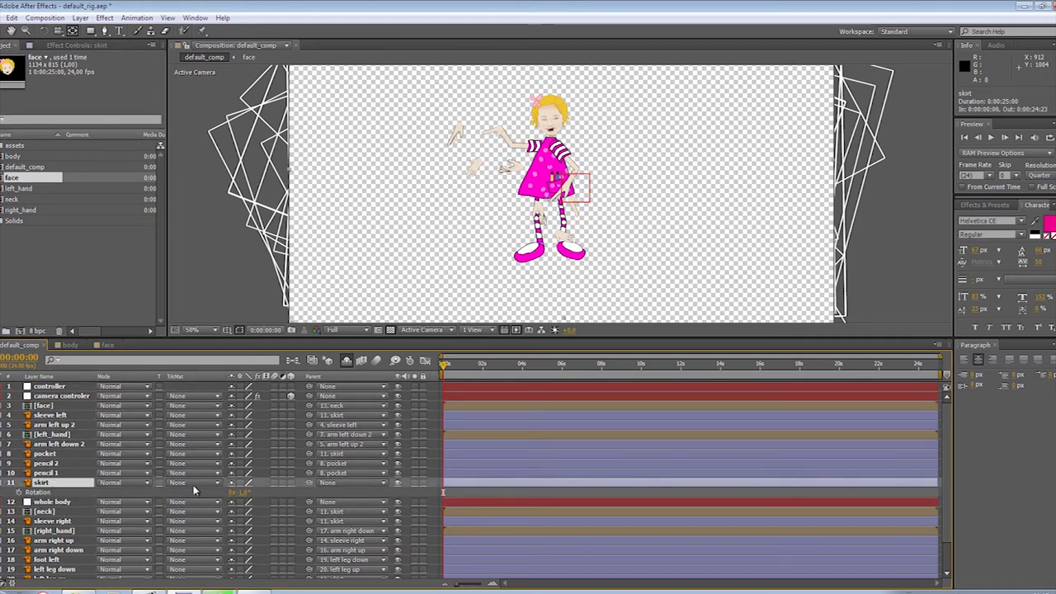
{"action": "left_click_drag", "start_coordinate": [309, 483], "coordinate": [78, 506]}
{"action": "scroll", "coordinate": [78, 506], "scroll_direction": "down", "scroll_amount": 2}
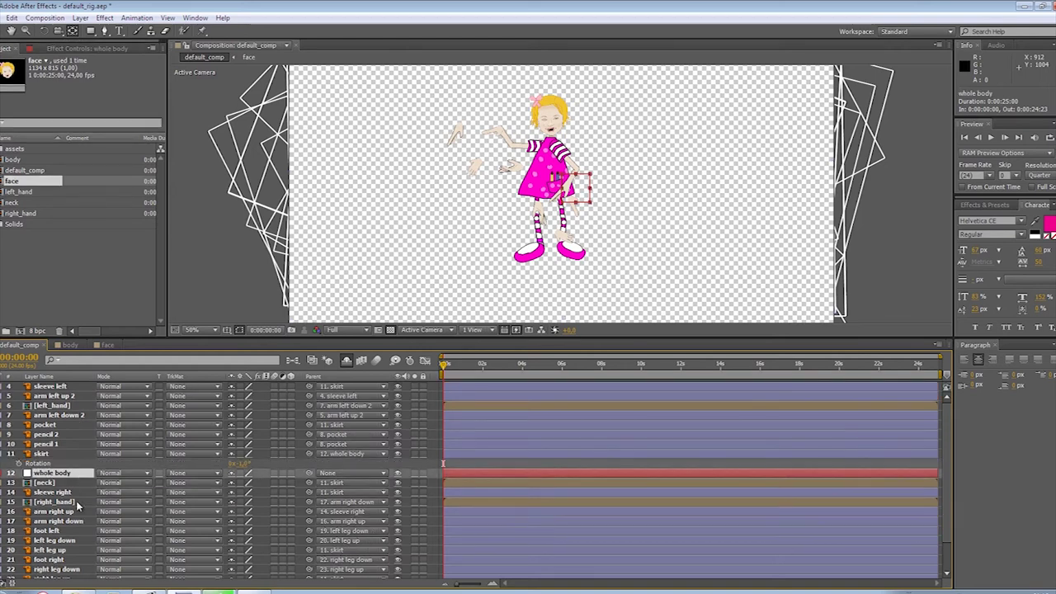
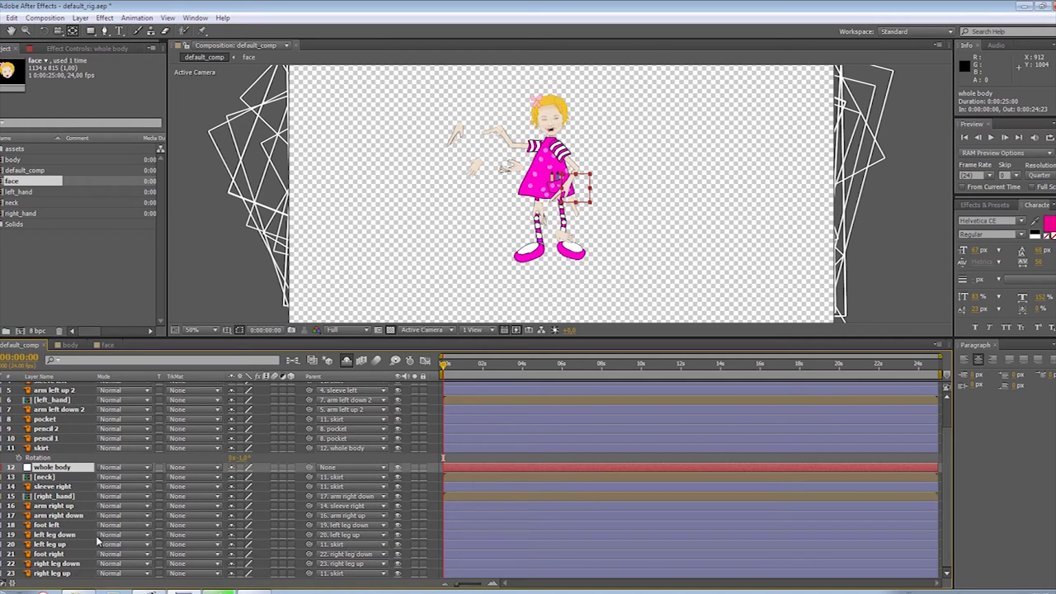
Parent the left leg up and right leg up layers to the whole body null instead of the skirt
{"action": "left_click", "coordinate": [51, 545]}
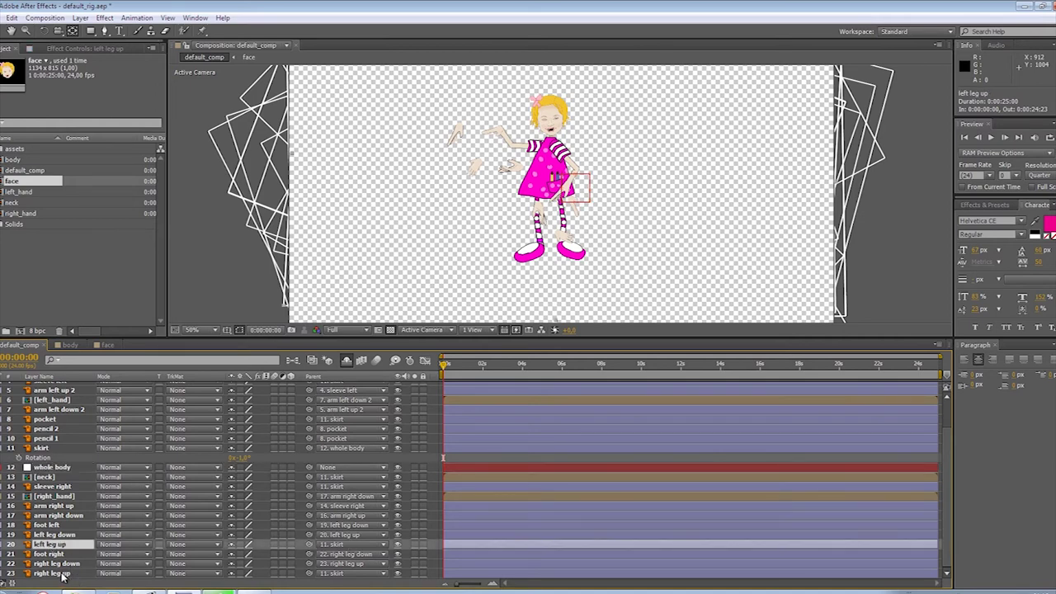
{"action": "left_click", "coordinate": [62, 574], "text": "ctrl"}
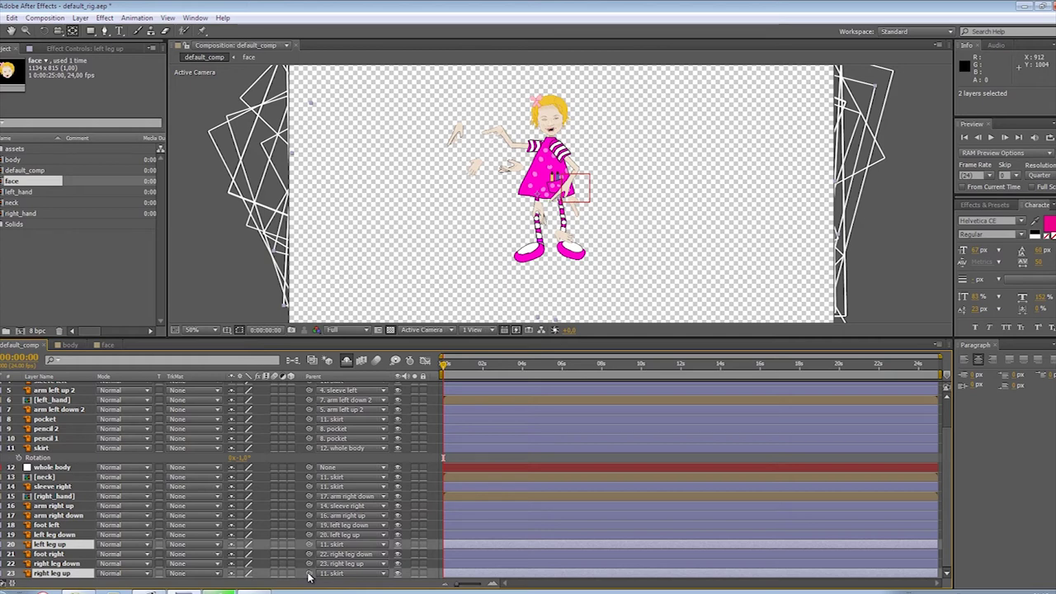
{"action": "left_click_drag", "start_coordinate": [308, 574], "coordinate": [68, 468]}
Test the rig by rotating the skirt layer to about -13° and moving the whole body null
{"action": "left_click", "coordinate": [64, 467]}
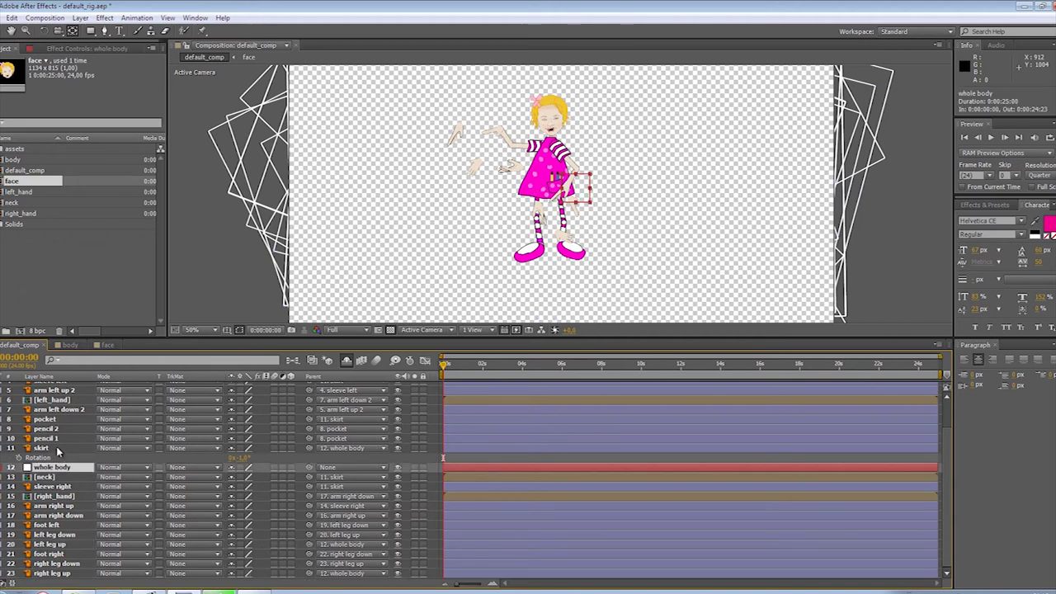
{"action": "left_click", "coordinate": [57, 448]}
{"action": "mouse_move", "coordinate": [244, 459]}
{"action": "left_mouse_down"}
{"action": "mouse_move", "coordinate": [222, 463]}
{"action": "mouse_move", "coordinate": [259, 462]}
{"action": "left_mouse_up"}
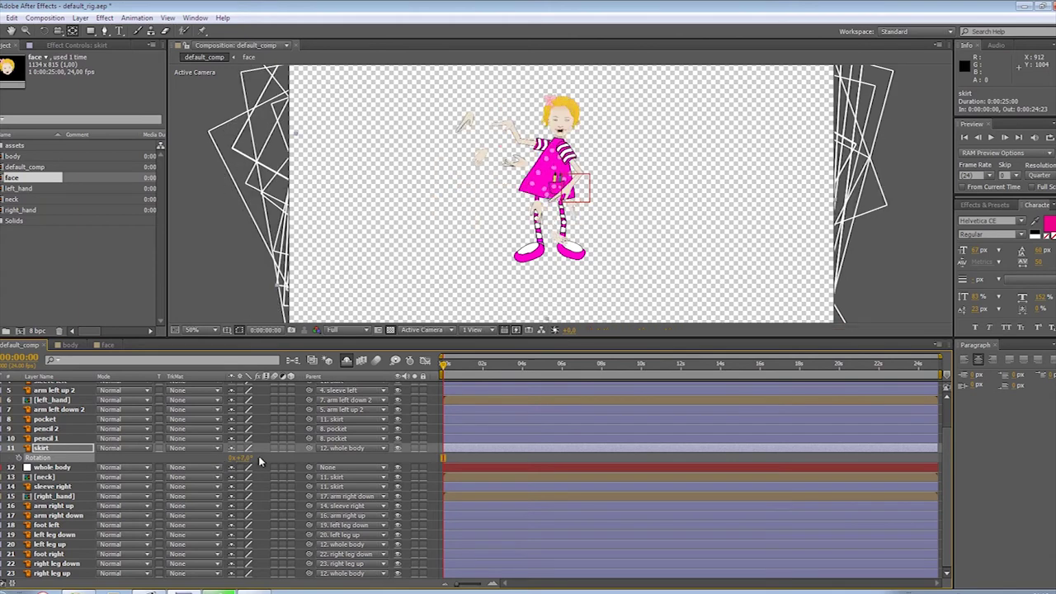
{"action": "scroll", "coordinate": [561, 197], "scroll_direction": "up", "scroll_amount": 2}
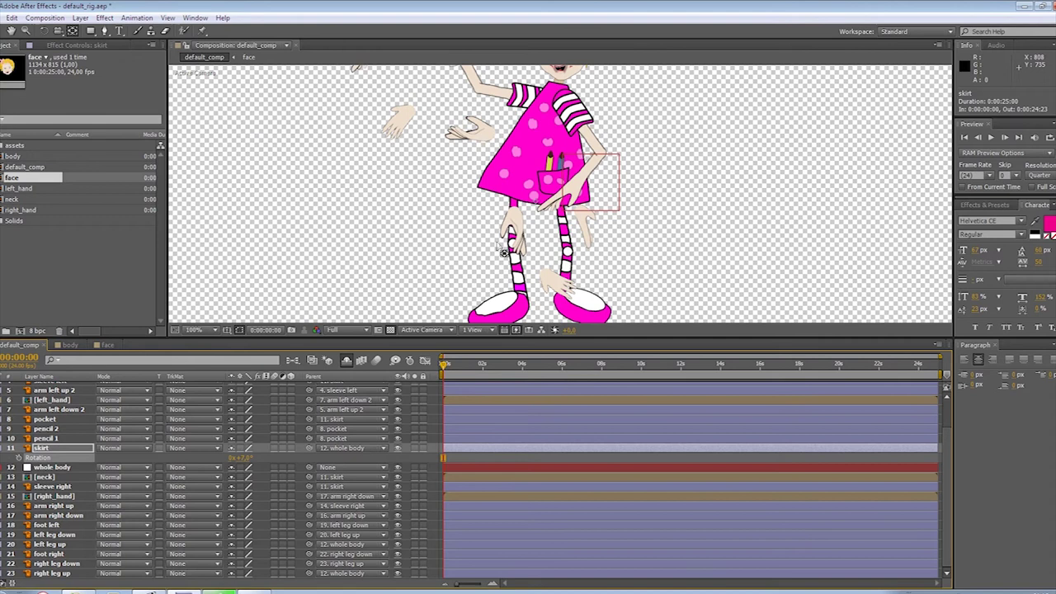
{"action": "scroll", "coordinate": [503, 251], "scroll_direction": "down", "scroll_amount": 2}
{"action": "left_click", "coordinate": [55, 467]}
{"action": "key", "text": "p"}
{"action": "left_click_drag", "start_coordinate": [253, 480], "coordinate": [246, 481]}
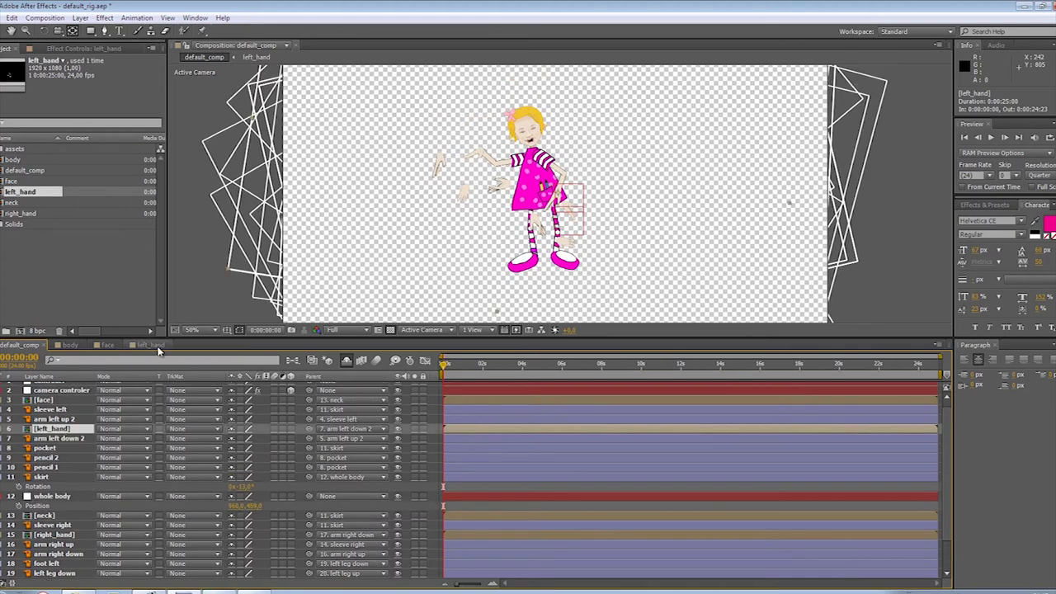
Hide the hand two left layer in the left_hand composition and check in default_comp which hand belongs to the arm
{"action": "left_click", "coordinate": [158, 348]}
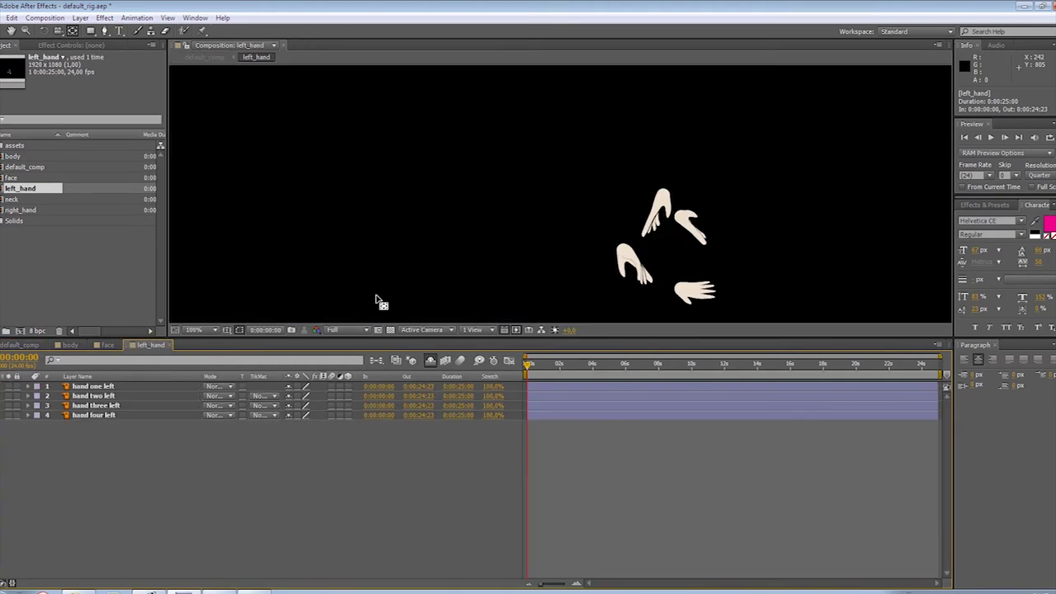
{"action": "left_click_drag", "start_coordinate": [627, 266], "coordinate": [537, 217]}
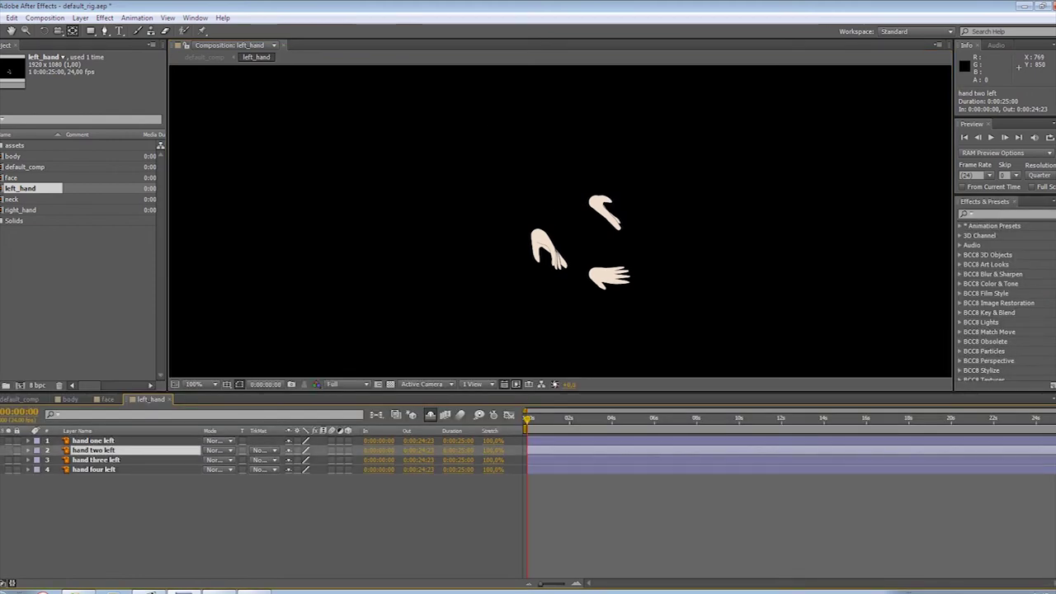
{"action": "left_click", "coordinate": [1, 451]}
{"action": "left_click", "coordinate": [38, 400]}
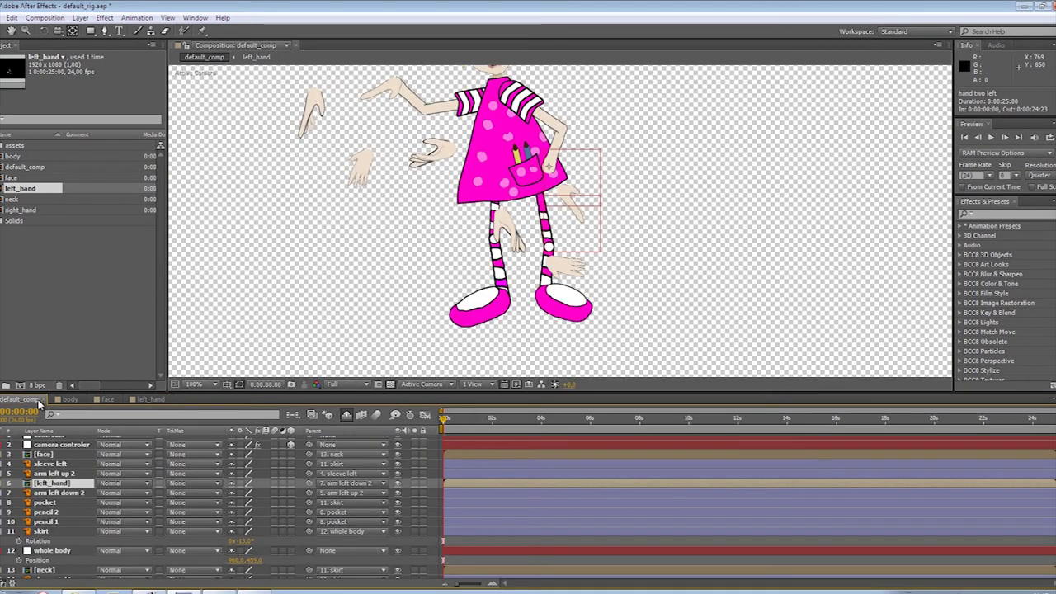
Show hand two left again in the left_hand composition and place it at the top of the layer stack
{"action": "left_click", "coordinate": [163, 396]}
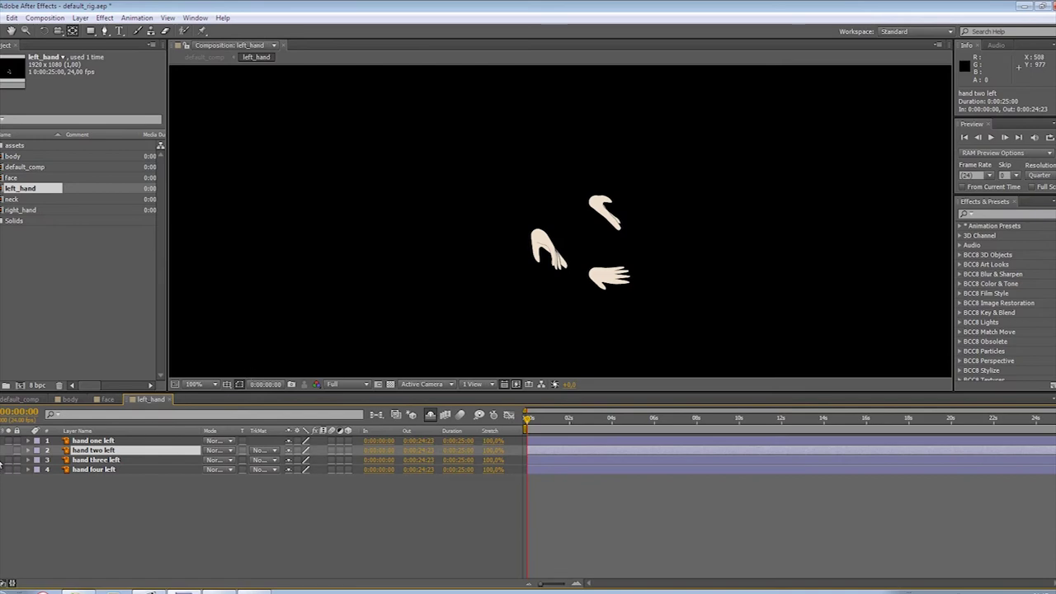
{"action": "left_click_drag", "start_coordinate": [81, 453], "coordinate": [84, 443]}
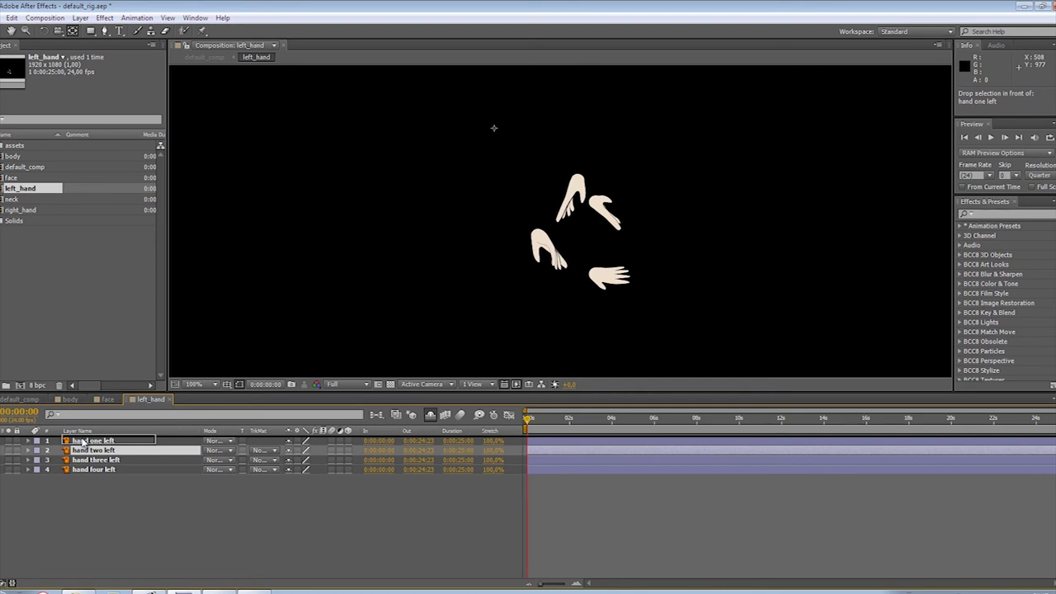
{"action": "left_click_drag", "start_coordinate": [84, 440], "coordinate": [84, 443]}
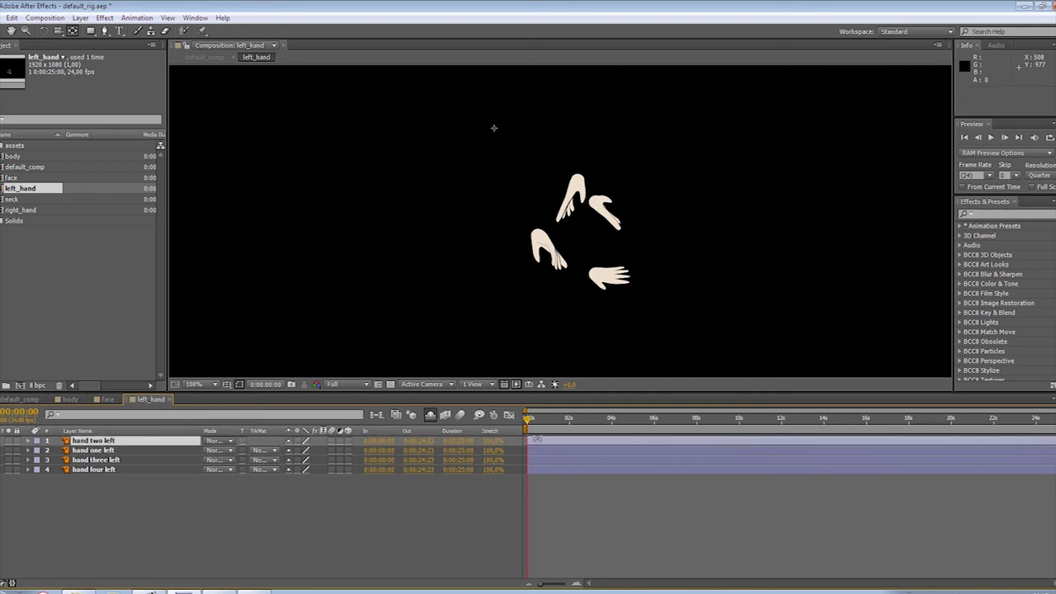
Trim all four left hand layers to a duration of one frame at the start of the composition
{"action": "left_click_drag", "start_coordinate": [540, 584], "coordinate": [557, 584]}
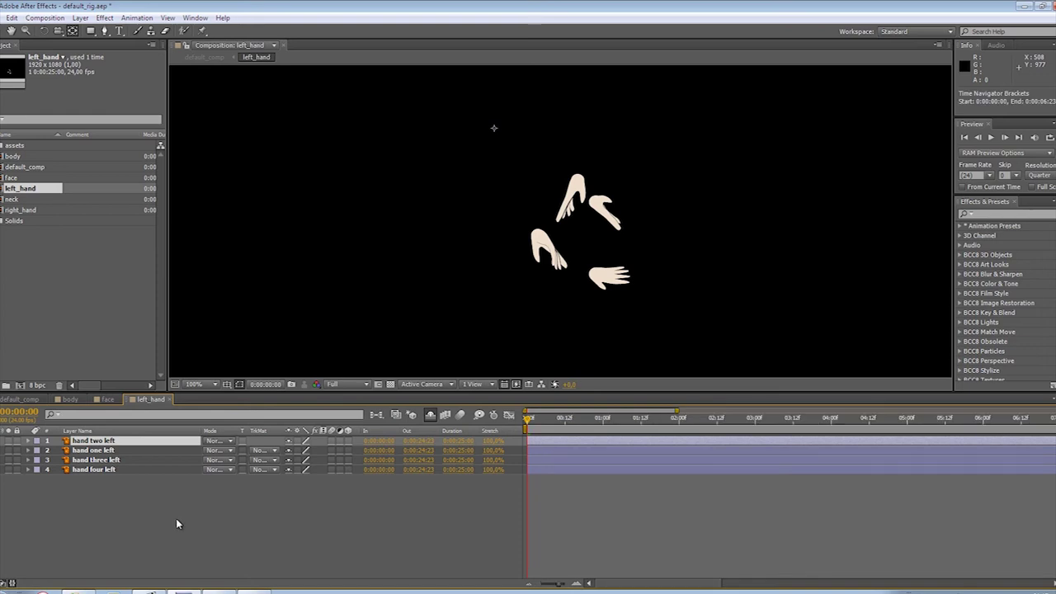
{"action": "key", "text": "ctrl+a"}
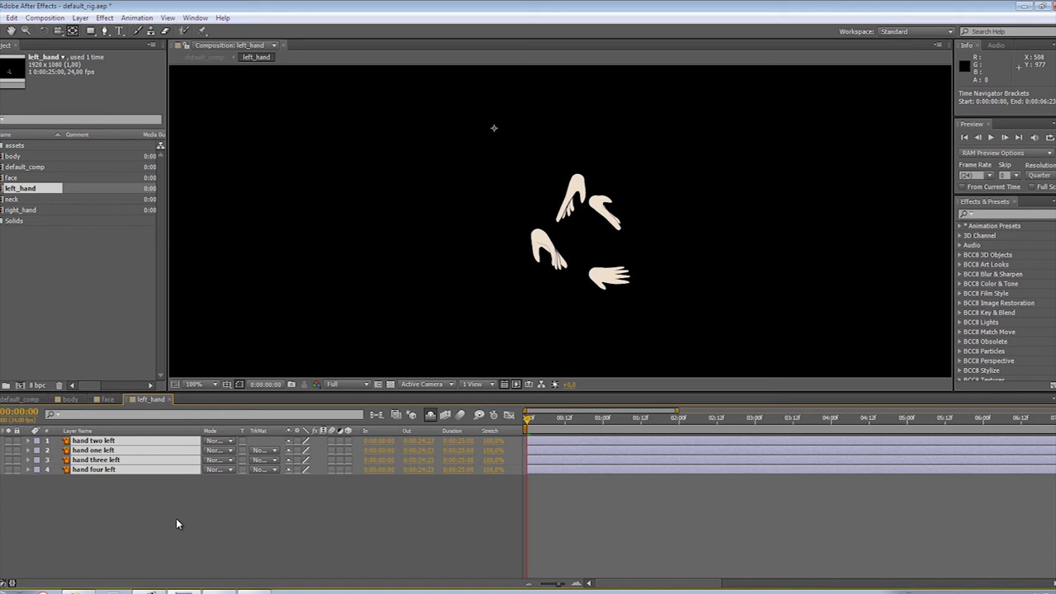
{"action": "key", "text": "alt+bracketright"}
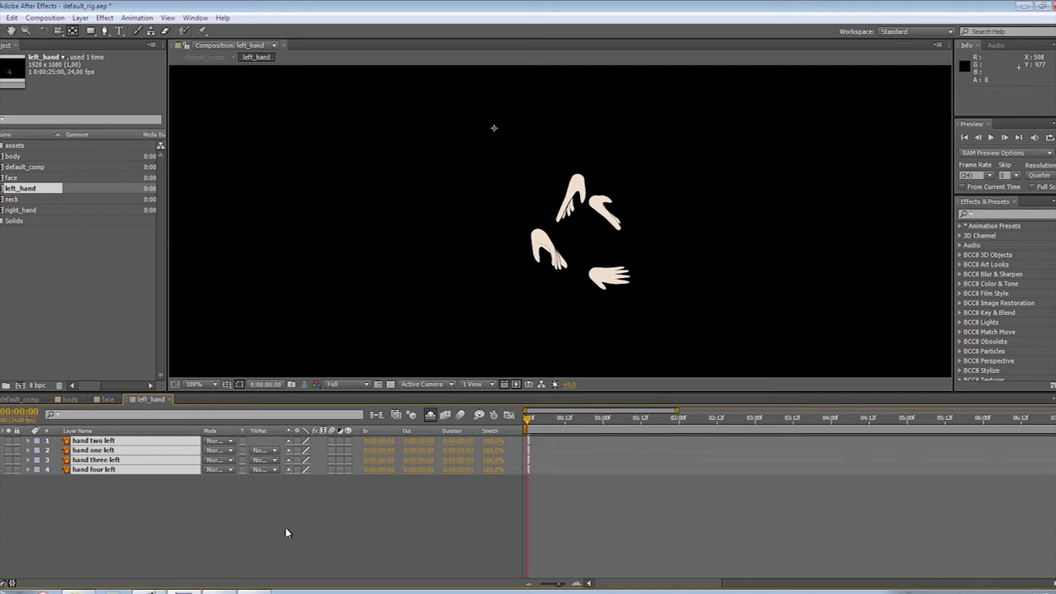
{"action": "left_click_drag", "start_coordinate": [553, 584], "coordinate": [589, 584]}
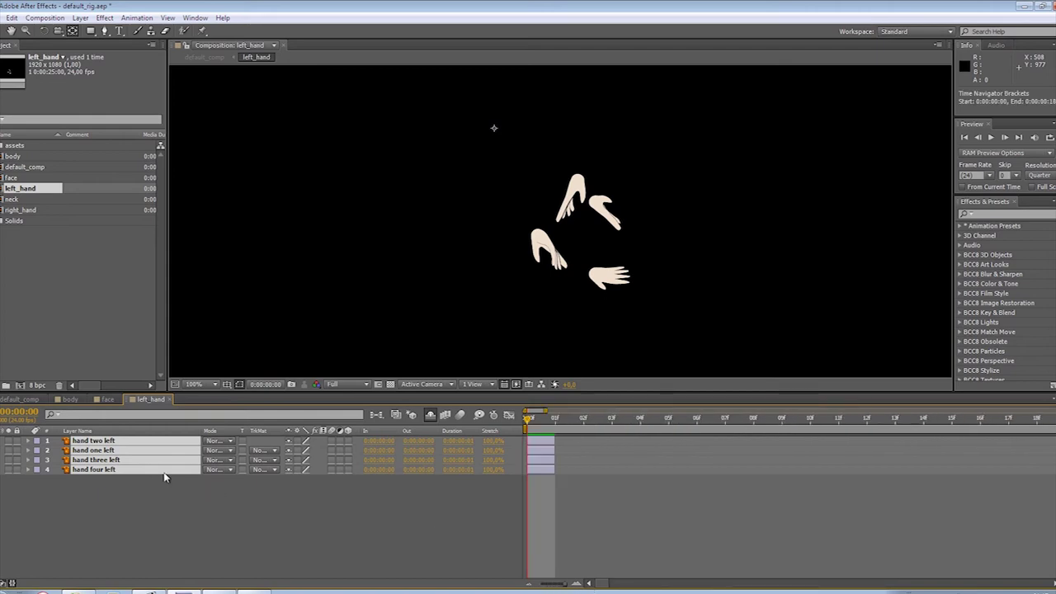
{"action": "left_click", "coordinate": [223, 514]}
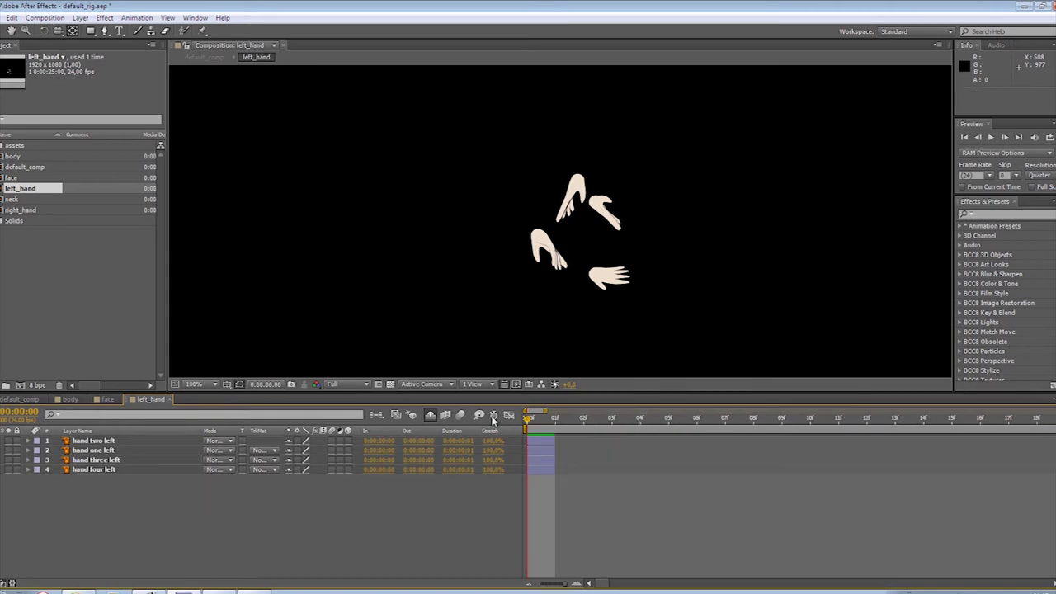
Move the hand one left layer to about 926.5, 509 so that it overlaps hand two left
{"action": "left_click", "coordinate": [99, 442]}
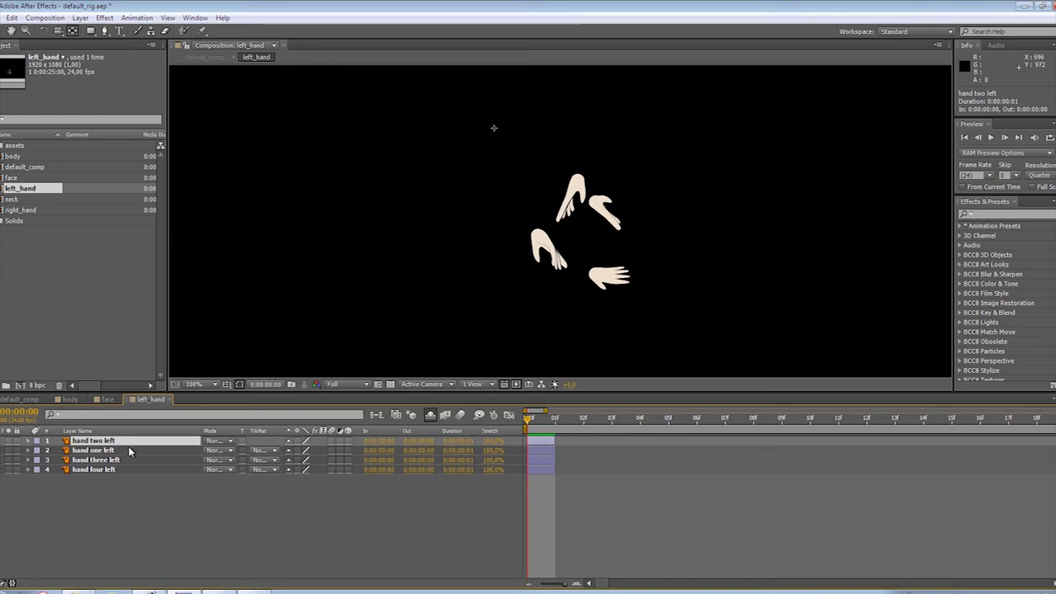
{"action": "left_click", "coordinate": [126, 452]}
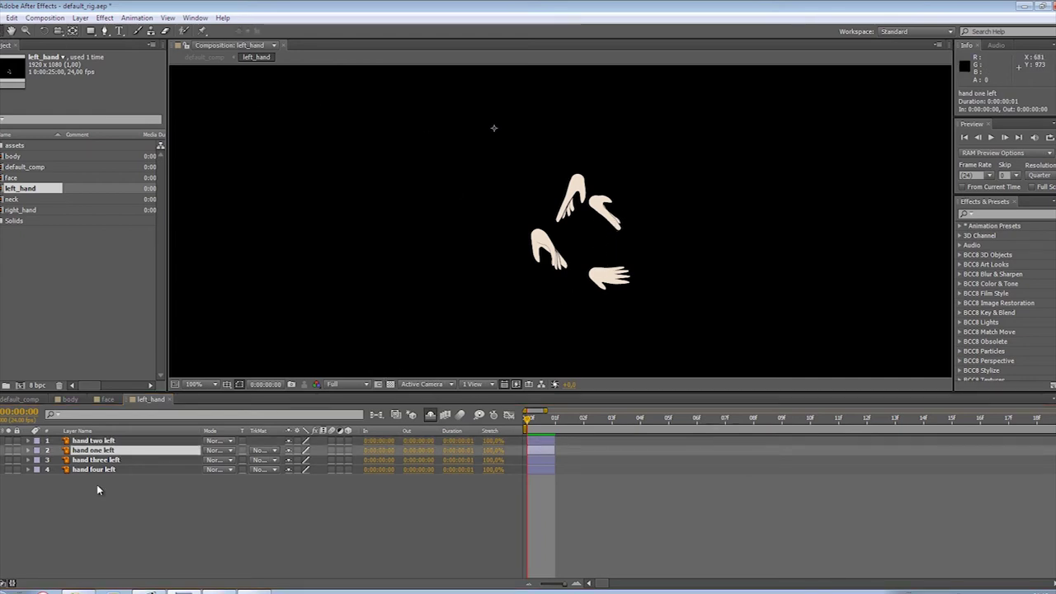
{"action": "key", "text": "p"}
{"action": "left_click_drag", "start_coordinate": [312, 460], "coordinate": [291, 460]}
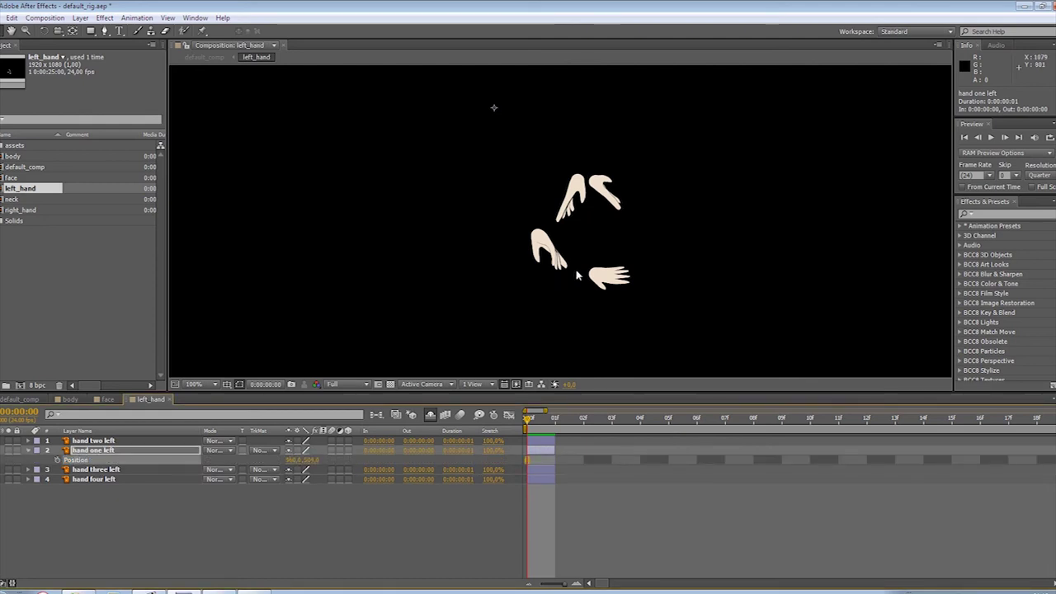
{"action": "scroll", "coordinate": [634, 169], "scroll_direction": "up", "scroll_amount": 1}
{"action": "left_click_drag", "start_coordinate": [643, 166], "coordinate": [605, 172]}
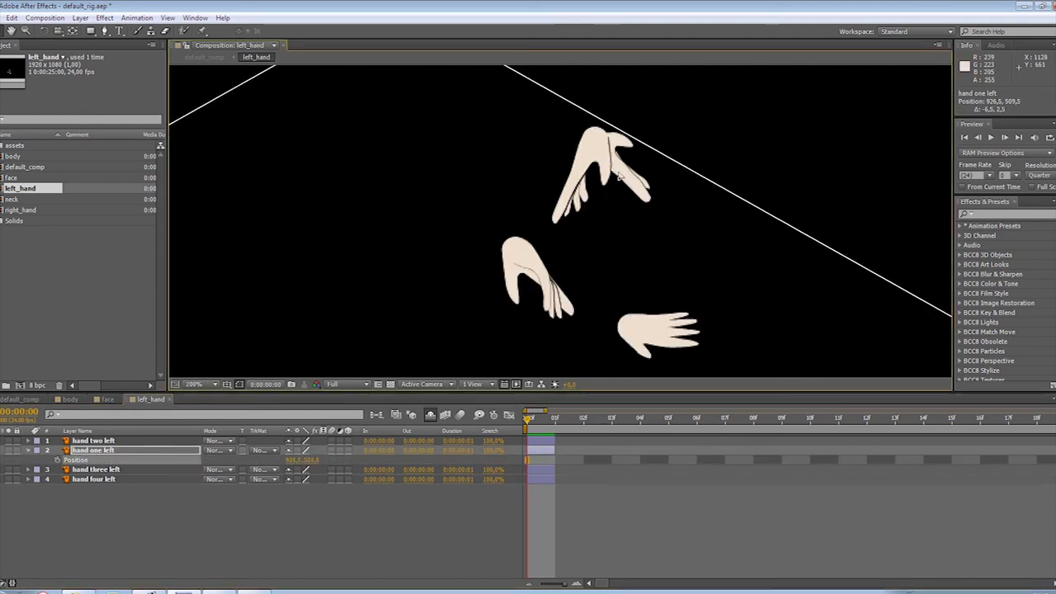
Place hand one left at the top of the stack in Difference blending mode and show the transparency grid
{"action": "left_click_drag", "start_coordinate": [145, 451], "coordinate": [147, 432]}
{"action": "left_click", "coordinate": [218, 441]}
{"action": "left_click", "coordinate": [281, 328]}
{"action": "left_click", "coordinate": [390, 384]}
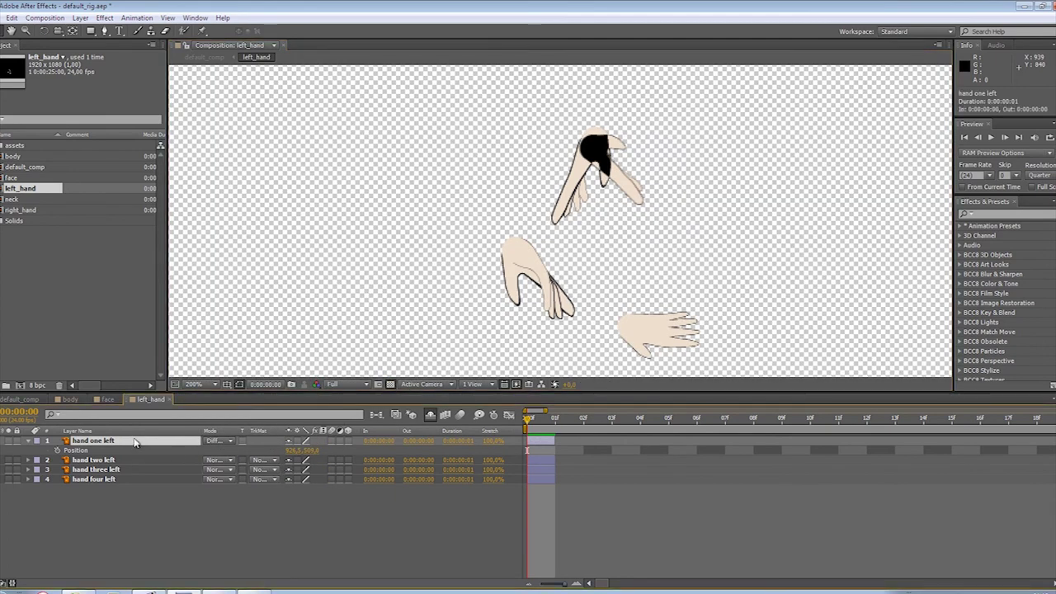
Move the anchor point of hand one left to its wrist with the Pan Behind tool
{"action": "key", "text": "shift+r"}
{"action": "left_click_drag", "start_coordinate": [303, 460], "coordinate": [310, 462]}
{"action": "scroll", "coordinate": [479, 157], "scroll_direction": "down", "scroll_amount": 1}
{"action": "left_click_drag", "start_coordinate": [490, 128], "coordinate": [576, 222]}
{"action": "key", "text": "ctrl+z"}
{"action": "key", "text": "y"}
{"action": "left_click_drag", "start_coordinate": [476, 113], "coordinate": [561, 211]}
Rotate hand one left around its wrist to about 54° and reveal its position together with the rotation
{"action": "key", "text": "r"}
{"action": "key", "text": "r"}
{"action": "mouse_move", "coordinate": [303, 455]}
{"action": "left_mouse_down"}
{"action": "mouse_move", "coordinate": [320, 453]}
{"action": "mouse_move", "coordinate": [298, 449]}
{"action": "left_mouse_up"}
{"action": "left_click", "coordinate": [137, 443]}
{"action": "key", "text": "shift+p"}
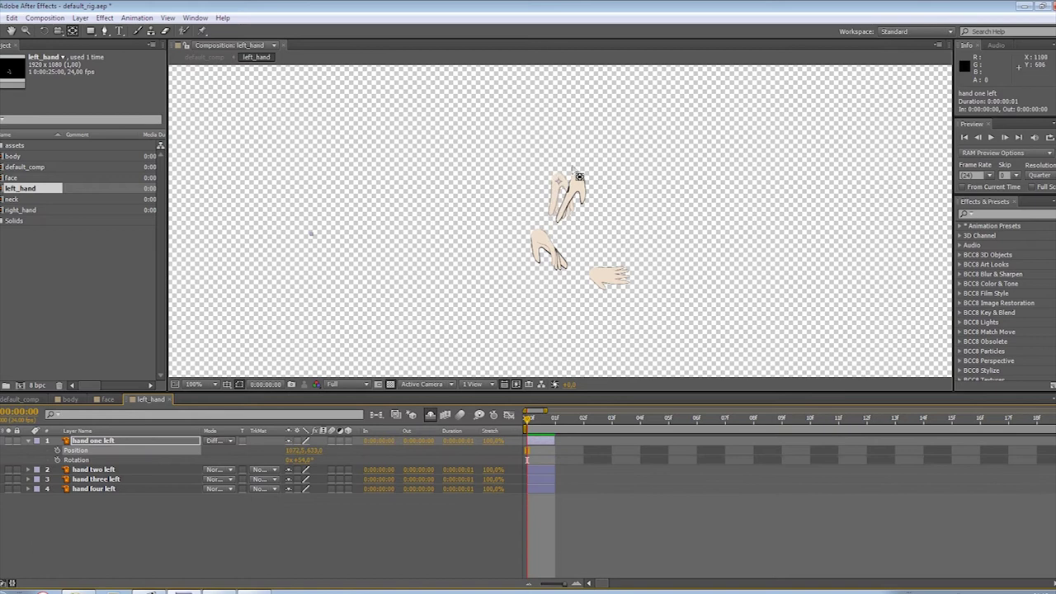
Move hand one left to 1106.3, 634.3 so that its wrist matches the wrist of hand two left
{"action": "key", "text": "v"}
{"action": "left_click_drag", "start_coordinate": [558, 183], "coordinate": [576, 186]}
{"action": "scroll", "coordinate": [579, 188], "scroll_direction": "up", "scroll_amount": 2}
{"action": "left_click_drag", "start_coordinate": [631, 80], "coordinate": [599, 193]}
{"action": "left_click", "coordinate": [323, 489]}
{"action": "scroll", "coordinate": [638, 228], "scroll_direction": "down", "scroll_amount": 1}
{"action": "scroll", "coordinate": [582, 207], "scroll_direction": "up", "scroll_amount": 1}
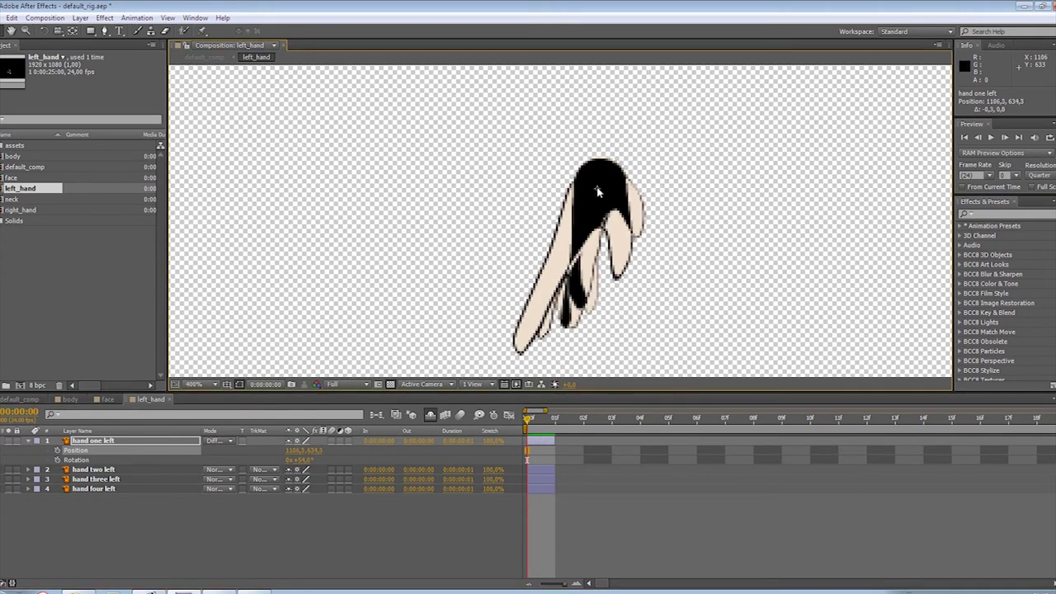
Return hand one left to Normal blending mode and set its rotation to 88°
{"action": "left_click", "coordinate": [232, 441]}
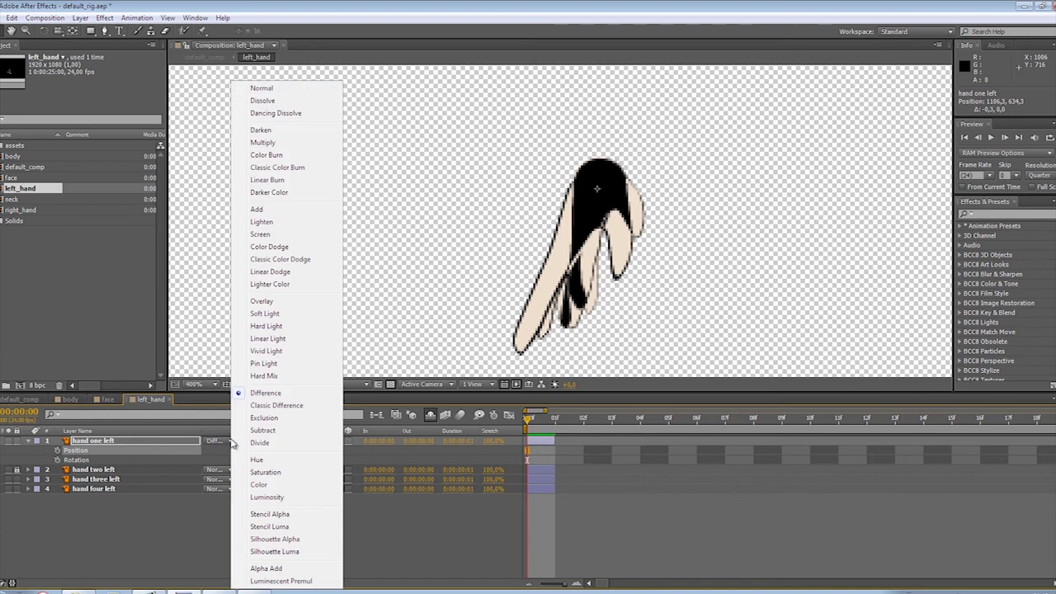
{"action": "left_click", "coordinate": [289, 92]}
{"action": "left_click_drag", "start_coordinate": [303, 462], "coordinate": [308, 462]}
{"action": "left_click", "coordinate": [307, 461]}
{"action": "type", "text": "40"}
{"action": "key", "text": "Return"}
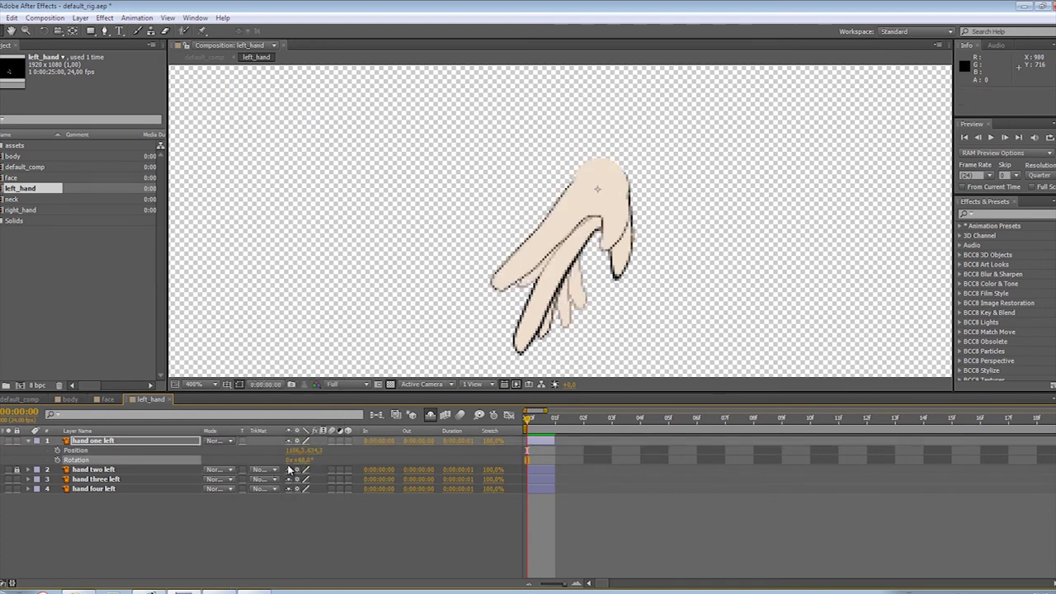
Place hand three left directly above hand two left in the stack and move its anchor point to its wrist
{"action": "left_click_drag", "start_coordinate": [104, 480], "coordinate": [103, 469]}
{"action": "key", "text": "p"}
{"action": "left_click_drag", "start_coordinate": [310, 481], "coordinate": [293, 476]}
{"action": "scroll", "coordinate": [430, 272], "scroll_direction": "down", "scroll_amount": 2}
{"action": "left_click_drag", "start_coordinate": [486, 122], "coordinate": [595, 239]}
Set hand three left to Difference blending mode and move it over the wrist of hand two left
{"action": "left_click", "coordinate": [232, 470]}
{"action": "left_click", "coordinate": [297, 405]}
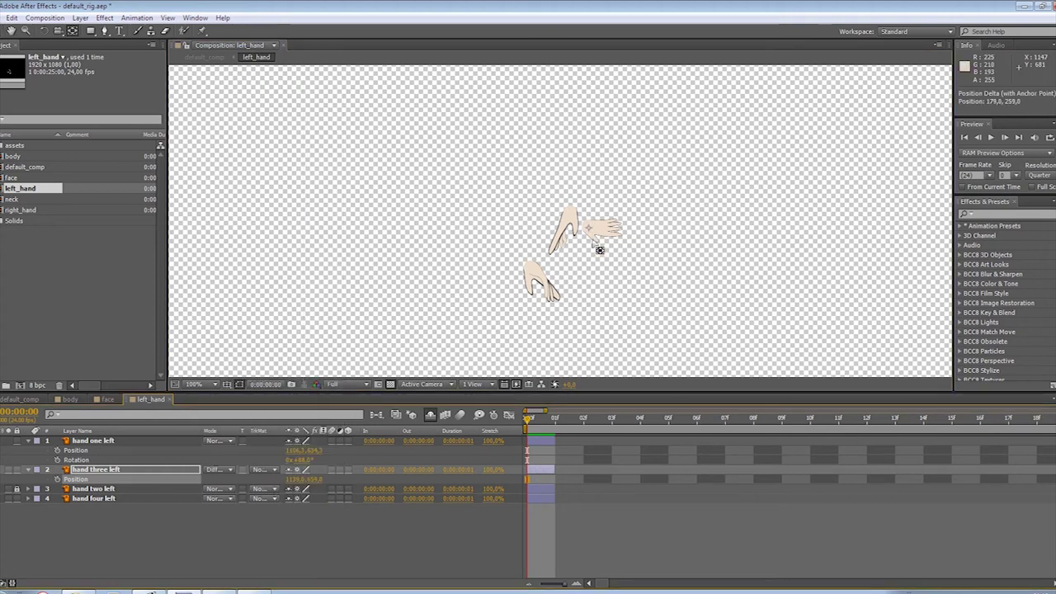
{"action": "left_click_drag", "start_coordinate": [302, 480], "coordinate": [297, 479]}
{"action": "left_click_drag", "start_coordinate": [292, 479], "coordinate": [275, 483]}
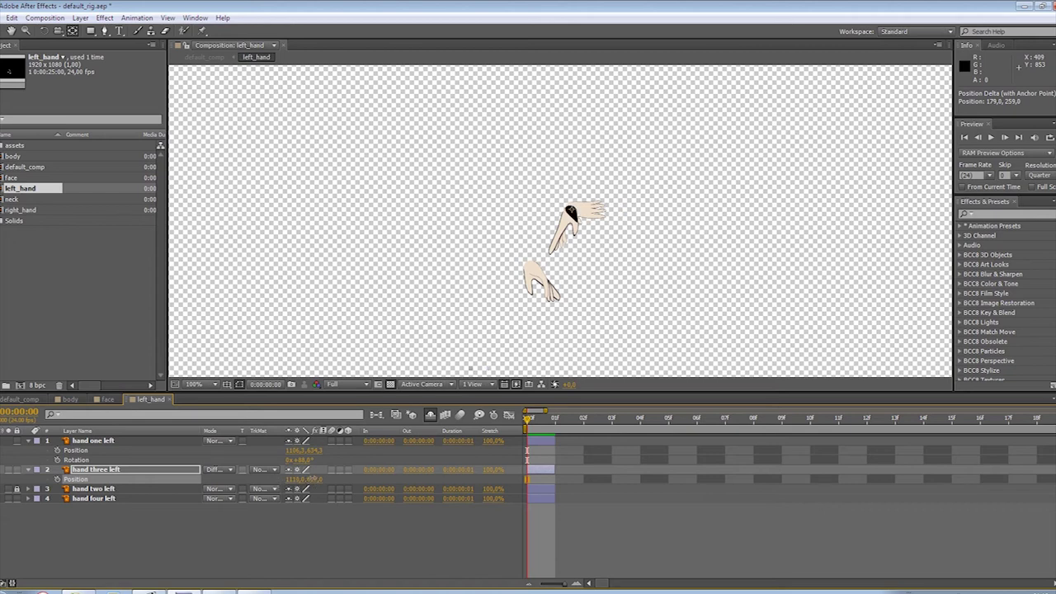
{"action": "scroll", "coordinate": [500, 231], "scroll_direction": "up", "scroll_amount": 4}
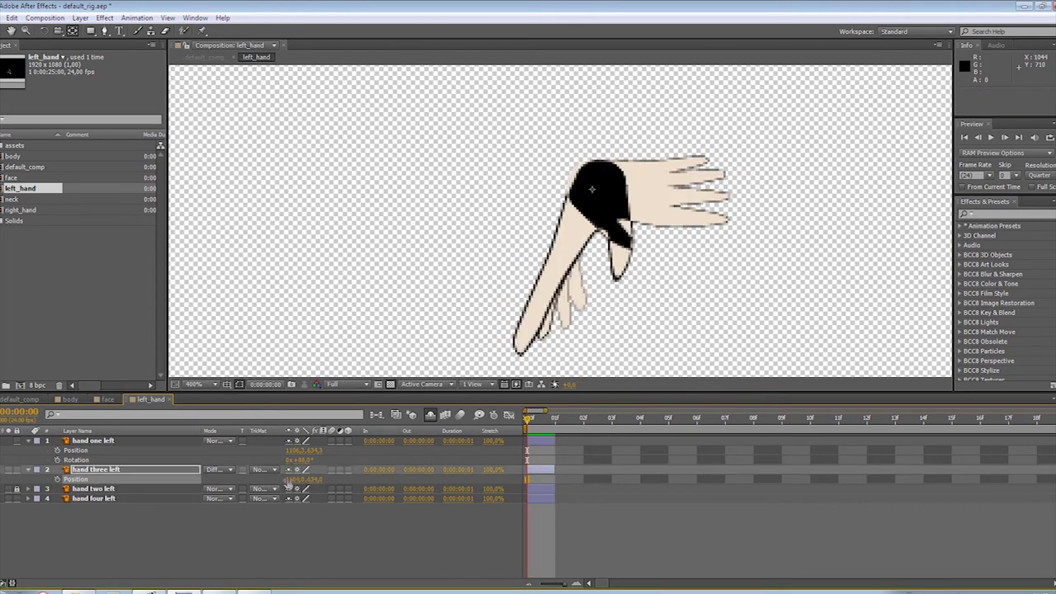
Rotate hand three left to about 96° and fine-tune its position over the wrist of hand two left
{"action": "key", "text": "shift+r"}
{"action": "mouse_move", "coordinate": [302, 489]}
{"action": "left_mouse_down"}
{"action": "mouse_move", "coordinate": [316, 483]}
{"action": "mouse_move", "coordinate": [290, 483]}
{"action": "mouse_move", "coordinate": [310, 484]}
{"action": "mouse_move", "coordinate": [300, 483]}
{"action": "left_mouse_up"}
{"action": "left_click_drag", "start_coordinate": [608, 191], "coordinate": [607, 183]}
Place hand four left directly above hand two left in the stack and move it to 1029, 443 over the wrist
{"action": "left_click", "coordinate": [95, 509]}
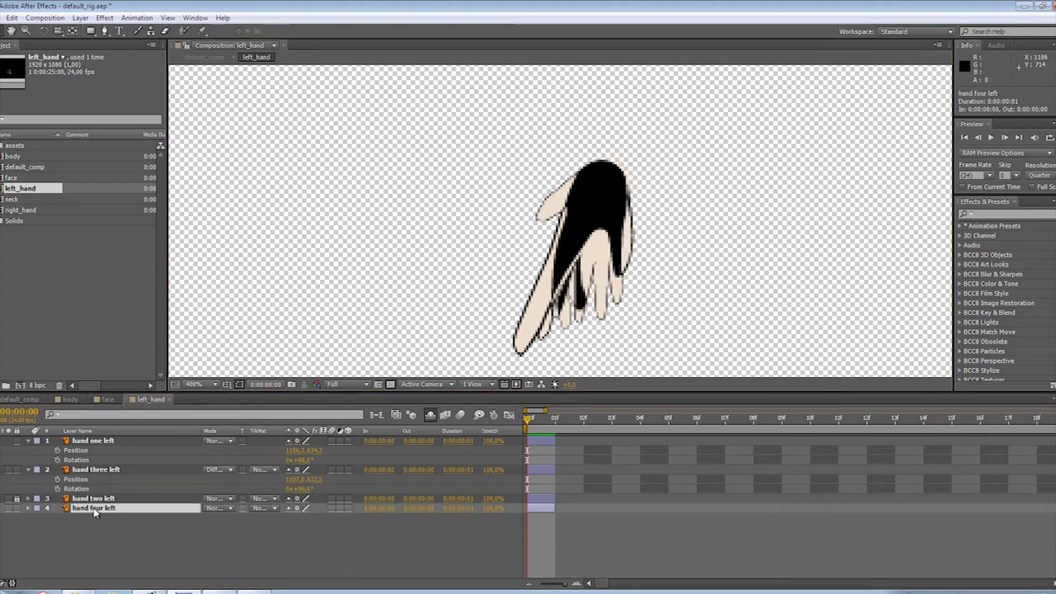
{"action": "left_click", "coordinate": [0, 498]}
{"action": "left_click_drag", "start_coordinate": [98, 509], "coordinate": [93, 477]}
{"action": "scroll", "coordinate": [485, 314], "scroll_direction": "down", "scroll_amount": 1}
{"action": "left_click_drag", "start_coordinate": [485, 312], "coordinate": [580, 213]}
Set hand four left to Difference blending mode and move its anchor point to its wrist
{"action": "left_click", "coordinate": [216, 499]}
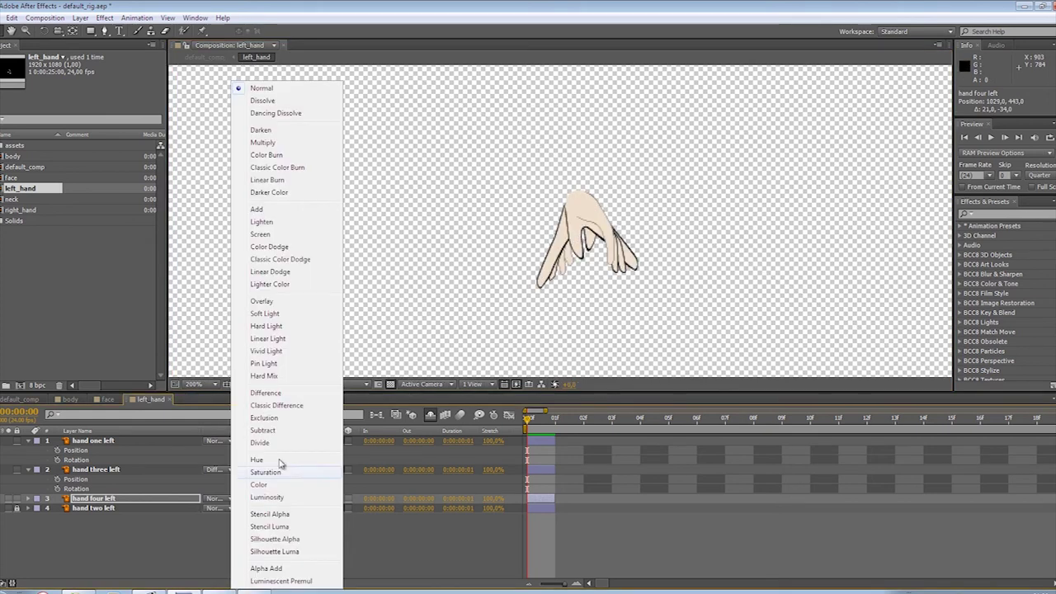
{"action": "left_click", "coordinate": [266, 393]}
{"action": "key", "text": "period"}
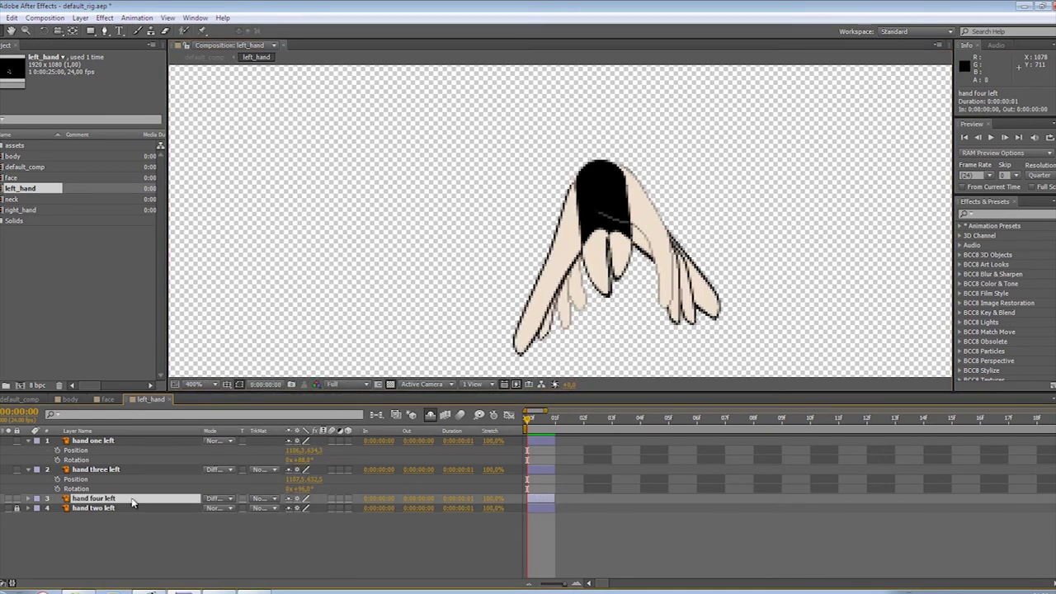
{"action": "key", "text": "r"}
{"action": "scroll", "coordinate": [314, 190], "scroll_direction": "down", "scroll_amount": 2}
{"action": "key", "text": "y"}
{"action": "left_click_drag", "start_coordinate": [530, 106], "coordinate": [571, 214]}
{"action": "key", "text": "period"}
{"action": "key", "text": "period"}
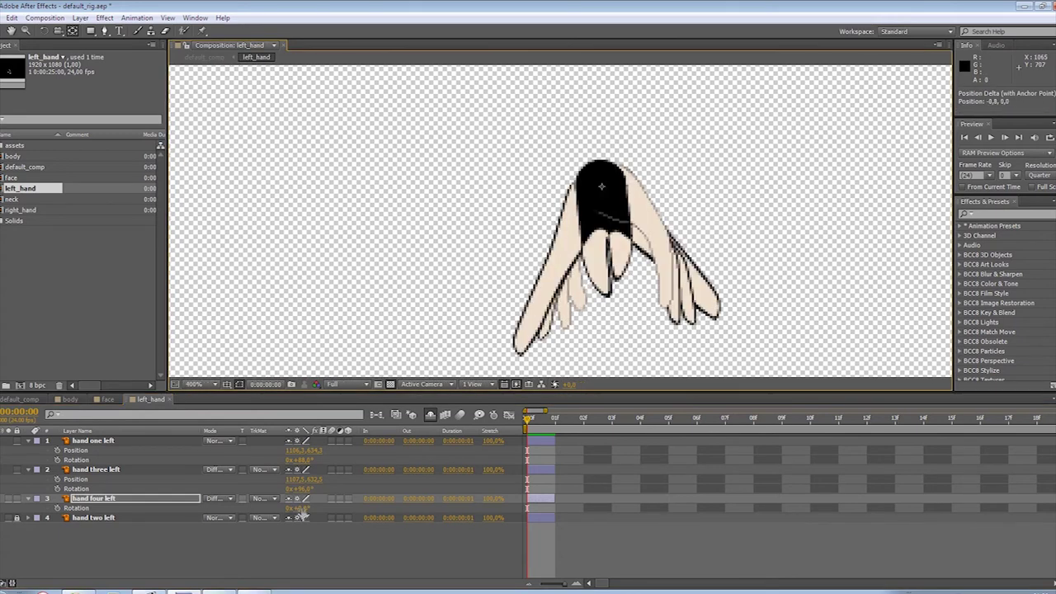
Rotate hand four left to about 39° and align its wrist with hand two left at position 1107.8, 632.5
{"action": "left_click_drag", "start_coordinate": [302, 509], "coordinate": [316, 509]}
{"action": "left_click", "coordinate": [1, 31]}
{"action": "left_click_drag", "start_coordinate": [599, 212], "coordinate": [597, 211]}
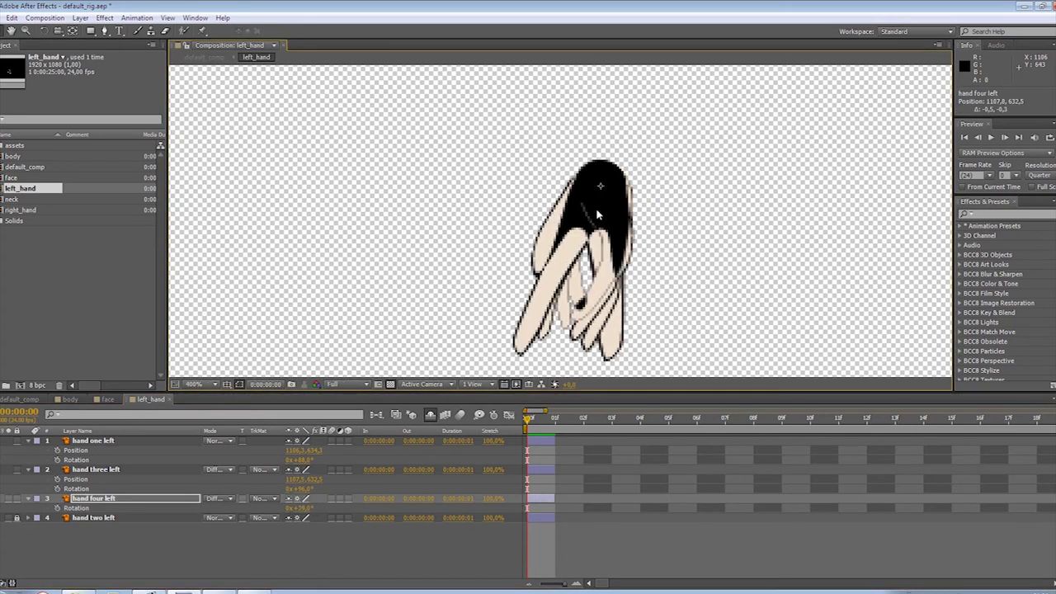
Return hand four left to Normal blending mode and sequence all four hand layers one after another without overlap
{"action": "left_click", "coordinate": [212, 496]}
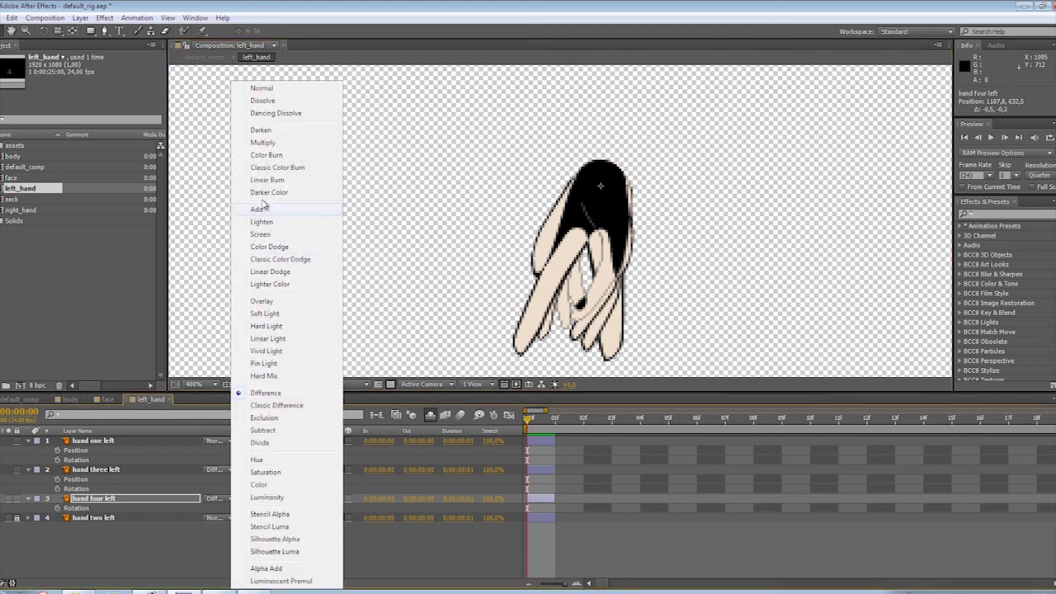
{"action": "left_click", "coordinate": [248, 86]}
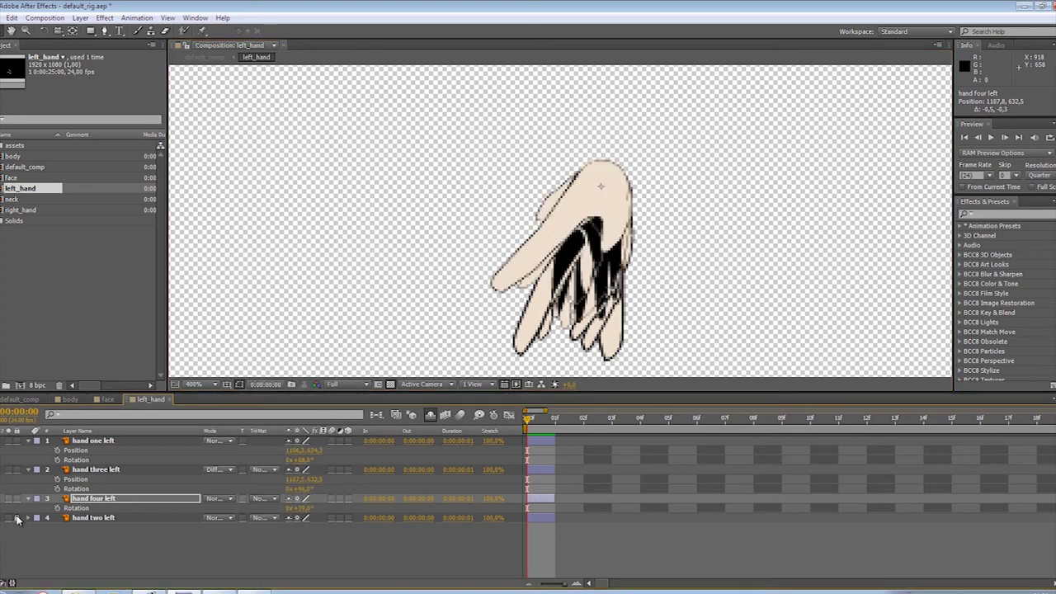
{"action": "left_click_drag", "start_coordinate": [211, 564], "coordinate": [89, 445]}
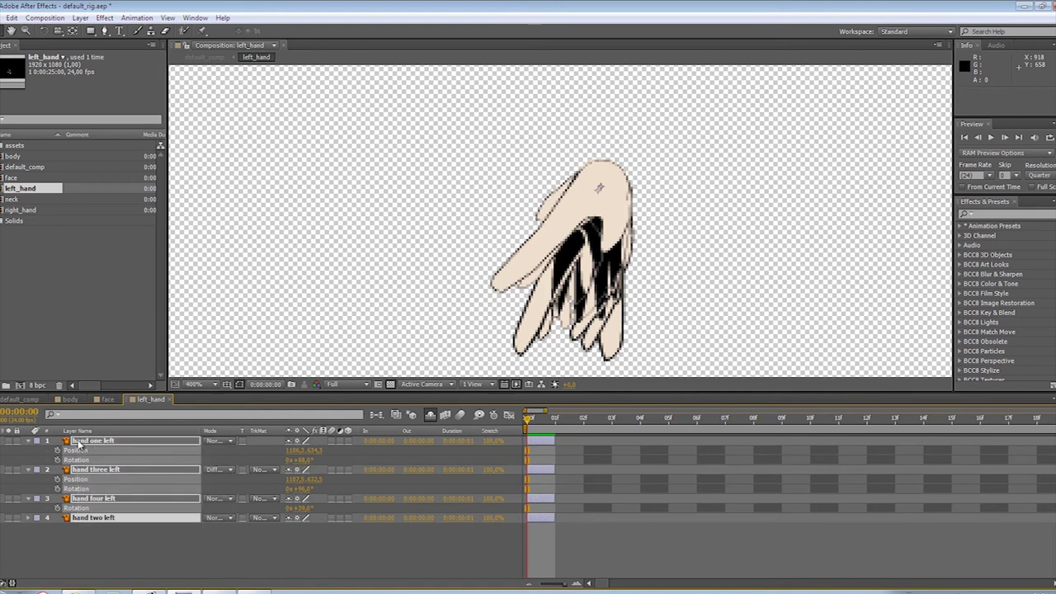
{"action": "right_click", "coordinate": [94, 443]}
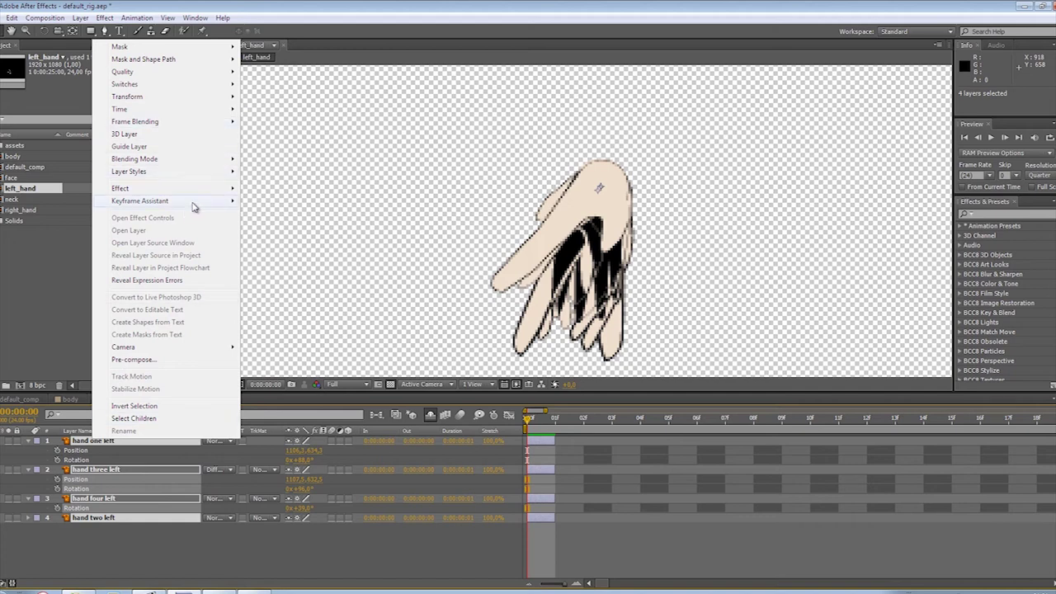
{"action": "mouse_move", "coordinate": [196, 203]}
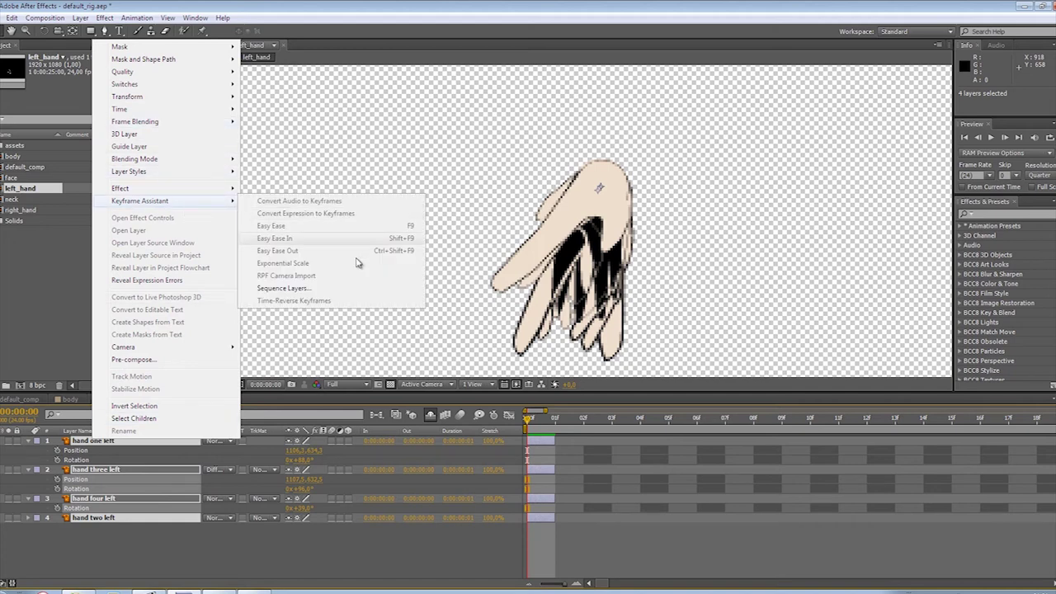
{"action": "left_click", "coordinate": [321, 293]}
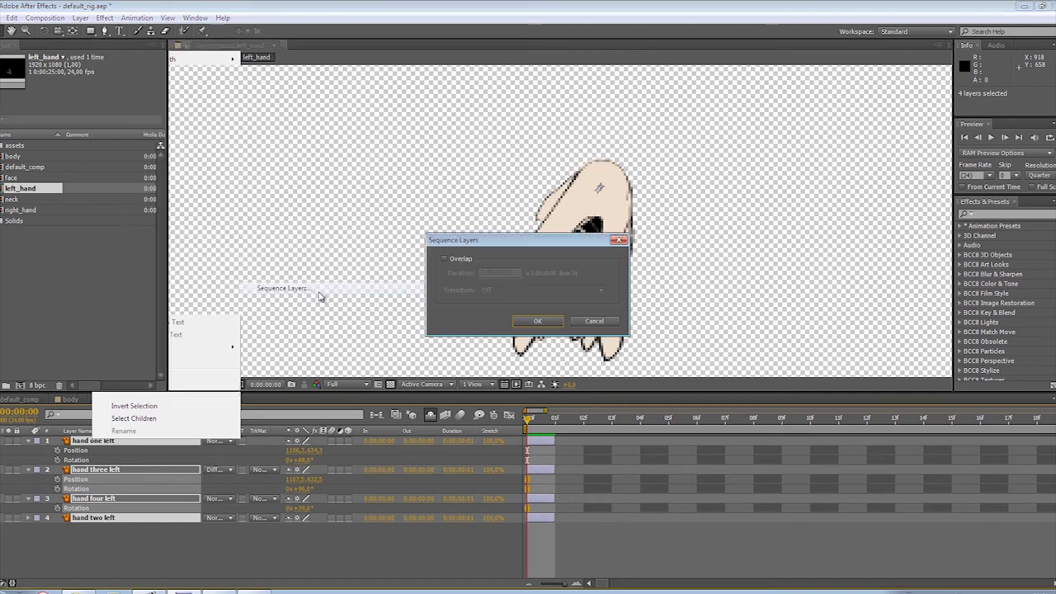
{"action": "left_click", "coordinate": [536, 319]}
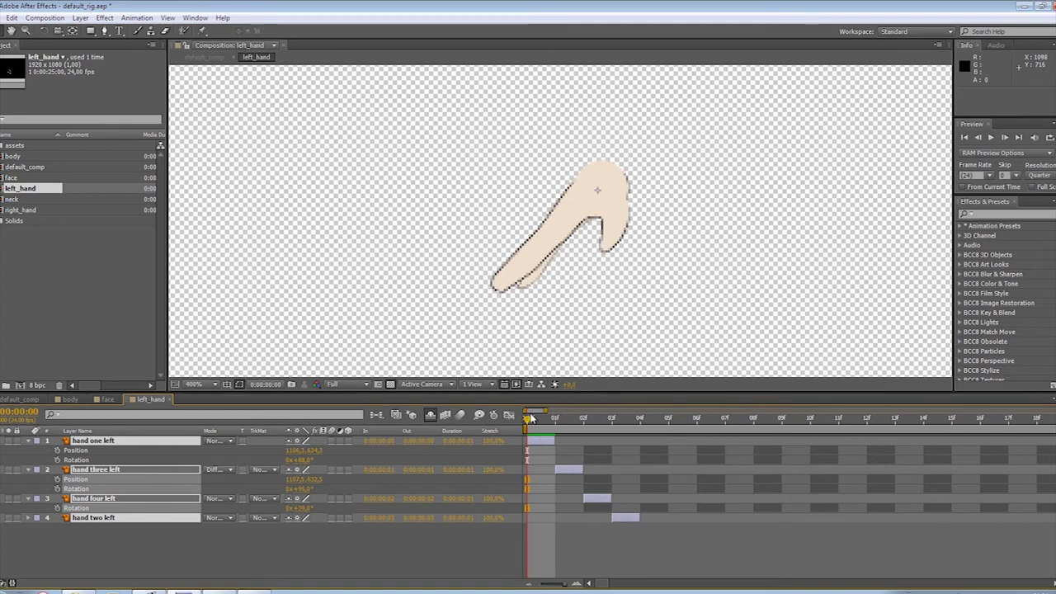
Trim the composition to the sequenced hand frames and step through them to compare the hands
{"action": "mouse_move", "coordinate": [535, 421]}
{"action": "left_mouse_down"}
{"action": "mouse_move", "coordinate": [642, 422]}
{"action": "mouse_move", "coordinate": [621, 426]}
{"action": "left_mouse_up"}
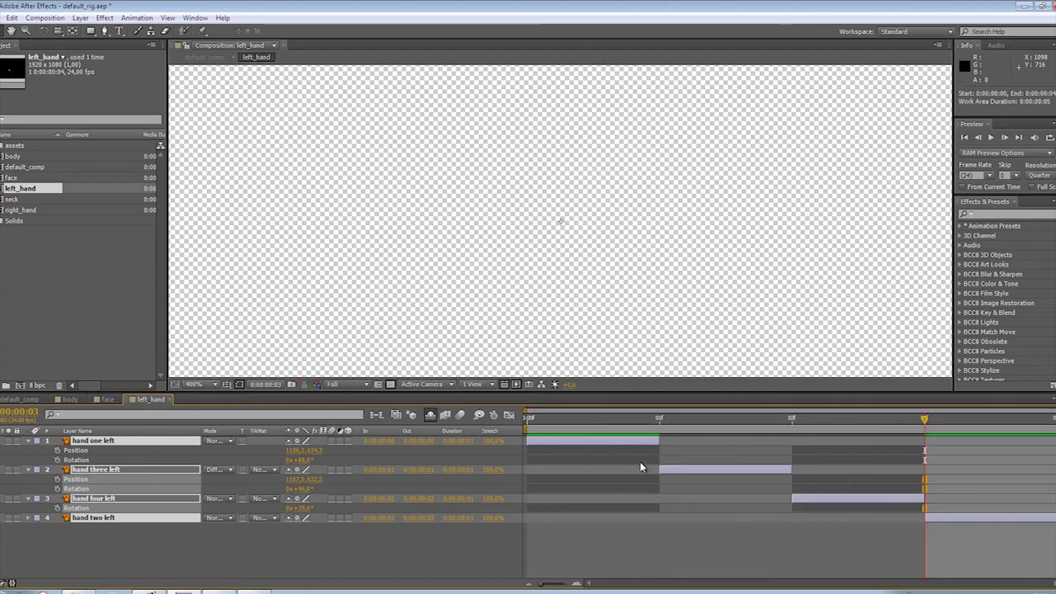
{"action": "key", "text": "Home"}
{"action": "scroll", "coordinate": [566, 231], "scroll_direction": "down", "scroll_amount": 1}
{"action": "left_click_drag", "start_coordinate": [649, 284], "coordinate": [557, 221]}
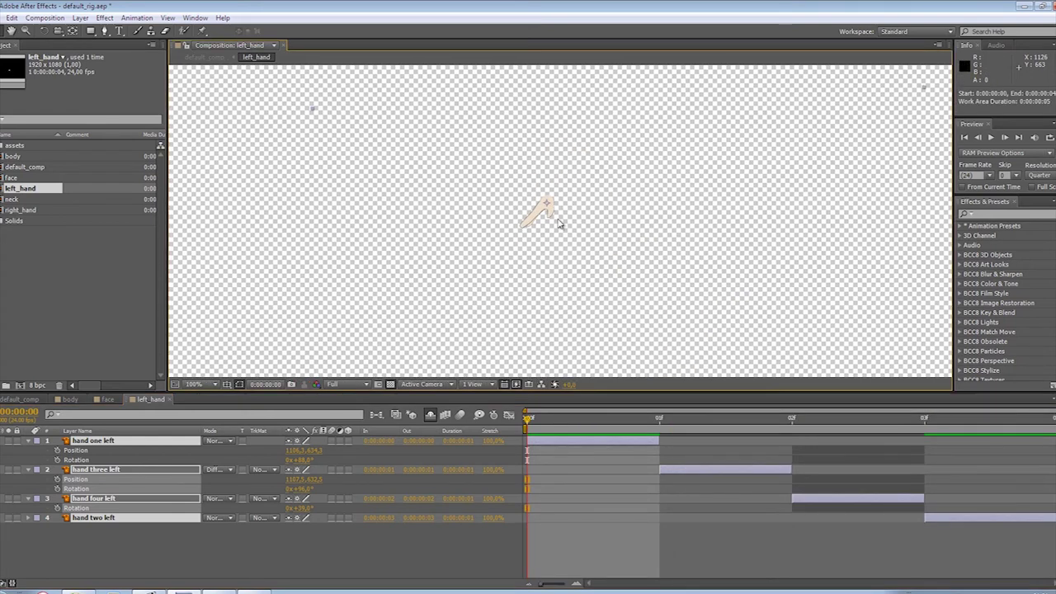
{"action": "scroll", "coordinate": [557, 221], "scroll_direction": "up", "scroll_amount": 1}
{"action": "left_click_drag", "start_coordinate": [604, 423], "coordinate": [639, 426]}
{"action": "mouse_move", "coordinate": [791, 417]}
{"action": "left_mouse_down"}
{"action": "mouse_move", "coordinate": [1012, 423]}
{"action": "mouse_move", "coordinate": [534, 422]}
{"action": "mouse_move", "coordinate": [1013, 425]}
{"action": "mouse_move", "coordinate": [387, 407]}
{"action": "left_mouse_up"}
{"action": "key", "text": "Page_Down"}
{"action": "key", "text": "Page_Down"}
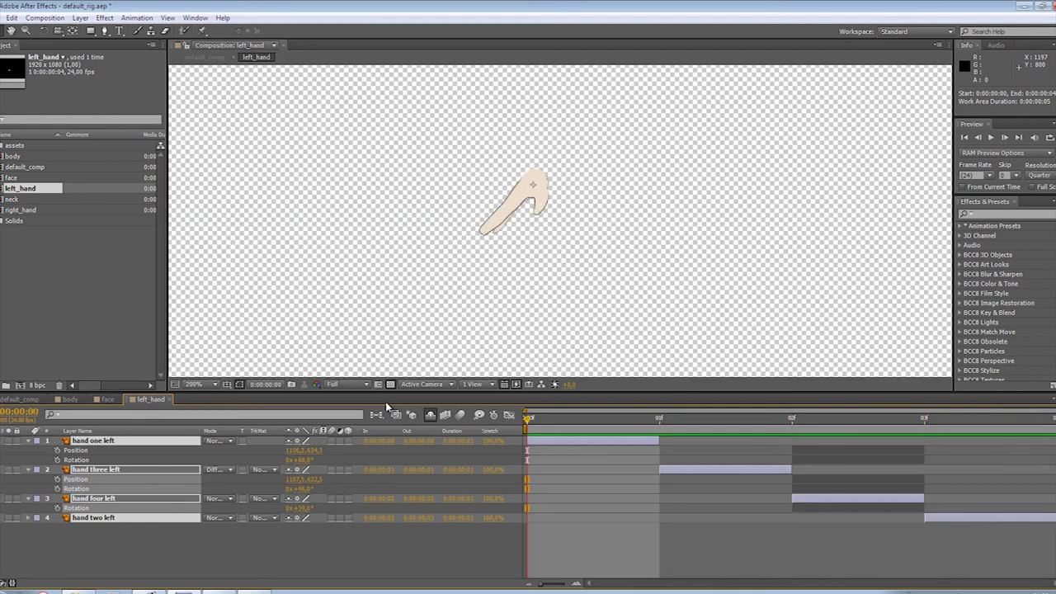
{"action": "key", "text": "Page_Up"}
{"action": "key", "text": "Page_Down"}
Shift the hand three left layer to frame 0 so it overlaps hand one left
{"action": "left_click", "coordinate": [666, 504]}
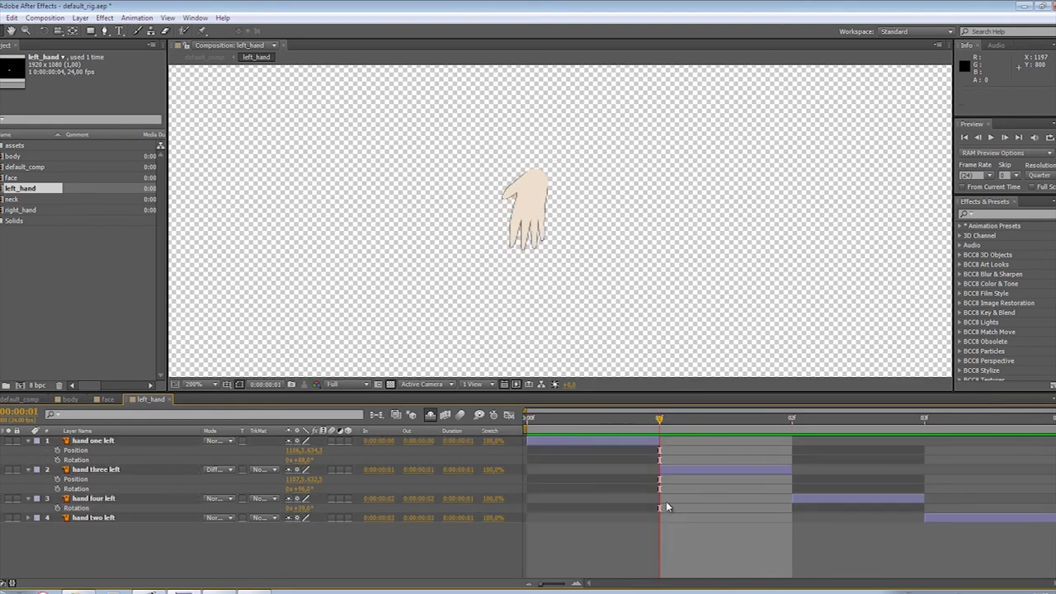
{"action": "left_click_drag", "start_coordinate": [679, 477], "coordinate": [559, 473]}
{"action": "left_click", "coordinate": [538, 419]}
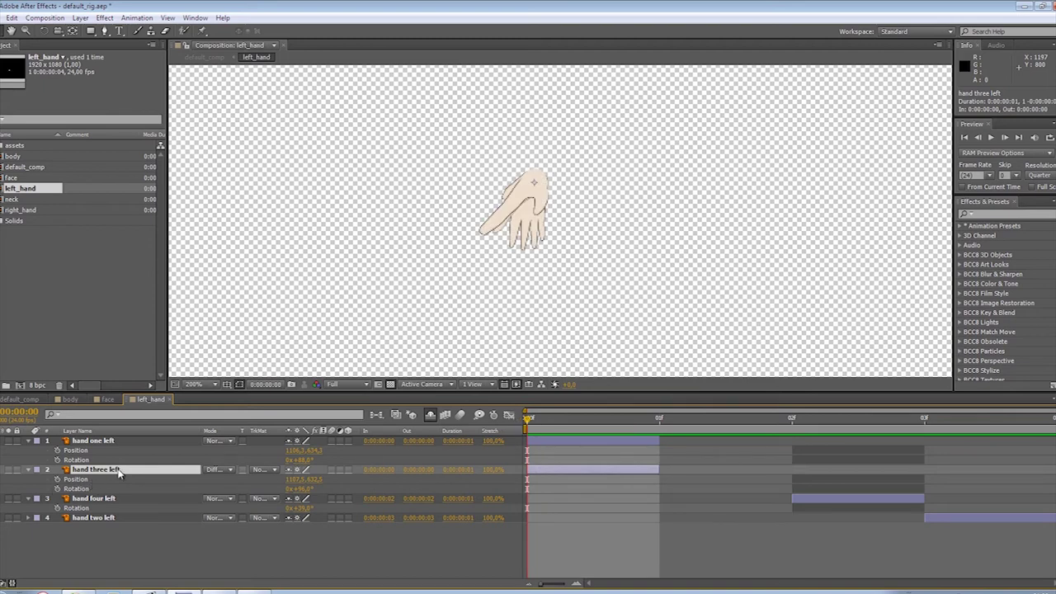
Mirror hand three left with a scale of -100, 100% and rotate it to about -56°
{"action": "key", "text": "shift+s"}
{"action": "left_click", "coordinate": [302, 488]}
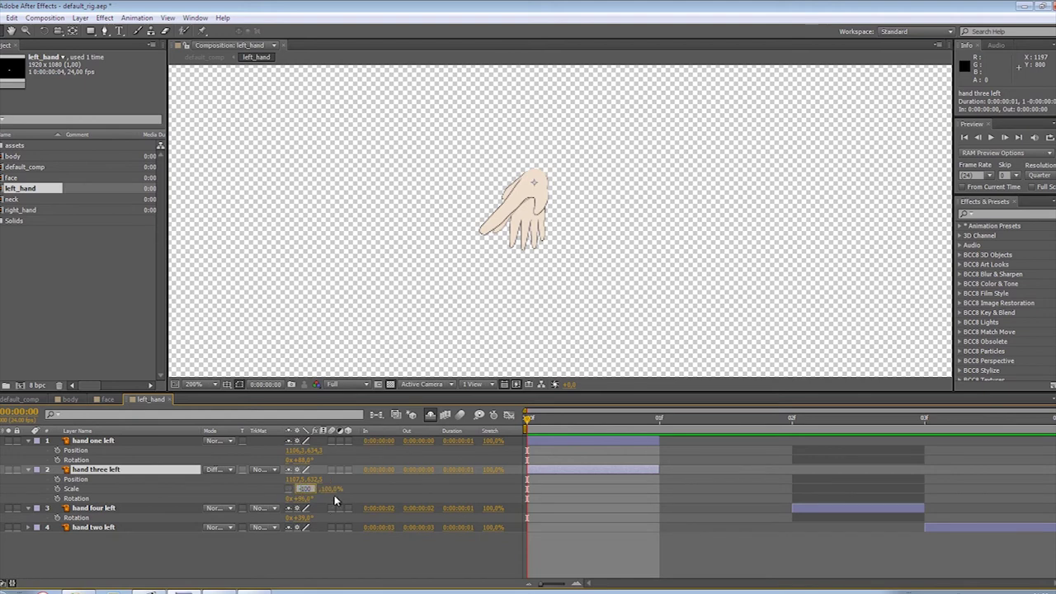
{"action": "type", "text": "-100"}
{"action": "left_click", "coordinate": [380, 489]}
{"action": "mouse_move", "coordinate": [312, 499]}
{"action": "left_mouse_down"}
{"action": "mouse_move", "coordinate": [262, 499]}
{"action": "mouse_move", "coordinate": [291, 500]}
{"action": "left_mouse_up"}
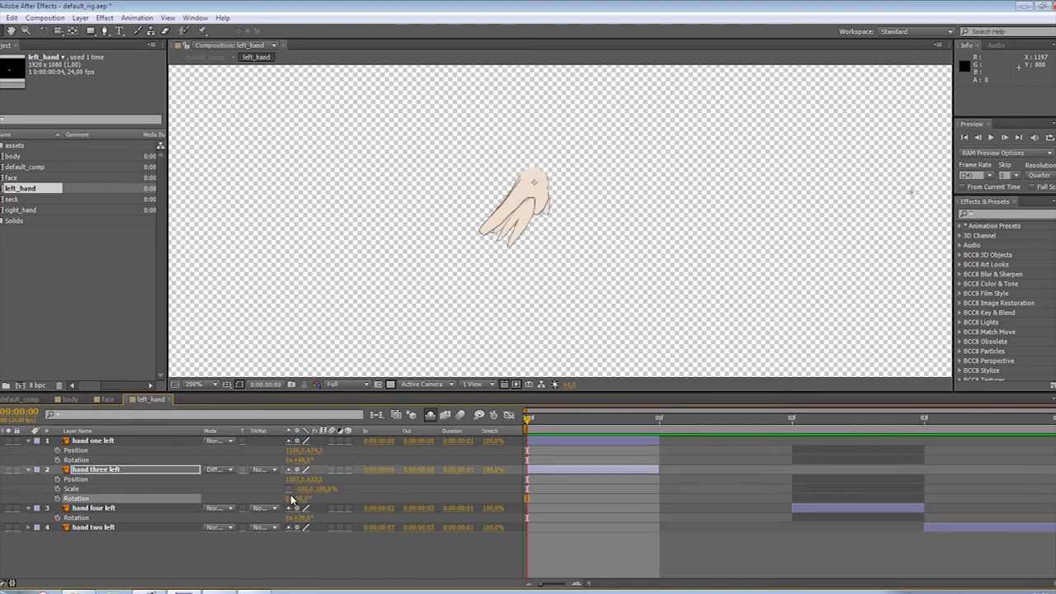
{"action": "left_click", "coordinate": [304, 500]}
{"action": "left_click", "coordinate": [289, 489]}
Move hand three left back to frame 1 and flip between frames to compare it with hand one left
{"action": "left_click_drag", "start_coordinate": [597, 474], "coordinate": [664, 473]}
{"action": "left_click", "coordinate": [676, 418]}
{"action": "left_click", "coordinate": [528, 421]}
{"action": "key", "text": "Page_Down"}
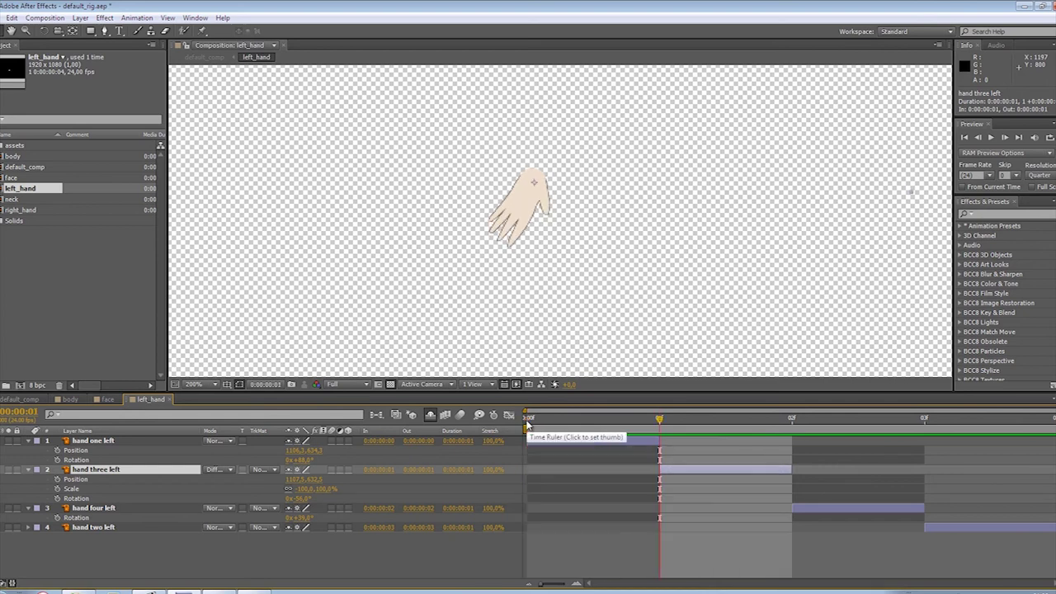
{"action": "key", "text": "Page_Up"}
{"action": "key", "text": "Page_Down"}
{"action": "key", "text": "Page_Up"}
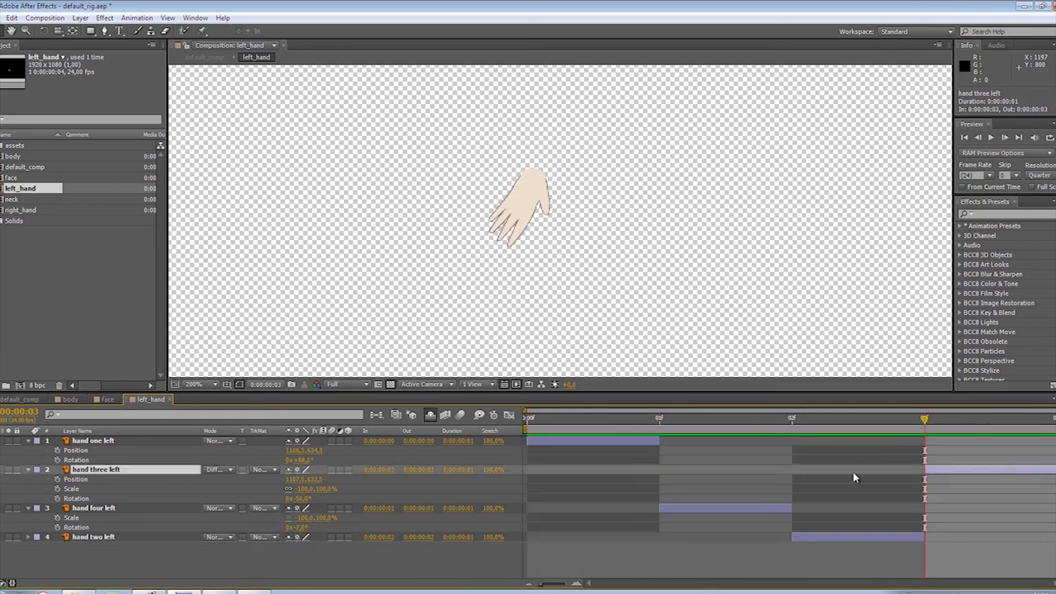
Shift hand three left to frame 2 over hand two left and set its blending mode to Normal
{"action": "key", "text": "alt+Page_Up"}
{"action": "left_click", "coordinate": [802, 421]}
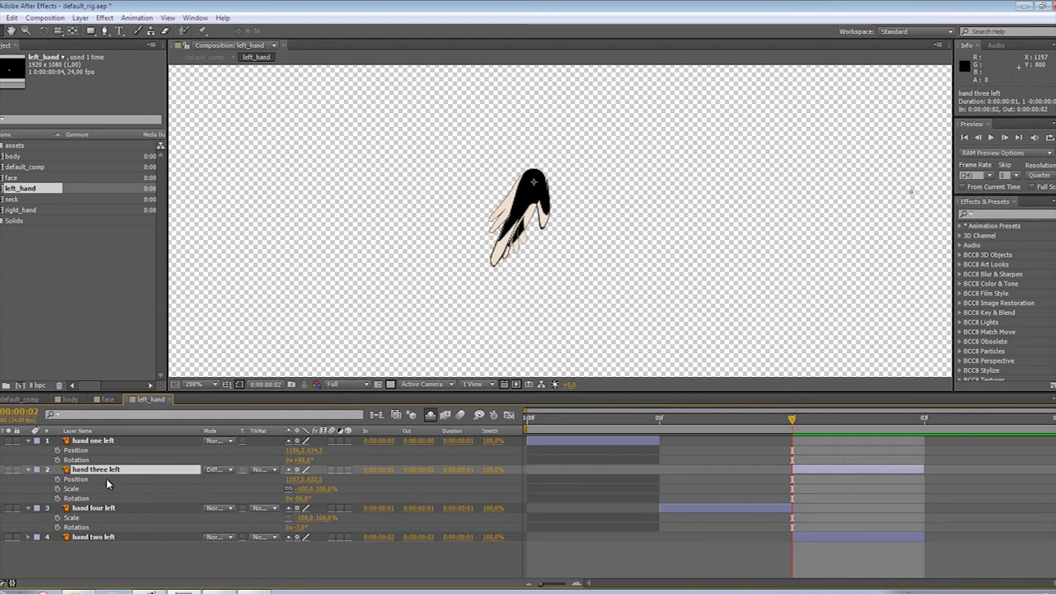
{"action": "left_click", "coordinate": [226, 474]}
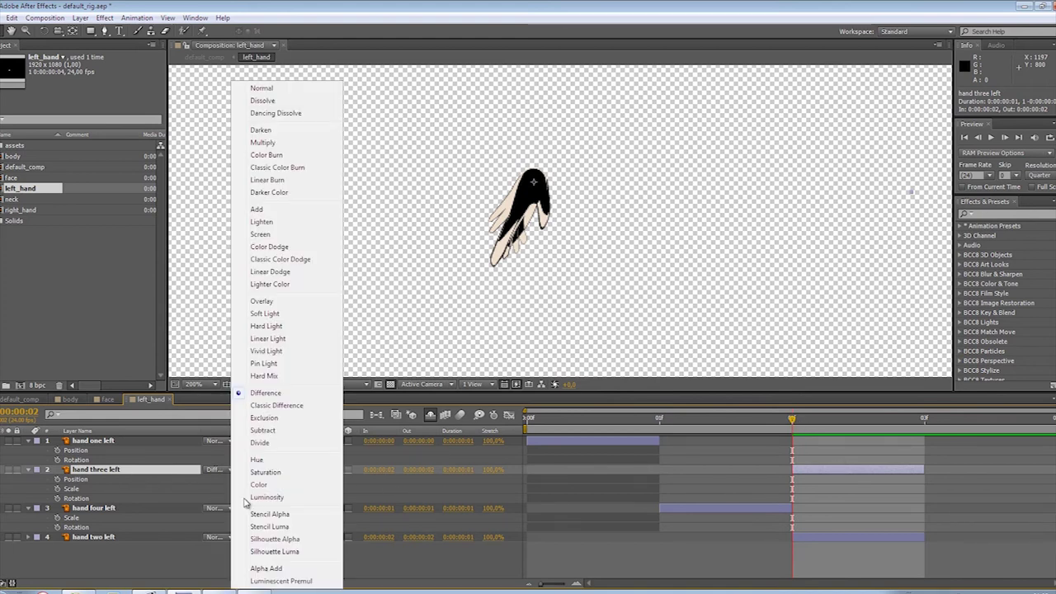
{"action": "left_click", "coordinate": [284, 88]}
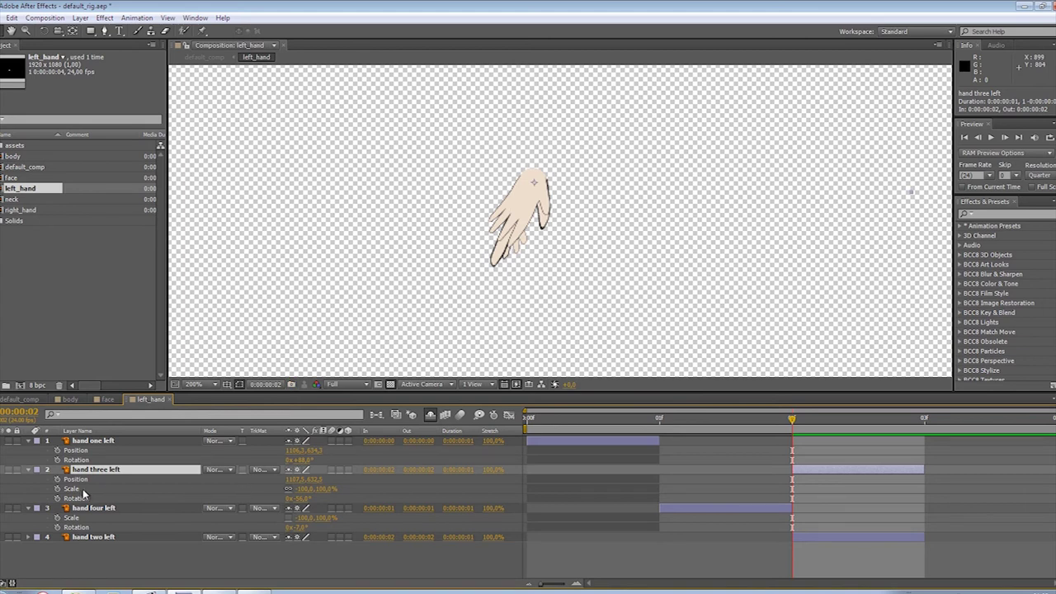
Enlarge hand three left to a scale of -111, 111%
{"action": "left_click", "coordinate": [302, 488]}
{"action": "left_click", "coordinate": [389, 485]}
{"action": "left_click_drag", "start_coordinate": [300, 490], "coordinate": [299, 492]}
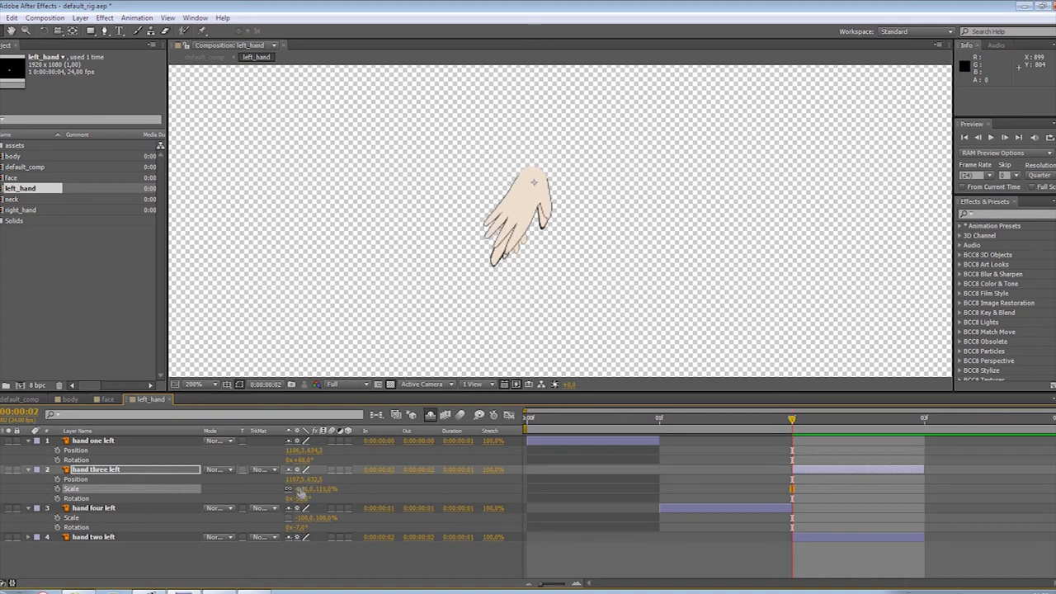
{"action": "left_click", "coordinate": [245, 493]}
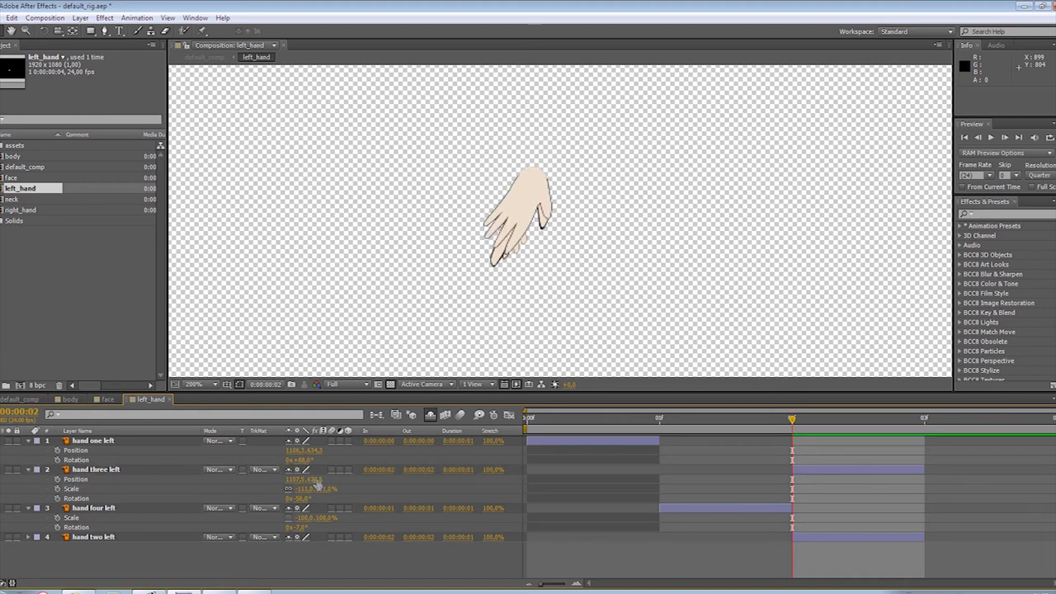
Set hand three left to Difference blending mode and adjust its vertical position to 634.5
{"action": "left_click", "coordinate": [317, 482]}
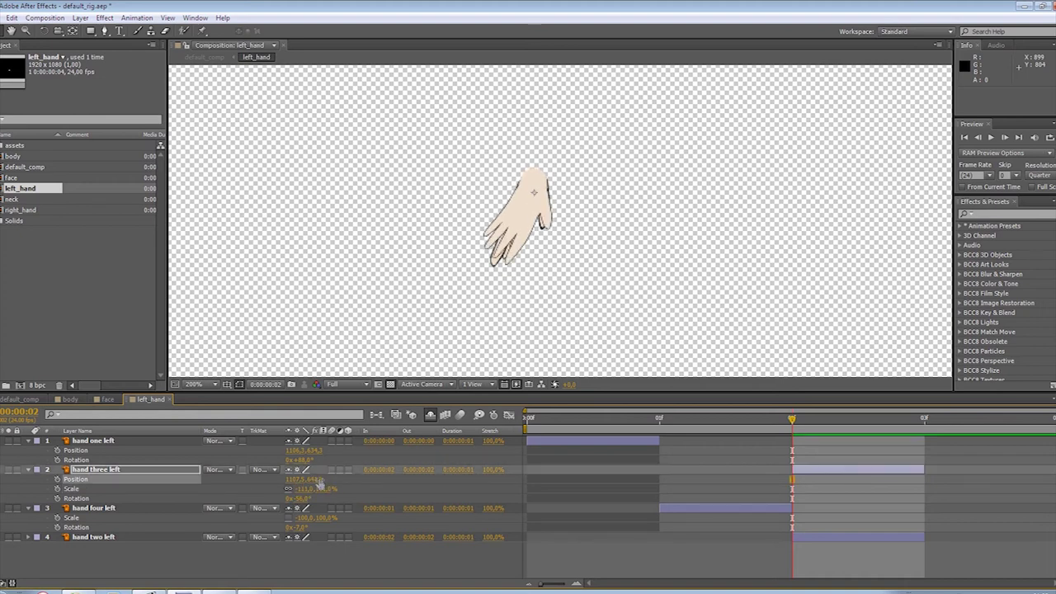
{"action": "left_click", "coordinate": [223, 473]}
{"action": "left_click", "coordinate": [268, 395]}
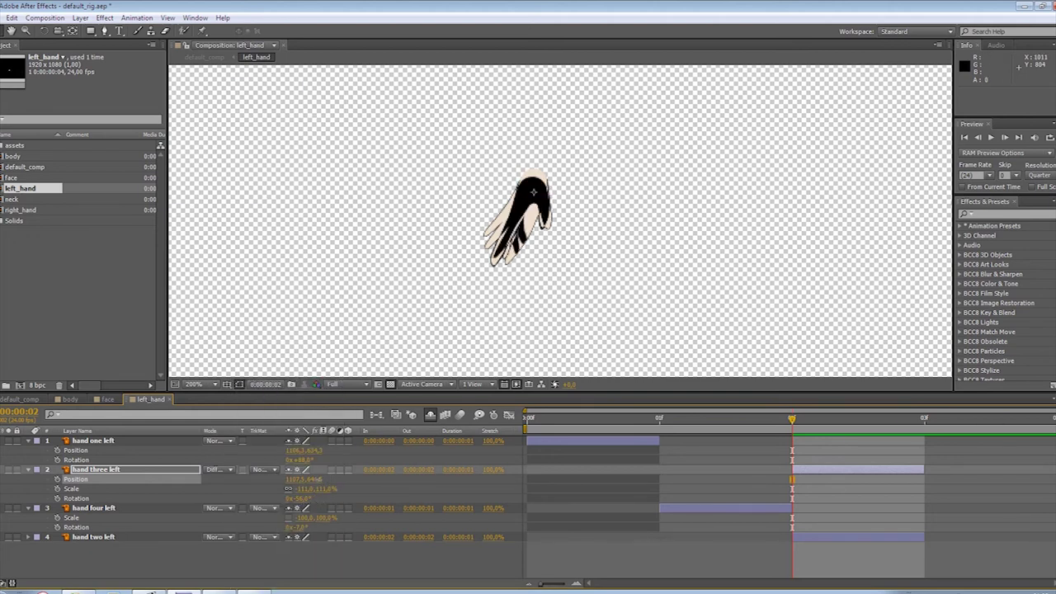
{"action": "left_click_drag", "start_coordinate": [312, 479], "coordinate": [315, 485]}
{"action": "scroll", "coordinate": [545, 235], "scroll_direction": "up", "scroll_amount": 2}
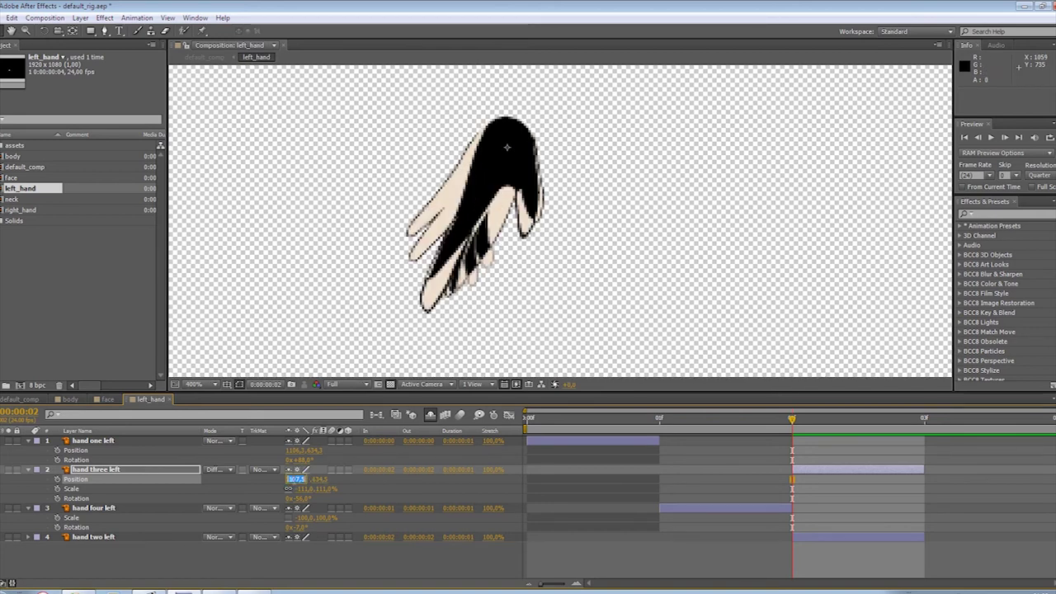
Fine-tune the horizontal placement of hand three left over the wrist of hand two left, ending at about 1110.3, 634.8
{"action": "left_click", "coordinate": [266, 485]}
{"action": "left_click_drag", "start_coordinate": [288, 481], "coordinate": [294, 484]}
{"action": "left_click_drag", "start_coordinate": [288, 479], "coordinate": [288, 481]}
{"action": "left_click", "coordinate": [287, 479]}
{"action": "left_click", "coordinate": [277, 480]}
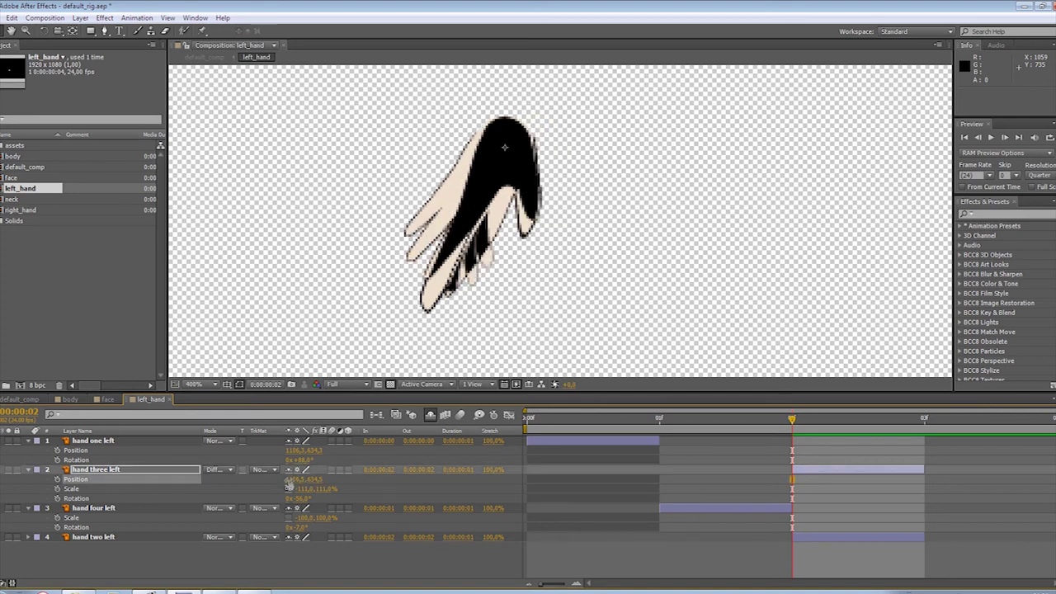
{"action": "left_click", "coordinate": [290, 480]}
{"action": "left_click", "coordinate": [276, 482]}
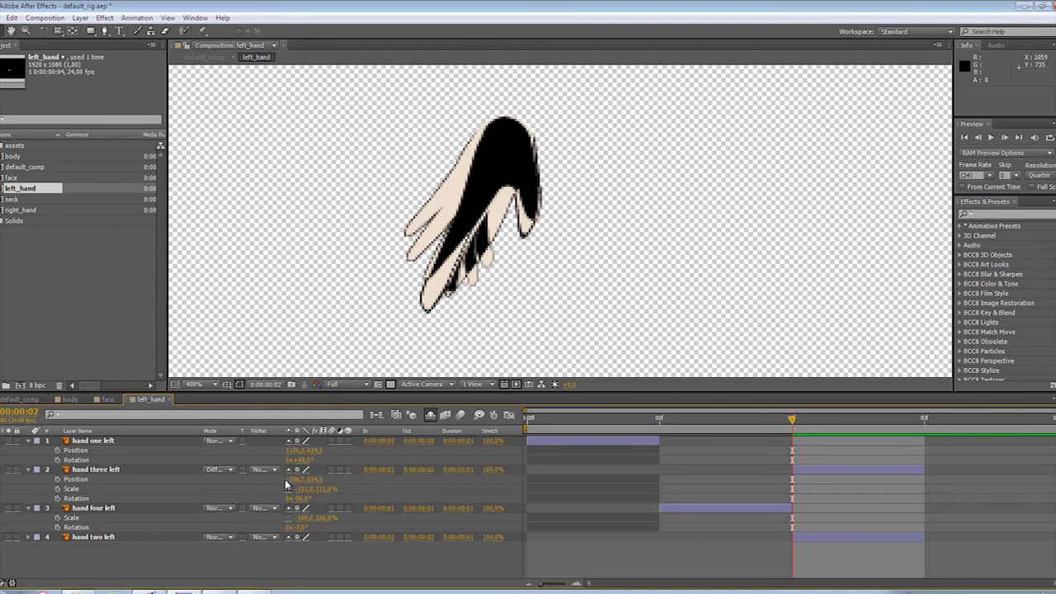
{"action": "left_click_drag", "start_coordinate": [286, 486], "coordinate": [291, 486]}
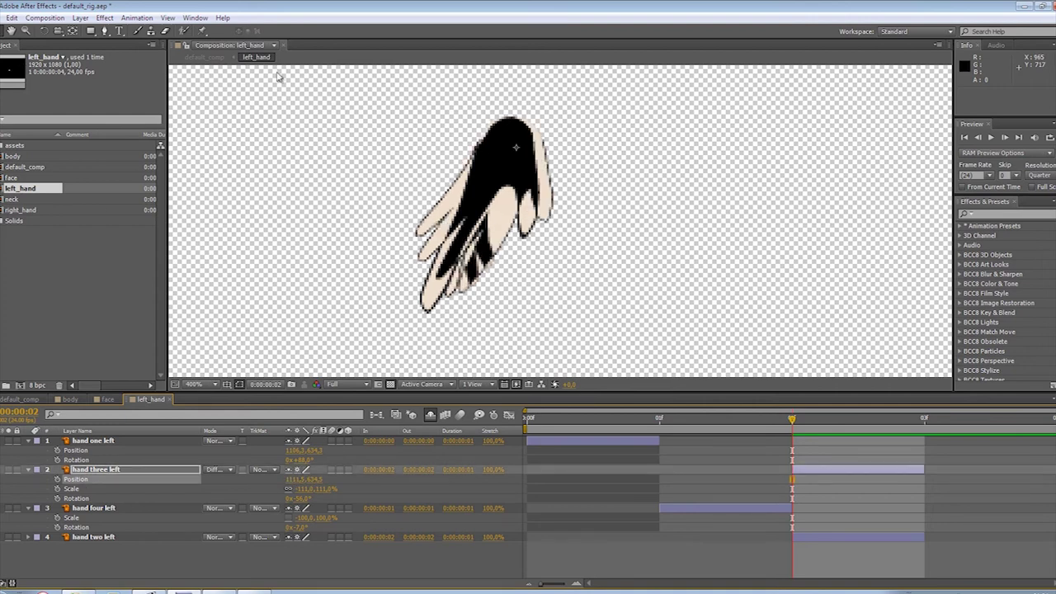
{"action": "left_click_drag", "start_coordinate": [517, 150], "coordinate": [513, 151]}
Move hand three left to frame 3 and set its blending mode to Normal
{"action": "left_click_drag", "start_coordinate": [847, 470], "coordinate": [922, 470]}
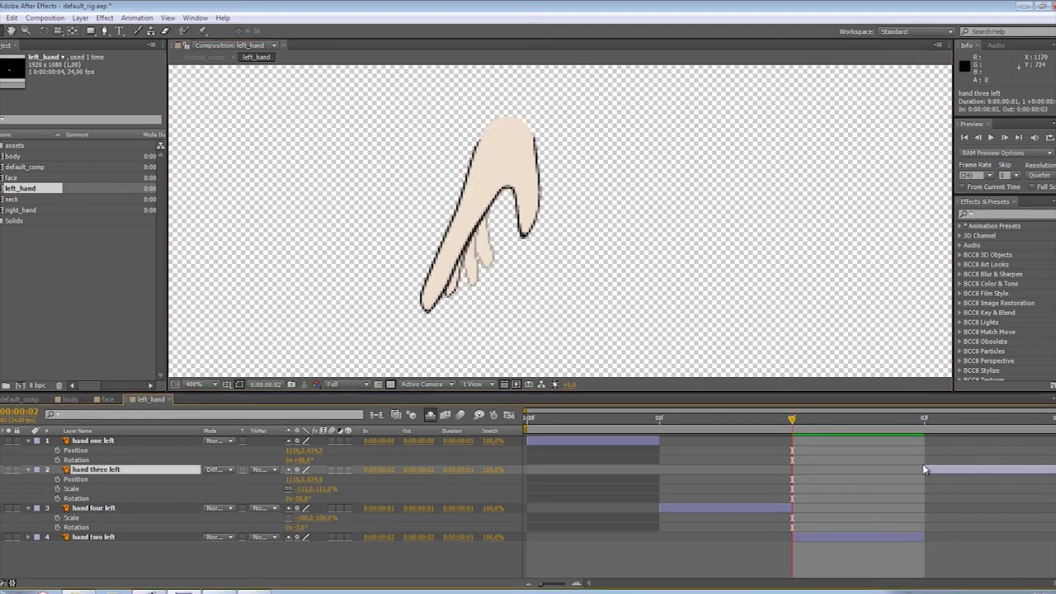
{"action": "left_click", "coordinate": [234, 470]}
{"action": "left_click", "coordinate": [247, 86]}
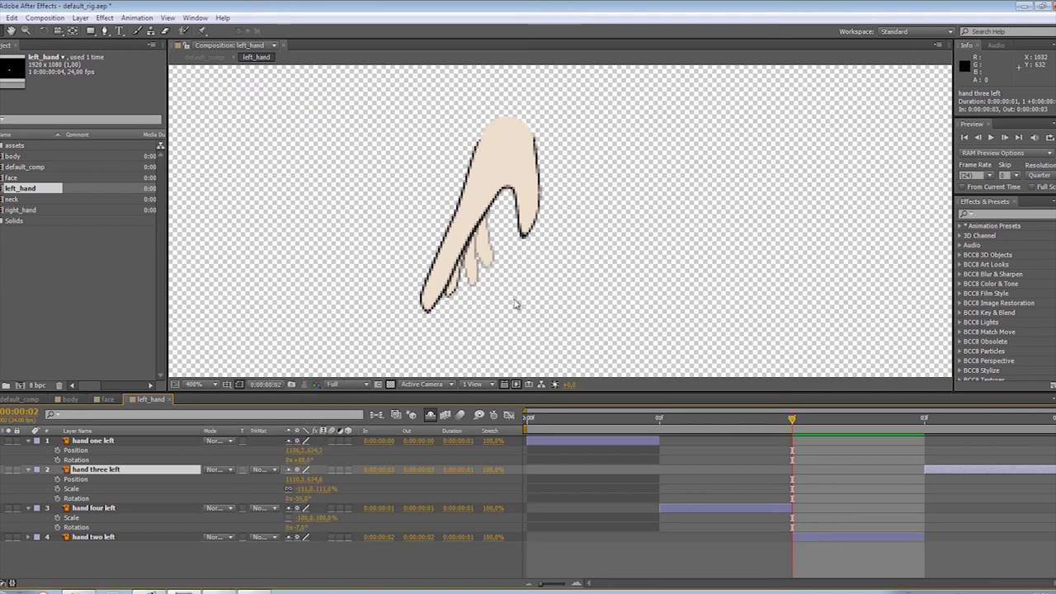
Step through the four left hand frames to check their wrist alignment
{"action": "left_click", "coordinate": [554, 418]}
{"action": "key", "text": "comma"}
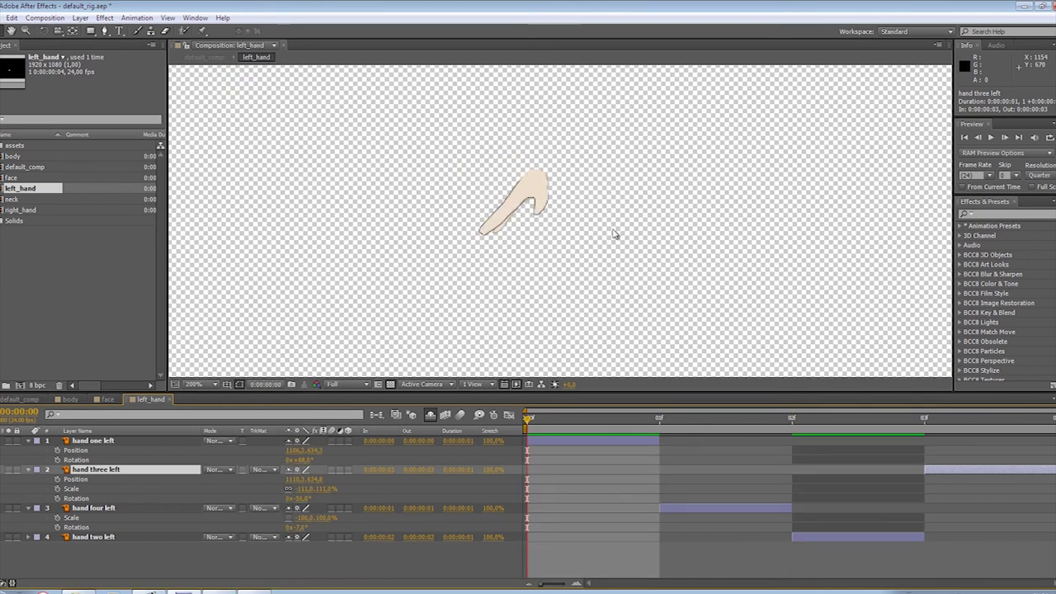
{"action": "key", "text": "comma"}
{"action": "key", "text": "Page_Down"}
{"action": "key", "text": "Page_Down"}
{"action": "key", "text": "Page_Down"}
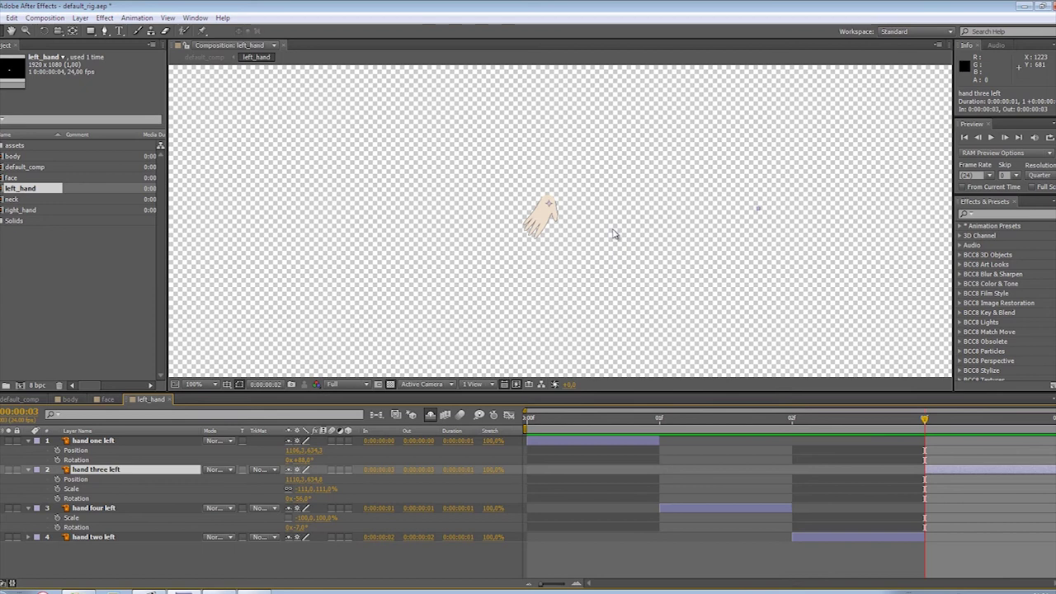
{"action": "key", "text": "space"}
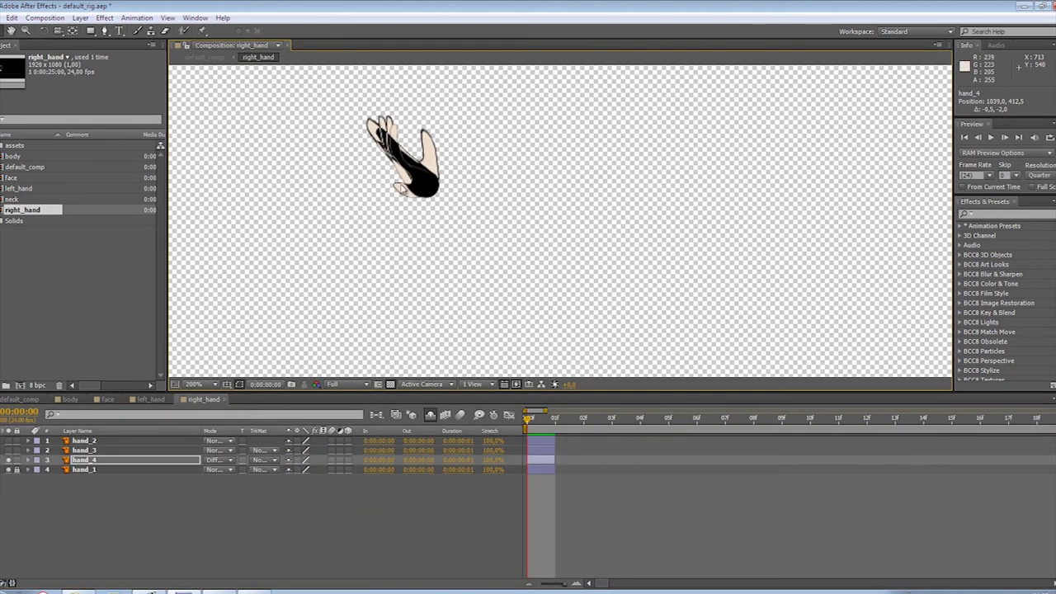
In the right_hand composition, move the anchor point of hand_4 to its wrist
{"action": "scroll", "coordinate": [402, 190], "scroll_direction": "up", "scroll_amount": 1}
{"action": "left_click_drag", "start_coordinate": [289, 146], "coordinate": [431, 147]}
{"action": "scroll", "coordinate": [335, 206], "scroll_direction": "down", "scroll_amount": 2}
{"action": "left_click", "coordinate": [108, 460]}
{"action": "key", "text": "s"}
{"action": "left_click", "coordinate": [73, 31]}
{"action": "left_click_drag", "start_coordinate": [697, 130], "coordinate": [526, 203]}
Flip hand_4 vertically with a scale of 100, -100% and rotate it to about 93°
{"action": "left_click", "coordinate": [305, 469]}
{"action": "type", "text": "-100"}
{"action": "left_click", "coordinate": [383, 421]}
{"action": "left_click", "coordinate": [125, 461]}
{"action": "key", "text": "shift+r"}
{"action": "left_click_drag", "start_coordinate": [292, 480], "coordinate": [503, 305]}
{"action": "key", "text": "ctrl+z"}
{"action": "key", "text": "ctrl+z"}
{"action": "key", "text": "ctrl+z"}
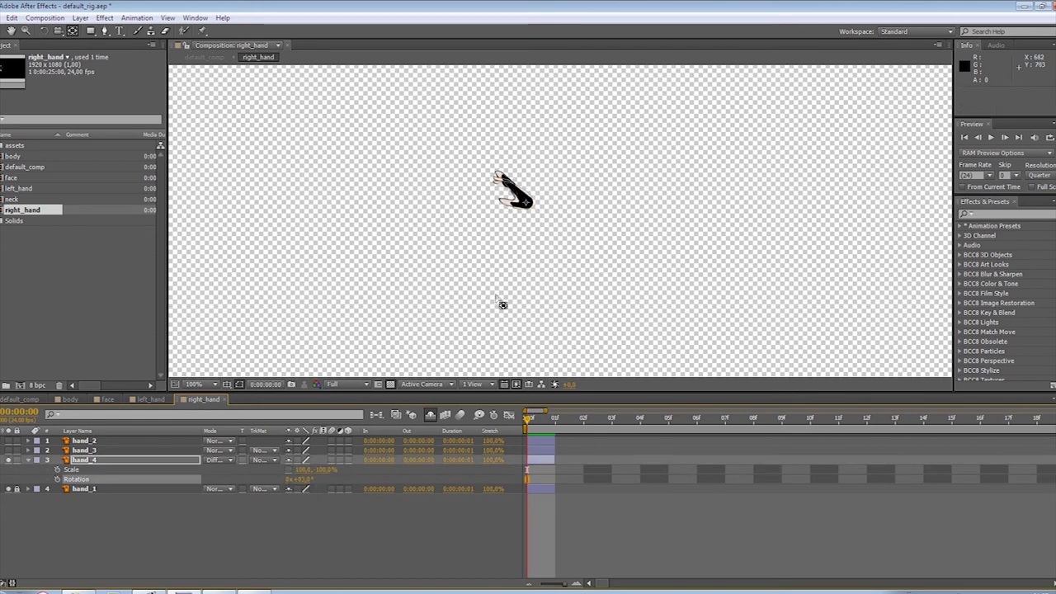
Shift the hand_4 layer to frame 1 and set its blending mode to Normal
{"action": "scroll", "coordinate": [497, 299], "scroll_direction": "up", "scroll_amount": 1}
{"action": "key", "text": "v"}
{"action": "left_click_drag", "start_coordinate": [538, 460], "coordinate": [563, 464]}
{"action": "left_click", "coordinate": [218, 461]}
{"action": "left_click", "coordinate": [247, 86]}
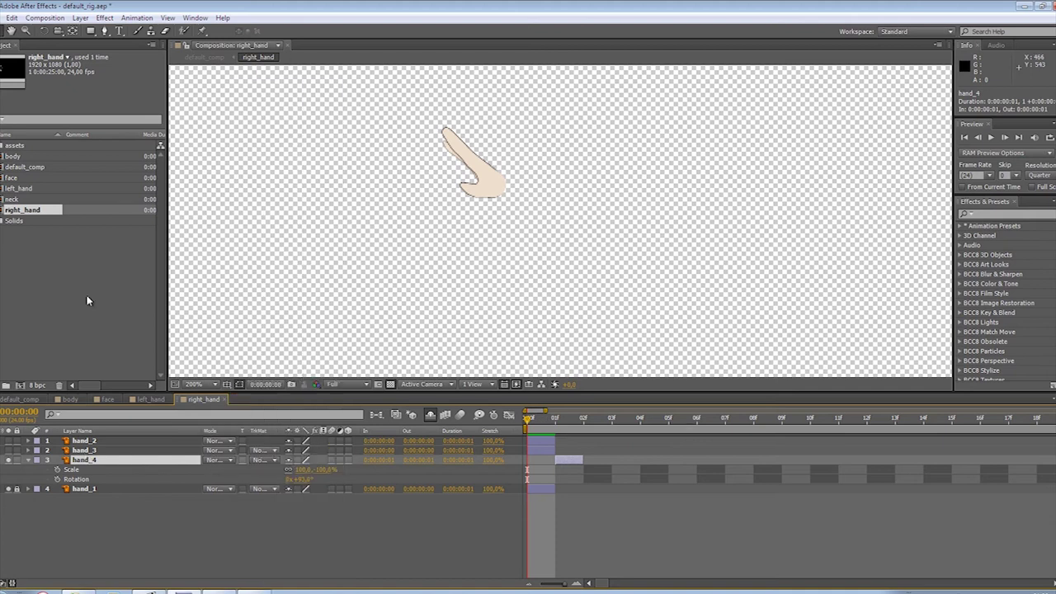
Make hand_3 visible and move its anchor point to its wrist
{"action": "left_click", "coordinate": [8, 451]}
{"action": "scroll", "coordinate": [330, 289], "scroll_direction": "down", "scroll_amount": 1}
{"action": "left_click", "coordinate": [72, 30]}
{"action": "scroll", "coordinate": [536, 253], "scroll_direction": "down", "scroll_amount": 1}
{"action": "left_click", "coordinate": [85, 451]}
{"action": "left_click_drag", "start_coordinate": [518, 213], "coordinate": [502, 213]}
{"action": "scroll", "coordinate": [502, 213], "scroll_direction": "up", "scroll_amount": 2}
{"action": "left_click_drag", "start_coordinate": [437, 204], "coordinate": [448, 199]}
Set hand_3 to Difference blending mode and place it directly above hand_1 in the layer stack
{"action": "left_click", "coordinate": [218, 450]}
{"action": "left_click", "coordinate": [265, 391]}
{"action": "left_click", "coordinate": [539, 423]}
{"action": "left_click_drag", "start_coordinate": [107, 451], "coordinate": [111, 483]}
Move hand_3 over hand_1 so that their wrists overlap
{"action": "key", "text": "v"}
{"action": "left_click_drag", "start_coordinate": [433, 198], "coordinate": [586, 205]}
{"action": "scroll", "coordinate": [586, 210], "scroll_direction": "up", "scroll_amount": 2}
{"action": "left_click_drag", "start_coordinate": [631, 179], "coordinate": [566, 187]}
{"action": "left_click_drag", "start_coordinate": [594, 181], "coordinate": [596, 182]}
{"action": "scroll", "coordinate": [597, 188], "scroll_direction": "down", "scroll_amount": 1}
Show the Rotation property of the hand layers and rotate hand_3 about its wrist
{"action": "left_click", "coordinate": [137, 487]}
{"action": "key", "text": "r"}
{"action": "left_click", "coordinate": [130, 479]}
{"action": "left_click", "coordinate": [307, 492]}
{"action": "mouse_move", "coordinate": [307, 493]}
{"action": "left_mouse_down"}
{"action": "mouse_move", "coordinate": [321, 493]}
{"action": "mouse_move", "coordinate": [303, 500]}
{"action": "mouse_move", "coordinate": [312, 495]}
{"action": "left_mouse_up"}
Reveal the scale of hand_3 and flip it vertically by setting its vertical scale to -100%
{"action": "left_click", "coordinate": [170, 481]}
{"action": "key", "text": "shift+s"}
{"action": "left_click", "coordinate": [289, 488]}
{"action": "left_click", "coordinate": [323, 489]}
{"action": "type", "text": "-100"}
{"action": "left_click", "coordinate": [345, 514]}
{"action": "left_click", "coordinate": [288, 489]}
Nudge hand_3 to 735.8, 539.4 over the wrist of hand_1 and rotate it to about 87°
{"action": "left_click", "coordinate": [137, 481]}
{"action": "left_click_drag", "start_coordinate": [609, 201], "coordinate": [608, 194]}
{"action": "left_click_drag", "start_coordinate": [305, 499], "coordinate": [298, 501]}
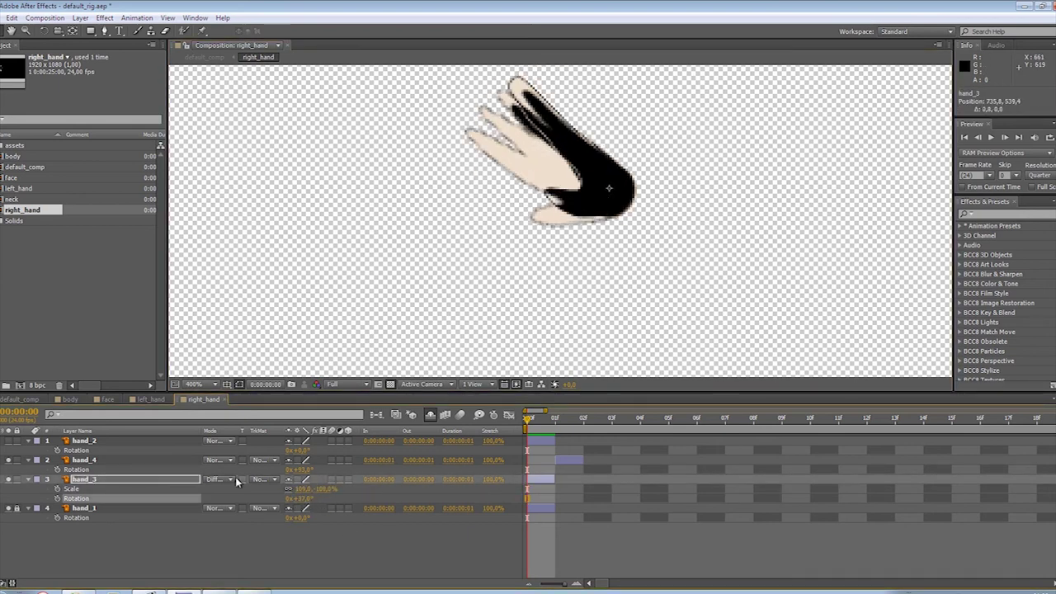
Set hand_3's blending mode back to Normal and shift its one-frame layer to frame 2
{"action": "left_click", "coordinate": [231, 479]}
{"action": "left_click", "coordinate": [262, 88]}
{"action": "left_click_drag", "start_coordinate": [540, 480], "coordinate": [594, 483]}
Make the hand_2 layer visible and set its blending mode to Difference
{"action": "left_click", "coordinate": [183, 441]}
{"action": "left_click", "coordinate": [221, 441]}
{"action": "left_click", "coordinate": [265, 394]}
{"action": "scroll", "coordinate": [482, 363], "scroll_direction": "down", "scroll_amount": 3}
{"action": "left_click", "coordinate": [6, 446]}
{"action": "left_click", "coordinate": [7, 442]}
Move hand_2 over hand_1 so that their wrists overlap
{"action": "scroll", "coordinate": [346, 347], "scroll_direction": "up", "scroll_amount": 1}
{"action": "left_click", "coordinate": [148, 441]}
{"action": "scroll", "coordinate": [565, 210], "scroll_direction": "up", "scroll_amount": 2}
{"action": "left_click_drag", "start_coordinate": [528, 146], "coordinate": [578, 215]}
Place hand_2's anchor point at the centre of its wrist with the Pan Behind tool
{"action": "left_click", "coordinate": [124, 441]}
{"action": "left_click", "coordinate": [72, 31]}
{"action": "scroll", "coordinate": [247, 248], "scroll_direction": "down", "scroll_amount": 2}
{"action": "left_click_drag", "start_coordinate": [190, 286], "coordinate": [575, 221]}
{"action": "scroll", "coordinate": [578, 221], "scroll_direction": "up", "scroll_amount": 3}
{"action": "left_click_drag", "start_coordinate": [667, 170], "coordinate": [665, 166]}
Rotate hand_2 to about 47° and nudge it until its wrist lines up with hand_1
{"action": "left_click_drag", "start_coordinate": [299, 451], "coordinate": [323, 456]}
{"action": "key", "text": "v"}
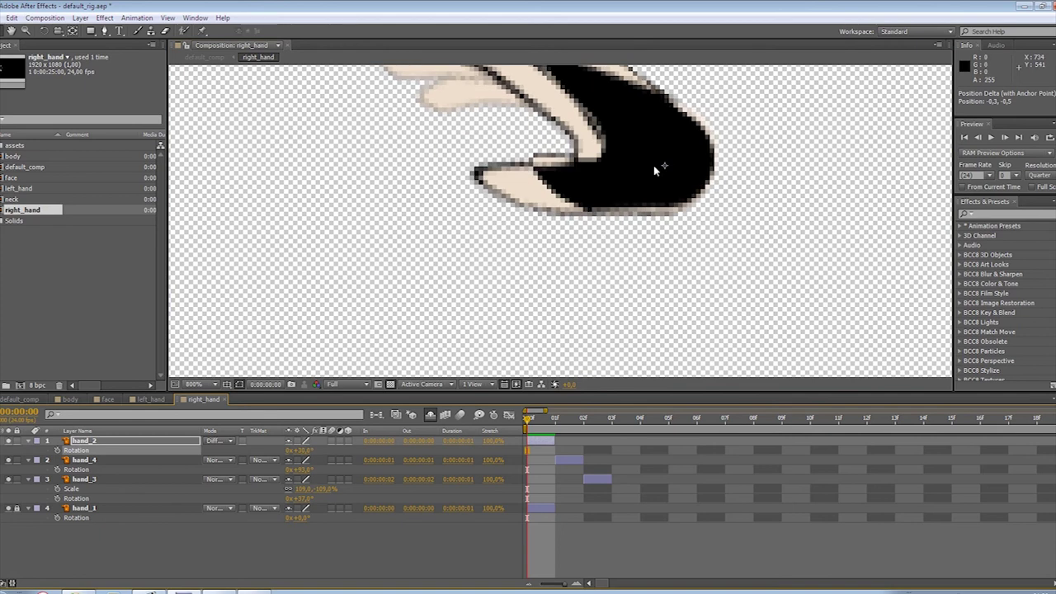
{"action": "left_click_drag", "start_coordinate": [654, 170], "coordinate": [657, 174]}
{"action": "scroll", "coordinate": [657, 174], "scroll_direction": "down", "scroll_amount": 1}
{"action": "left_click_drag", "start_coordinate": [302, 452], "coordinate": [355, 424]}
{"action": "left_click_drag", "start_coordinate": [611, 198], "coordinate": [608, 202]}
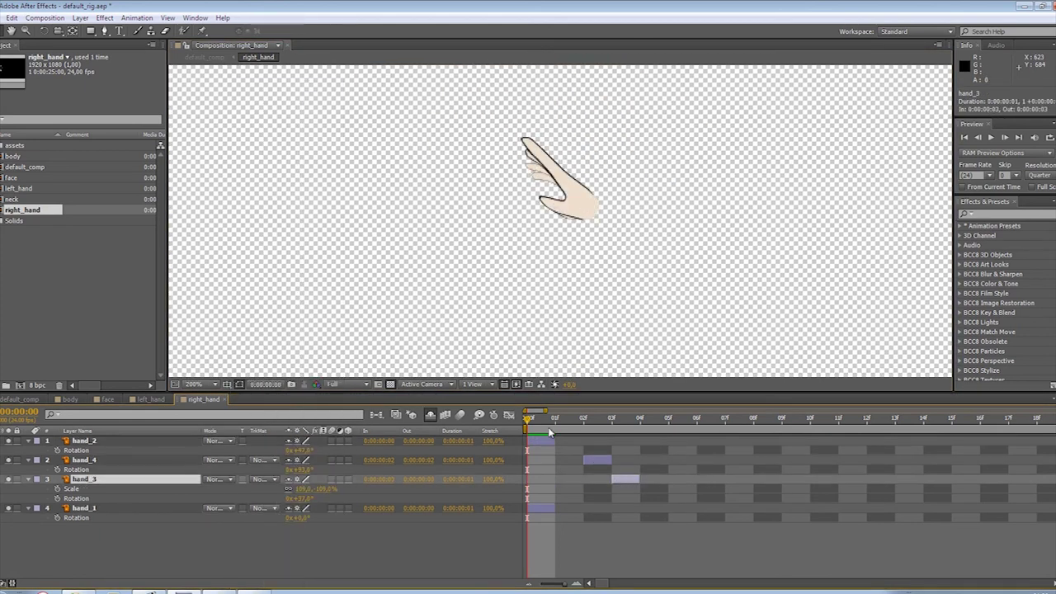
Place hand_2 on frame 1 and shorten the right_hand composition to the four frames of the hand layers
{"action": "left_click_drag", "start_coordinate": [550, 432], "coordinate": [624, 436]}
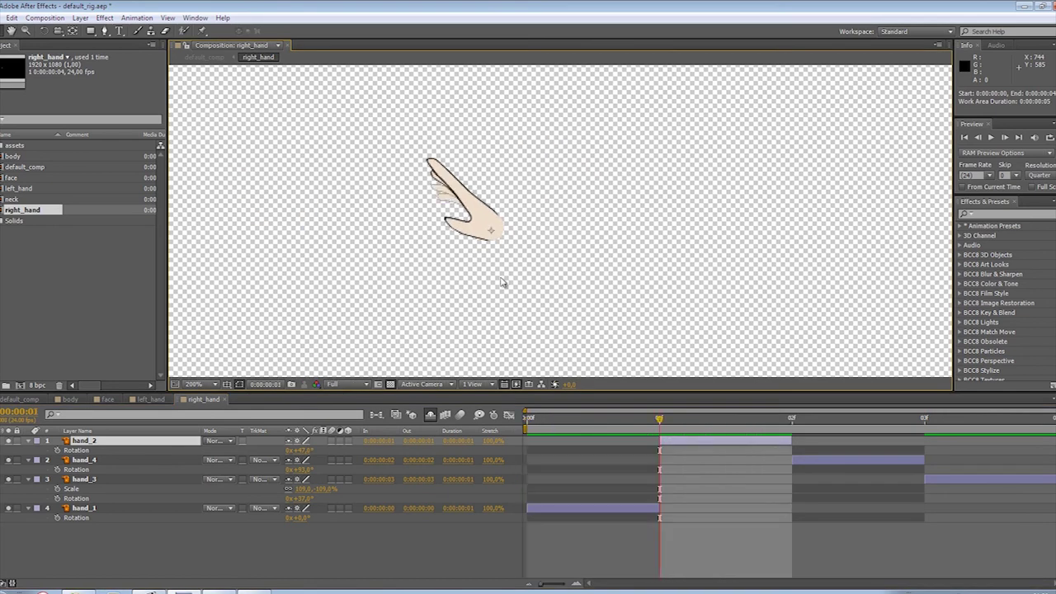
{"action": "key", "text": "space"}
{"action": "left_click_drag", "start_coordinate": [789, 421], "coordinate": [933, 419]}
Remove the vertical flip of hand_3 by setting its vertical scale to 109%
{"action": "left_click", "coordinate": [937, 480]}
{"action": "left_click", "coordinate": [320, 488]}
{"action": "type", "text": "109"}
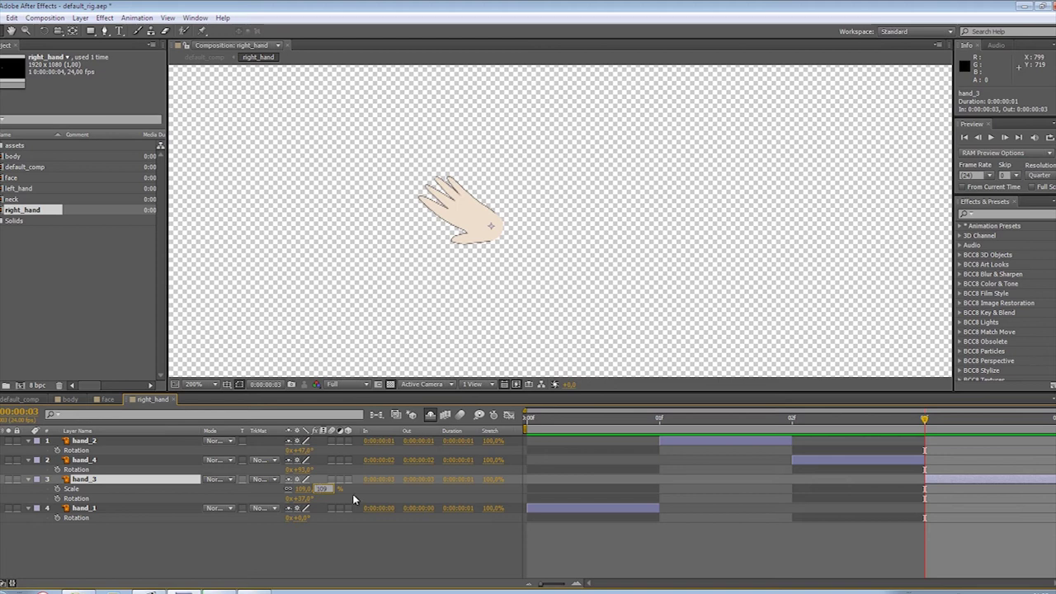
{"action": "left_click", "coordinate": [353, 497]}
Shift hand_3 onto hand_4's frame, set its horizontal scale to 109%, and return it to frame 3
{"action": "left_click_drag", "start_coordinate": [943, 480], "coordinate": [815, 480]}
{"action": "left_click", "coordinate": [814, 424]}
{"action": "left_click", "coordinate": [300, 489]}
{"action": "type", "text": "109"}
{"action": "left_click", "coordinate": [333, 527]}
{"action": "left_click_drag", "start_coordinate": [853, 479], "coordinate": [974, 479]}
Return to default_comp, save the project, and enlarge the timeline around the first frames
{"action": "left_click", "coordinate": [27, 400]}
{"action": "key", "text": "ctrl+s"}
{"action": "left_click_drag", "start_coordinate": [459, 585], "coordinate": [482, 588]}
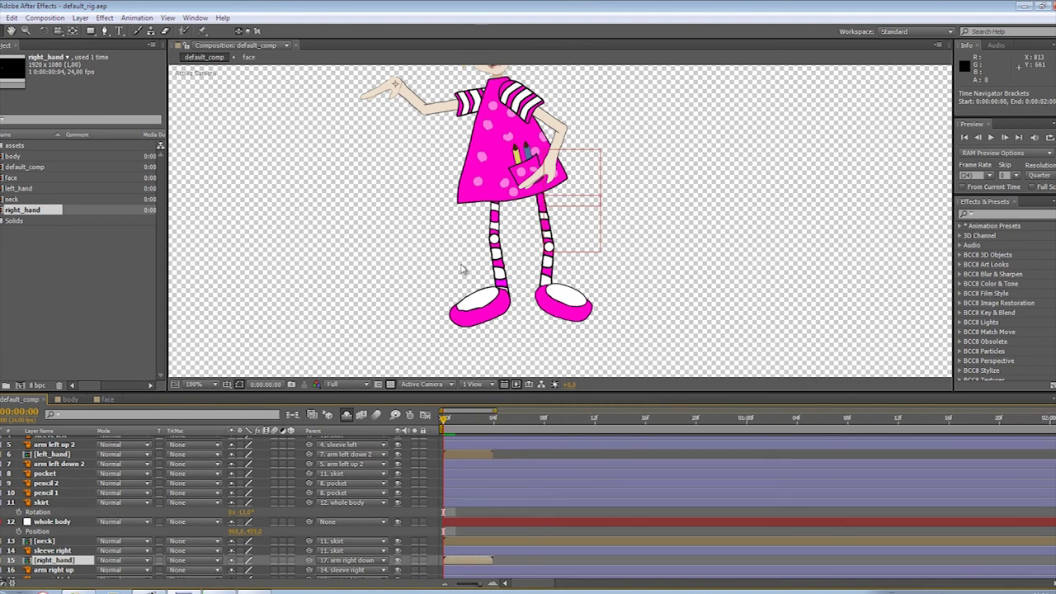
Step through the first four frames of default_comp to check both sets of hand shapes on the character
{"action": "scroll", "coordinate": [463, 271], "scroll_direction": "down", "scroll_amount": 1}
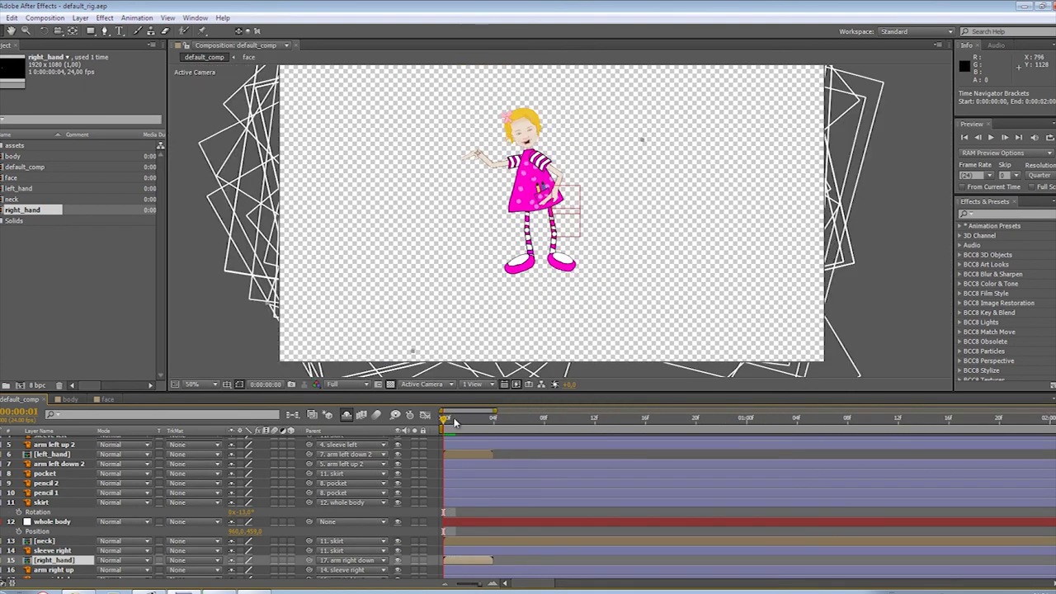
{"action": "left_click_drag", "start_coordinate": [451, 419], "coordinate": [469, 419]}
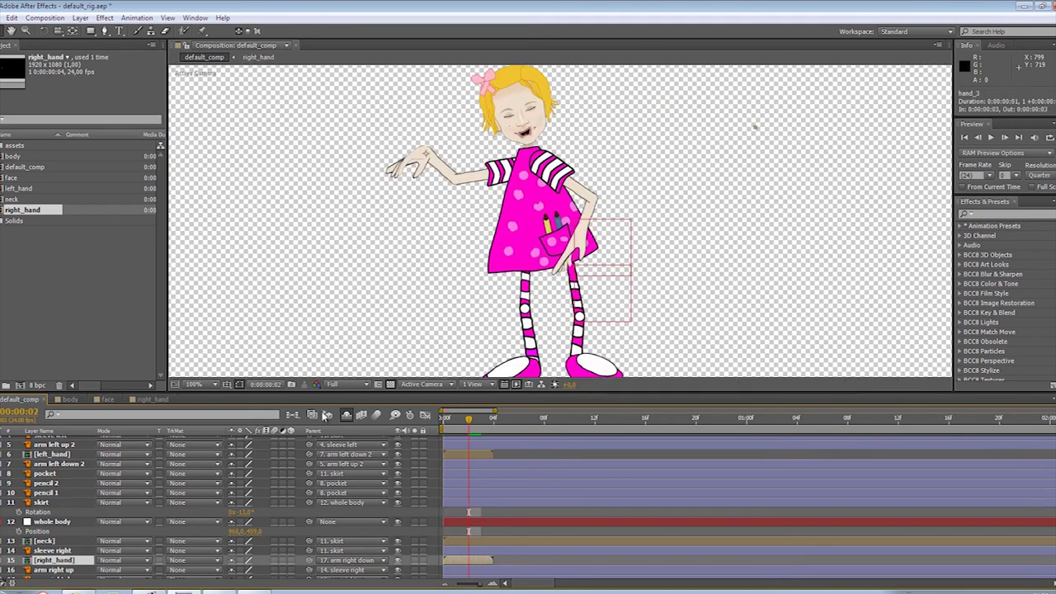
{"action": "key", "text": "Page_Down"}
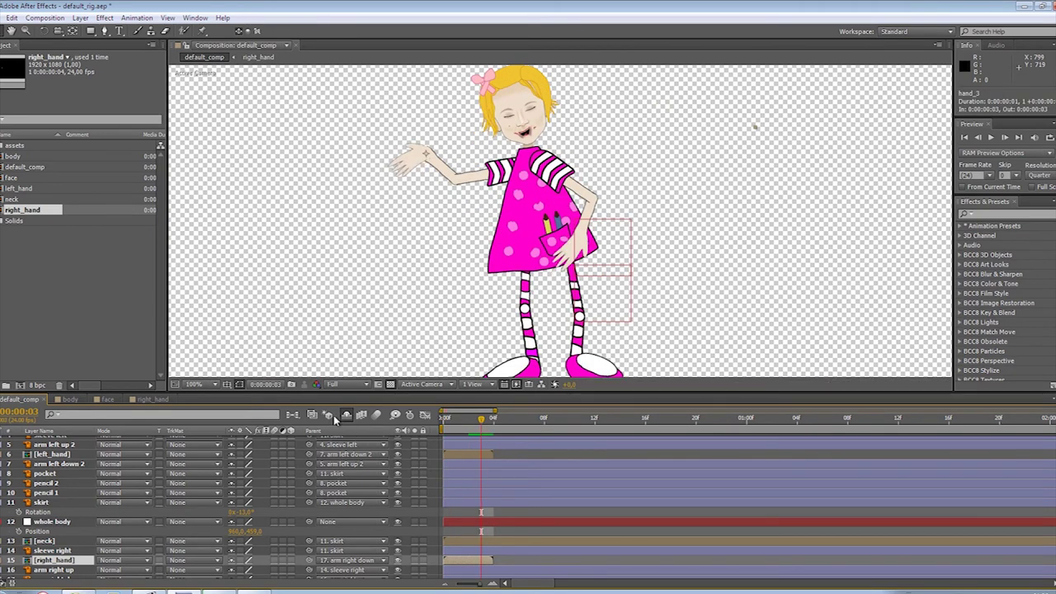
{"action": "key", "text": "Page_Down"}
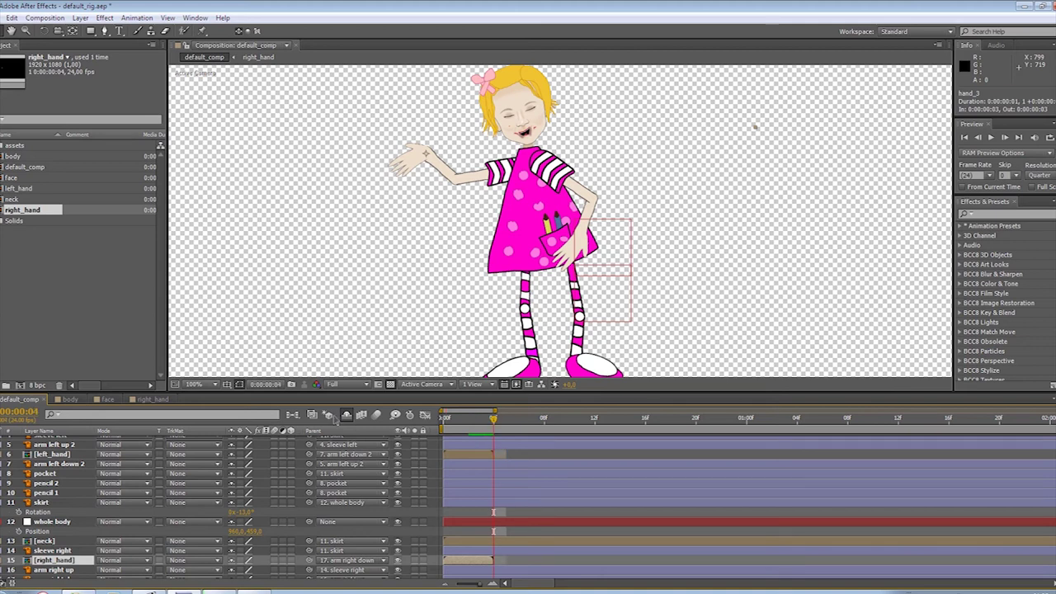
{"action": "key", "text": "Page_Up"}
{"action": "key", "text": "Page_Up"}
{"action": "key", "text": "Page_Up"}
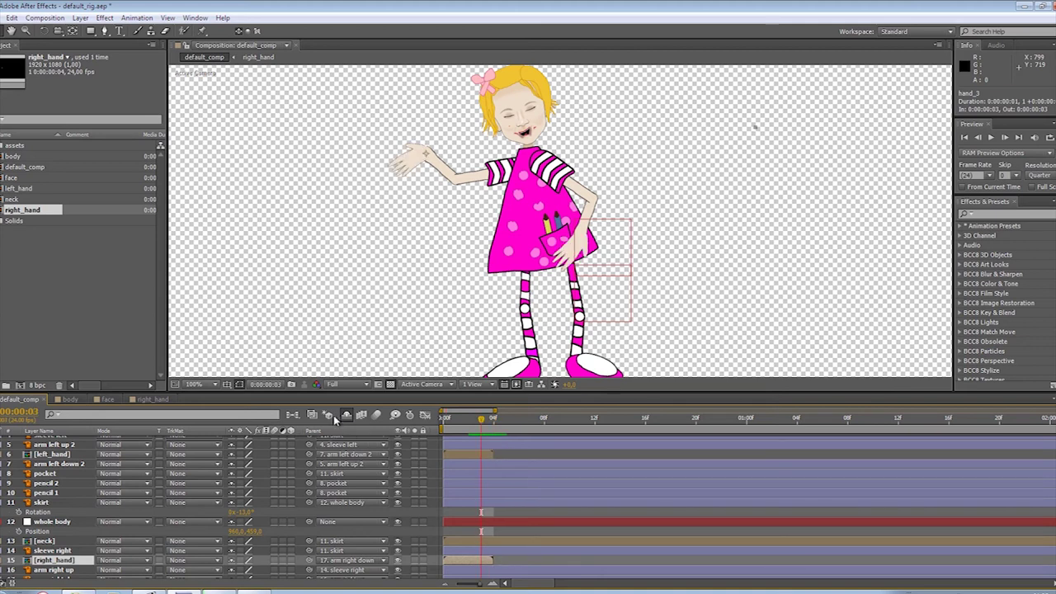
{"action": "key", "text": "Page_Down"}
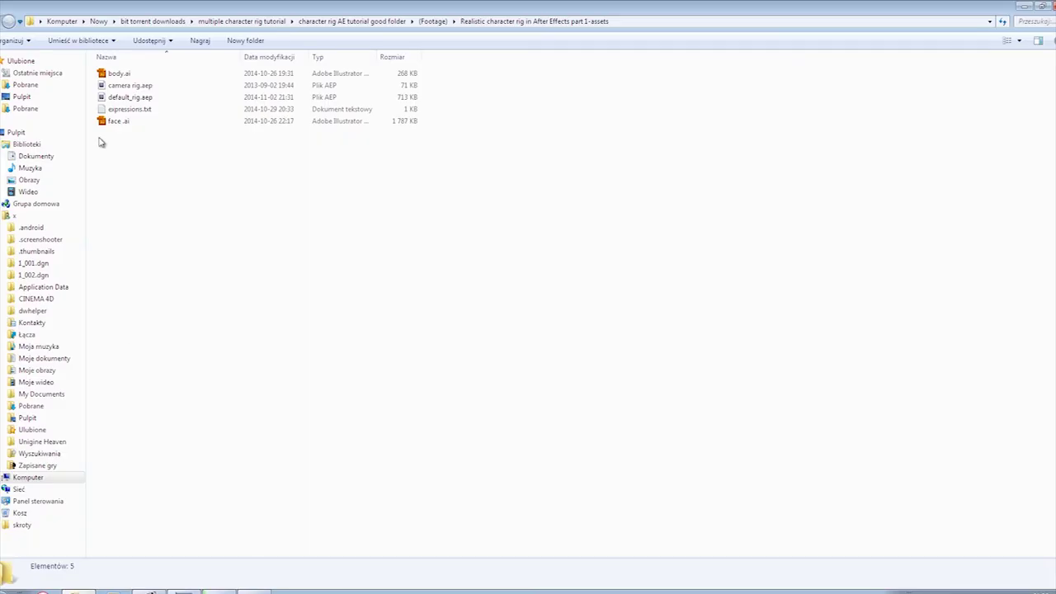
Open expressions.txt, copy the two-line mouth and hands rig expression, and switch back to After Effects
{"action": "double_click", "coordinate": [134, 109]}
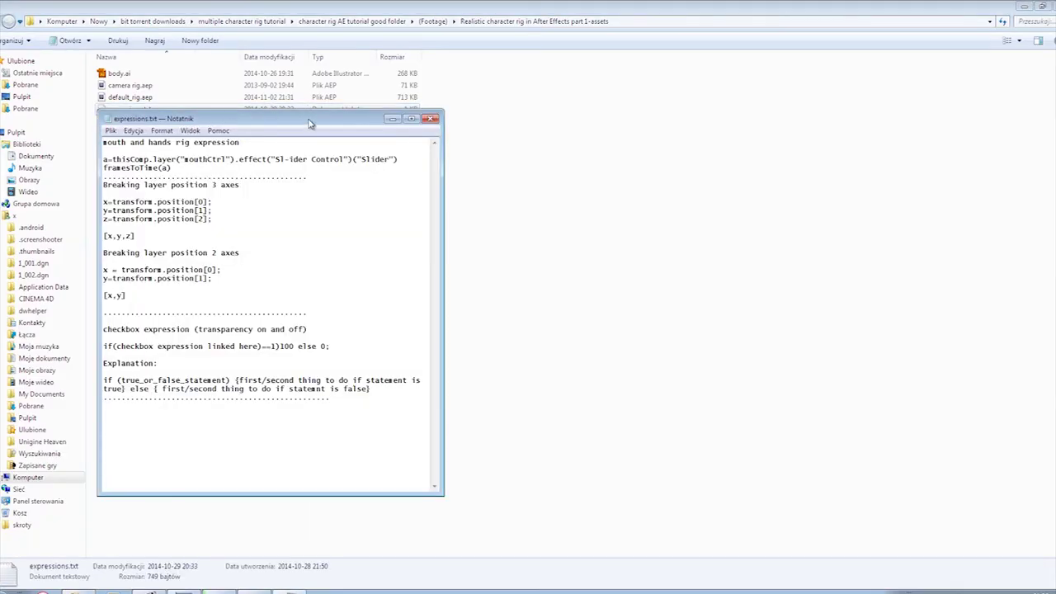
{"action": "left_click_drag", "start_coordinate": [310, 118], "coordinate": [447, 118]}
{"action": "left_click", "coordinate": [547, 118]}
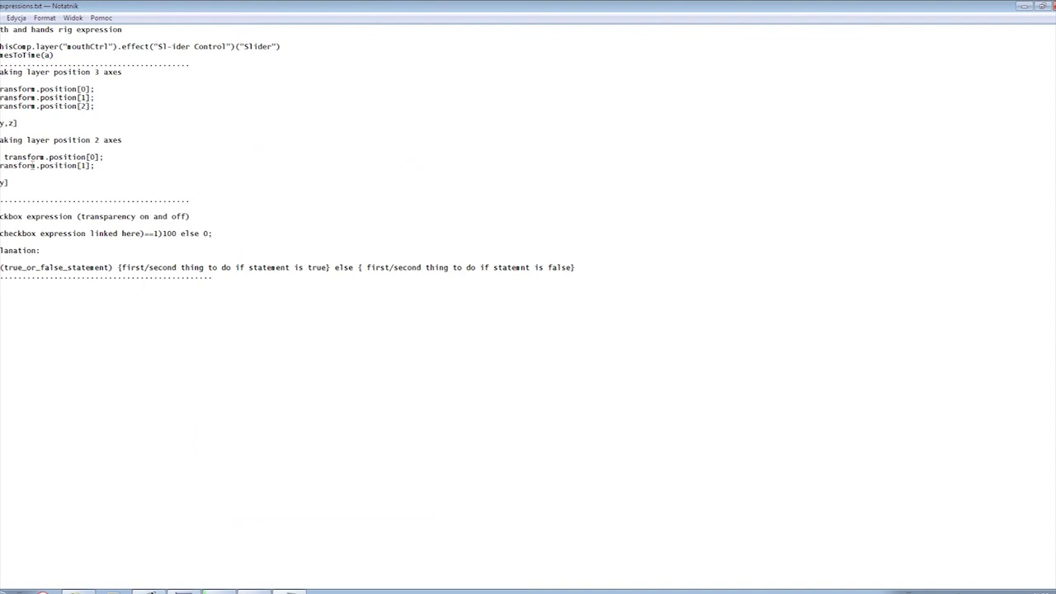
{"action": "left_click_drag", "start_coordinate": [66, 55], "coordinate": [0, 47]}
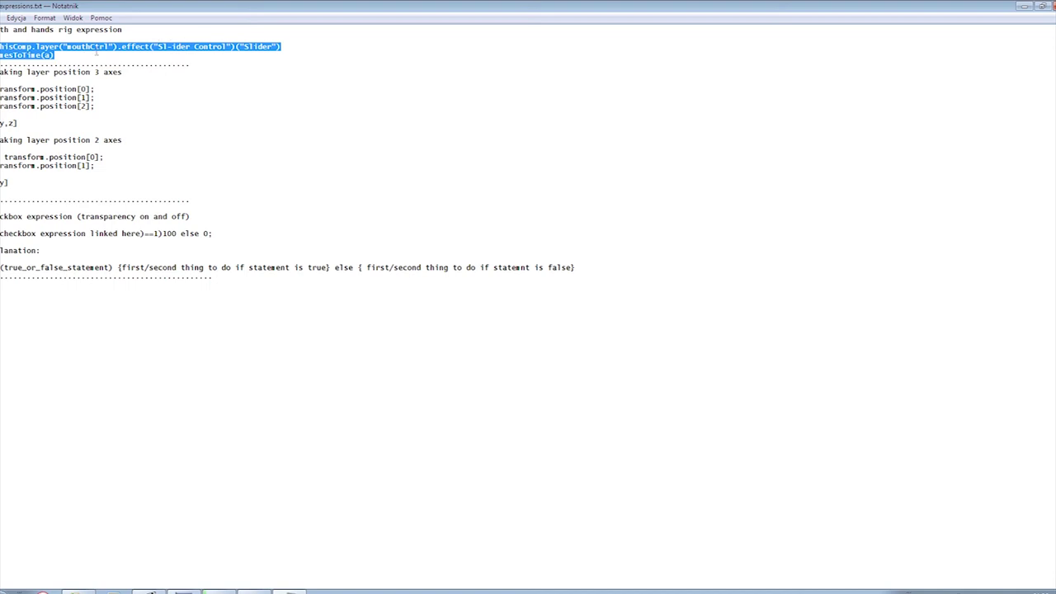
{"action": "right_click", "coordinate": [31, 50]}
{"action": "left_click", "coordinate": [66, 88]}
{"action": "left_click", "coordinate": [184, 590]}
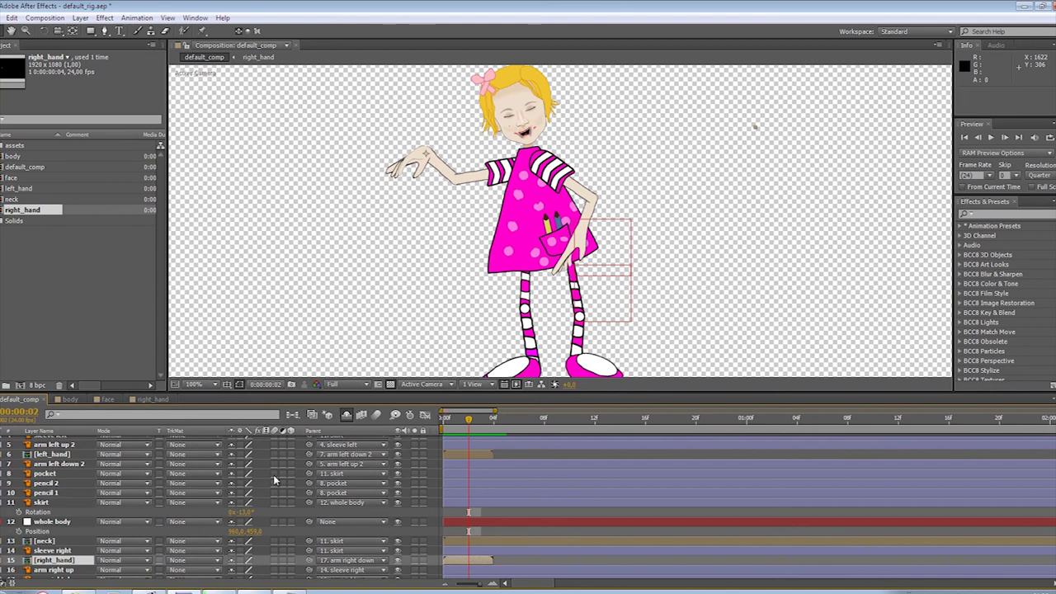
Enable time remapping on the left_hand layer and delete its last Time Remap keyframe
{"action": "left_click", "coordinate": [56, 455]}
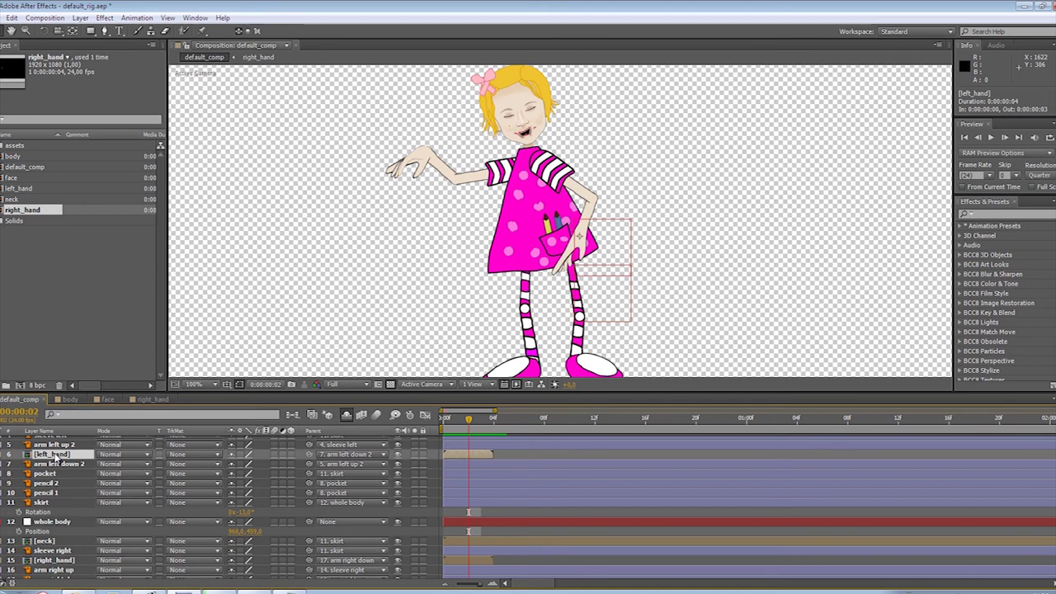
{"action": "right_click", "coordinate": [56, 459]}
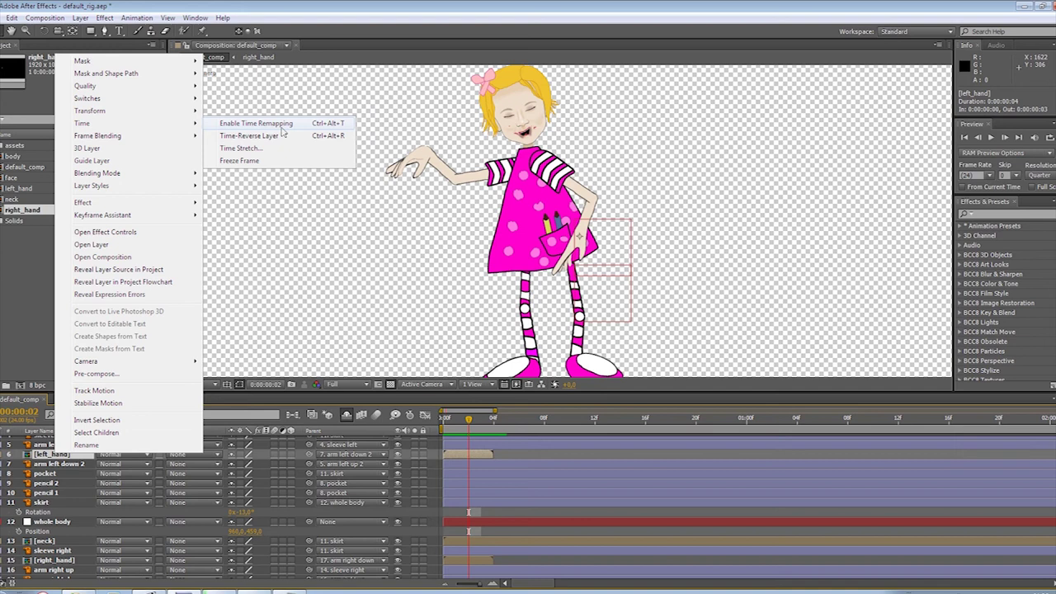
{"action": "left_click", "coordinate": [283, 133]}
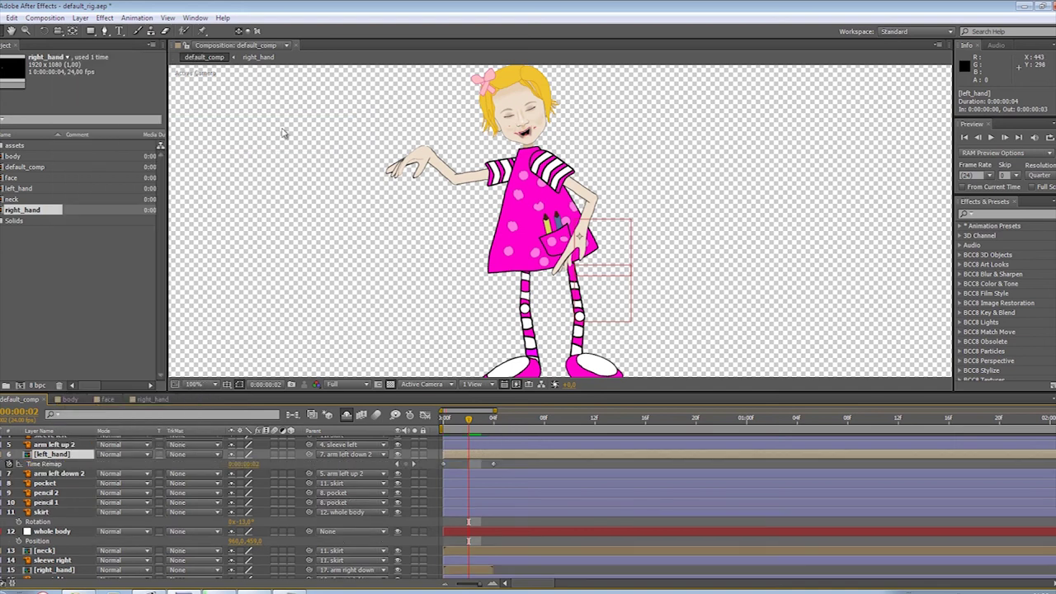
{"action": "left_click", "coordinate": [493, 466]}
{"action": "key", "text": "Delete"}
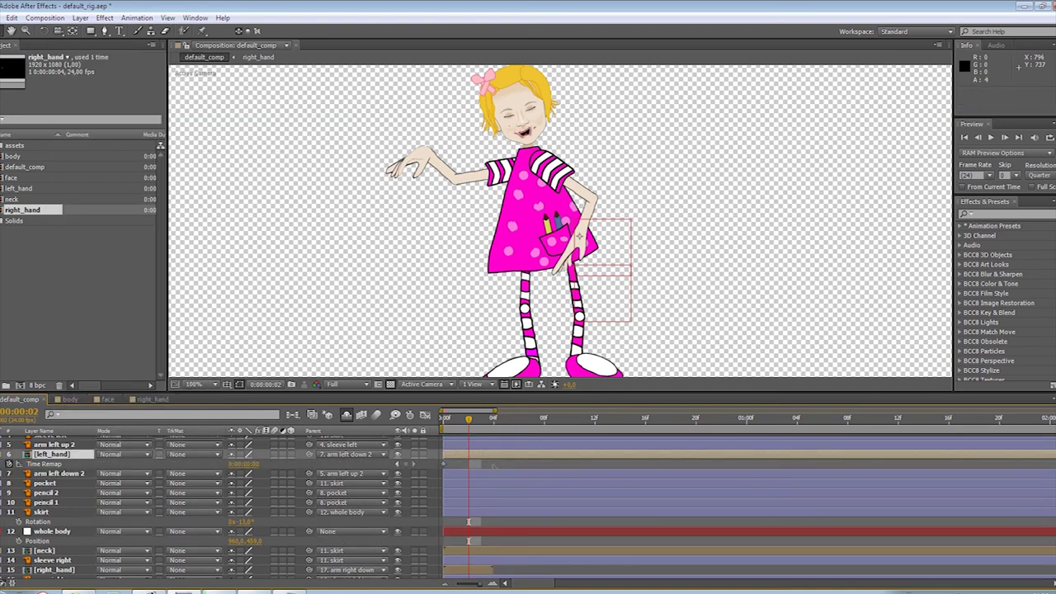
Enable time remapping on the right_hand layer and delete its last Time Remap keyframe
{"action": "left_click_drag", "start_coordinate": [464, 585], "coordinate": [450, 586]}
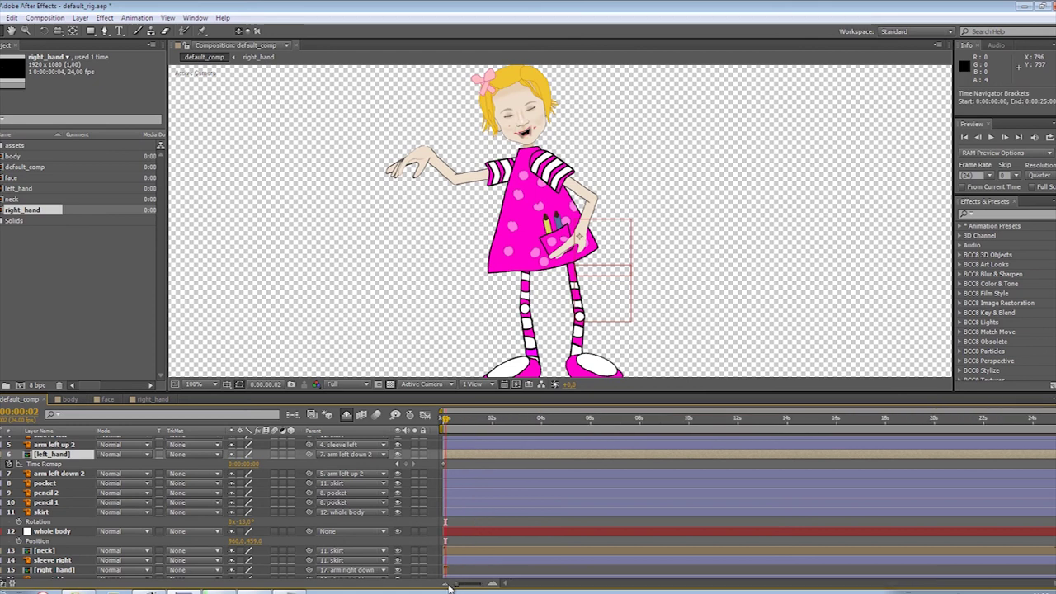
{"action": "scroll", "coordinate": [56, 551], "scroll_direction": "down", "scroll_amount": 1}
{"action": "left_click", "coordinate": [61, 541]}
{"action": "right_click", "coordinate": [61, 543]}
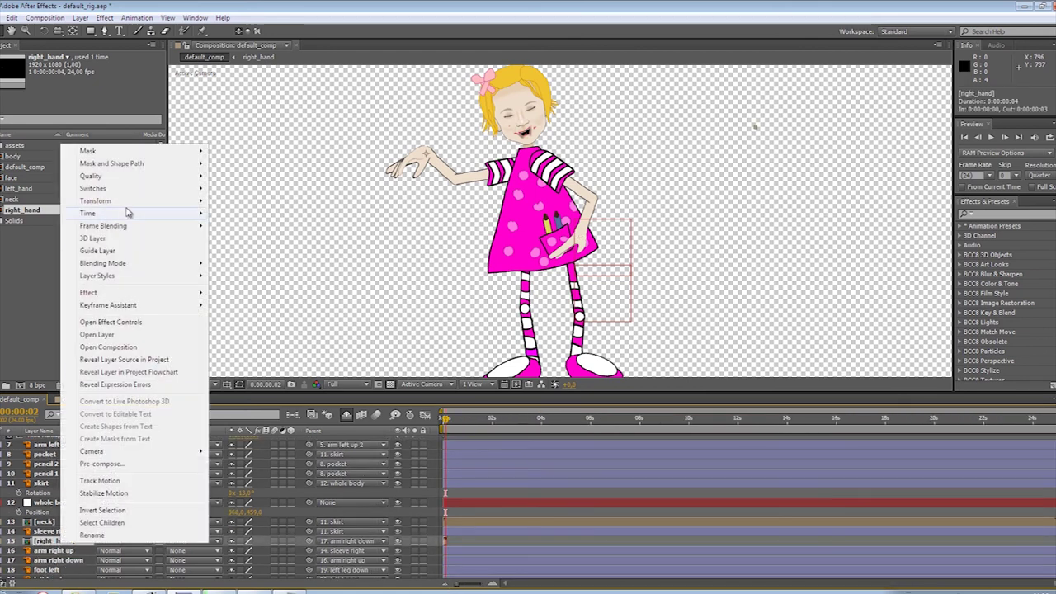
{"action": "mouse_move", "coordinate": [130, 214]}
{"action": "left_click", "coordinate": [266, 216]}
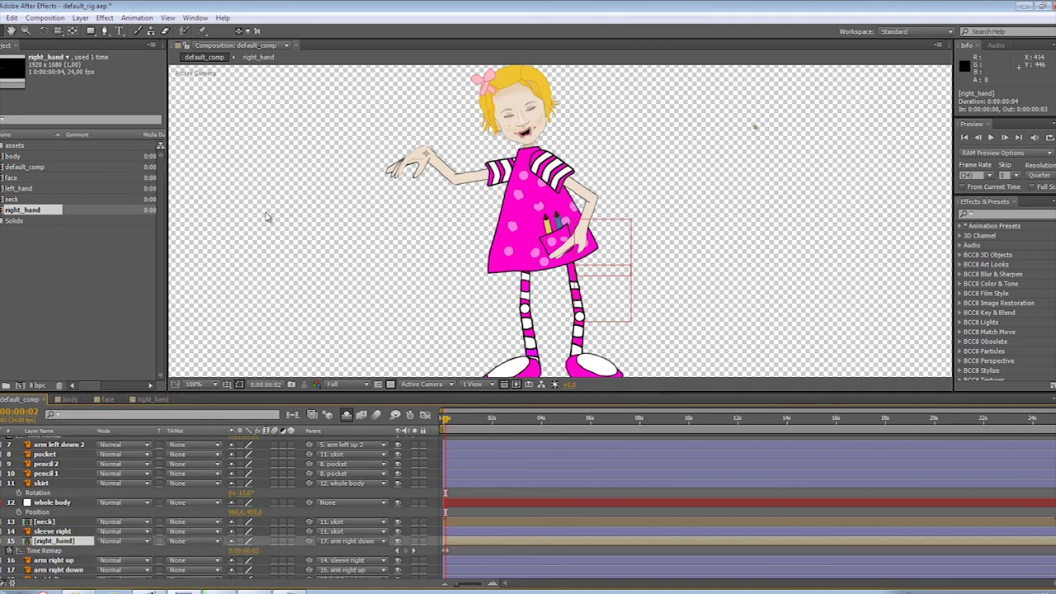
{"action": "left_click", "coordinate": [448, 557]}
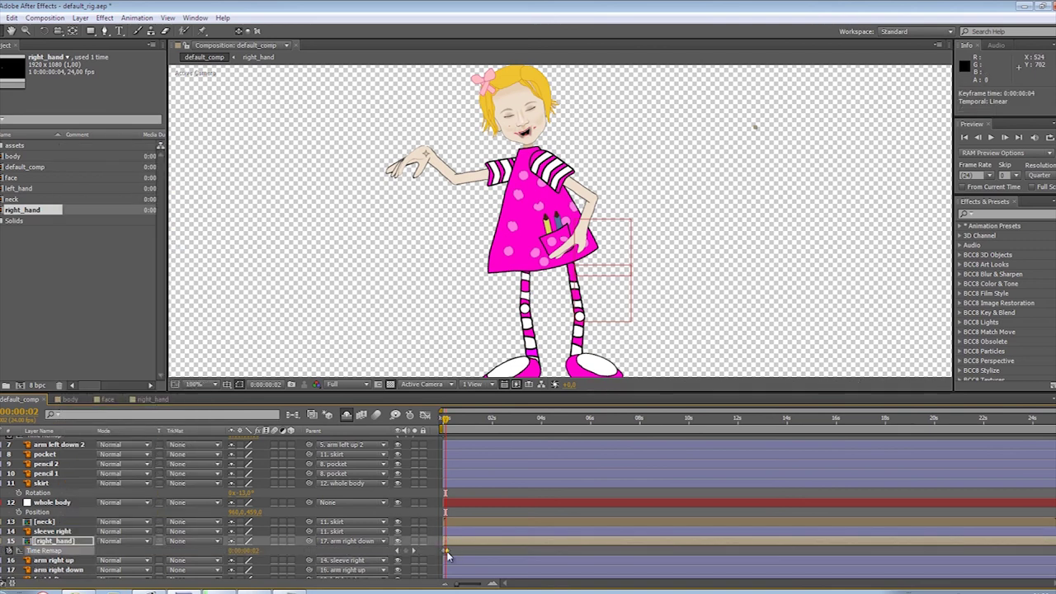
{"action": "key", "text": "Delete"}
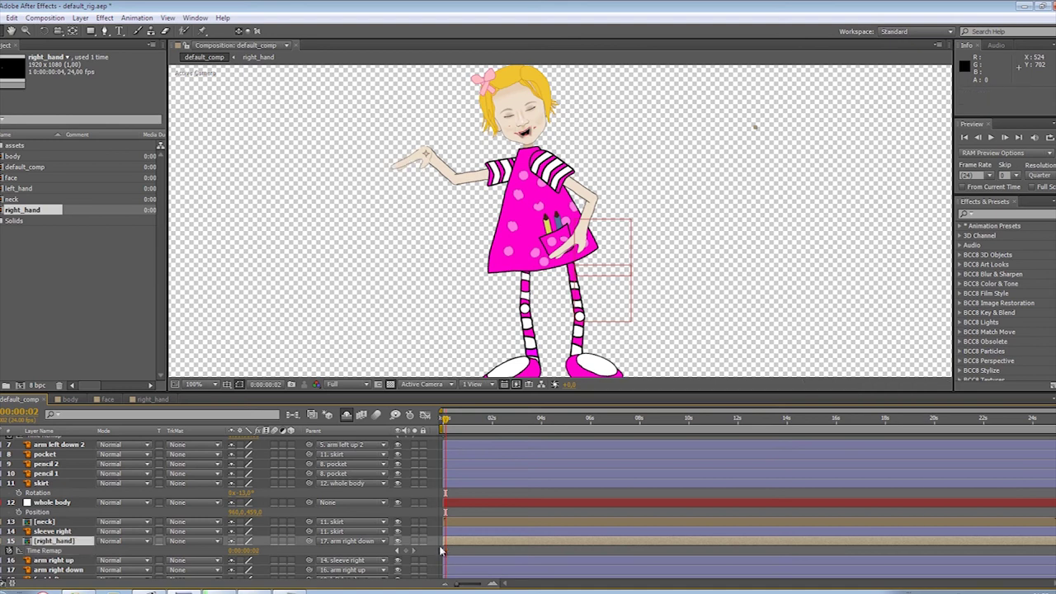
Add an expression to left_hand's Time Remap and paste in the copied mouthCtrl slider and framesToTime(a) lines
{"action": "scroll", "coordinate": [98, 500], "scroll_direction": "up", "scroll_amount": 3}
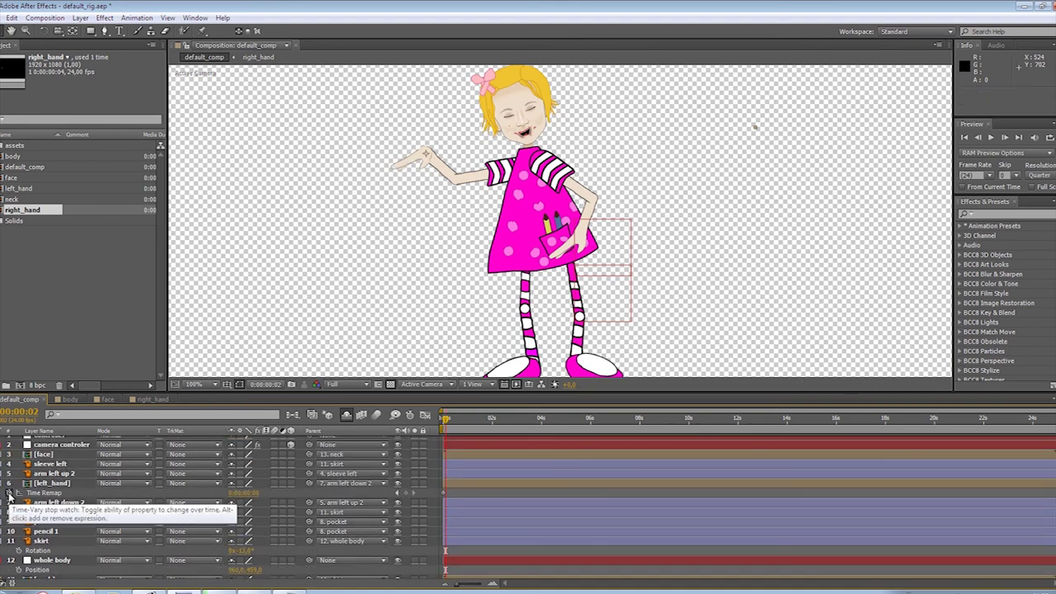
{"action": "left_click", "coordinate": [10, 493], "text": "alt"}
{"action": "right_click", "coordinate": [468, 501]}
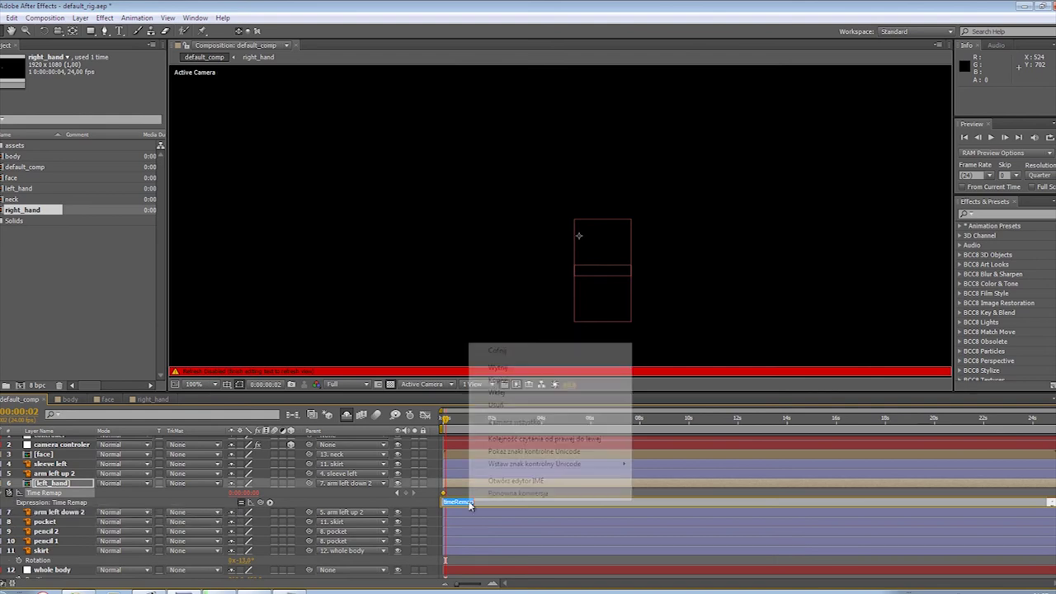
{"action": "left_click", "coordinate": [511, 393]}
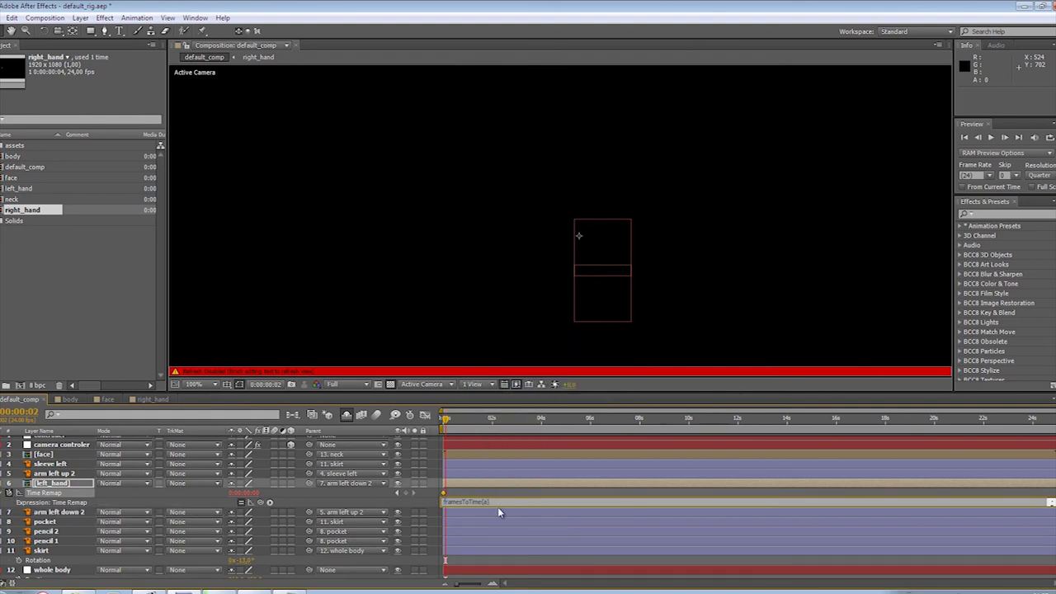
{"action": "type", "text": "a=thisComp.layer(\"mouthCtrl\").effect(\"Slider Control\")(\"Slider\")"}
{"action": "left_click", "coordinate": [390, 518]}
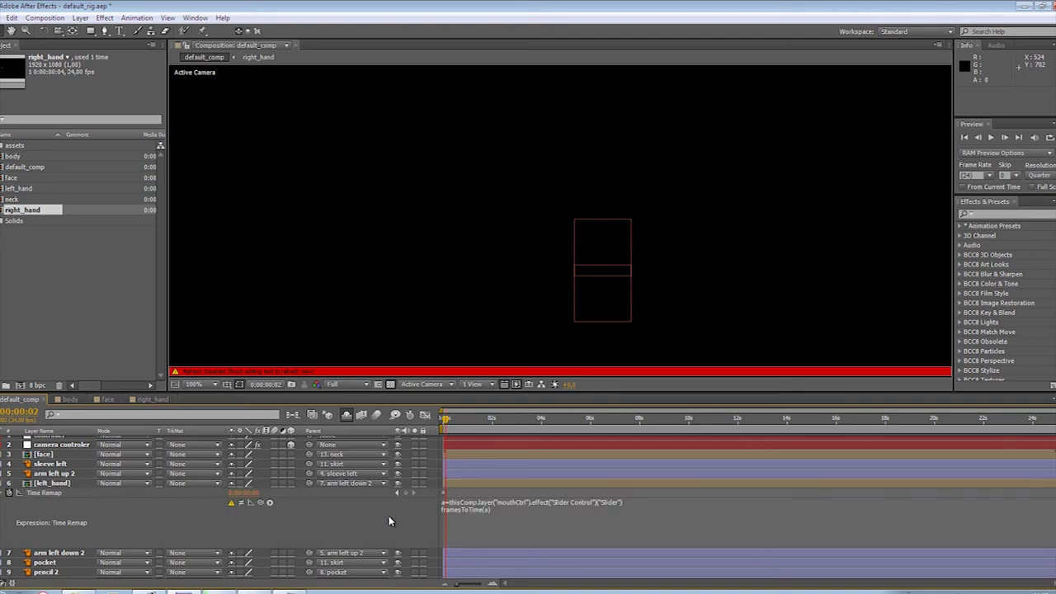
{"action": "left_click", "coordinate": [629, 337]}
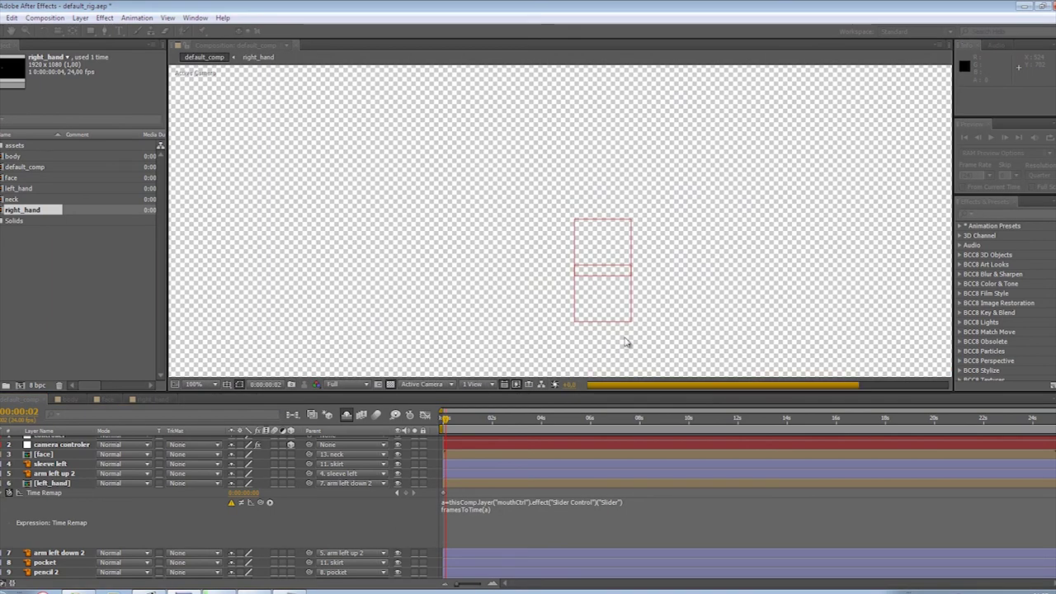
Apply a Slider Control effect to the controller layer and rename the effect left_hand_shapes
{"action": "left_click_drag", "start_coordinate": [105, 391], "coordinate": [100, 346]}
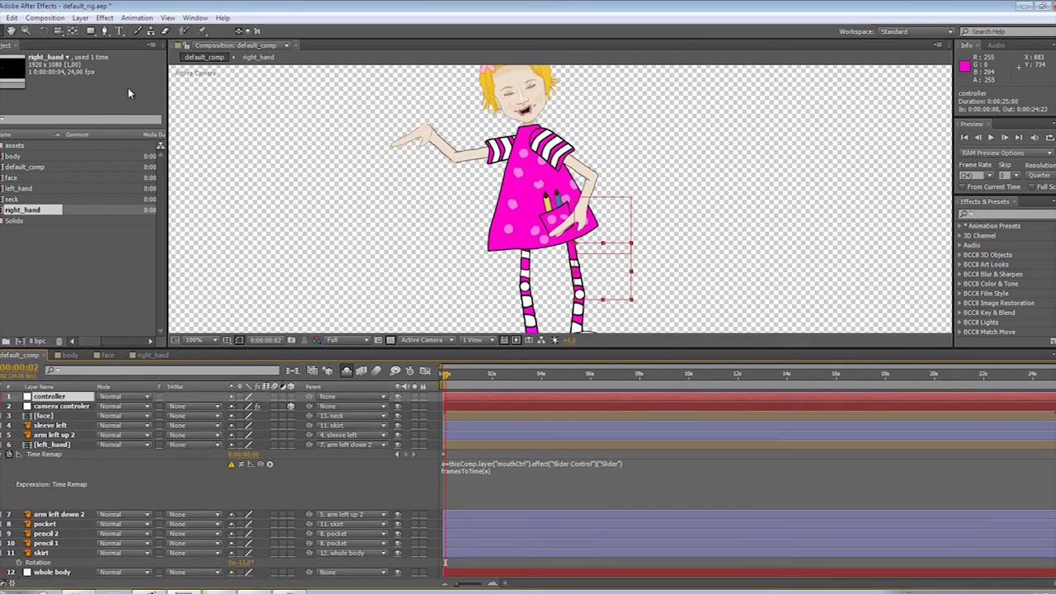
{"action": "left_click", "coordinate": [104, 17]}
{"action": "mouse_move", "coordinate": [138, 358]}
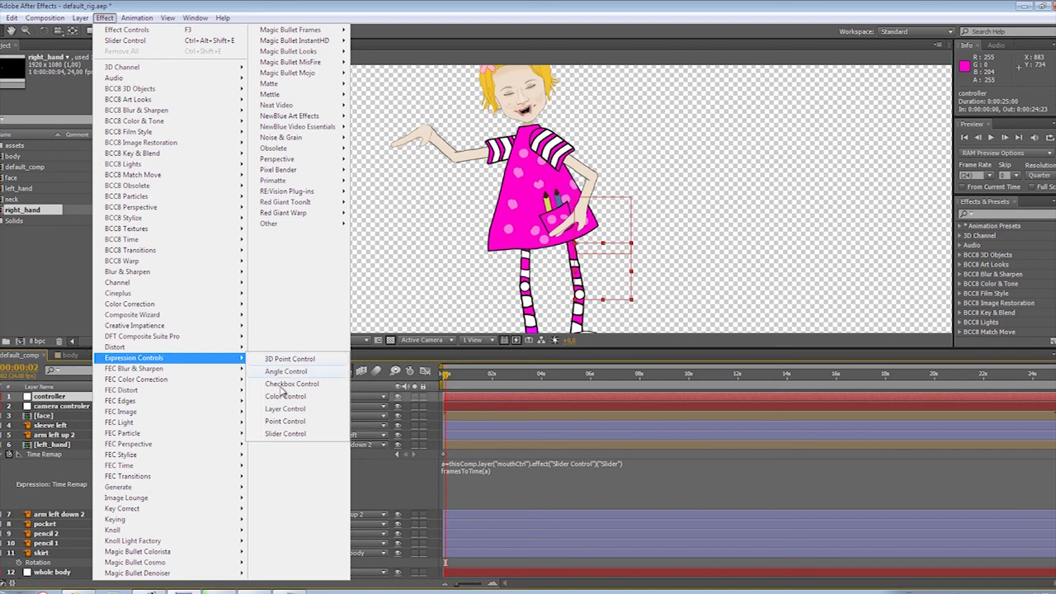
{"action": "left_click", "coordinate": [285, 433]}
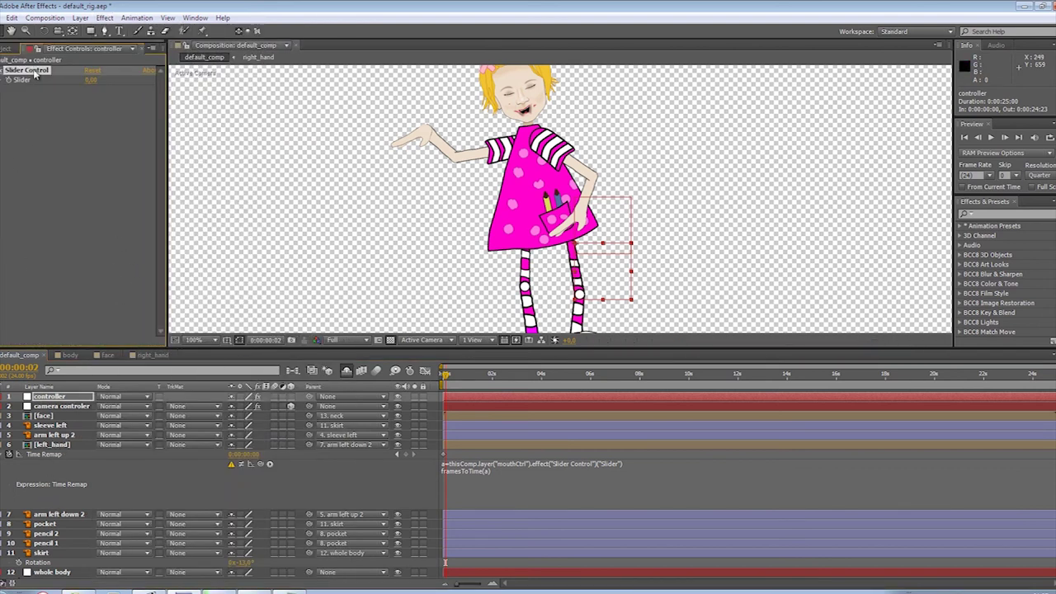
{"action": "key", "text": "Return"}
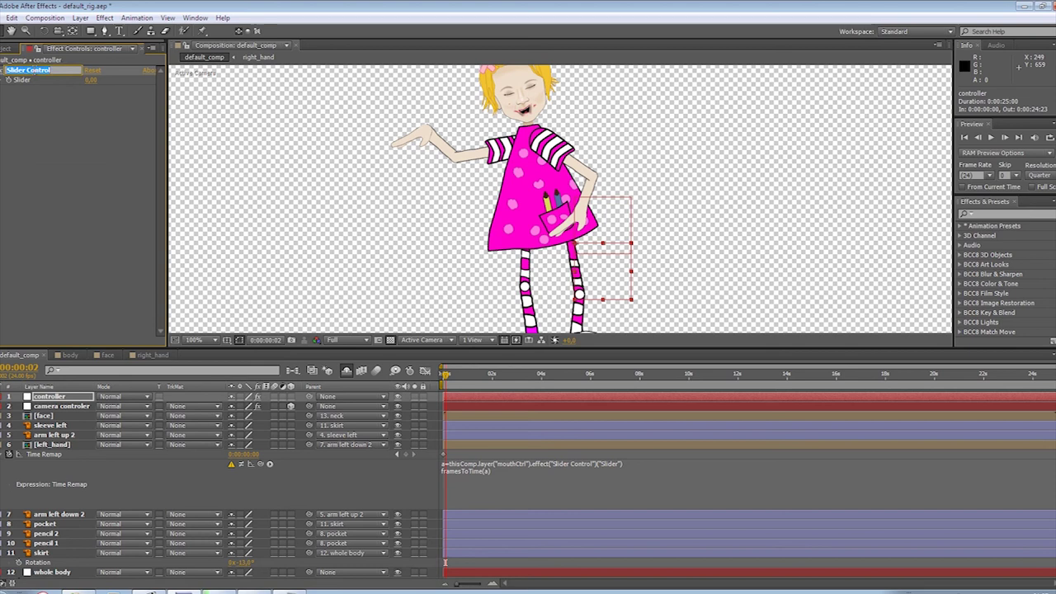
{"action": "type", "text": "left_hand_shapes"}
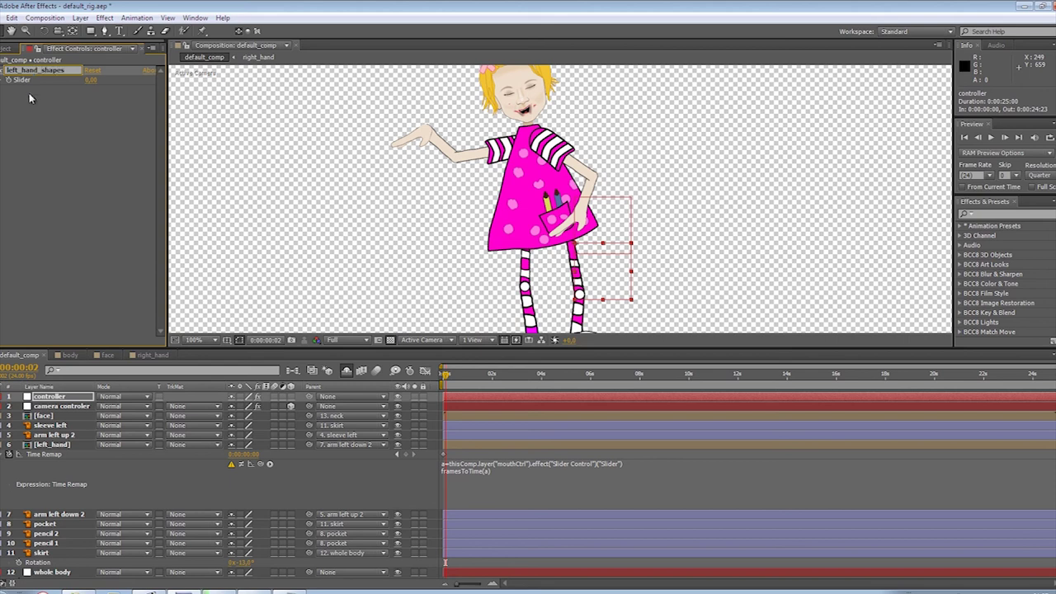
{"action": "key", "text": "Return"}
{"action": "left_click", "coordinate": [20, 72]}
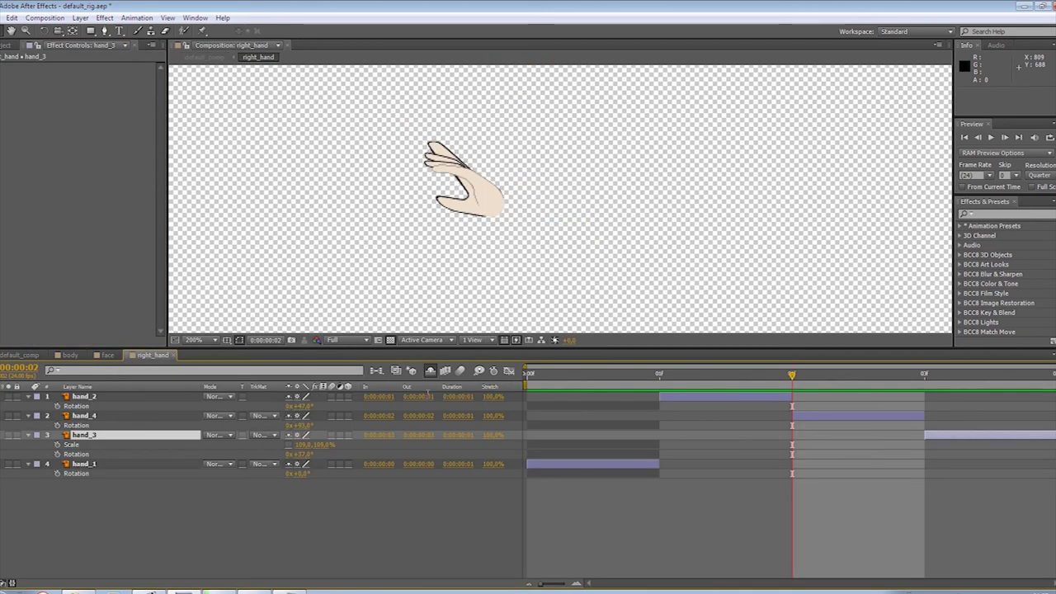
Step through the frames of the right_hand composition from frame 0 to frame 3 to examine its hand shapes
{"action": "left_click", "coordinate": [151, 355]}
{"action": "left_click", "coordinate": [529, 381]}
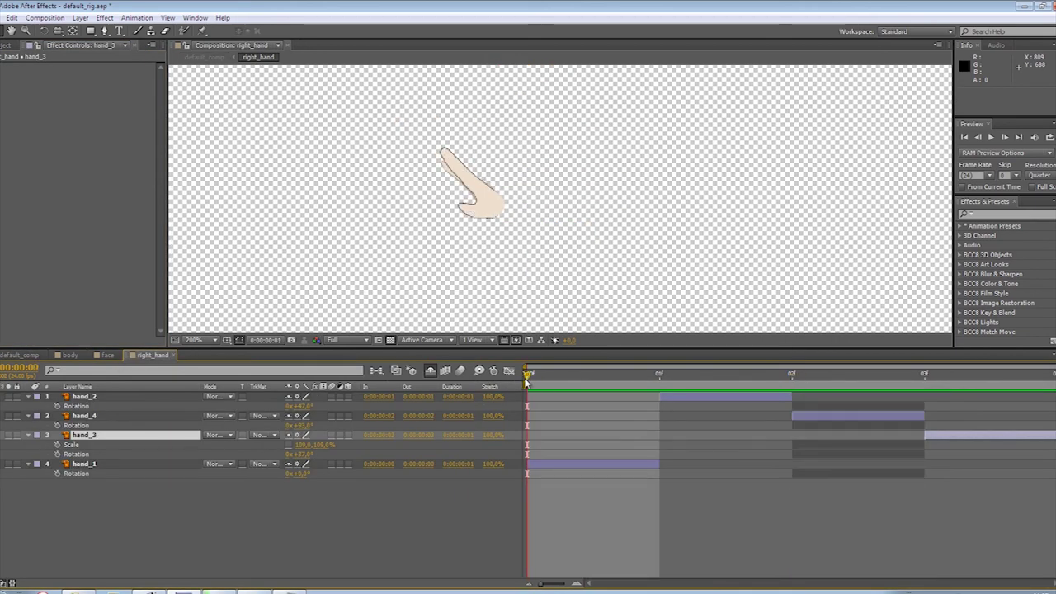
{"action": "key", "text": "Page_Down"}
{"action": "key", "text": "Page_Down"}
{"action": "key", "text": "Page_Down"}
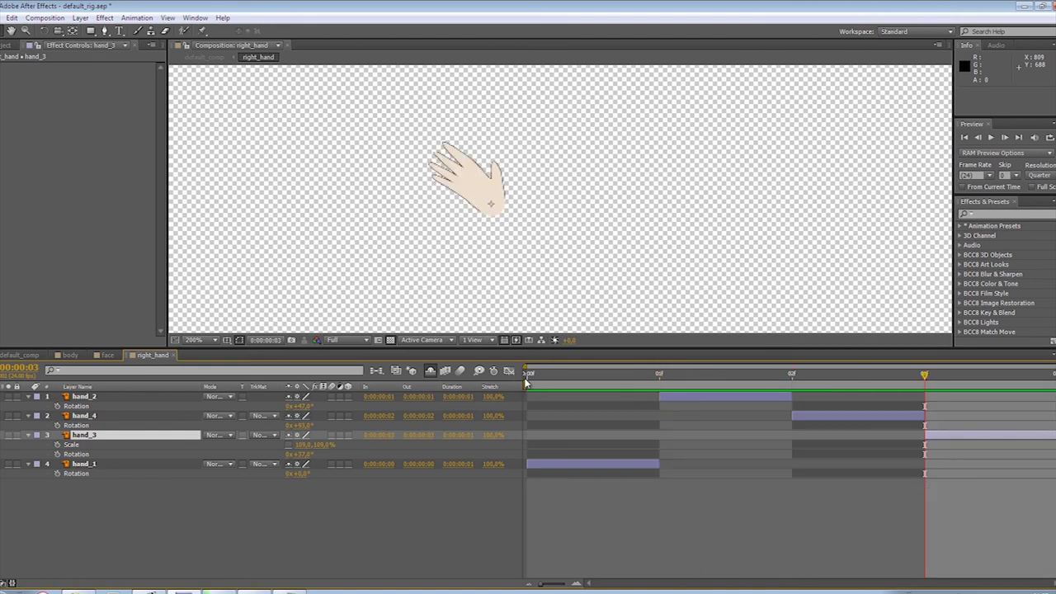
In default_comp, set the upper limit of the controller's left_hand_shapes slider range to 3
{"action": "left_click", "coordinate": [30, 355]}
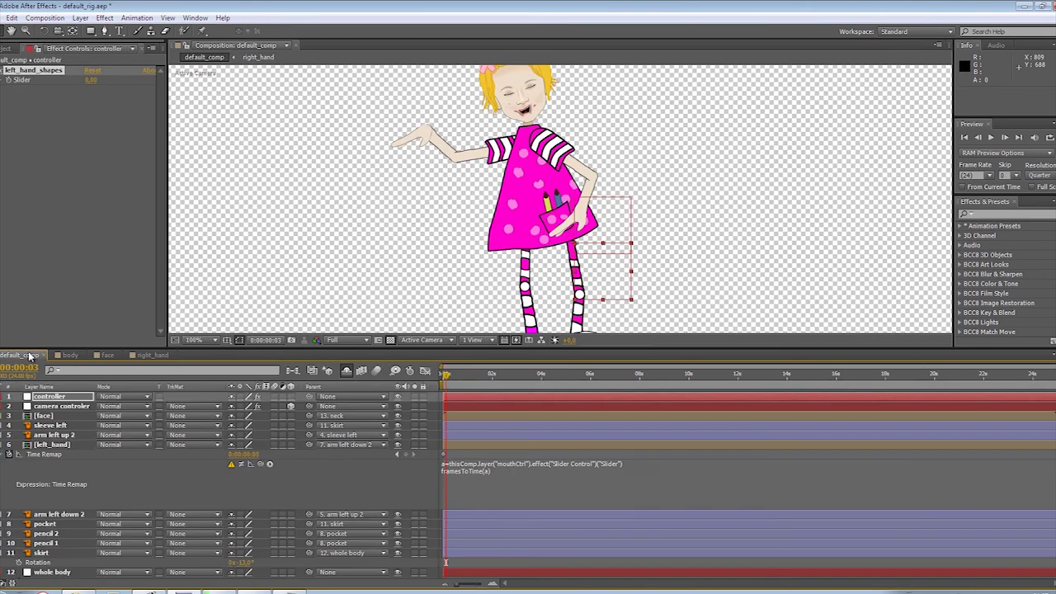
{"action": "right_click", "coordinate": [6, 81]}
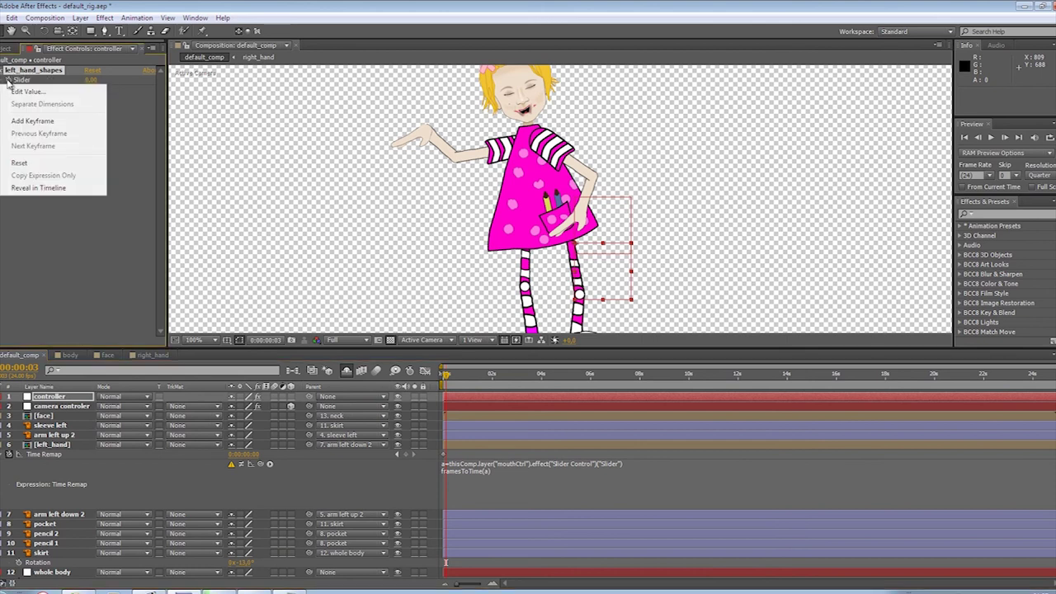
{"action": "right_click", "coordinate": [10, 80]}
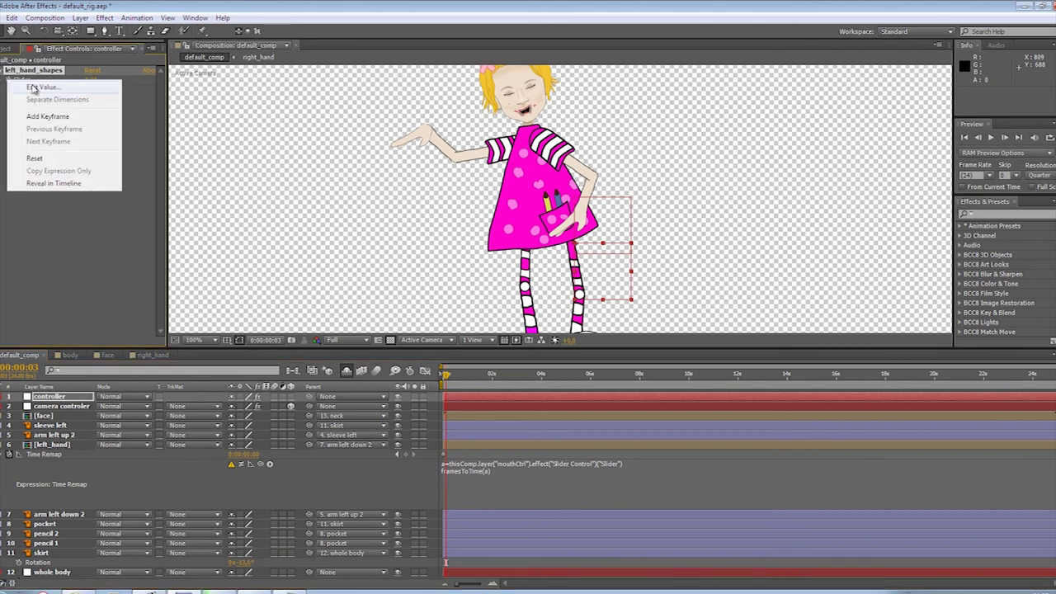
{"action": "left_click", "coordinate": [33, 89]}
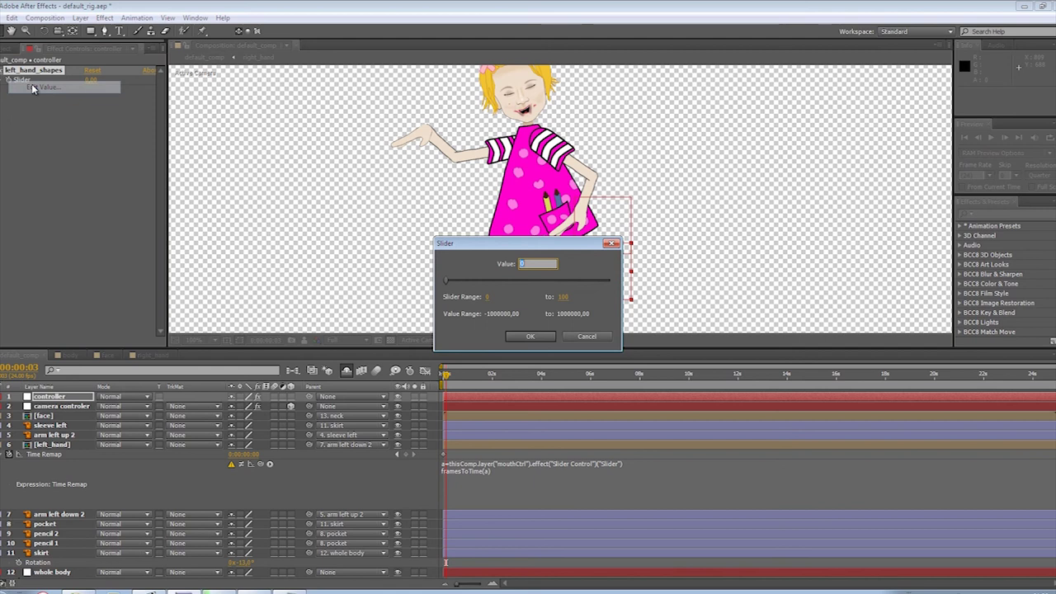
{"action": "left_click", "coordinate": [561, 297]}
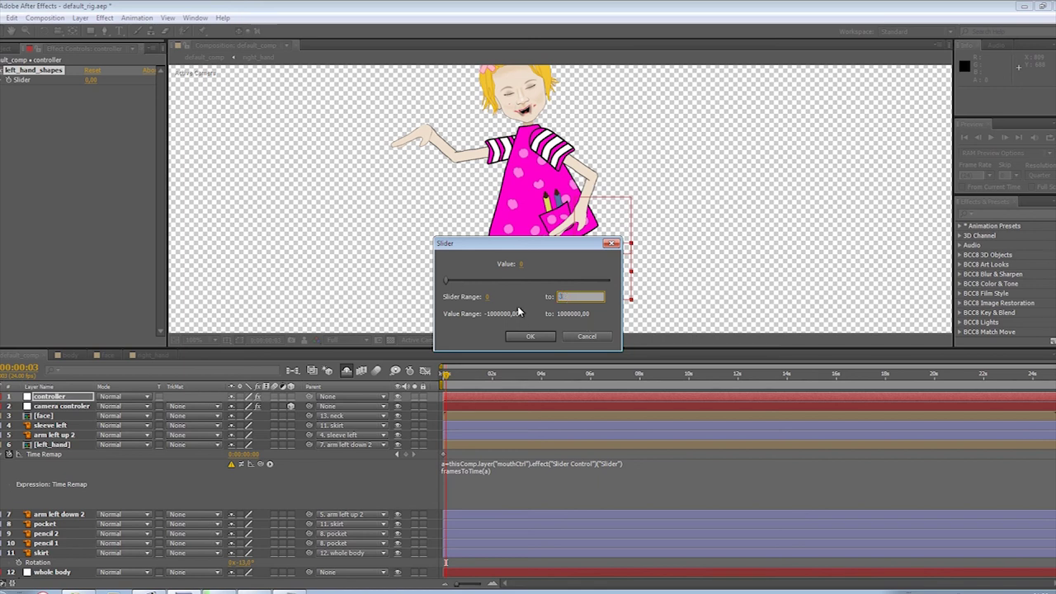
{"action": "key", "text": "Return"}
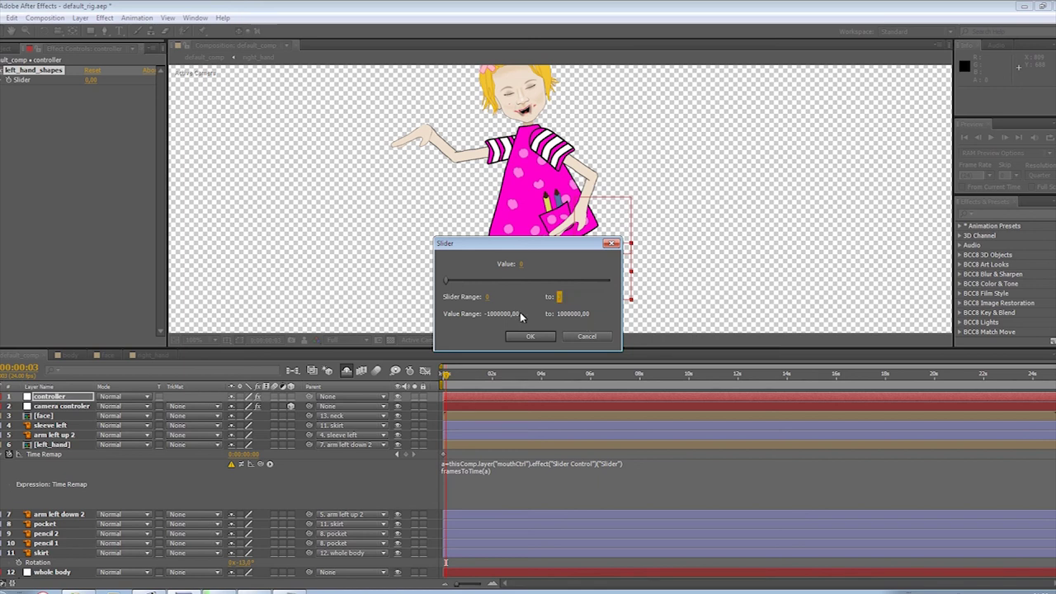
{"action": "left_click", "coordinate": [529, 335]}
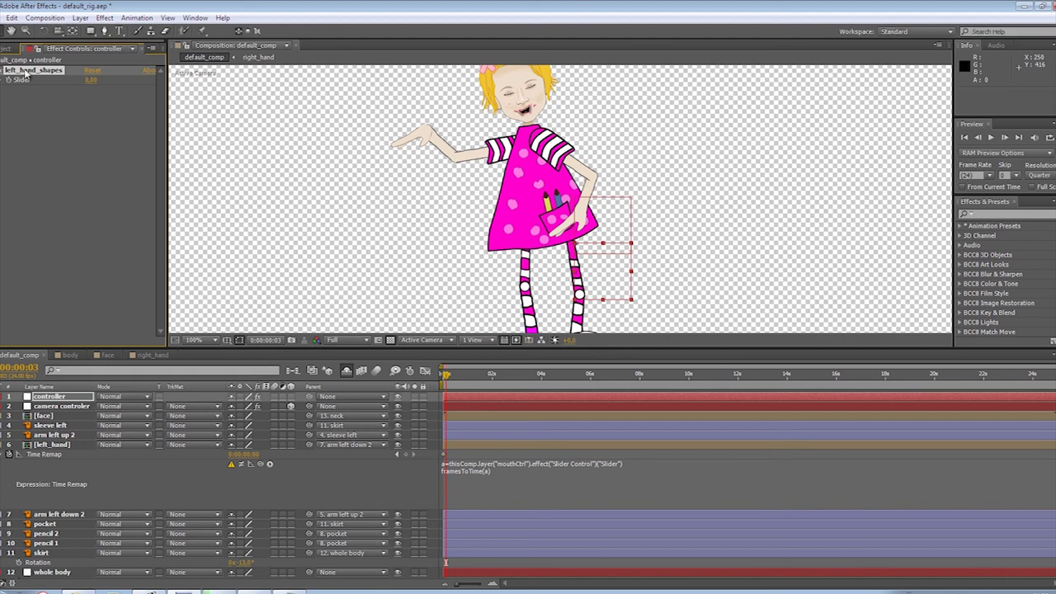
Duplicate the left_hand_shapes effect on the controller layer and rename the copy right_hand_shapes
{"action": "key", "text": "ctrl+d"}
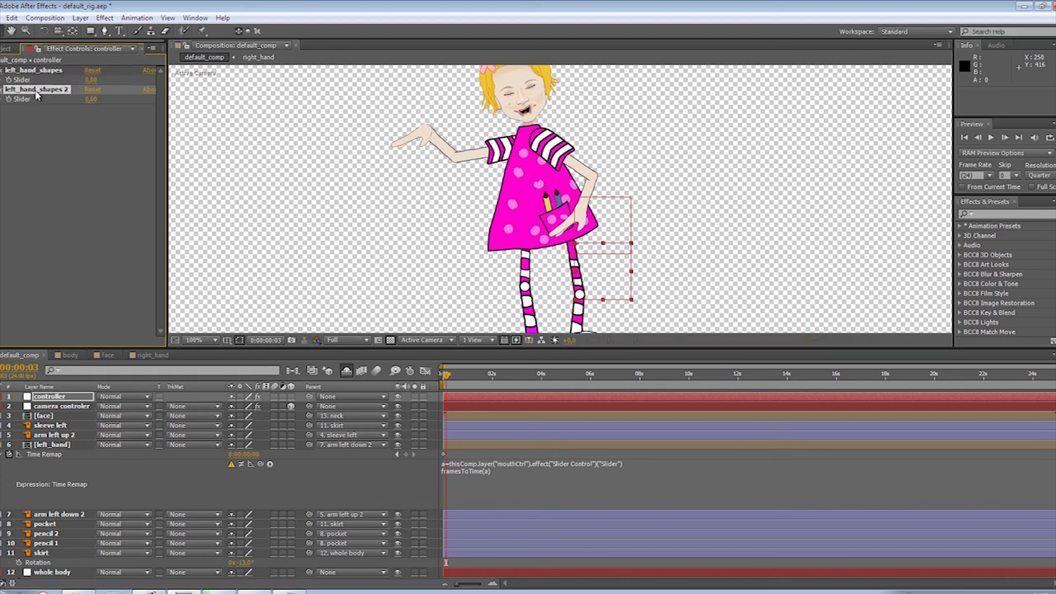
{"action": "key", "text": "Return"}
{"action": "key", "text": "Home"}
{"action": "key", "text": "Delete"}
{"action": "key", "text": "Delete"}
{"action": "key", "text": "Delete"}
{"action": "key", "text": "Delete"}
{"action": "type", "text": "right"}
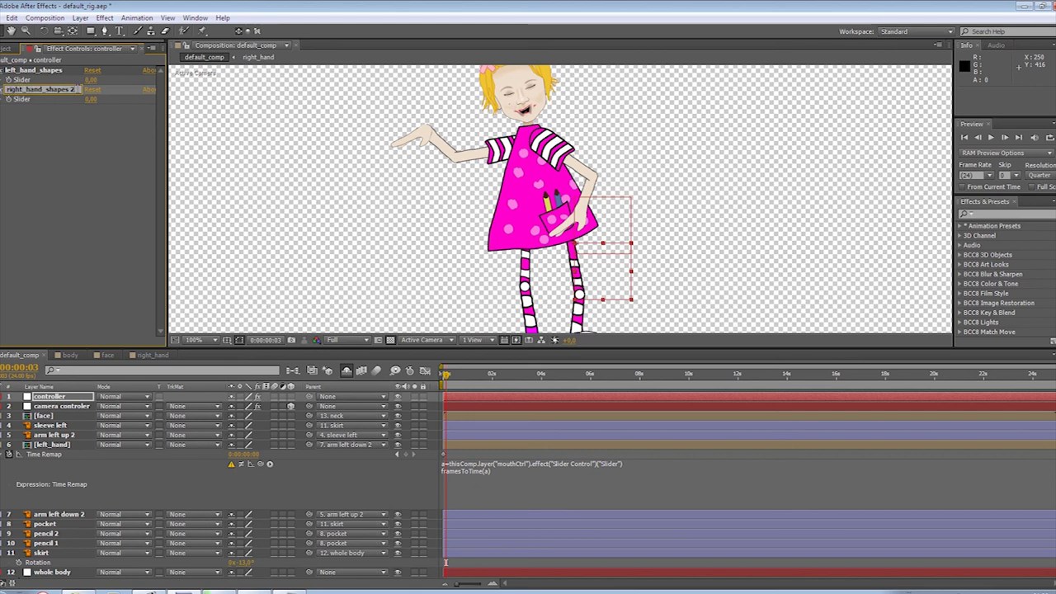
{"action": "key", "text": "End"}
{"action": "key", "text": "BackSpace"}
{"action": "key", "text": "BackSpace"}
{"action": "key", "text": "Return"}
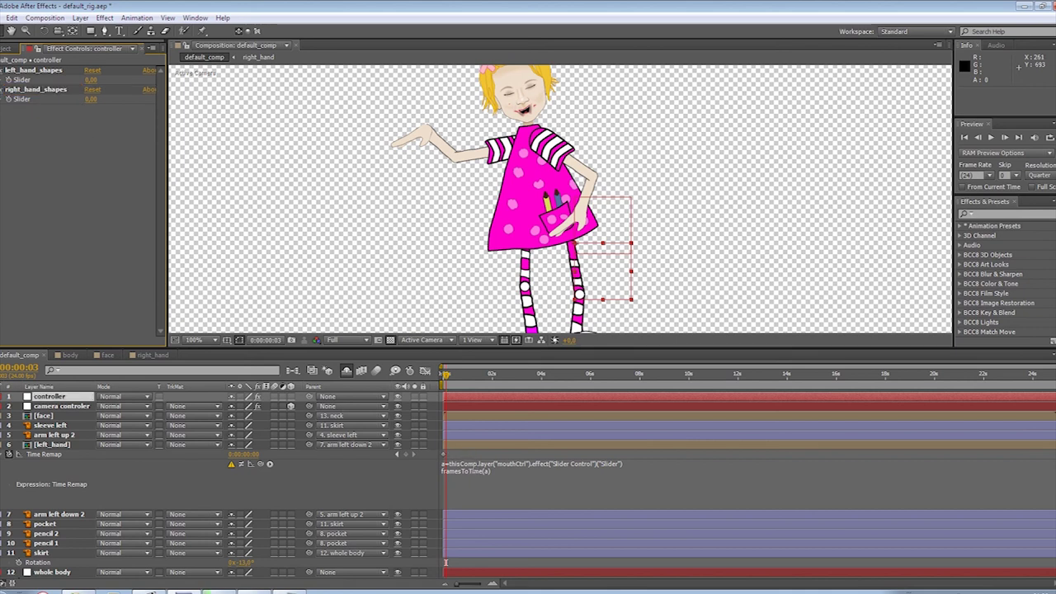
Replace the mouthCtrl reference in left_hand's Time Remap expression with a link to the controller's left_hand_shapes slider
{"action": "left_click", "coordinate": [624, 473]}
{"action": "left_click", "coordinate": [625, 473]}
{"action": "left_click_drag", "start_coordinate": [625, 464], "coordinate": [447, 464]}
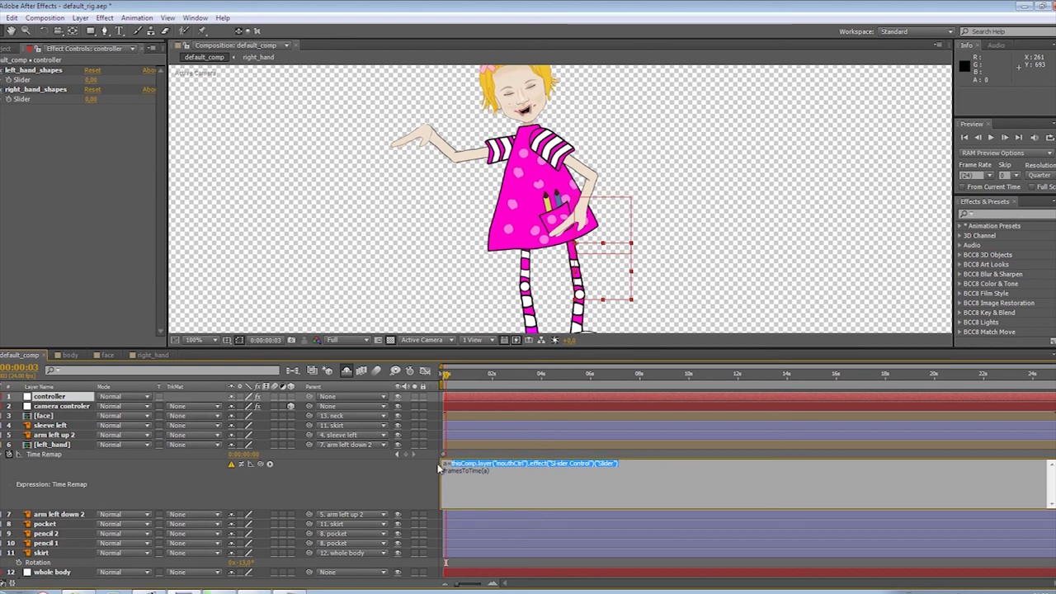
{"action": "left_click_drag", "start_coordinate": [262, 465], "coordinate": [27, 81]}
{"action": "left_click", "coordinate": [137, 376]}
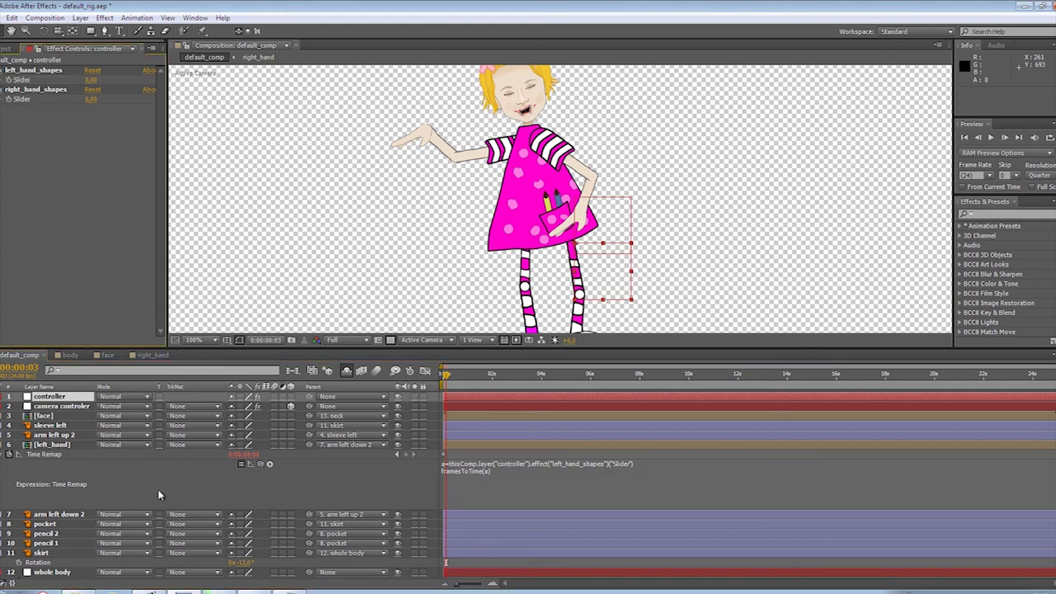
Copy left_hand's Time Remap expression and paste it into a new expression on right_hand's Time Remap
{"action": "scroll", "coordinate": [160, 495], "scroll_direction": "down", "scroll_amount": 2}
{"action": "left_click", "coordinate": [484, 413]}
{"action": "right_click", "coordinate": [484, 413]}
{"action": "left_click", "coordinate": [517, 451]}
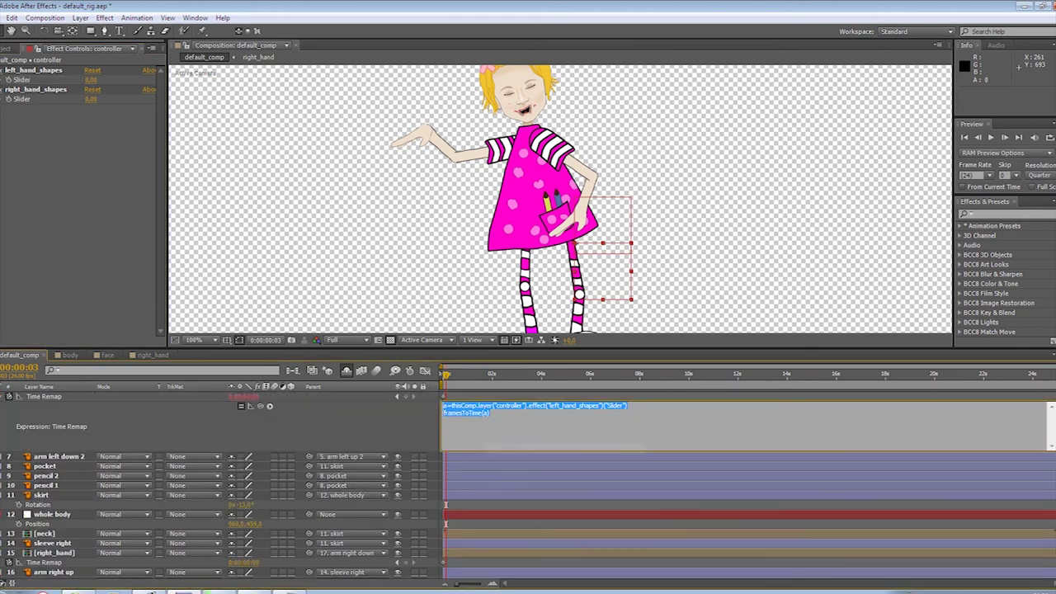
{"action": "scroll", "coordinate": [25, 561], "scroll_direction": "down", "scroll_amount": 1}
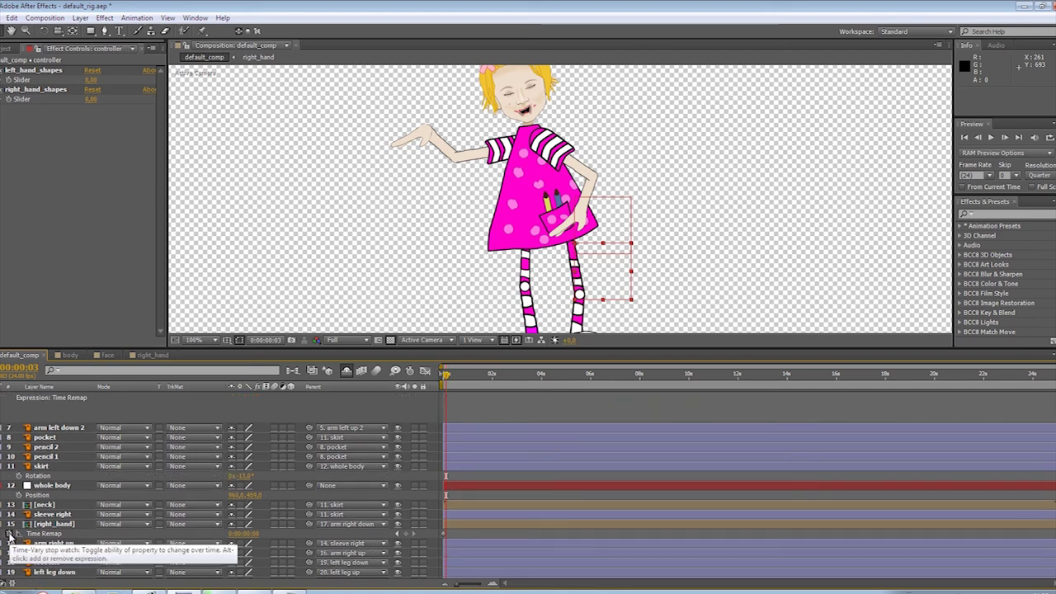
{"action": "left_click", "coordinate": [10, 535], "text": "alt"}
{"action": "right_click", "coordinate": [473, 543]}
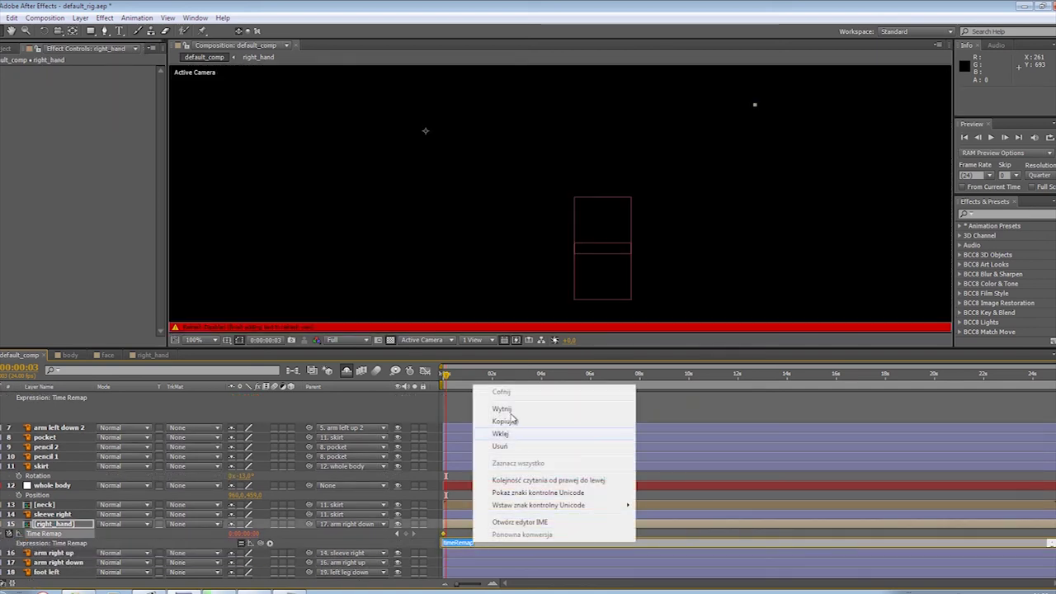
{"action": "left_click", "coordinate": [508, 434]}
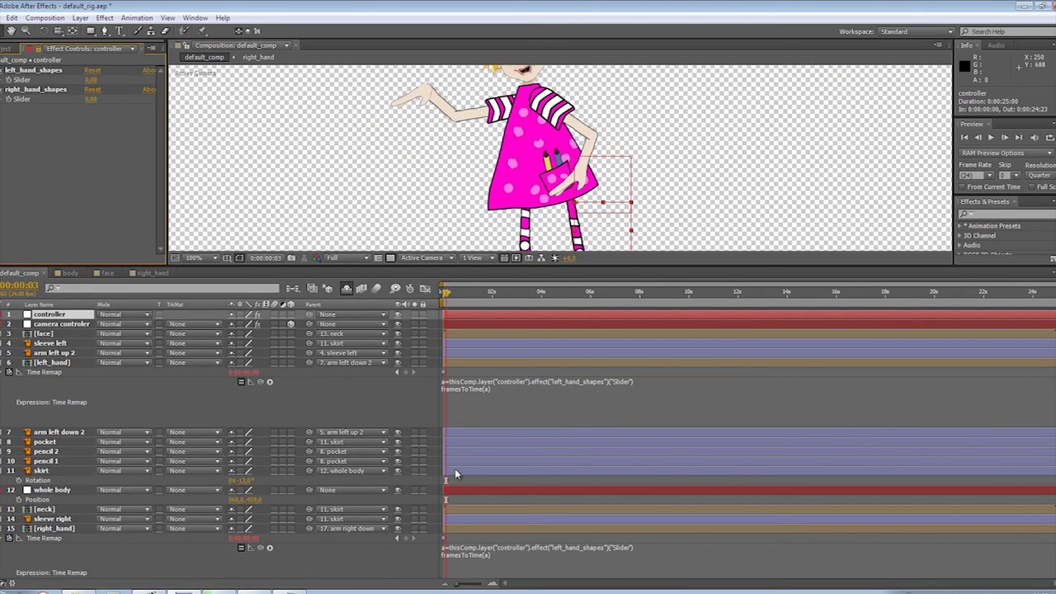
Relink variable a in right_hand's Time Remap expression to the controller's right_hand_shapes slider
{"action": "scroll", "coordinate": [454, 469], "scroll_direction": "down", "scroll_amount": 1}
{"action": "left_click", "coordinate": [645, 518]}
{"action": "left_click_drag", "start_coordinate": [641, 517], "coordinate": [458, 512]}
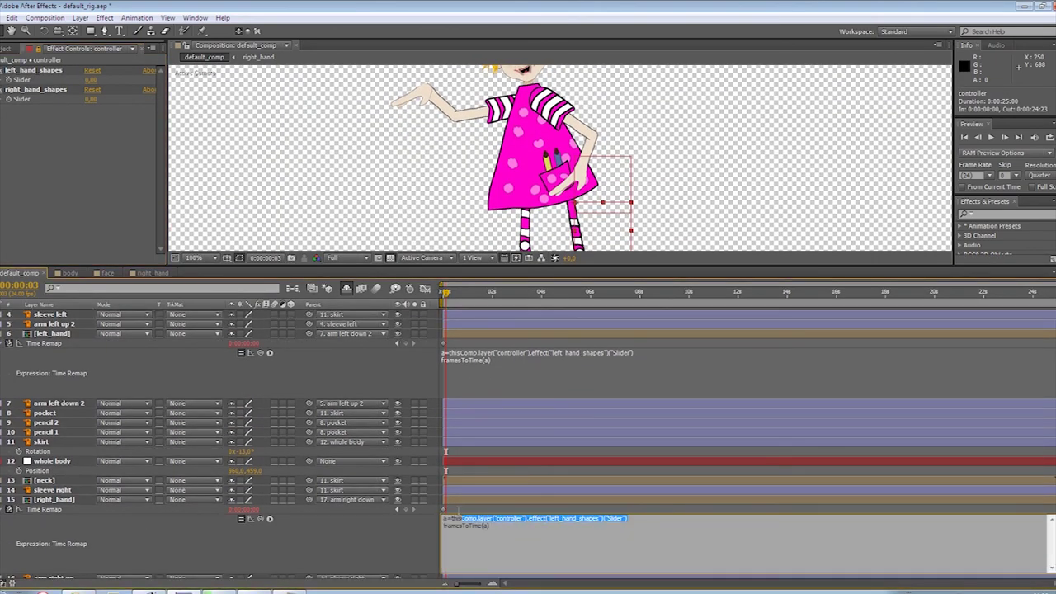
{"action": "left_click_drag", "start_coordinate": [261, 518], "coordinate": [20, 99]}
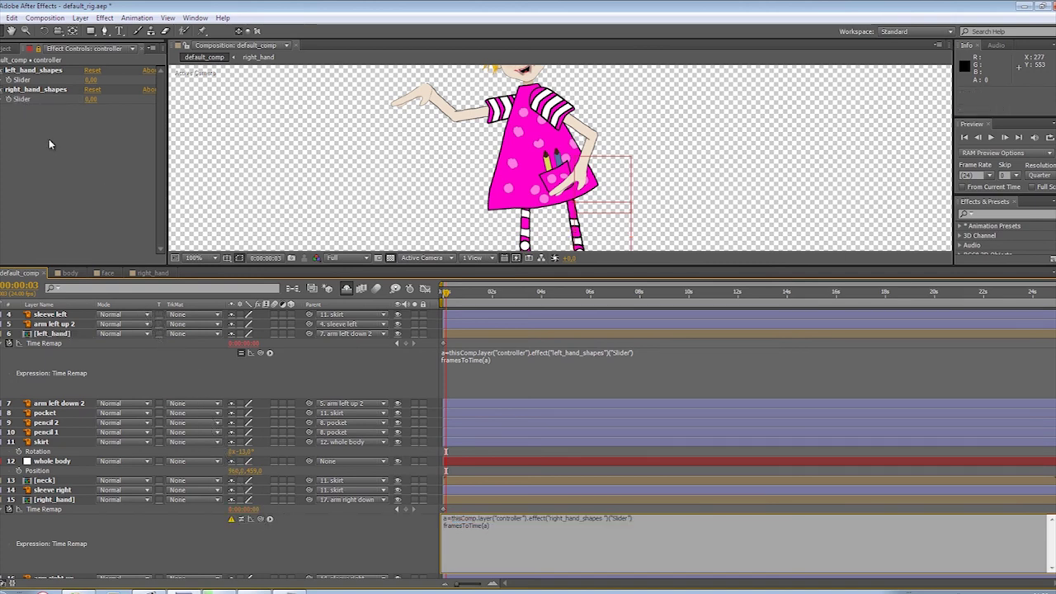
{"action": "left_click", "coordinate": [49, 145]}
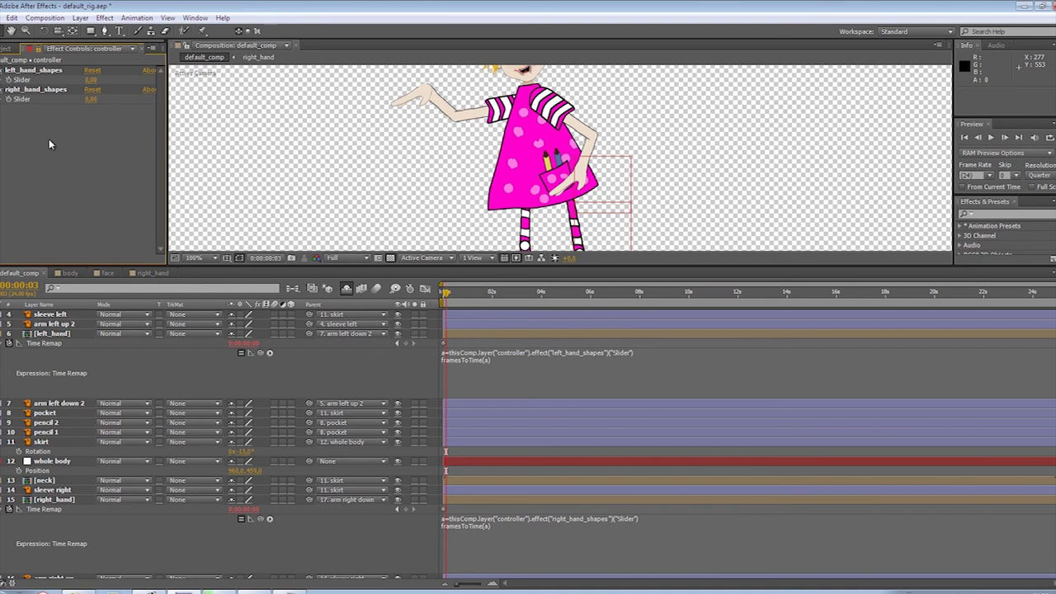
Expand both hand sliders and test the rig by setting right_hand_shapes to 1, 2 and 3 and sweeping left_hand_shapes
{"action": "scroll", "coordinate": [455, 203], "scroll_direction": "down", "scroll_amount": 1}
{"action": "left_click_drag", "start_coordinate": [487, 267], "coordinate": [493, 394]}
{"action": "key", "text": "period"}
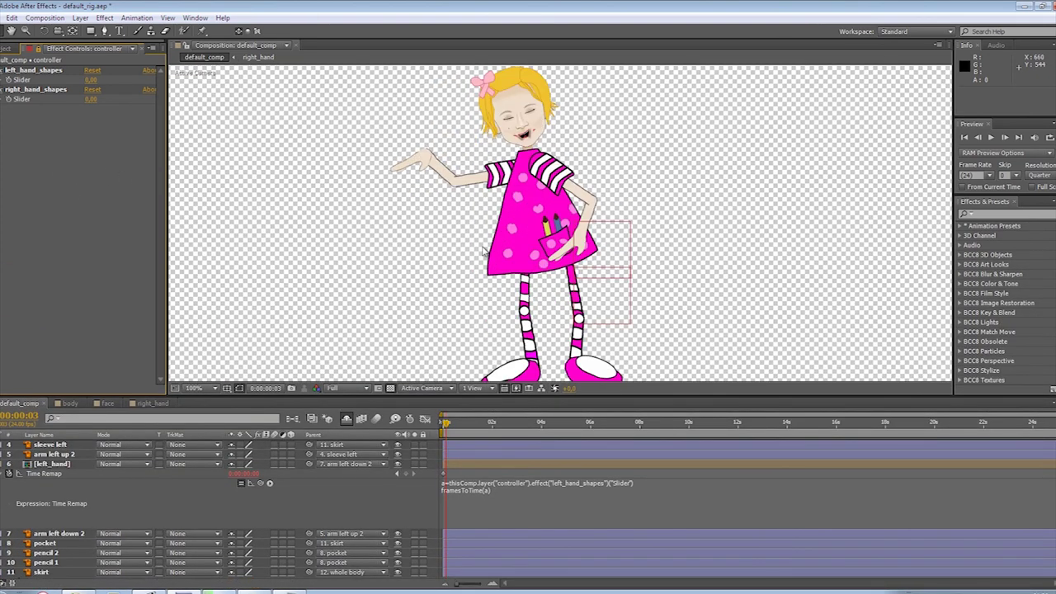
{"action": "left_click", "coordinate": [8, 79]}
{"action": "left_click", "coordinate": [7, 114]}
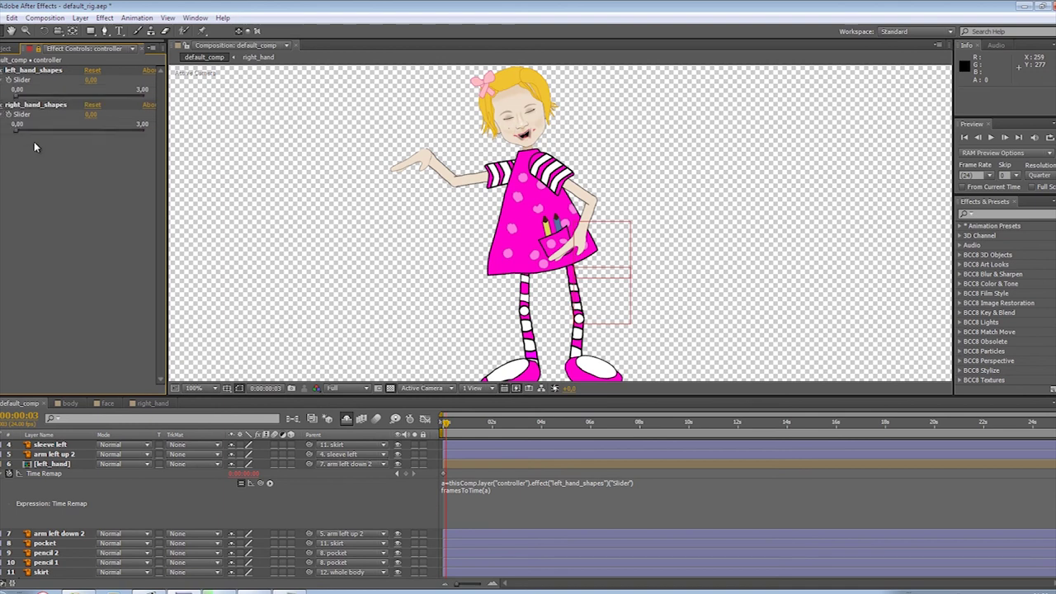
{"action": "left_click", "coordinate": [33, 130]}
{"action": "left_click_drag", "start_coordinate": [51, 129], "coordinate": [15, 134]}
{"action": "left_click", "coordinate": [88, 116]}
{"action": "type", "text": "1"}
{"action": "left_click", "coordinate": [124, 121]}
{"action": "left_click", "coordinate": [89, 116]}
{"action": "type", "text": "2"}
{"action": "left_click", "coordinate": [116, 122]}
{"action": "left_click", "coordinate": [90, 115]}
{"action": "type", "text": "3"}
{"action": "left_click", "coordinate": [119, 120]}
{"action": "left_click_drag", "start_coordinate": [75, 96], "coordinate": [17, 97]}
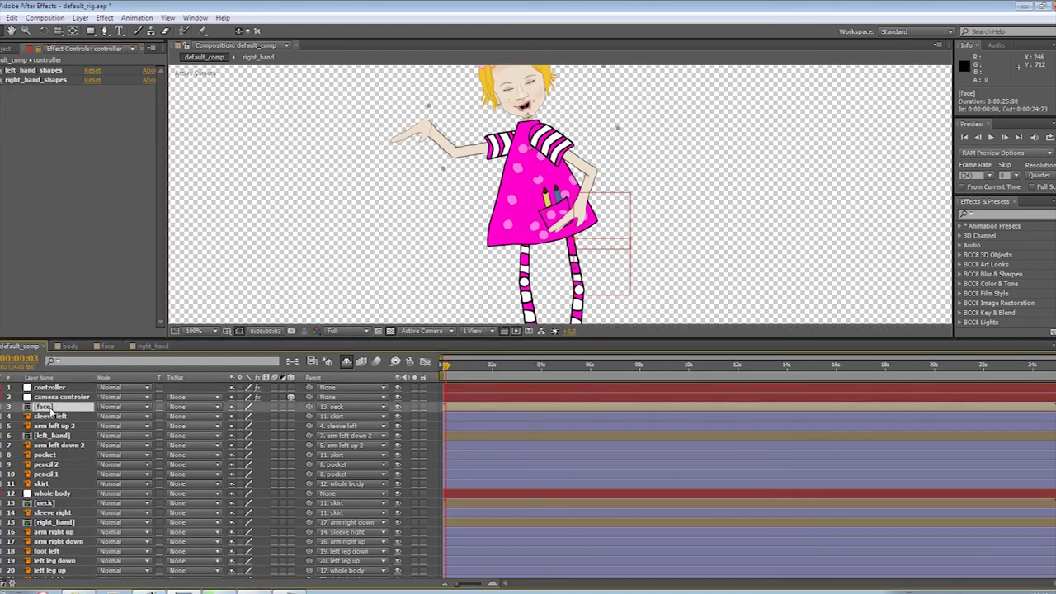
In the face composition, pre-compose layers mouth_1 to mouth_8 into a new composition named mouth
{"action": "double_click", "coordinate": [46, 408]}
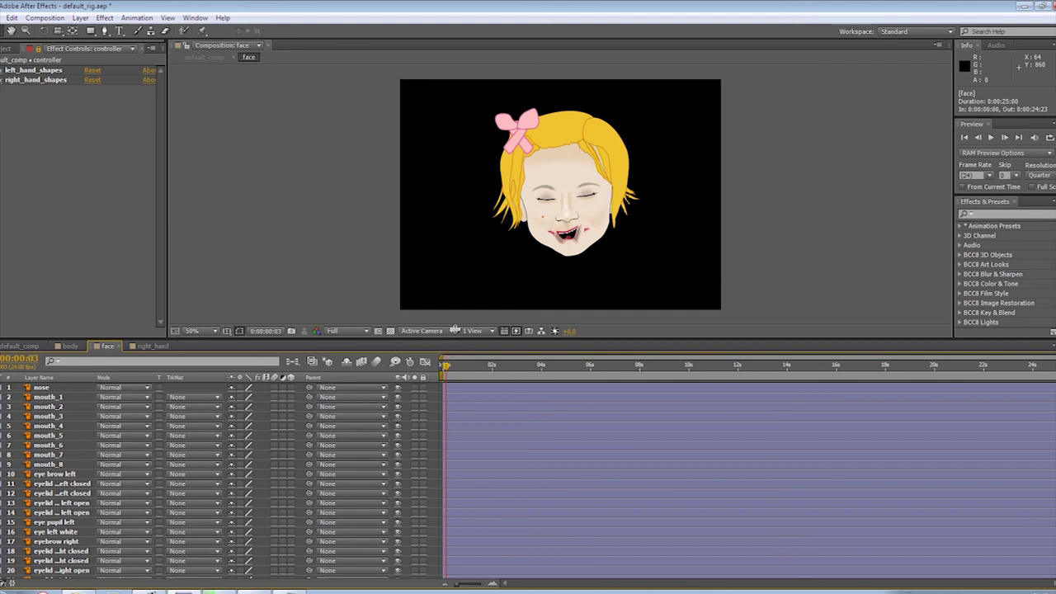
{"action": "left_click_drag", "start_coordinate": [454, 340], "coordinate": [454, 319]}
{"action": "left_click", "coordinate": [62, 377]}
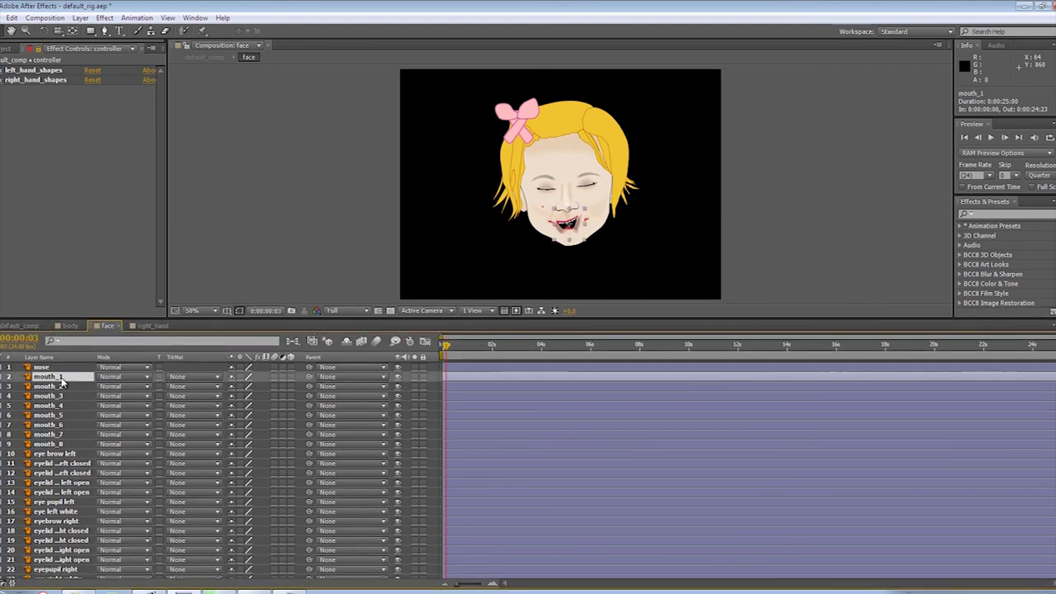
{"action": "left_click", "coordinate": [58, 446], "text": "shift"}
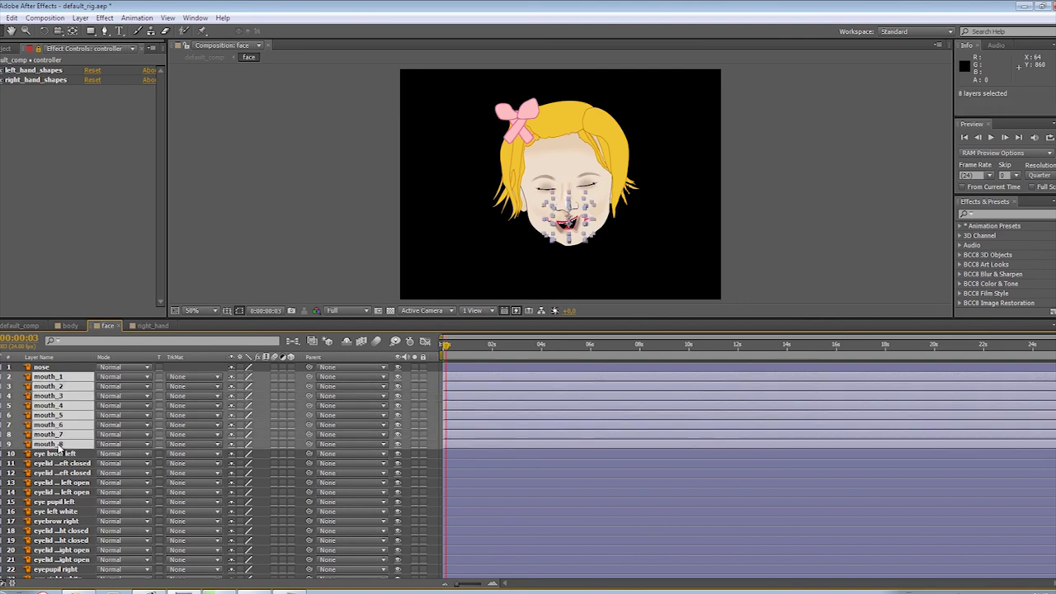
{"action": "key", "text": "ctrl+shift+c"}
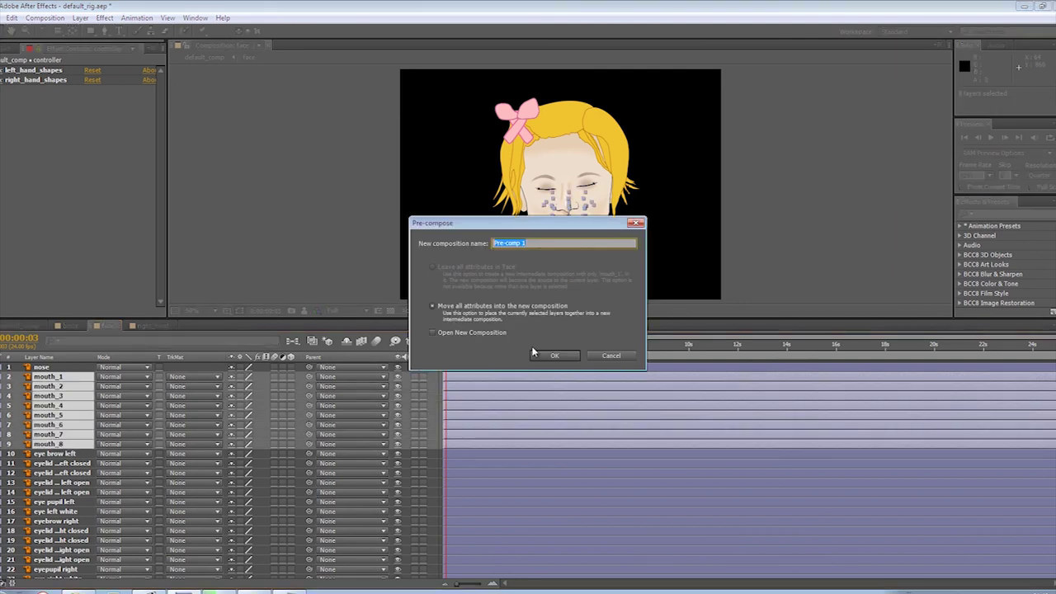
{"action": "type", "text": "mouth"}
{"action": "left_click", "coordinate": [568, 355]}
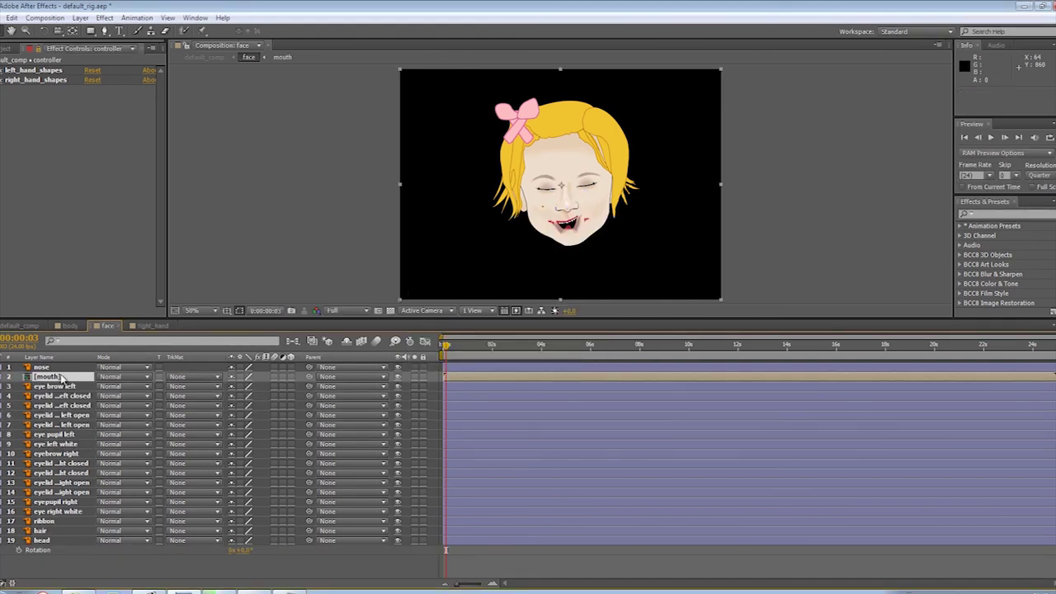
In the mouth composition, trim the out points of all eight mouth layers to frame 0 so each lasts one frame
{"action": "left_click", "coordinate": [59, 377]}
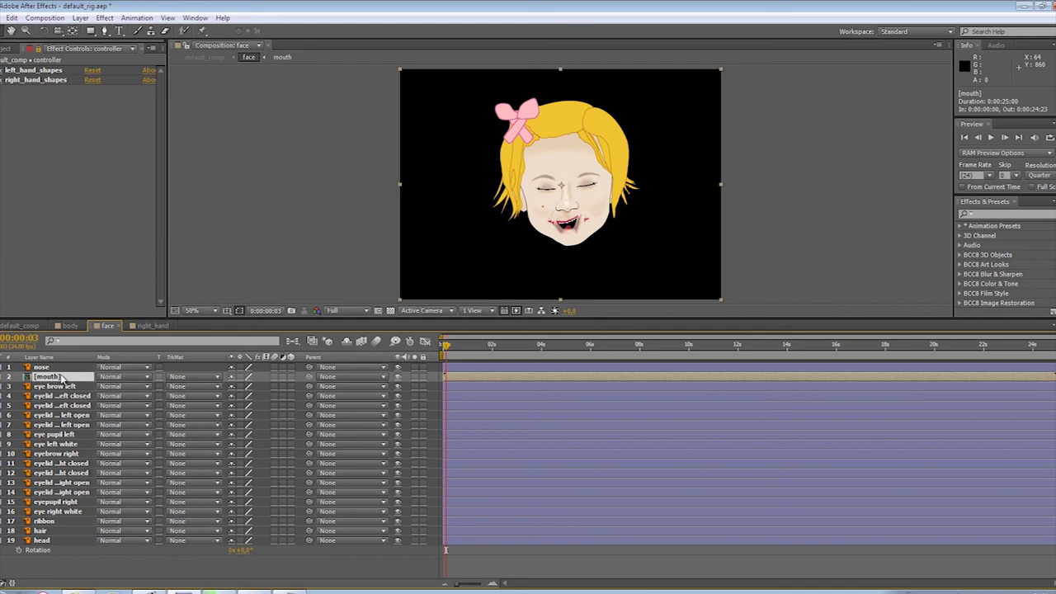
{"action": "double_click", "coordinate": [59, 377]}
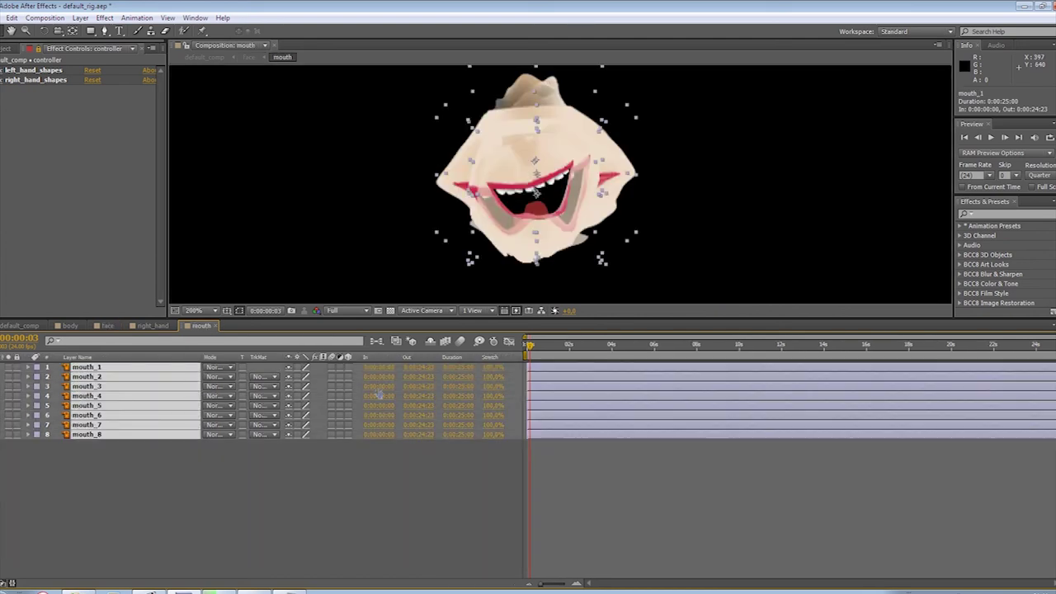
{"action": "left_click_drag", "start_coordinate": [530, 347], "coordinate": [527, 347]}
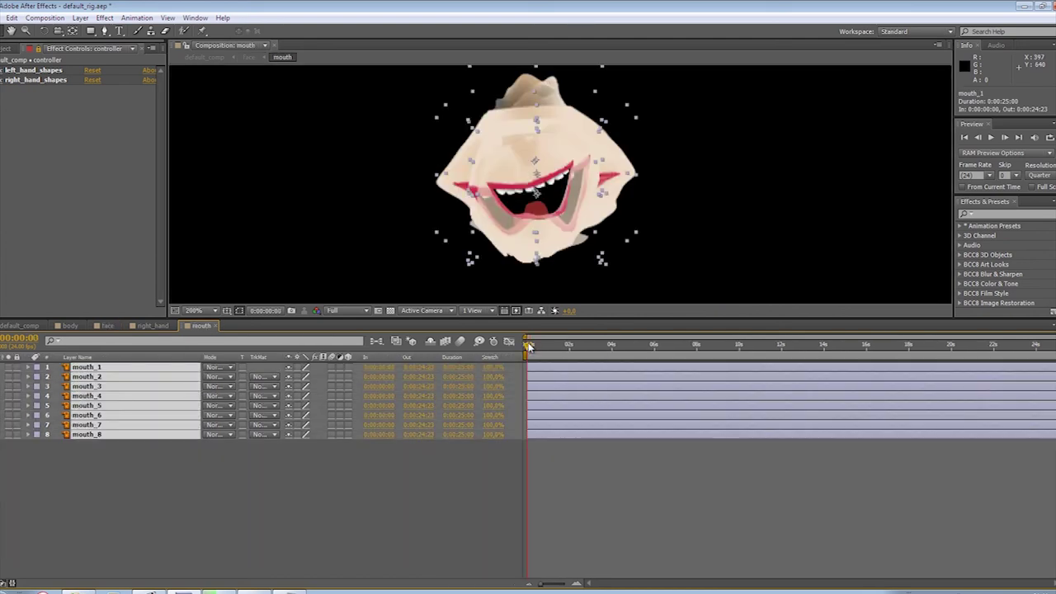
{"action": "key", "text": "alt+bracketright"}
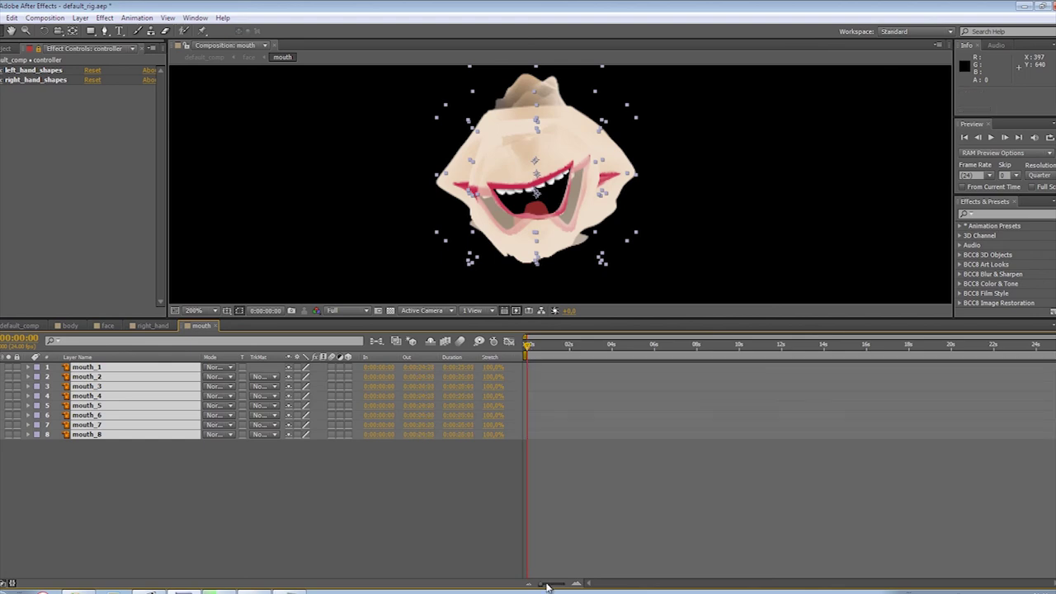
Apply Sequence Layers to the eight mouth layers so they follow one another frame by frame
{"action": "left_click_drag", "start_coordinate": [545, 584], "coordinate": [574, 584]}
{"action": "right_click", "coordinate": [157, 406]}
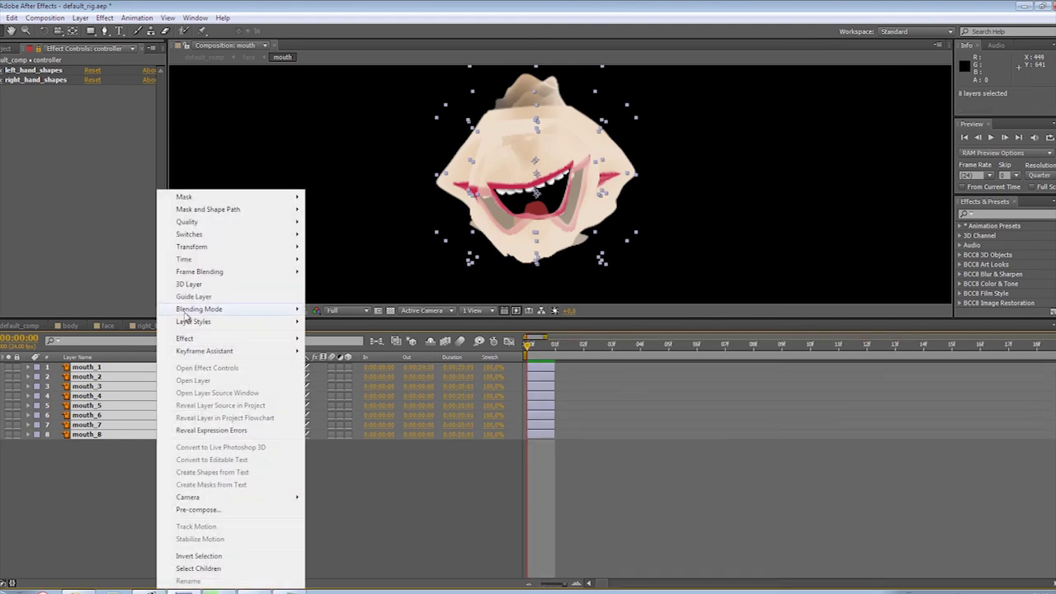
{"action": "mouse_move", "coordinate": [228, 252]}
{"action": "mouse_move", "coordinate": [231, 351]}
{"action": "left_click", "coordinate": [370, 444]}
{"action": "left_click", "coordinate": [536, 322]}
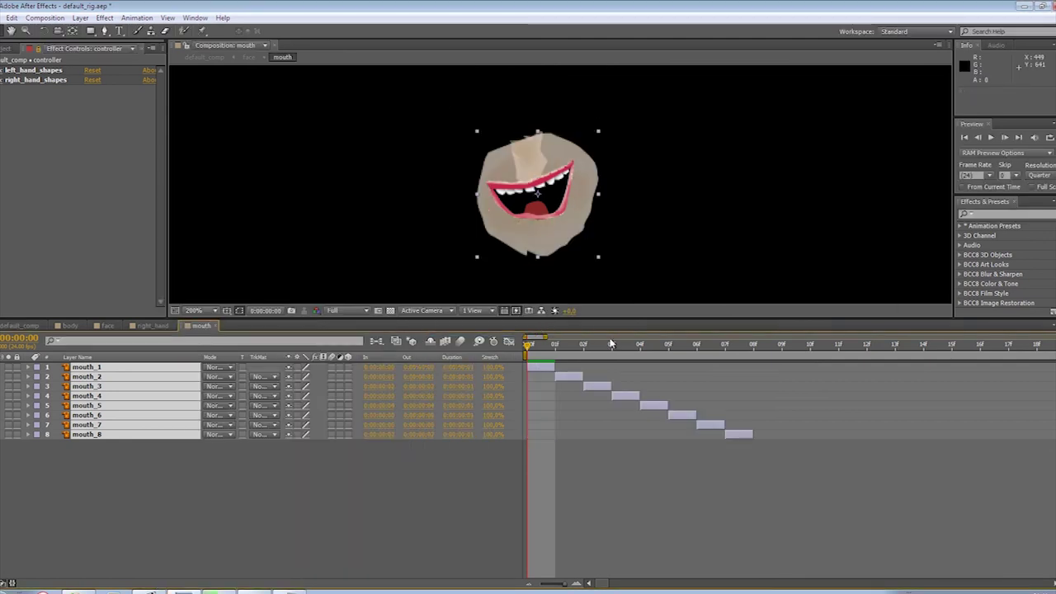
End the mouth composition's work area at frame 7, trim the composition to it and play through the mouth shapes
{"action": "key", "text": "space"}
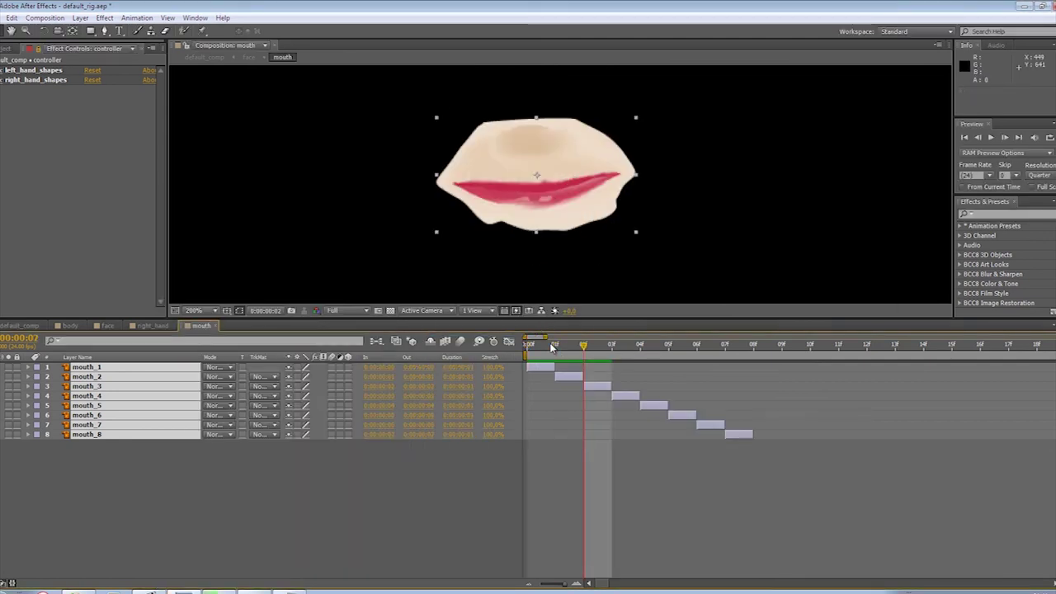
{"action": "left_click", "coordinate": [711, 385]}
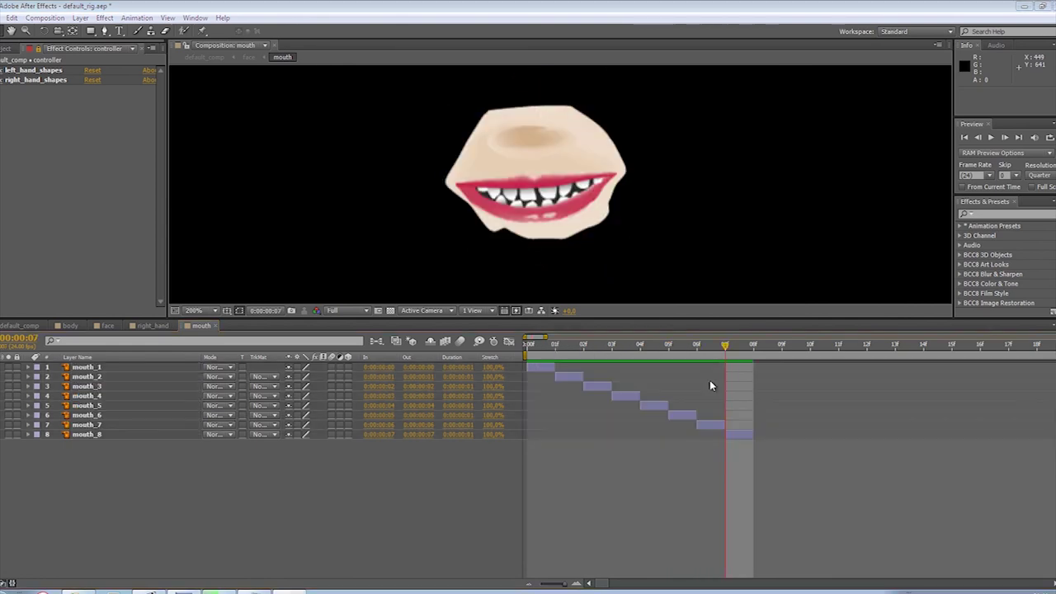
{"action": "key", "text": "n"}
{"action": "right_click", "coordinate": [716, 356]}
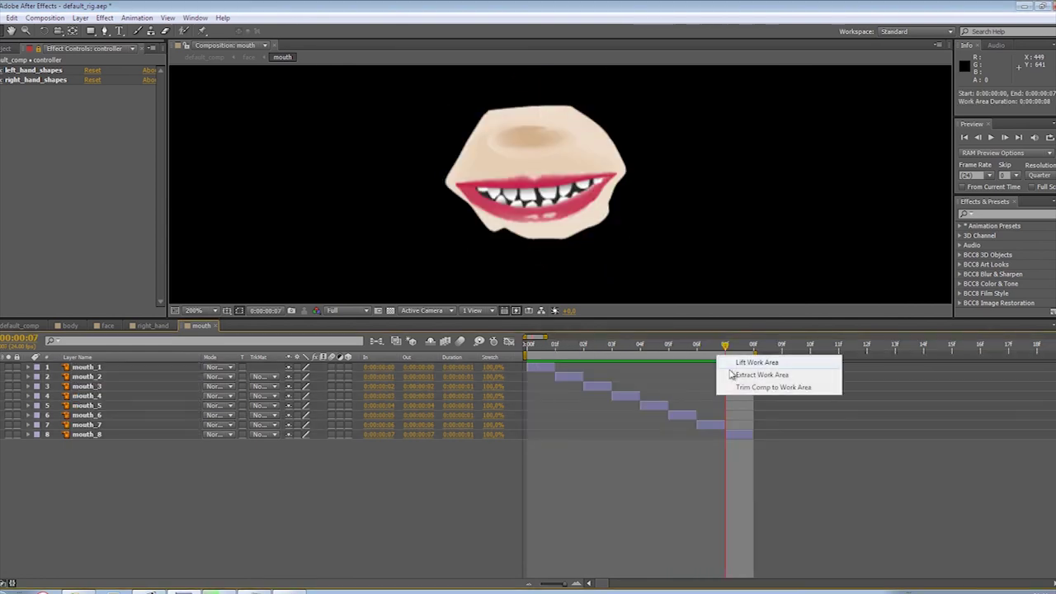
{"action": "left_click", "coordinate": [750, 387]}
{"action": "key", "text": "space"}
{"action": "left_click_drag", "start_coordinate": [591, 279], "coordinate": [552, 138]}
{"action": "left_click_drag", "start_coordinate": [551, 345], "coordinate": [726, 351]}
{"action": "key", "text": "space"}
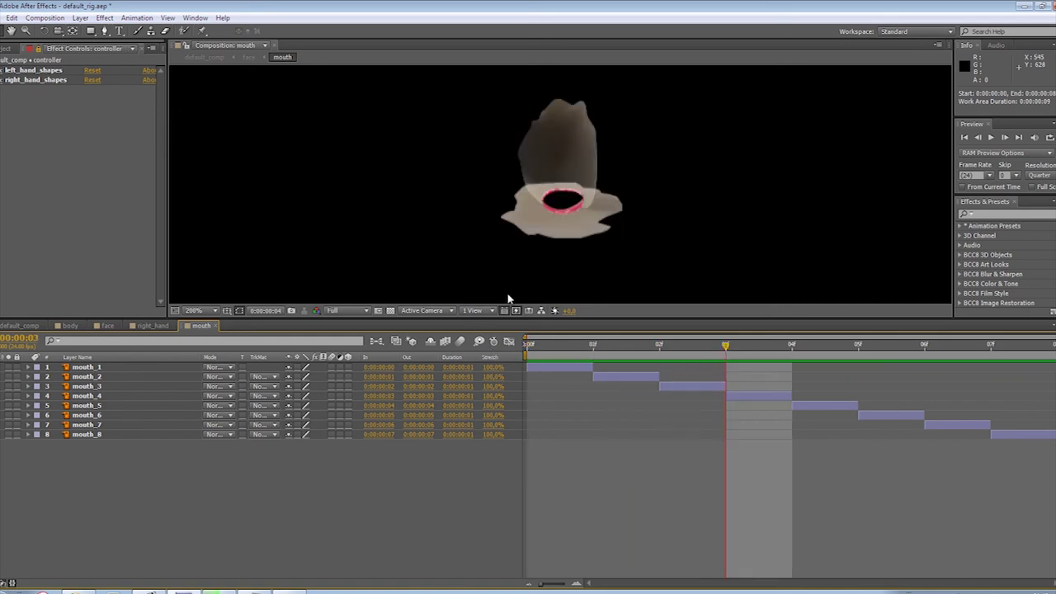
In the face composition, enable time remapping on the mouth layer and delete its end keyframe
{"action": "left_click", "coordinate": [105, 325]}
{"action": "right_click", "coordinate": [77, 378]}
{"action": "mouse_move", "coordinate": [107, 259]}
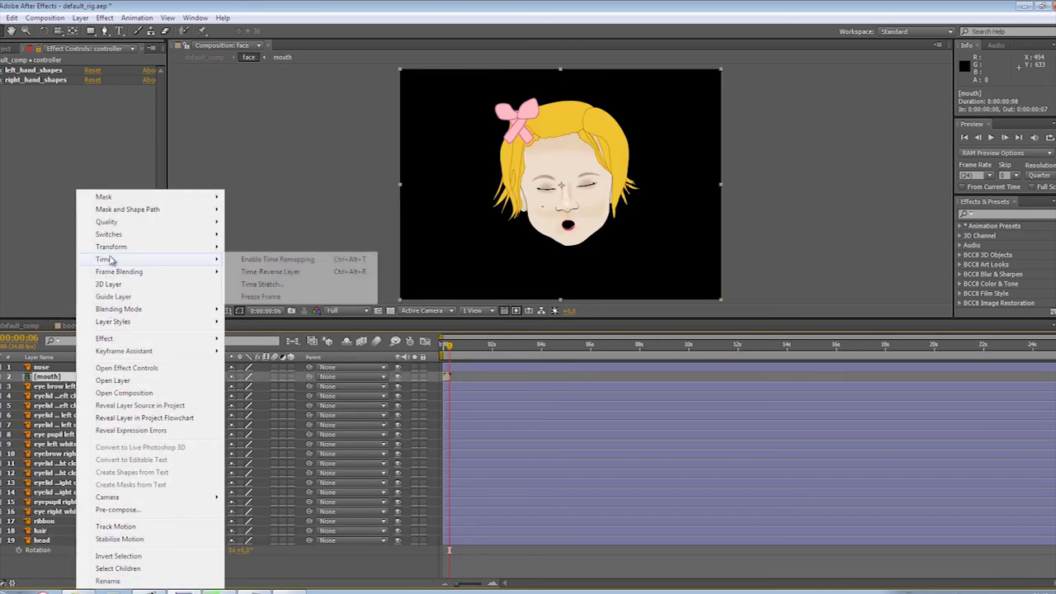
{"action": "left_click", "coordinate": [293, 262]}
{"action": "left_click", "coordinate": [452, 387]}
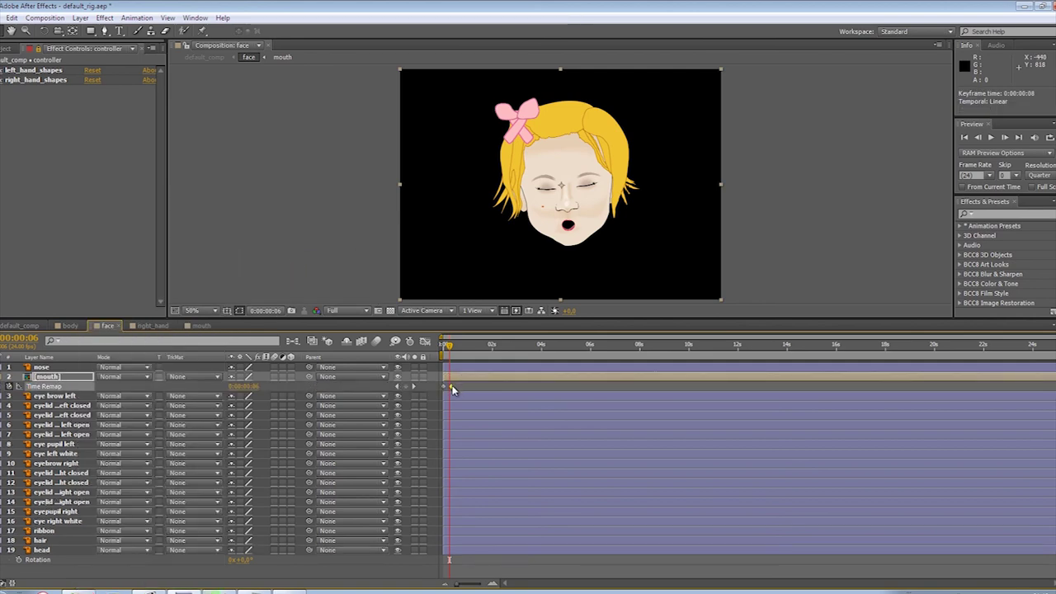
{"action": "key", "text": "Delete"}
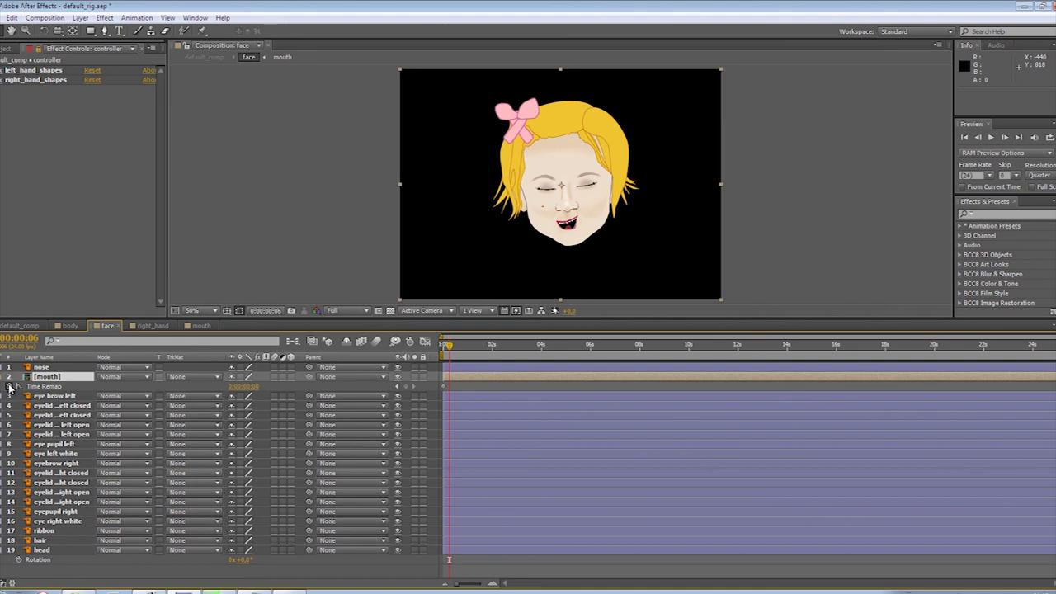
Give the mouth's Time Remap the copied left_hand_shapes slider expression as variable a, followed by the line framesToTime(a)
{"action": "left_click", "coordinate": [17, 387], "text": "alt"}
{"action": "right_click", "coordinate": [456, 396]}
{"action": "left_click", "coordinate": [484, 439]}
{"action": "left_click", "coordinate": [378, 391]}
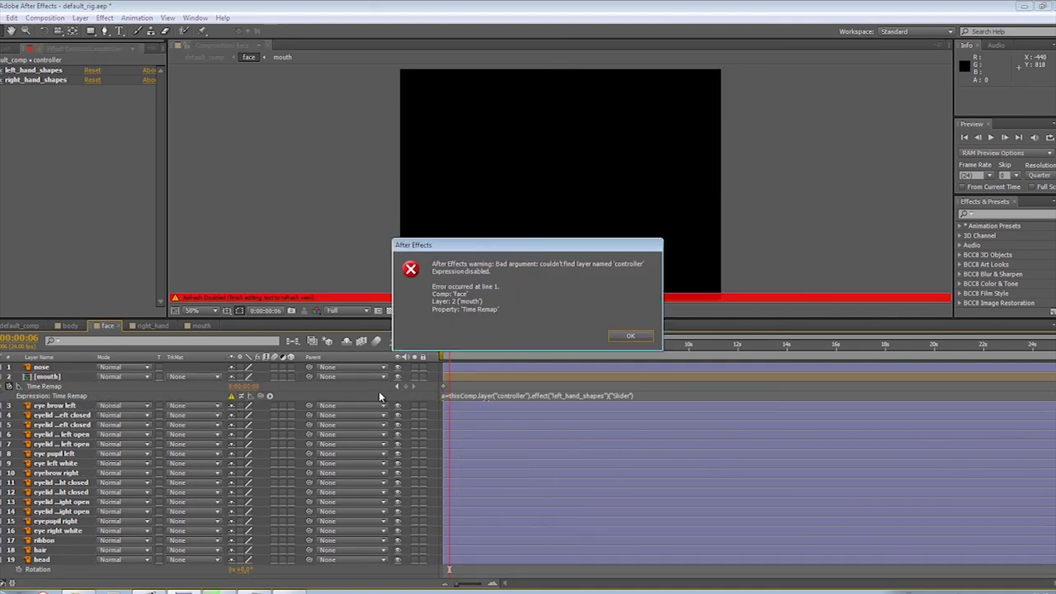
{"action": "left_click", "coordinate": [630, 336]}
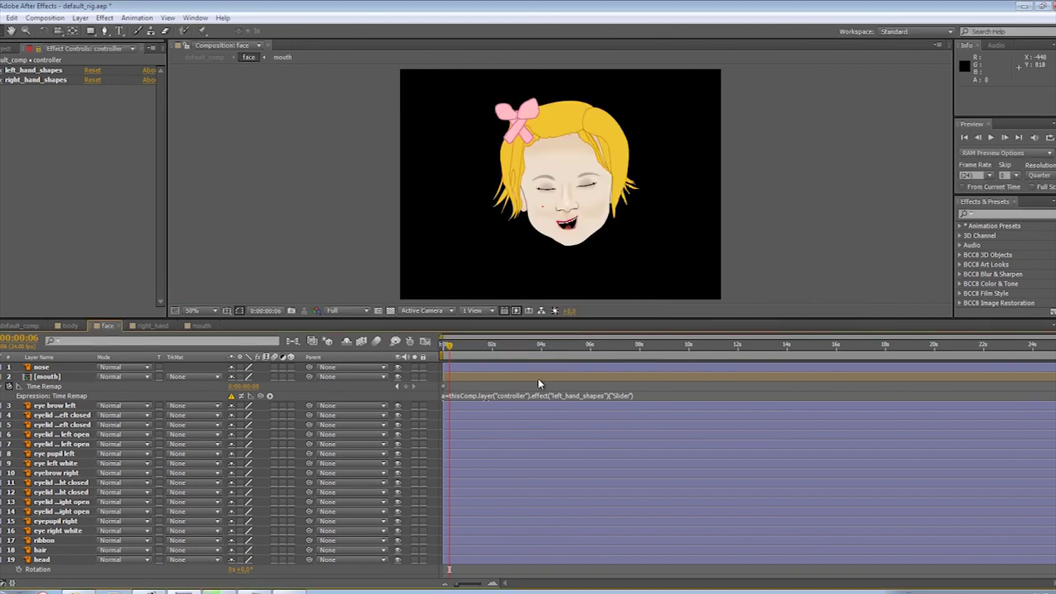
{"action": "key", "text": "Return"}
{"action": "type", "text": "framesToTime(a)"}
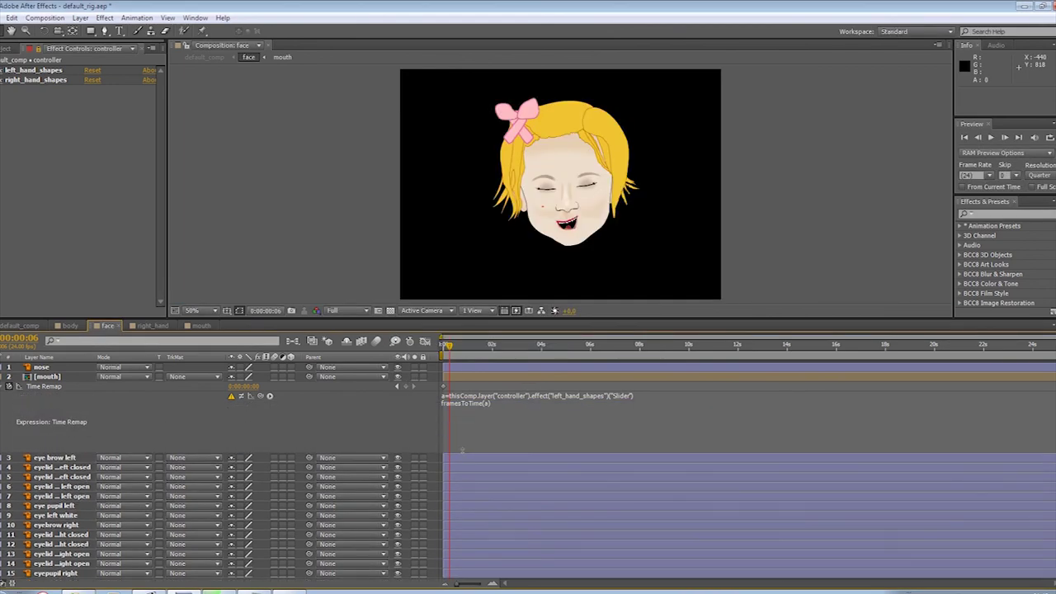
Duplicate the controller's right_hand_shapes slider effect and rename the copy mouth_shapes
{"action": "left_click", "coordinate": [24, 84]}
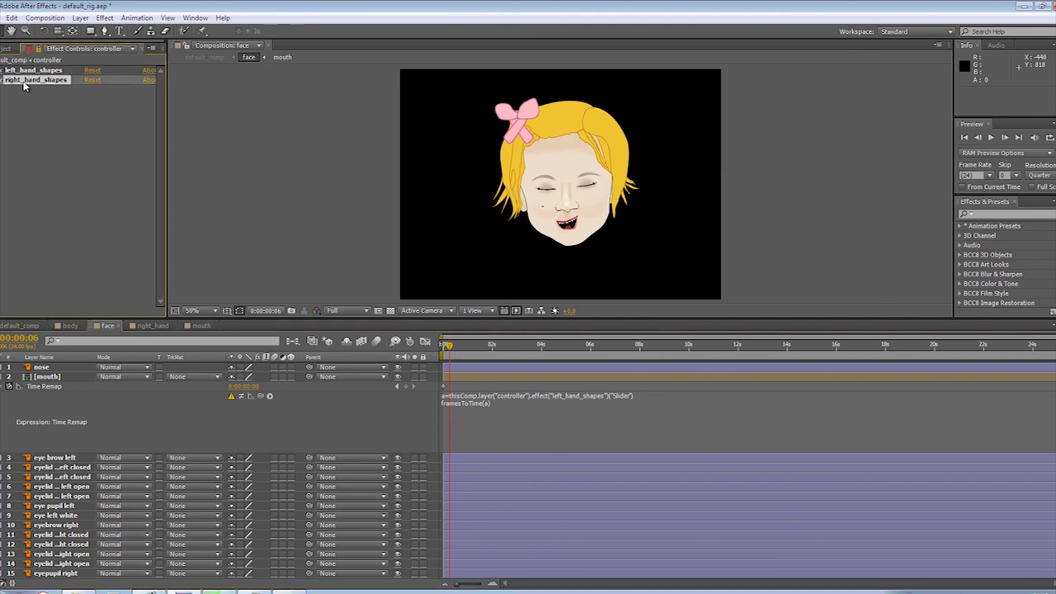
{"action": "key", "text": "ctrl+d"}
{"action": "key", "text": "Return"}
{"action": "key", "text": "Right"}
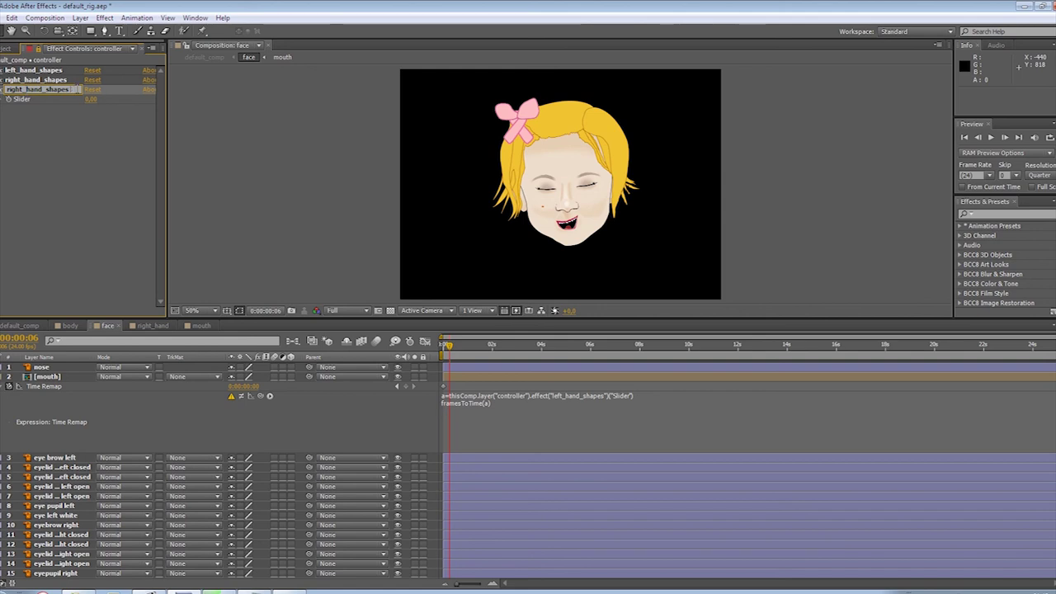
{"action": "key", "text": "Return"}
{"action": "key", "text": "BackSpace"}
{"action": "key", "text": "BackSpace"}
{"action": "key", "text": "BackSpace"}
{"action": "key", "text": "BackSpace"}
{"action": "key", "text": "BackSpace"}
{"action": "key", "text": "BackSpace"}
{"action": "key", "text": "BackSpace"}
{"action": "key", "text": "BackSpace"}
{"action": "key", "text": "BackSpace"}
{"action": "key", "text": "BackSpace"}
{"action": "key", "text": "BackSpace"}
{"action": "key", "text": "BackSpace"}
{"action": "key", "text": "BackSpace"}
{"action": "key", "text": "BackSpace"}
{"action": "key", "text": "BackSpace"}
{"action": "key", "text": "BackSpace"}
{"action": "key", "text": "BackSpace"}
{"action": "type", "text": "mouth_shapes"}
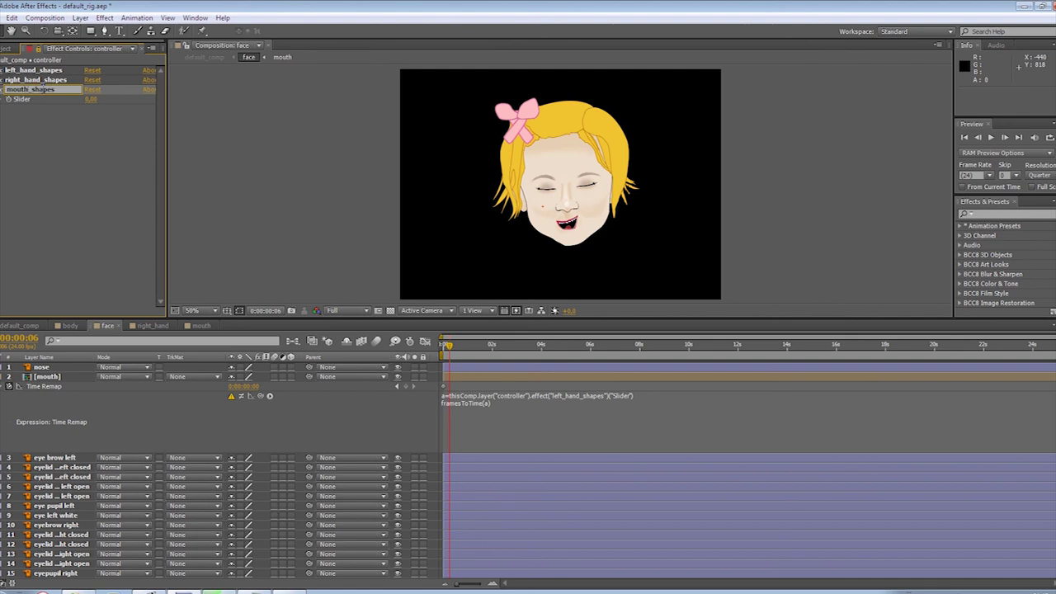
{"action": "left_click", "coordinate": [91, 255]}
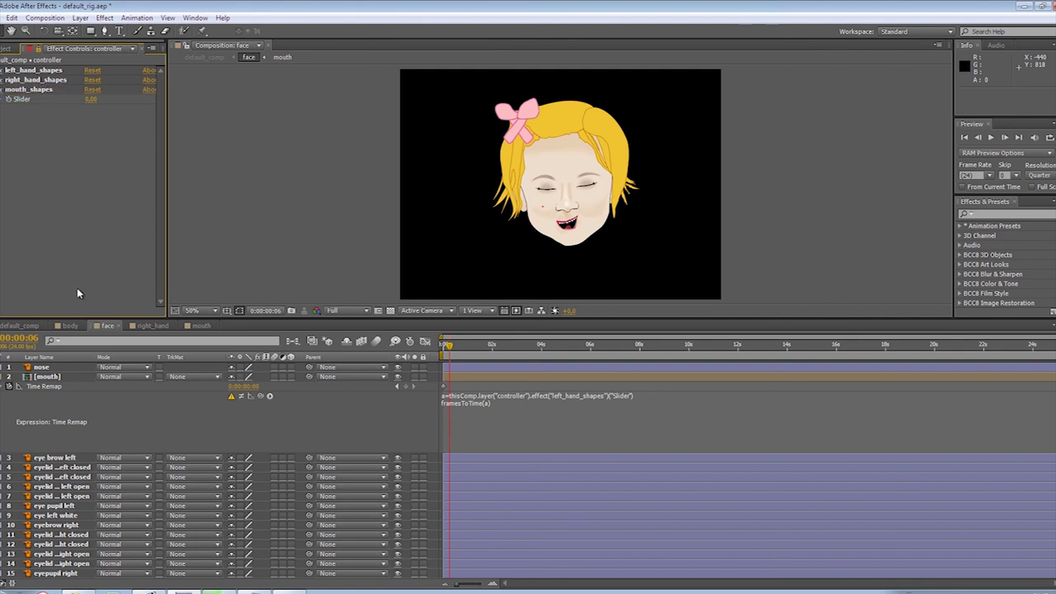
In the mouth's Time Remap expression, replace the left_hand_shapes reference with a link to the mouth_shapes slider on default_comp's controller
{"action": "left_click", "coordinate": [464, 400]}
{"action": "left_click", "coordinate": [539, 400]}
{"action": "left_click_drag", "start_coordinate": [635, 396], "coordinate": [469, 392]}
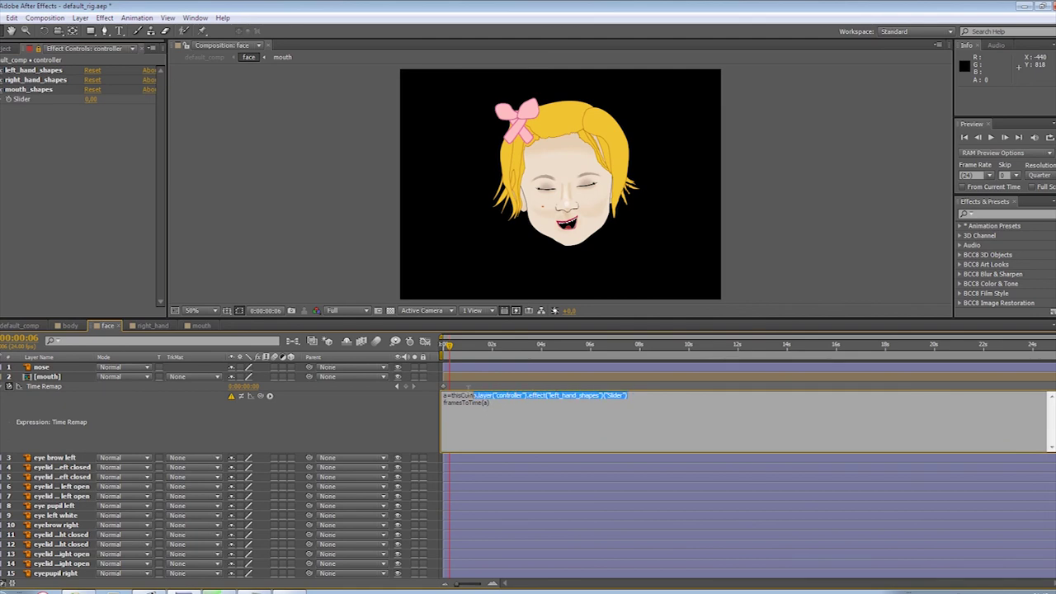
{"action": "left_click_drag", "start_coordinate": [263, 397], "coordinate": [20, 99]}
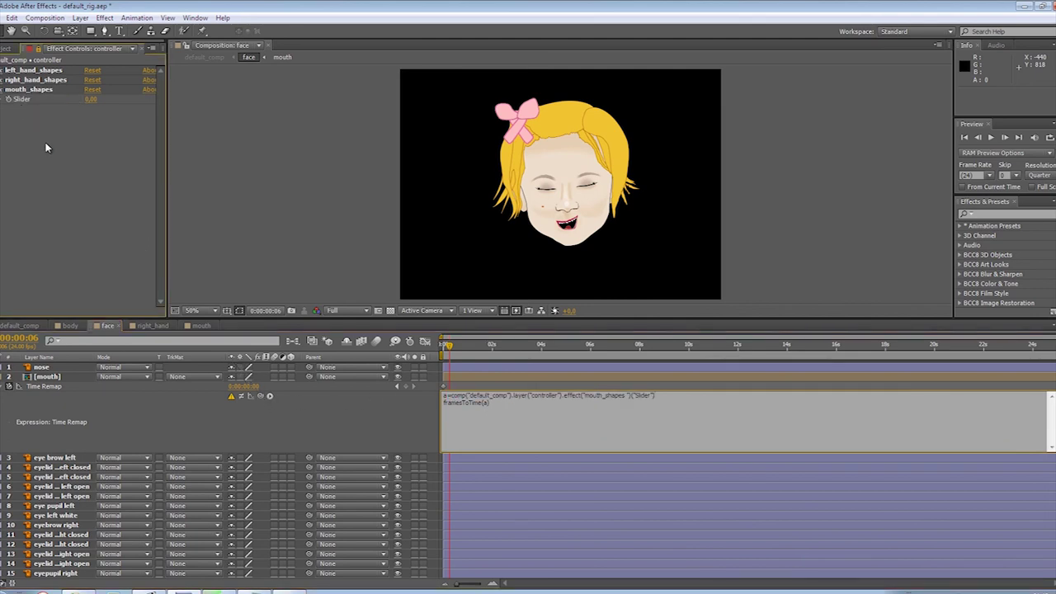
{"action": "left_click", "coordinate": [46, 142]}
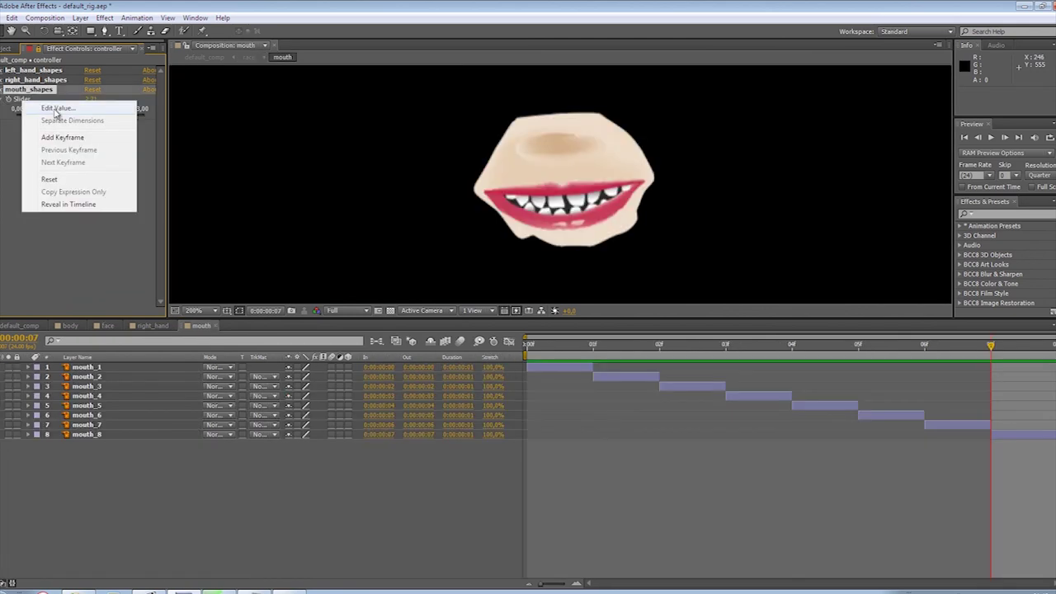
Set the upper limit of the mouth_shapes slider range to 7
{"action": "left_click", "coordinate": [54, 113]}
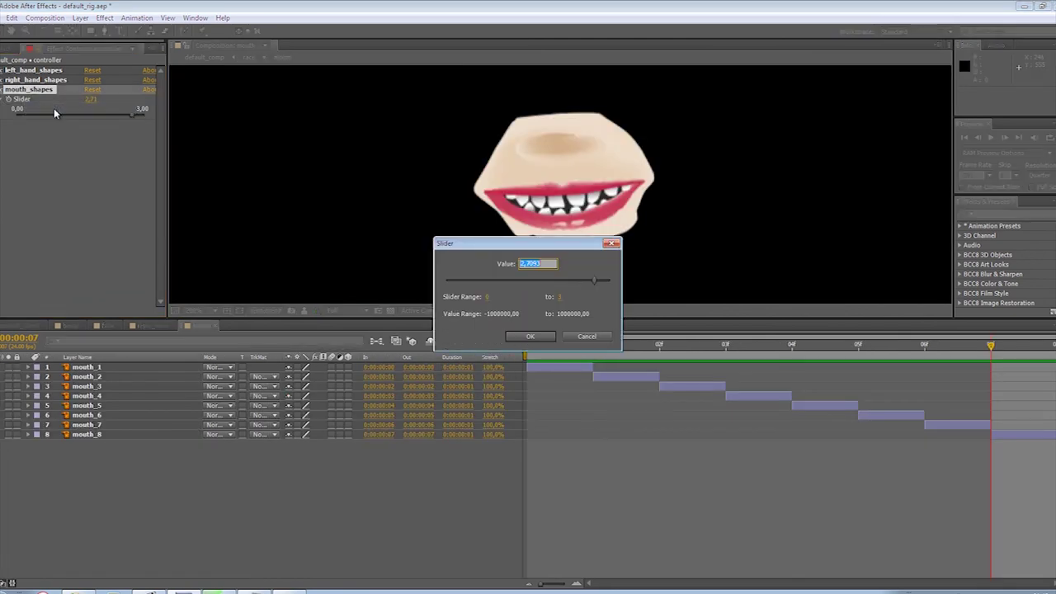
{"action": "left_click", "coordinate": [561, 297]}
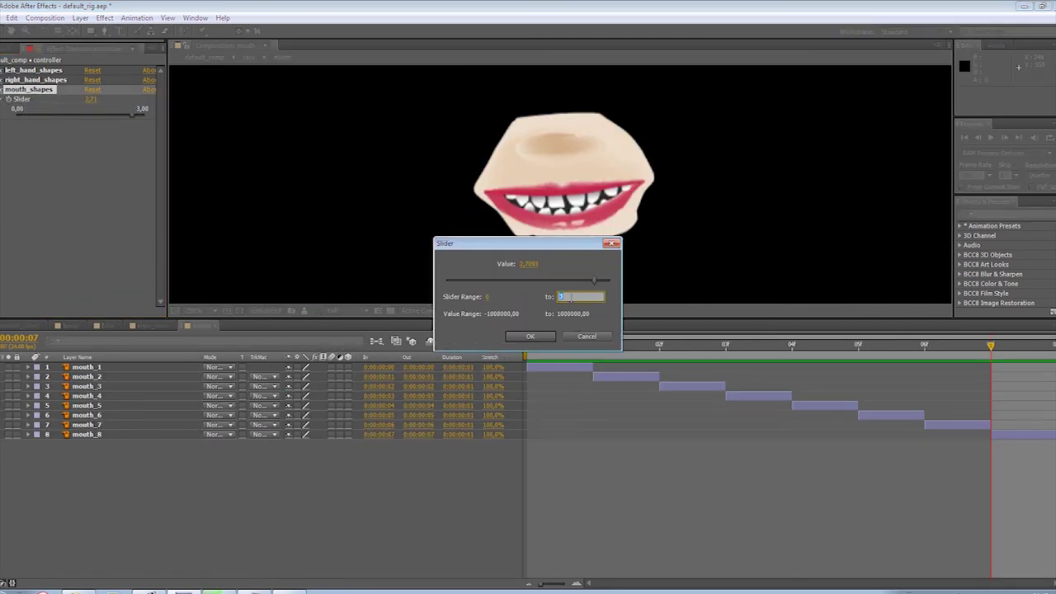
{"action": "type", "text": "7"}
{"action": "left_click", "coordinate": [533, 340]}
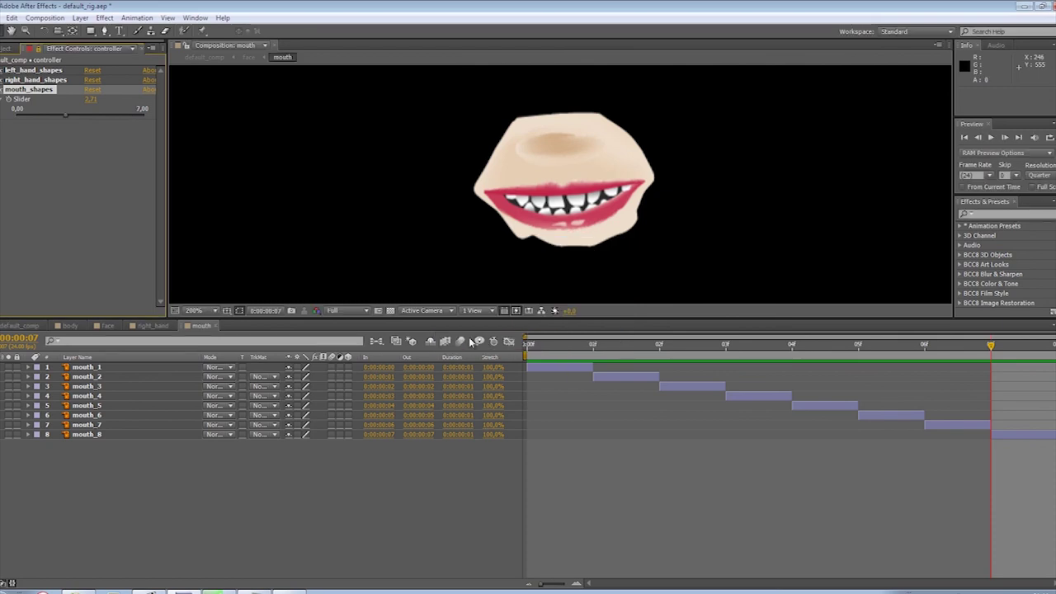
Test the mouth shapes in default_comp by sweeping the mouth_shapes slider across its range with the face in close view
{"action": "left_click", "coordinate": [25, 326]}
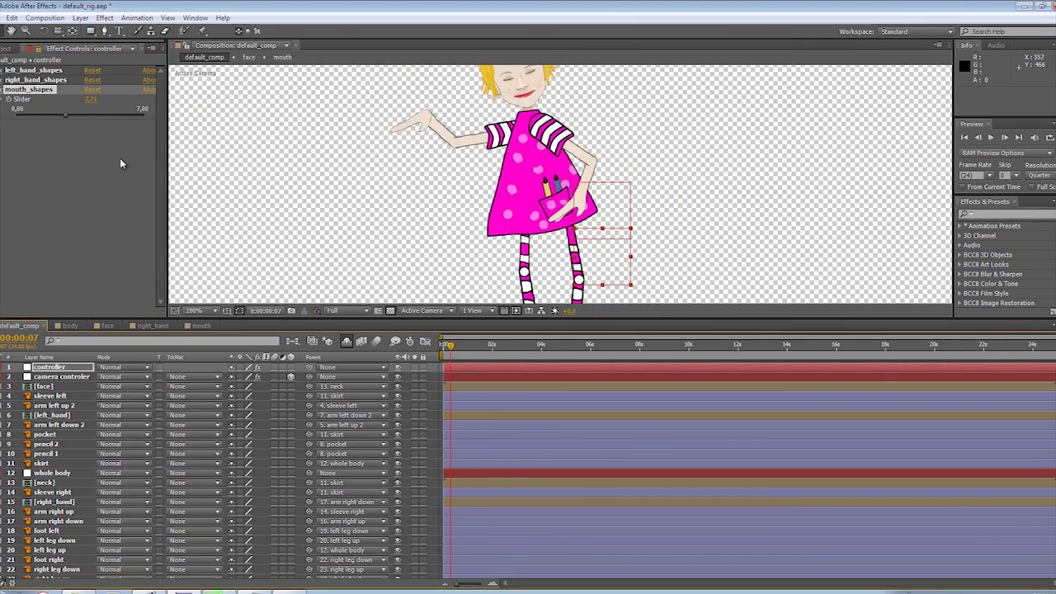
{"action": "left_click_drag", "start_coordinate": [65, 114], "coordinate": [39, 116]}
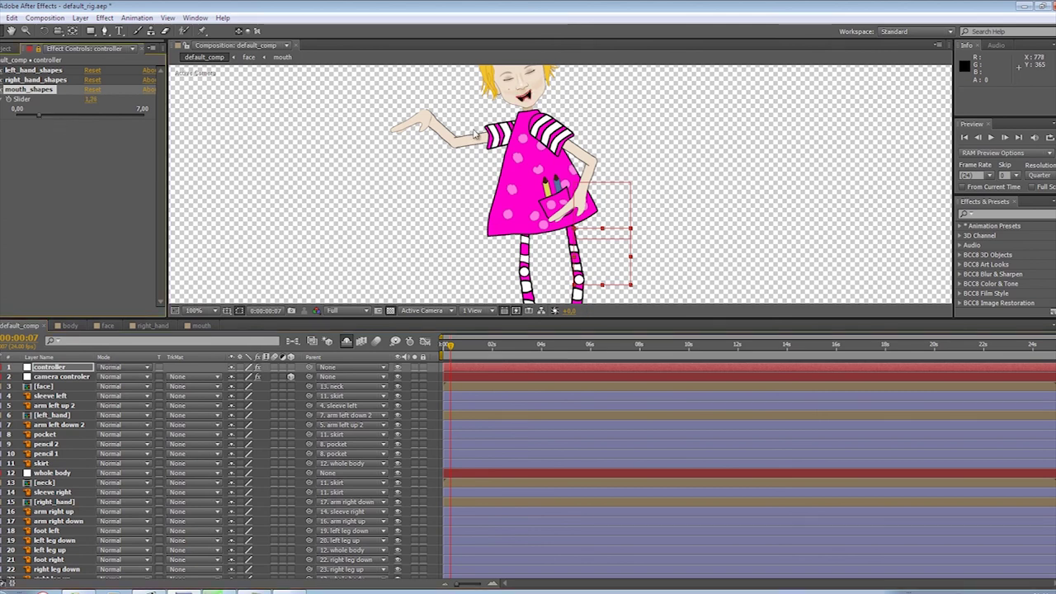
{"action": "scroll", "coordinate": [525, 185], "scroll_direction": "up", "scroll_amount": 2}
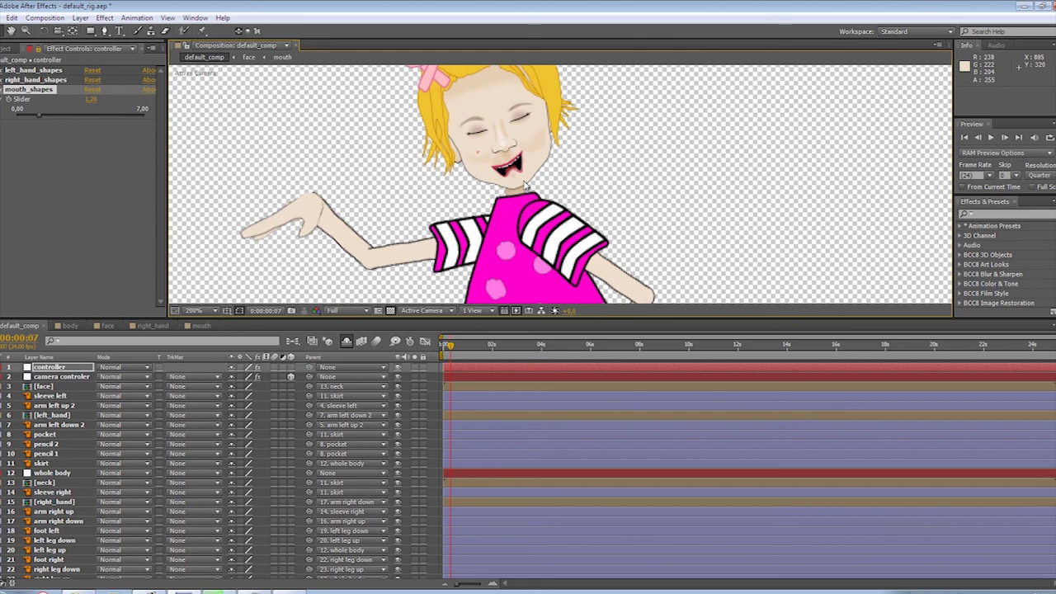
{"action": "left_click_drag", "start_coordinate": [24, 121], "coordinate": [133, 119]}
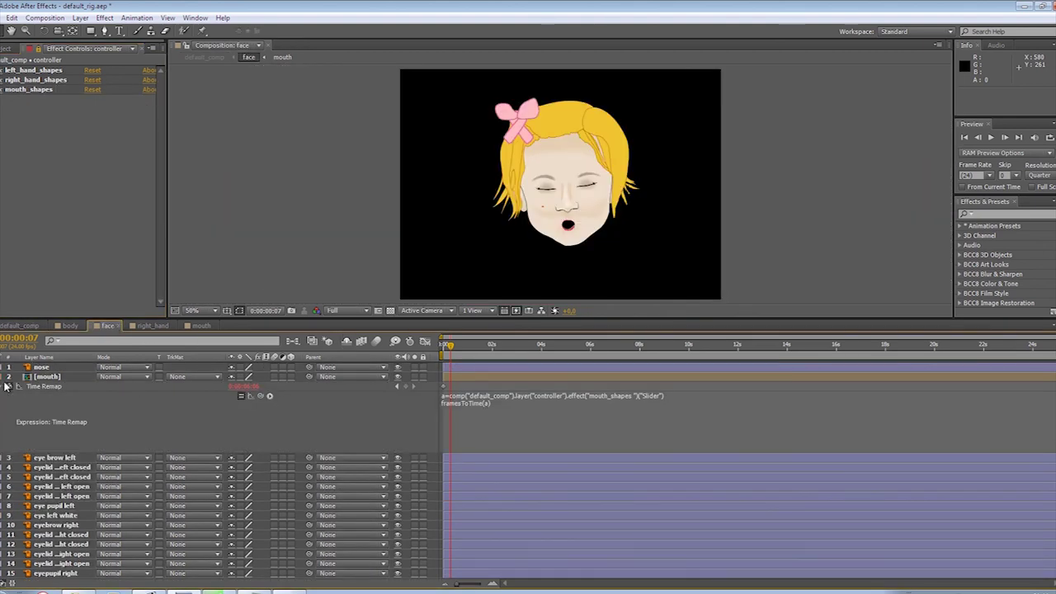
In the face composition, place eyebrow right directly beneath eye brow left, reveal its position and set its Y value to about 383.2
{"action": "key", "text": "r"}
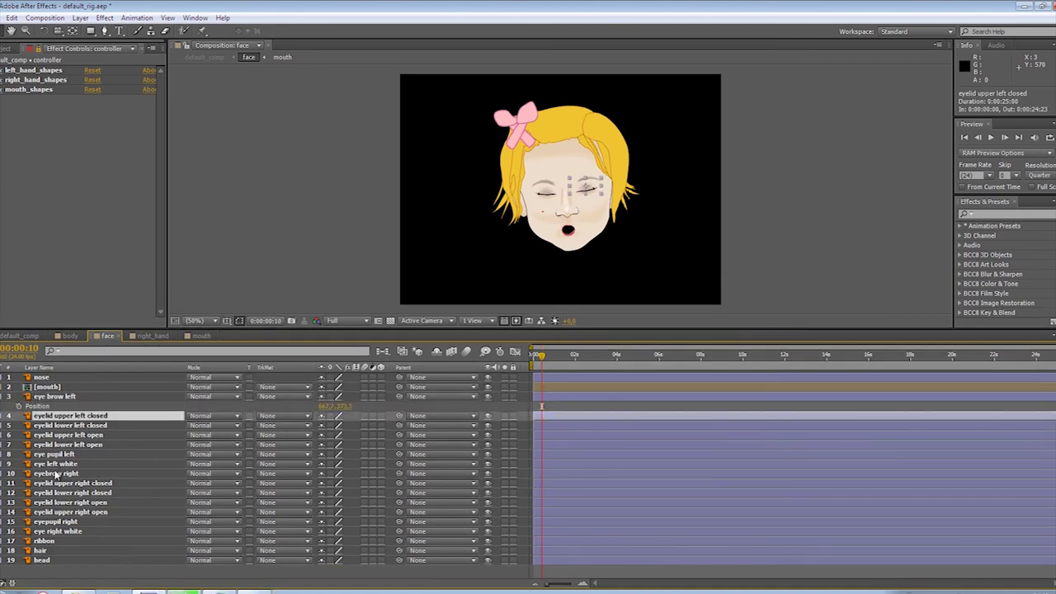
{"action": "left_click", "coordinate": [56, 474]}
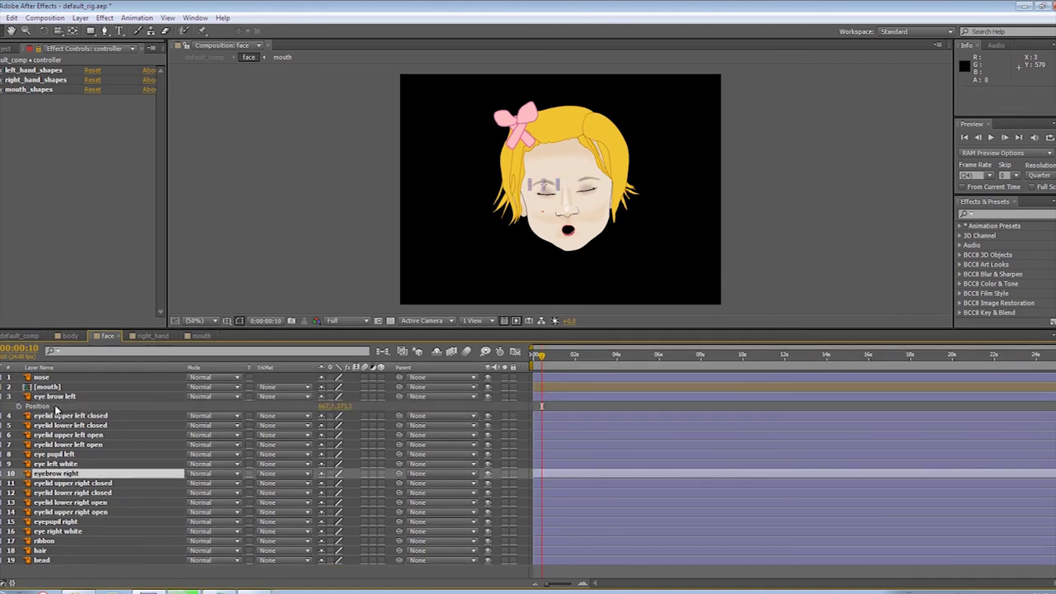
{"action": "left_click_drag", "start_coordinate": [56, 410], "coordinate": [56, 413]}
{"action": "key", "text": "p"}
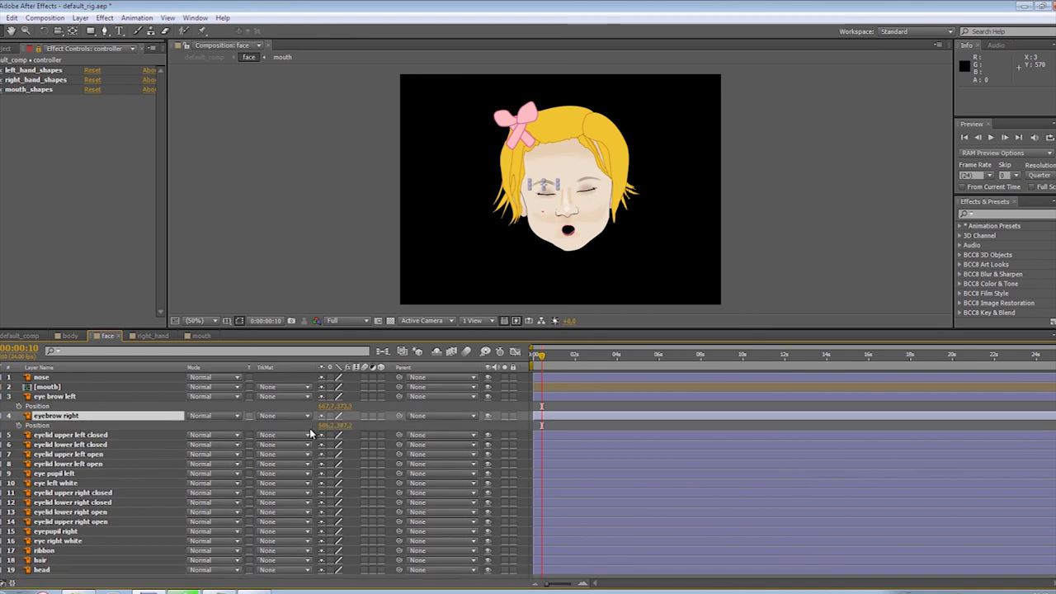
{"action": "left_click_drag", "start_coordinate": [339, 427], "coordinate": [340, 429]}
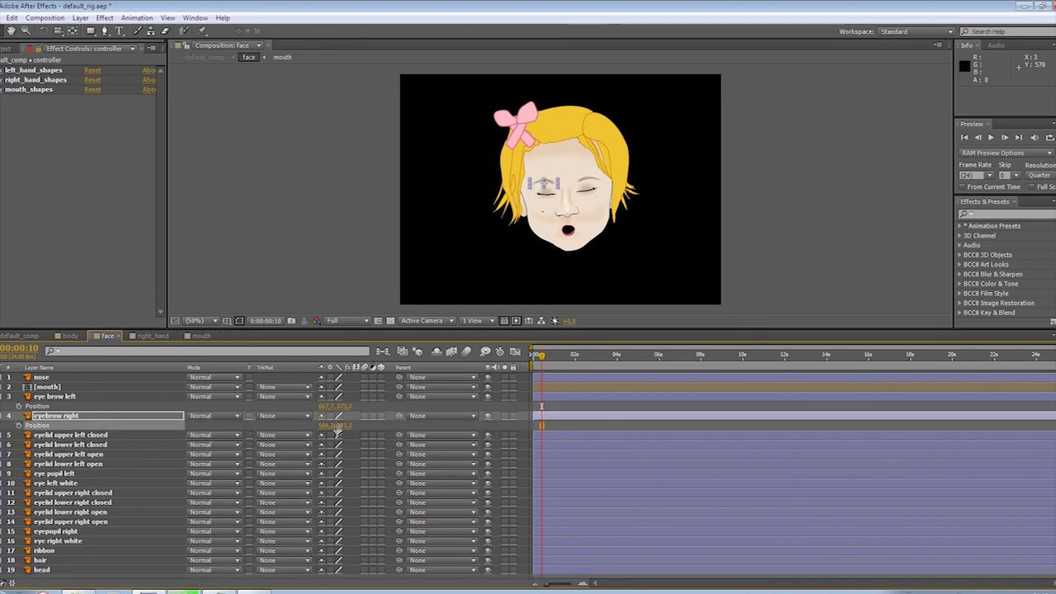
Separate the position of eye brow left into X and Y dimensions, and select the position of eyebrow right
{"action": "left_click", "coordinate": [49, 406]}
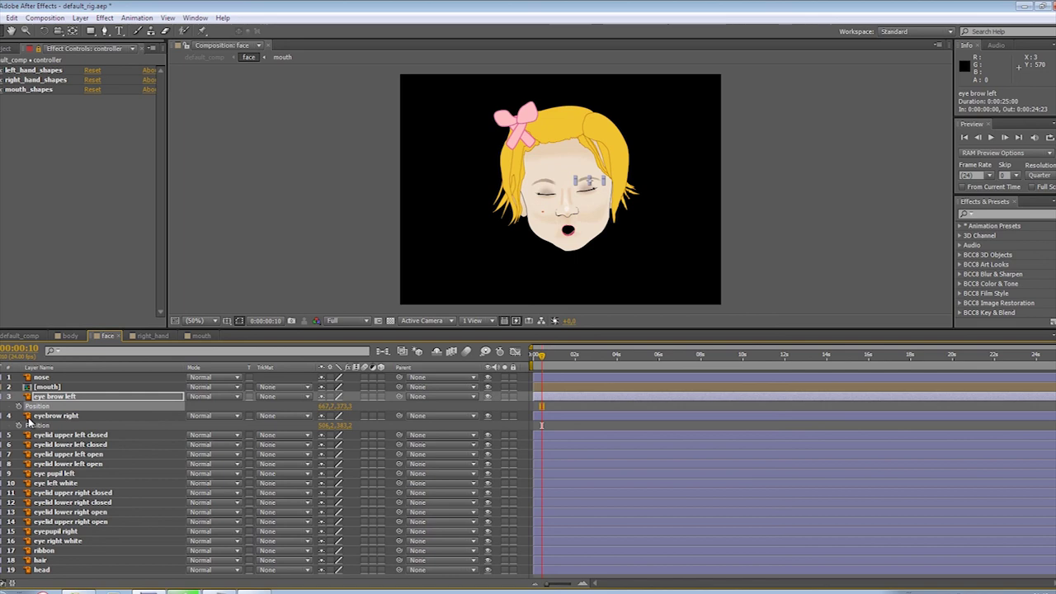
{"action": "right_click", "coordinate": [31, 409]}
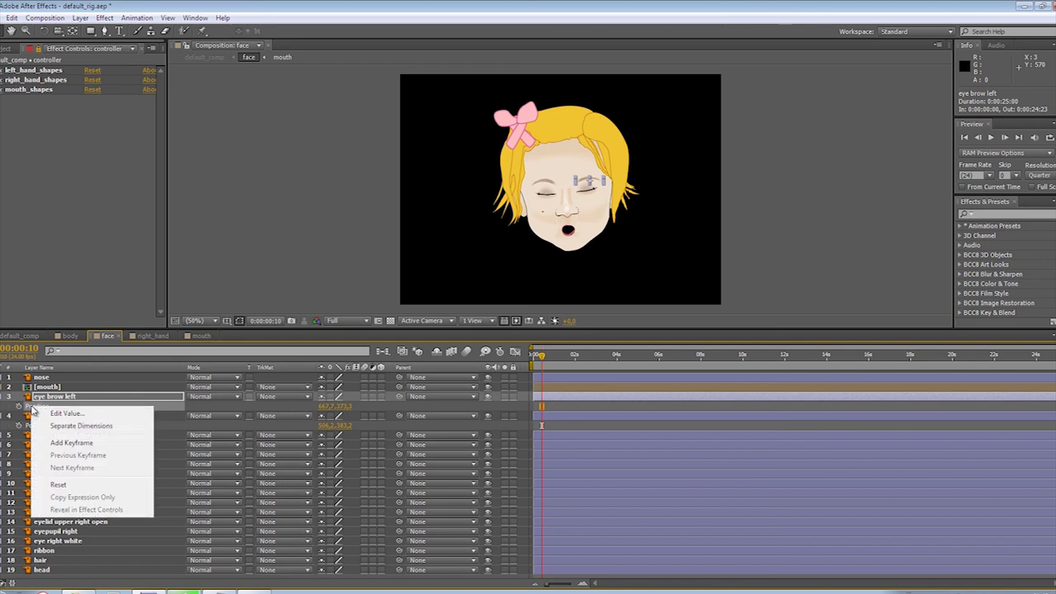
{"action": "left_click", "coordinate": [77, 427]}
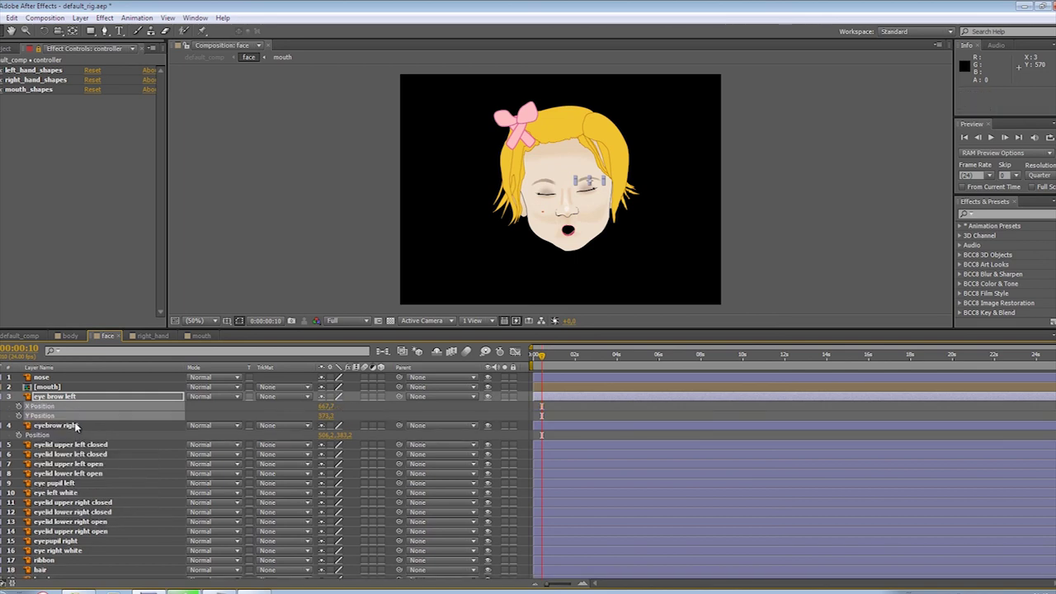
{"action": "left_click", "coordinate": [43, 436]}
Duplicate the controller's mouth_shapes slider effect and rename the copy eyebrows_up
{"action": "left_click", "coordinate": [23, 81]}
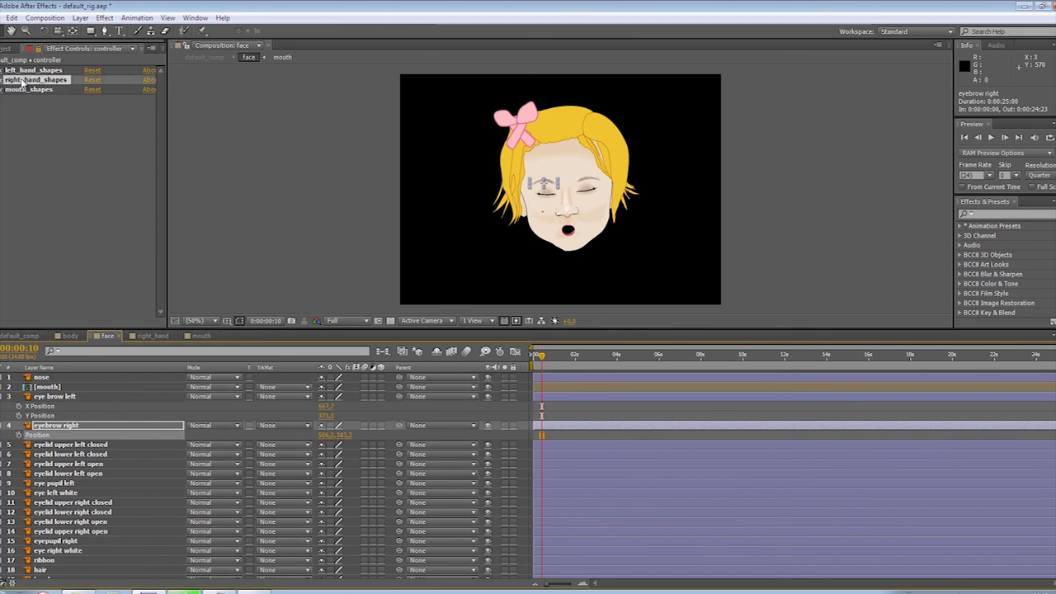
{"action": "left_click", "coordinate": [25, 89]}
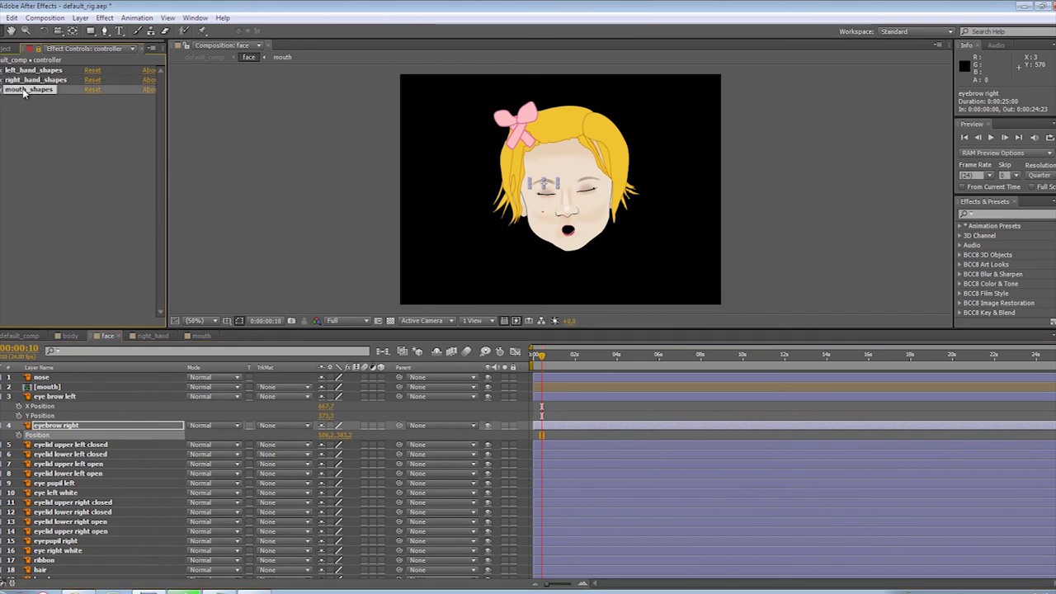
{"action": "key", "text": "ctrl+d"}
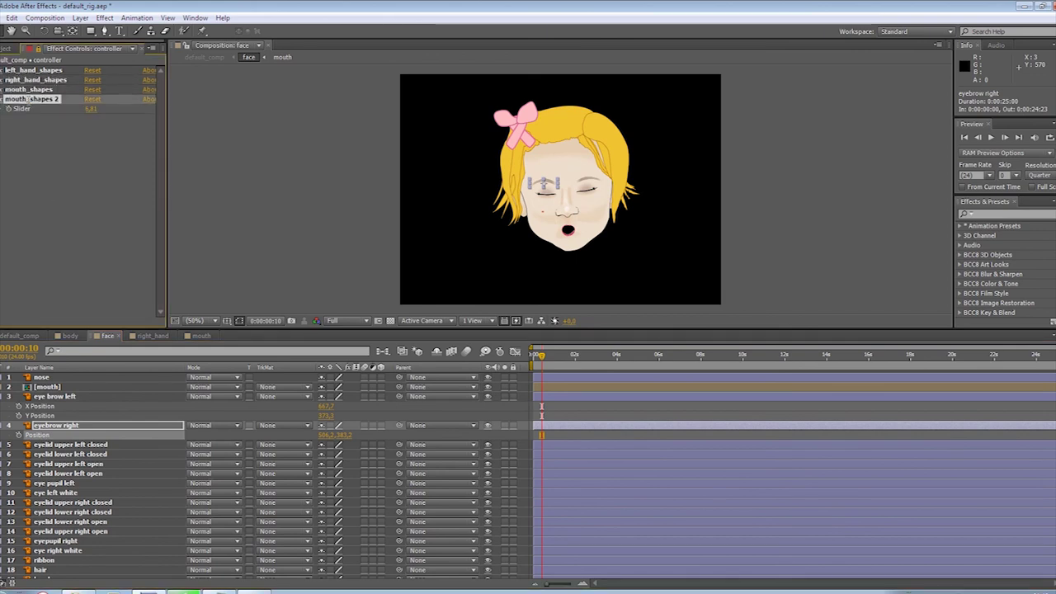
{"action": "key", "text": "Return"}
{"action": "type", "text": "eyebrows_up"}
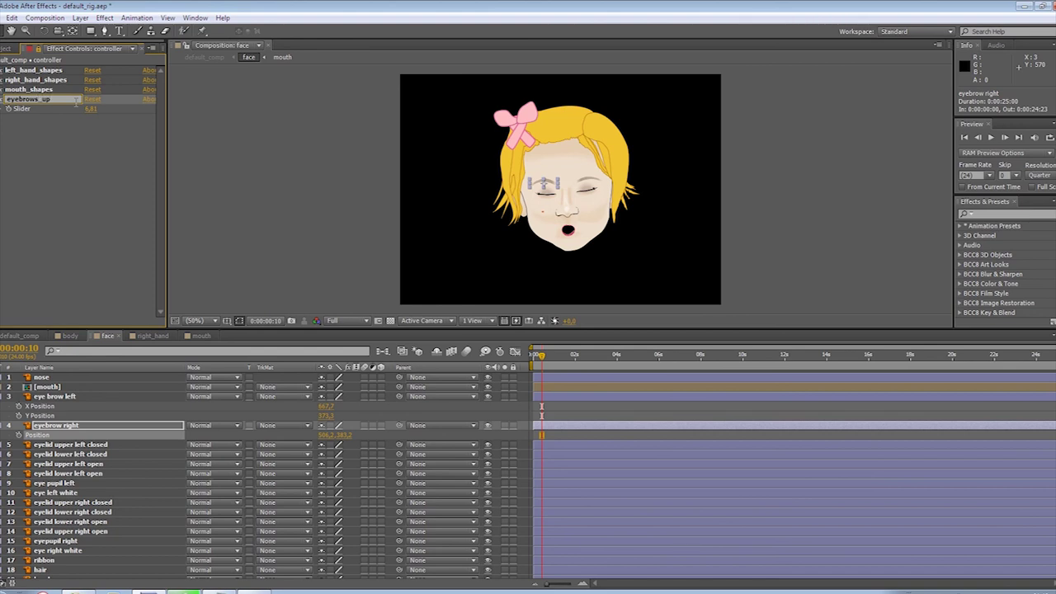
Complete the duplicated slider effect's name as eyebrows_up_and_down and enable an expression on the Y Position of eye brow left
{"action": "type", "text": "down"}
{"action": "key", "text": "Return"}
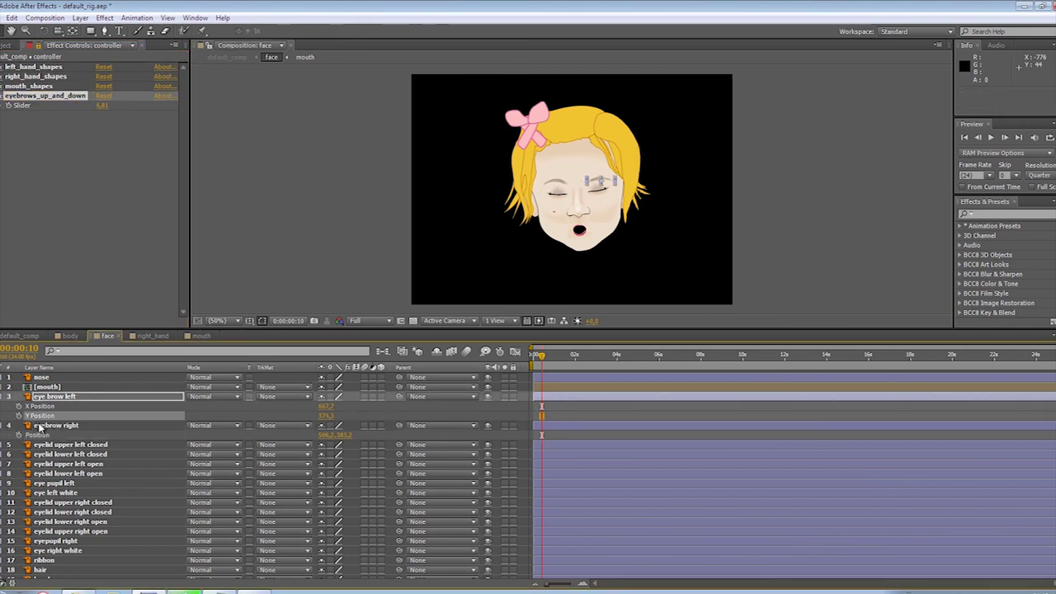
{"action": "left_click", "coordinate": [79, 419]}
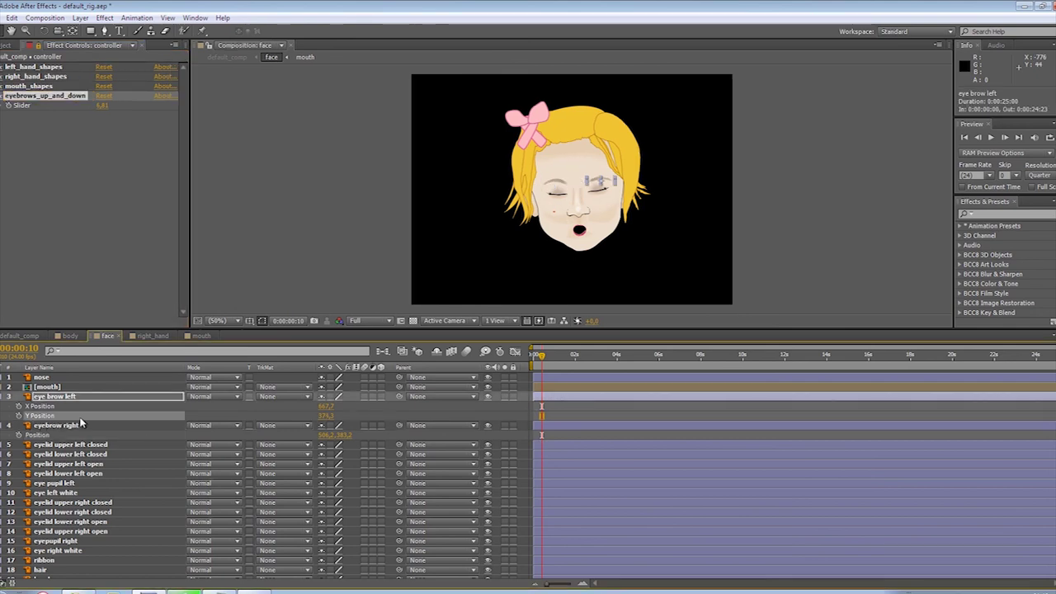
{"action": "left_click", "coordinate": [19, 415], "text": "alt"}
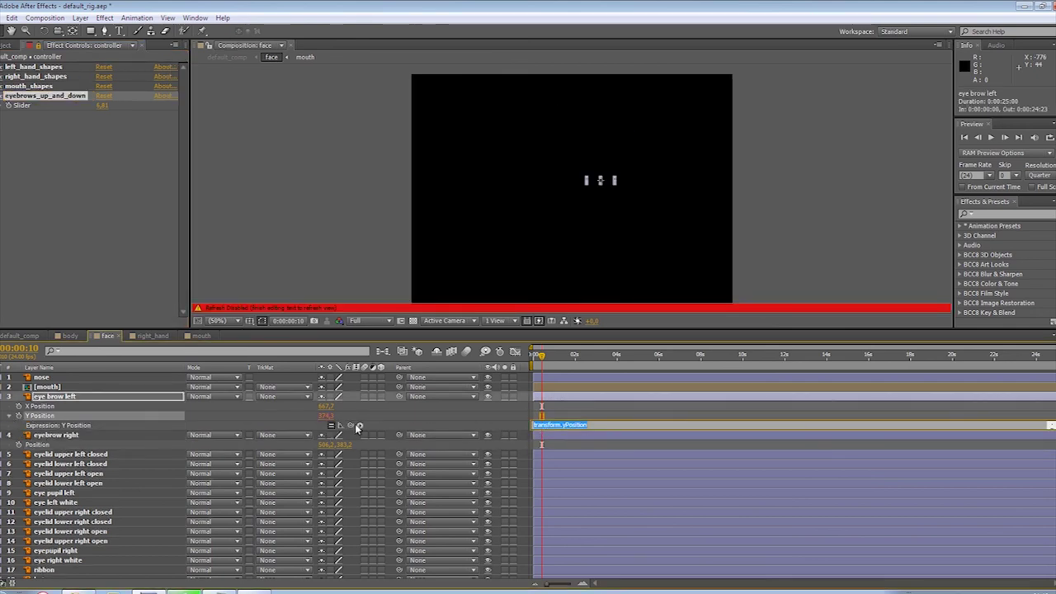
Try linking the Y Position of eye brow left directly to the eyebrows_up_and_down slider and vary the slider value
{"action": "left_click_drag", "start_coordinate": [352, 426], "coordinate": [22, 105]}
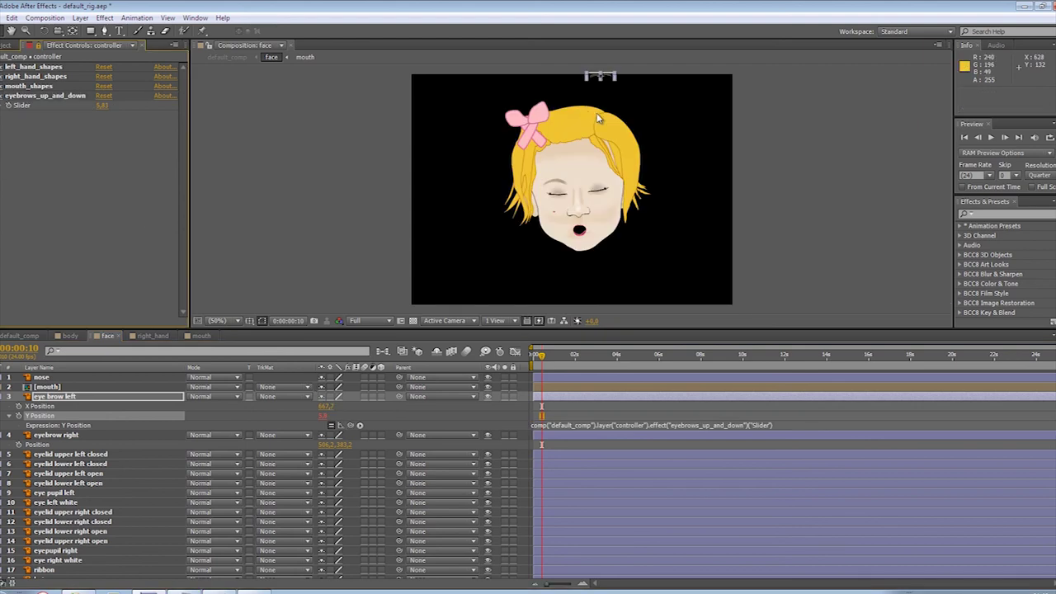
{"action": "mouse_move", "coordinate": [102, 106]}
{"action": "left_mouse_down"}
{"action": "mouse_move", "coordinate": [247, 108]}
{"action": "mouse_move", "coordinate": [132, 119]}
{"action": "mouse_move", "coordinate": [100, 112]}
{"action": "left_mouse_up"}
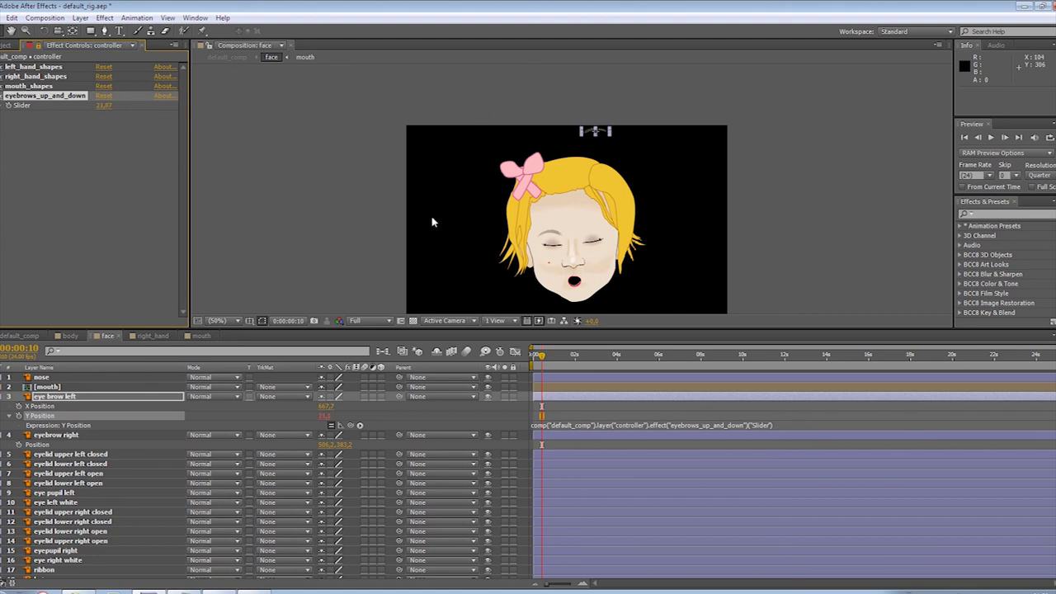
{"action": "scroll", "coordinate": [613, 170], "scroll_direction": "up", "scroll_amount": 1}
{"action": "mouse_move", "coordinate": [607, 177]}
{"action": "left_mouse_down"}
{"action": "mouse_move", "coordinate": [587, 222]}
{"action": "mouse_move", "coordinate": [598, 175]}
{"action": "left_mouse_up"}
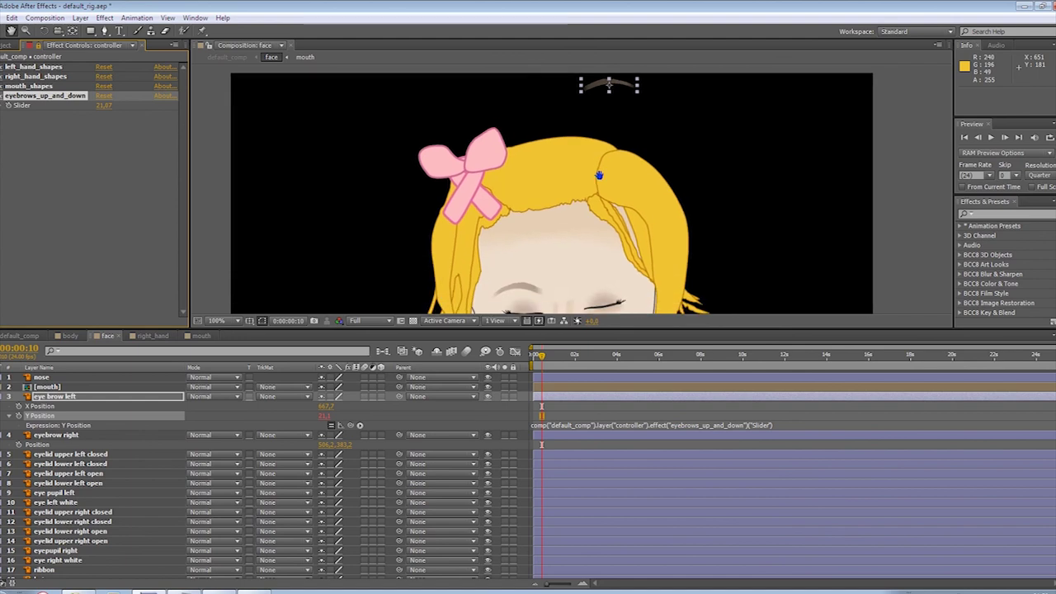
Undo the slider changes and the direct link, back to the default transform.yPosition expression on eye brow left
{"action": "key", "text": "ctrl+z"}
{"action": "key", "text": "ctrl+z"}
{"action": "key", "text": "ctrl+z"}
{"action": "key", "text": "ctrl+z"}
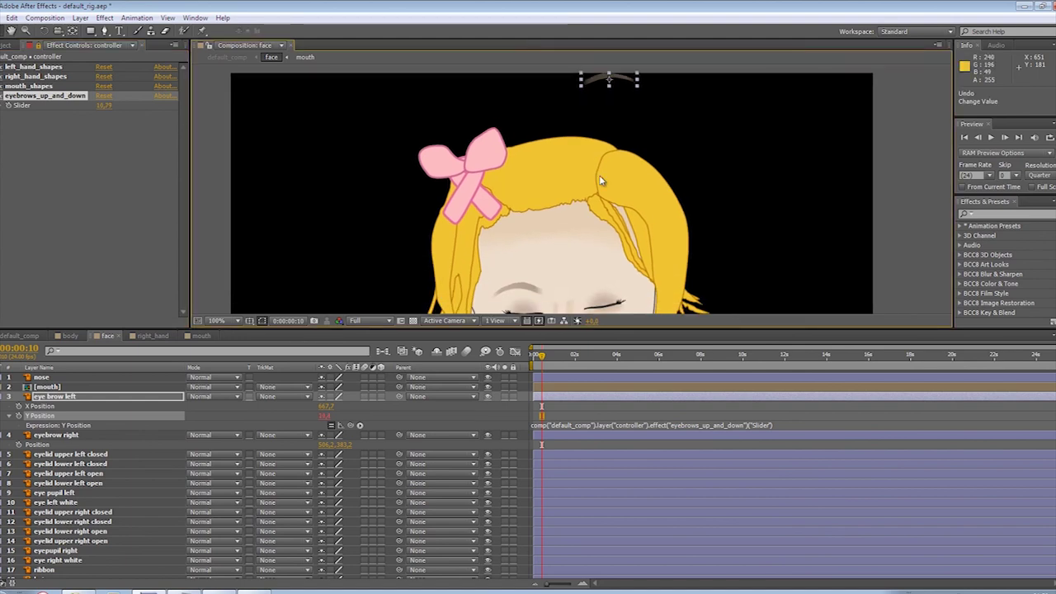
{"action": "key", "text": "ctrl+z"}
{"action": "key", "text": "ctrl+z"}
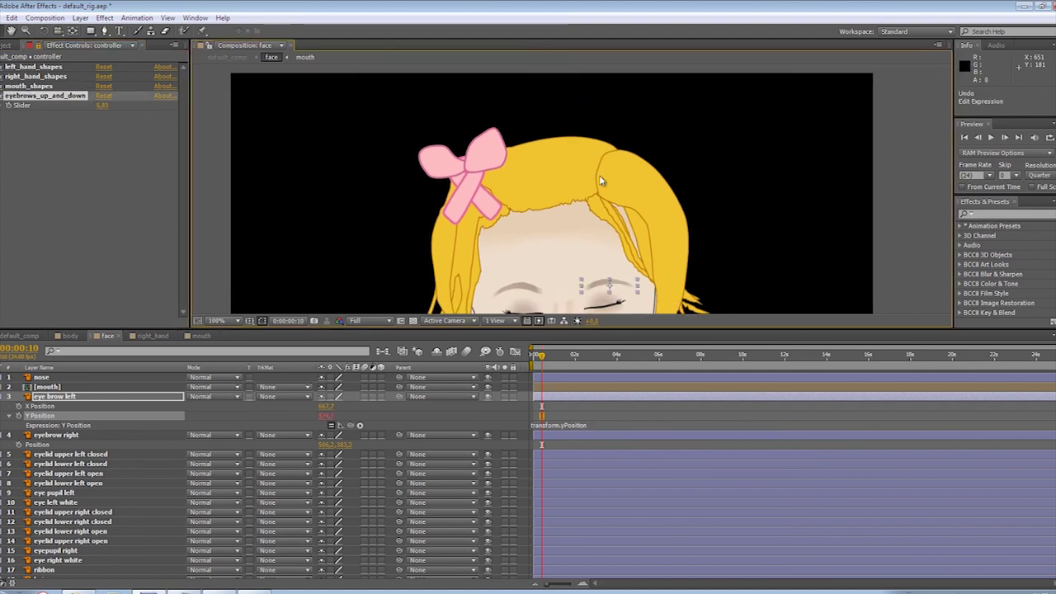
Extend the Y Position expression of eye brow left to transform.yPosition plus the controller's eyebrows_up_and_down slider
{"action": "left_click_drag", "start_coordinate": [572, 248], "coordinate": [565, 152]}
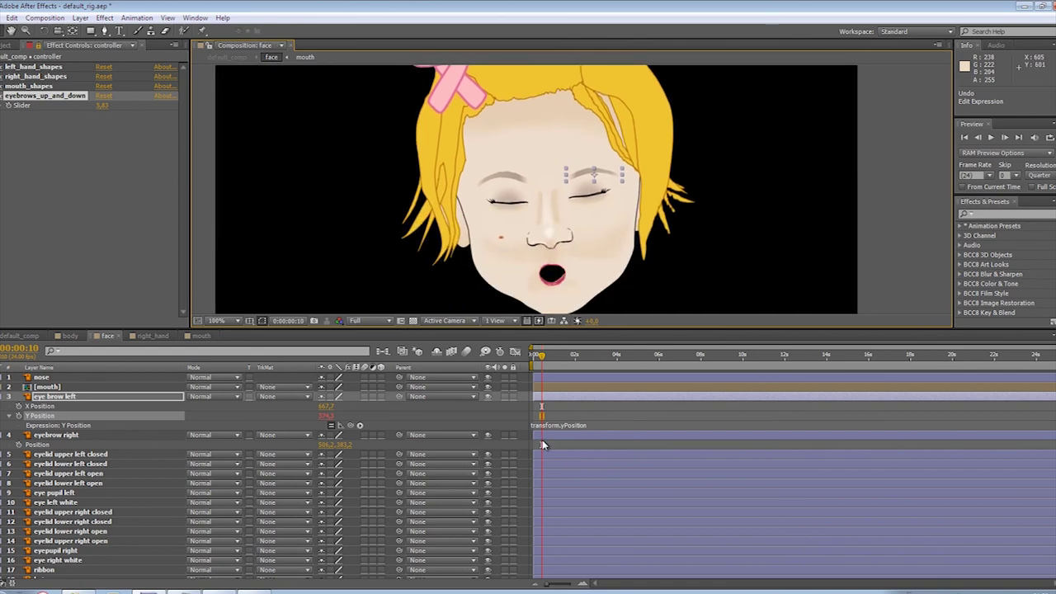
{"action": "left_click", "coordinate": [547, 430]}
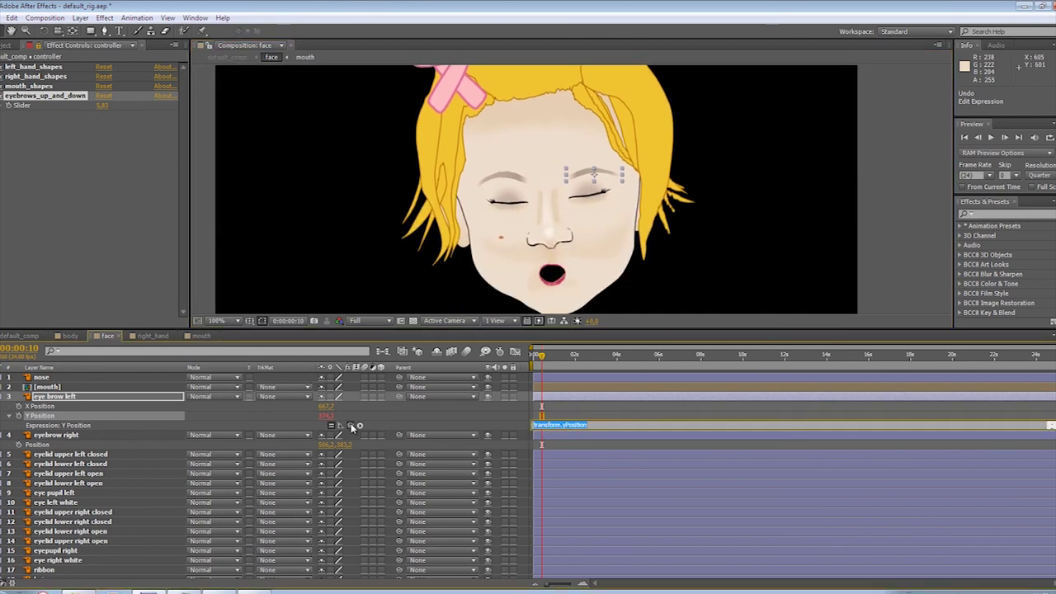
{"action": "left_click_drag", "start_coordinate": [325, 417], "coordinate": [122, 412]}
{"action": "left_click", "coordinate": [126, 420]}
{"action": "left_click", "coordinate": [600, 425]}
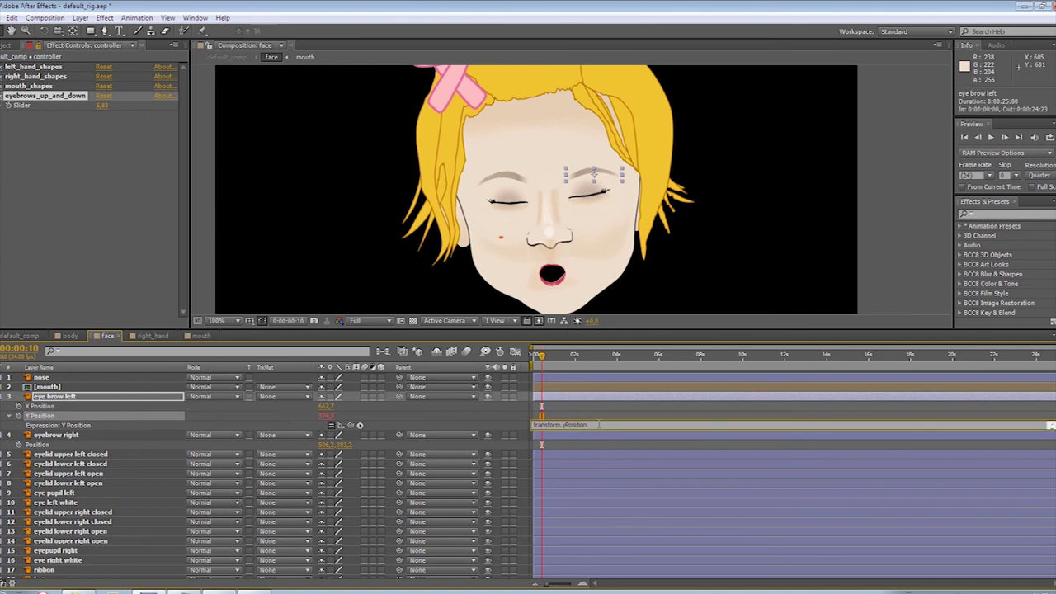
{"action": "type", "text": "+"}
{"action": "left_click_drag", "start_coordinate": [350, 425], "coordinate": [37, 102]}
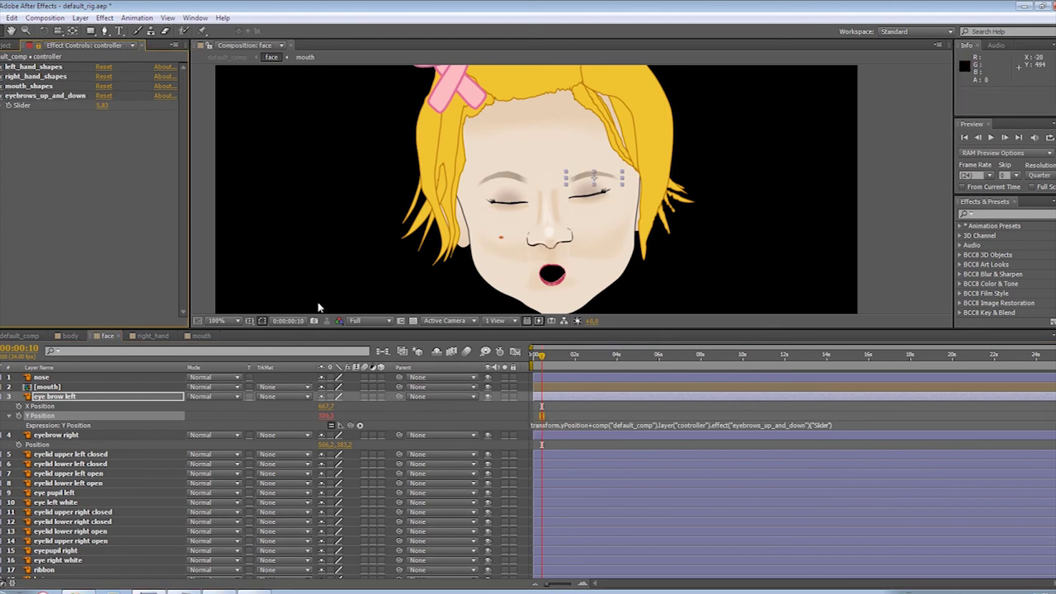
Set the eyebrows_up_and_down slider to 0
{"action": "left_click", "coordinate": [102, 106]}
{"action": "type", "text": "0"}
{"action": "left_click", "coordinate": [139, 203]}
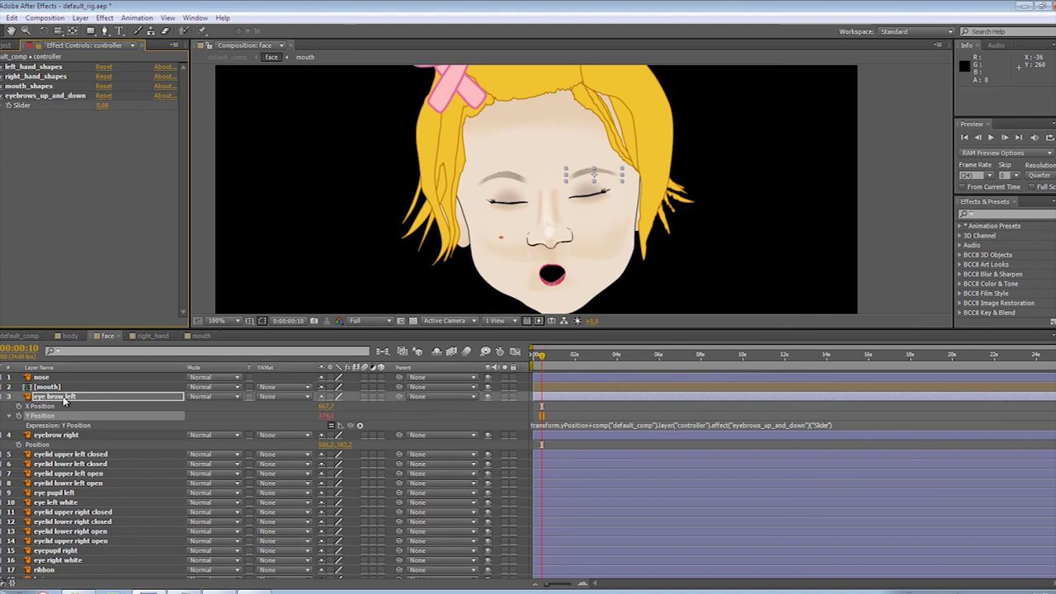
Select eyebrow right, switch to Notepad and copy the two-axis layer position expression from expressions.txt
{"action": "left_click", "coordinate": [61, 436]}
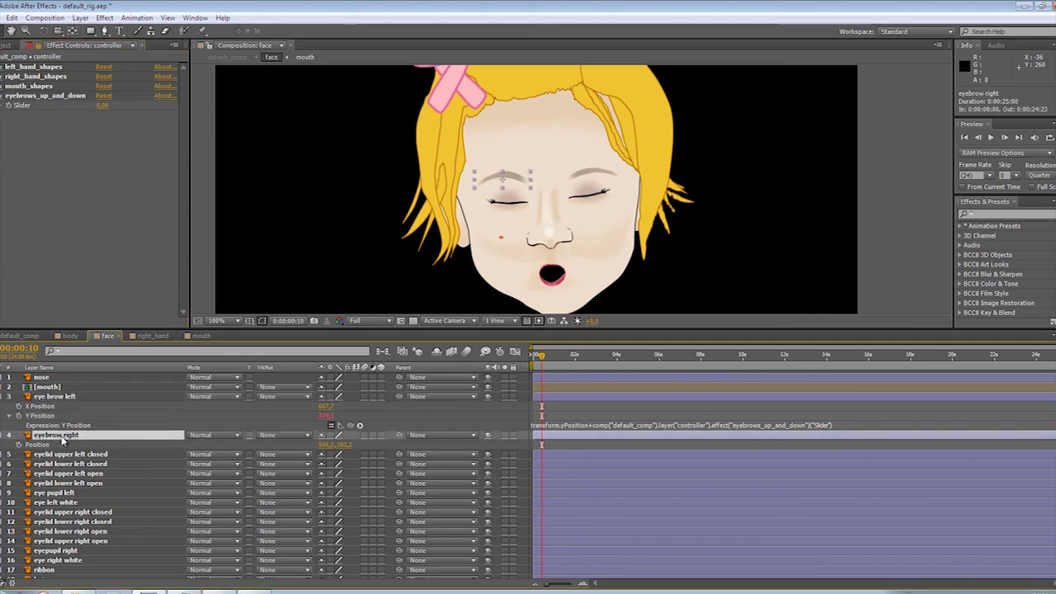
{"action": "left_click", "coordinate": [183, 591]}
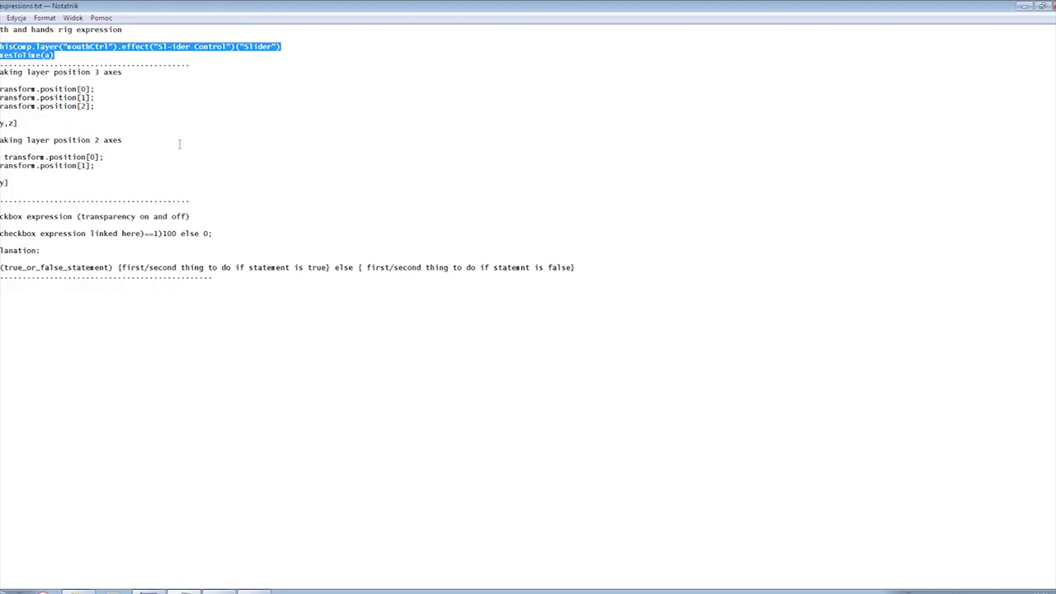
{"action": "left_click", "coordinate": [97, 167]}
{"action": "left_click_drag", "start_coordinate": [18, 187], "coordinate": [1, 157]}
{"action": "right_click", "coordinate": [34, 160]}
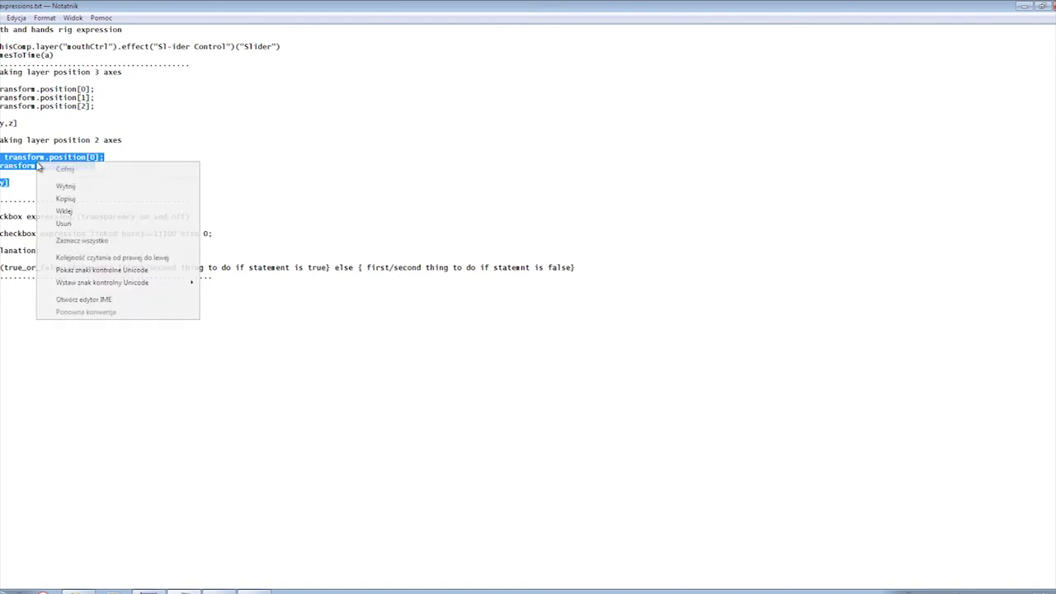
{"action": "left_click", "coordinate": [78, 198]}
{"action": "left_click", "coordinate": [165, 589]}
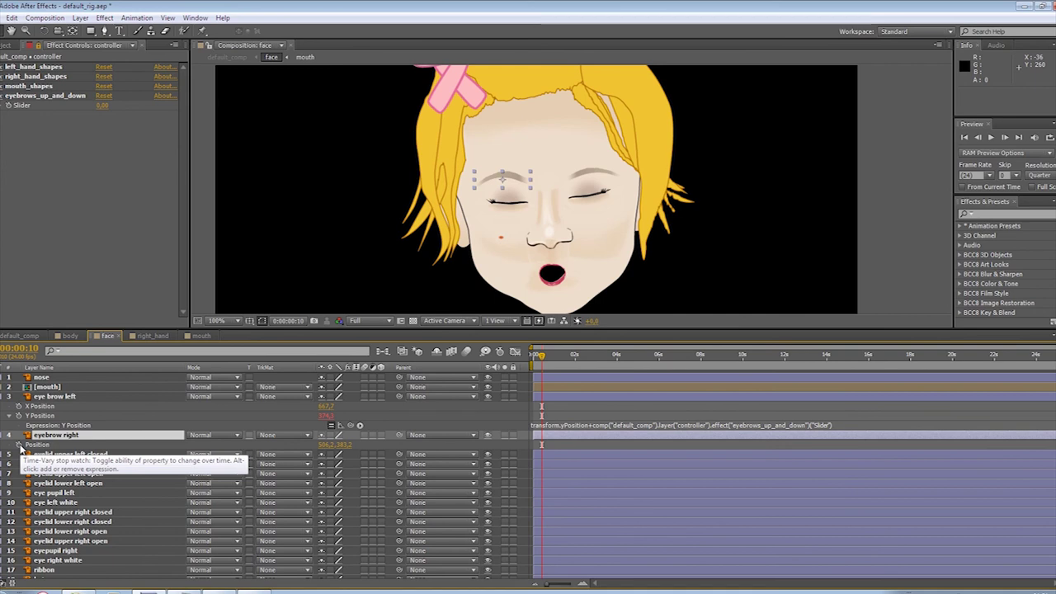
Enable an expression on the position of eyebrow right and replace its contents with the copied two-axis x, y expression
{"action": "left_click", "coordinate": [21, 447], "text": "alt"}
{"action": "right_click", "coordinate": [554, 455]}
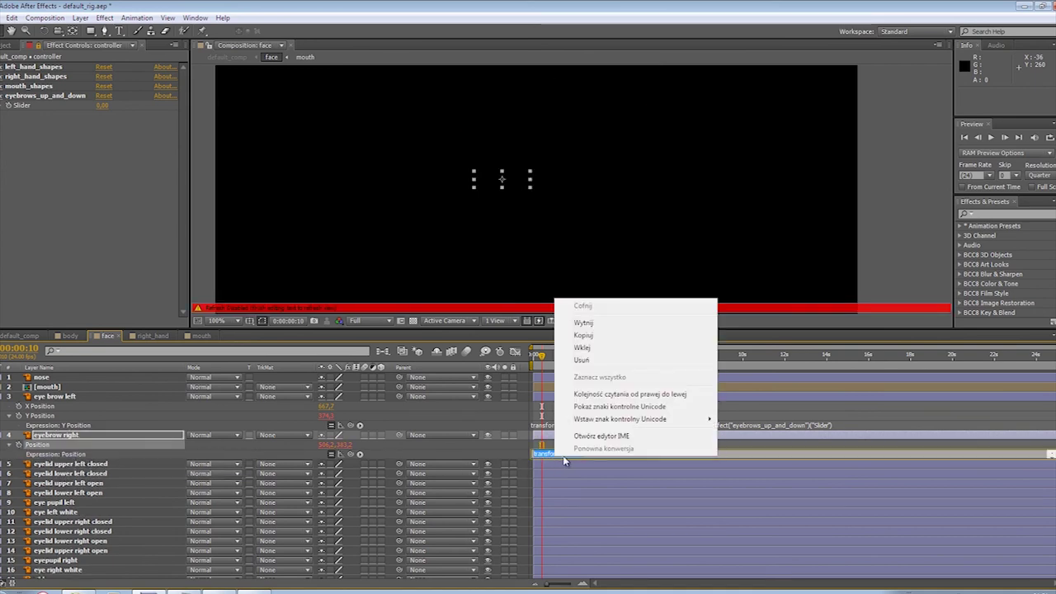
{"action": "left_click", "coordinate": [592, 357]}
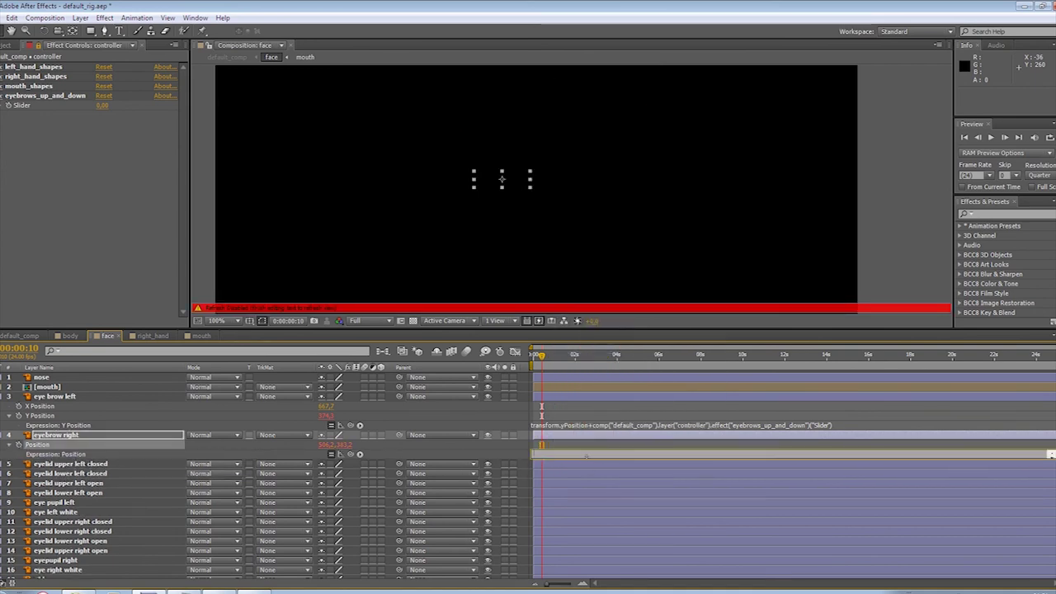
{"action": "key", "text": "ctrl+v"}
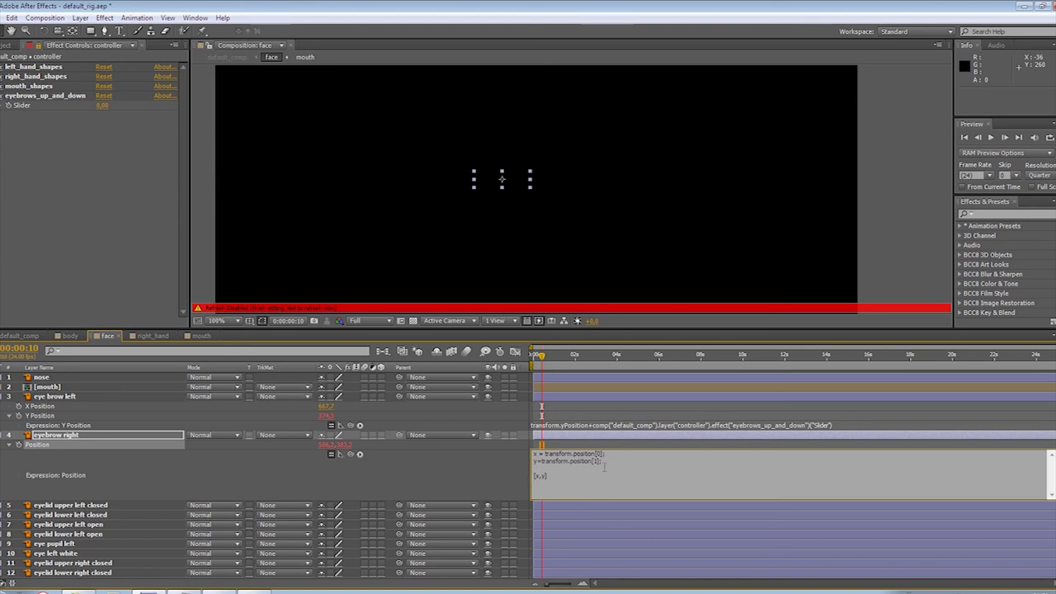
{"action": "left_click", "coordinate": [492, 464]}
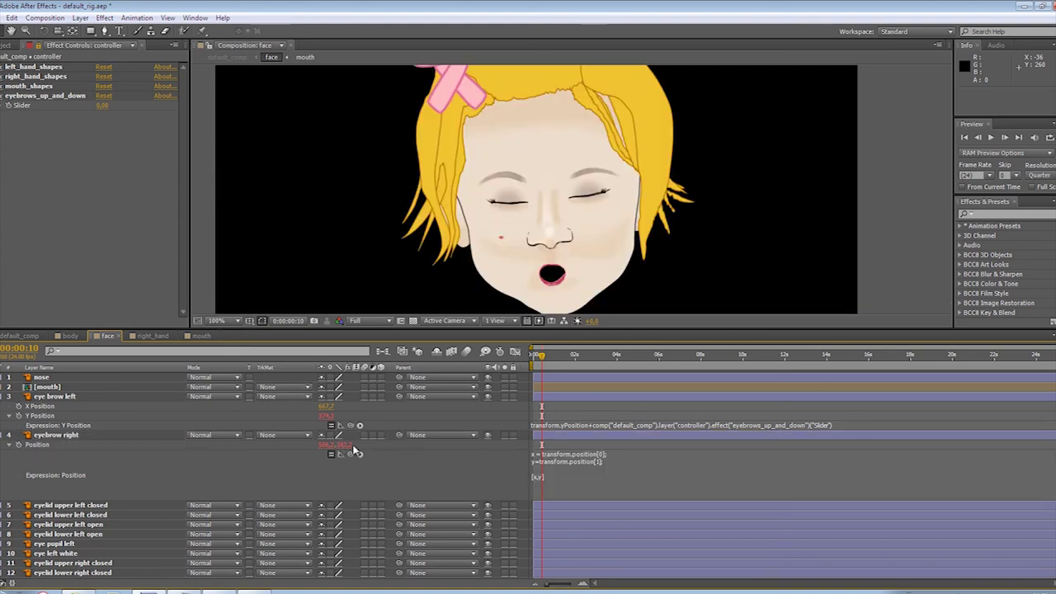
In eyebrow right's position expression, add the controller's eyebrows_up_and_down slider to the y line after transform.position[1]
{"action": "left_click", "coordinate": [597, 464]}
{"action": "left_click_drag", "start_coordinate": [601, 461], "coordinate": [540, 461]}
{"action": "left_click_drag", "start_coordinate": [351, 454], "coordinate": [344, 443]}
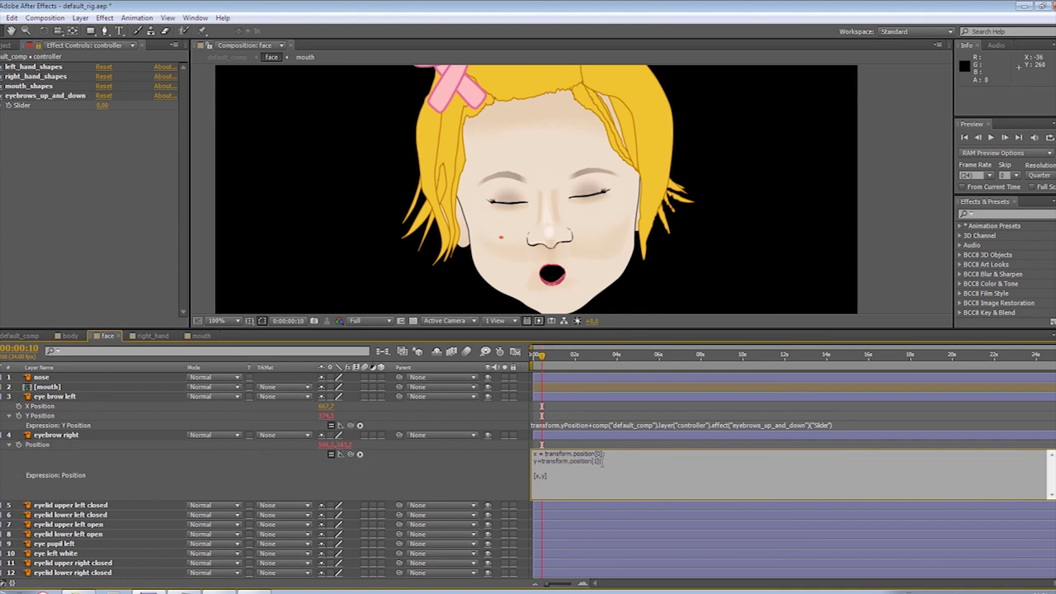
{"action": "left_click_drag", "start_coordinate": [353, 453], "coordinate": [24, 105]}
Test both eyebrows by sweeping the eyebrows_up_and_down slider value up and down
{"action": "left_click_drag", "start_coordinate": [103, 112], "coordinate": [2, 108]}
{"action": "left_click_drag", "start_coordinate": [106, 106], "coordinate": [2, 107]}
{"action": "left_click_drag", "start_coordinate": [106, 107], "coordinate": [2, 108]}
{"action": "left_click_drag", "start_coordinate": [107, 106], "coordinate": [380, 120]}
{"action": "right_click", "coordinate": [16, 108]}
{"action": "left_click", "coordinate": [50, 113]}
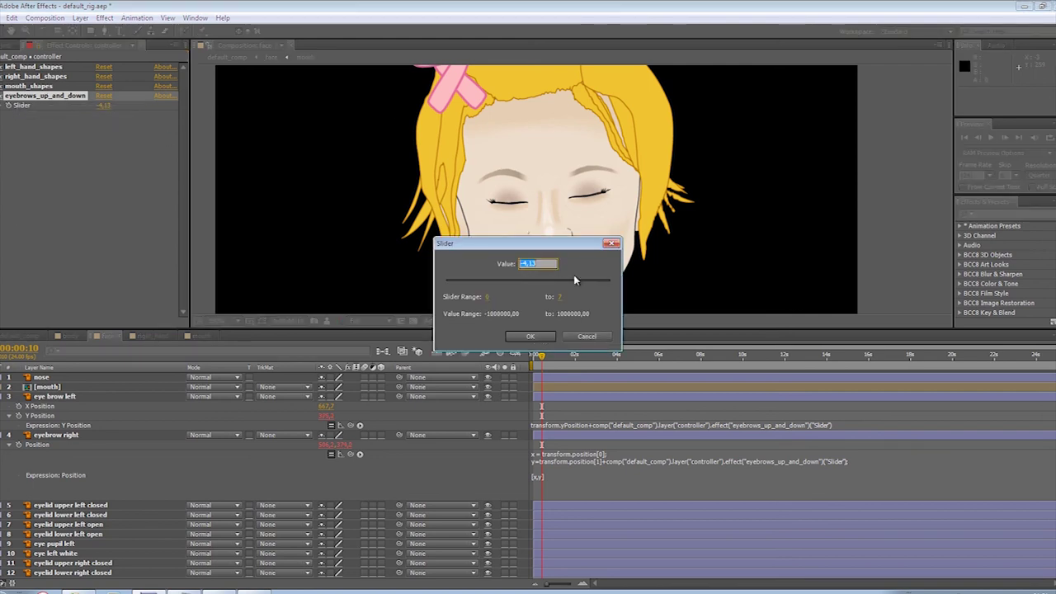
{"action": "left_click", "coordinate": [558, 297]}
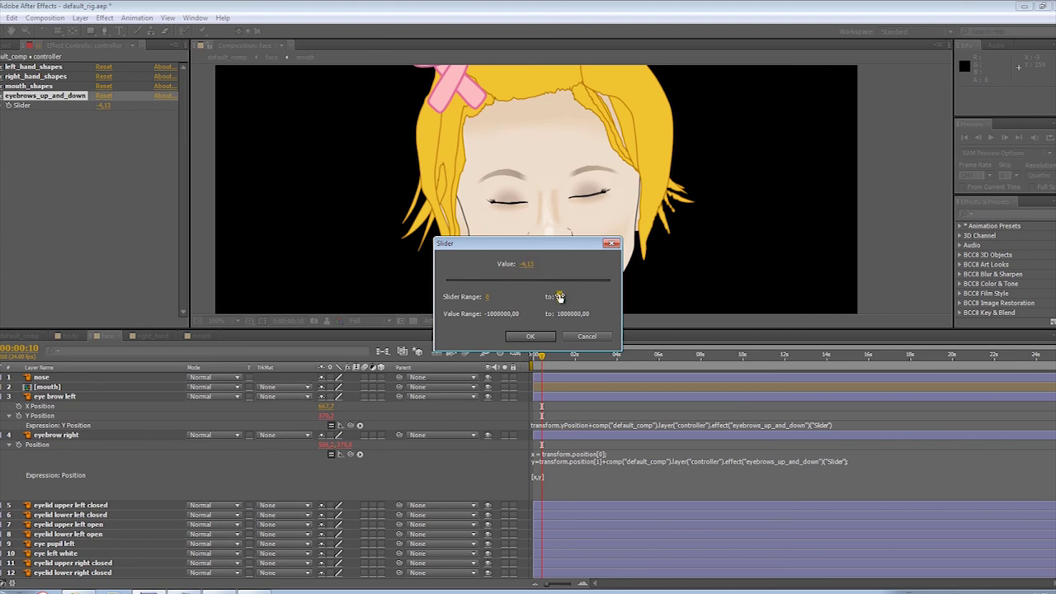
{"action": "left_click", "coordinate": [586, 336]}
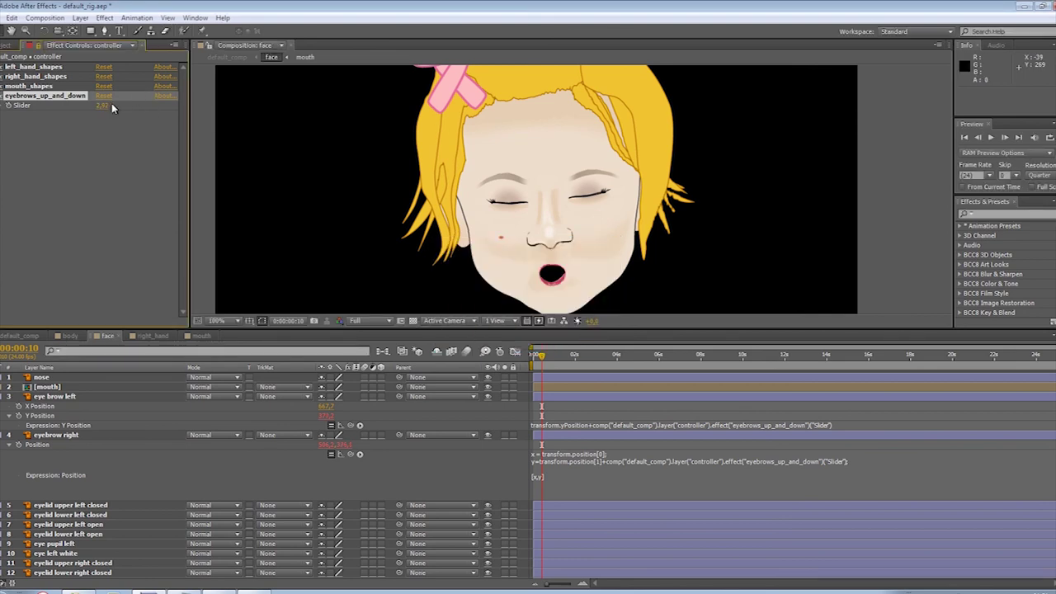
Try lower values on the eyebrows_up_and_down slider and set its slider range from -10 to 5
{"action": "left_click_drag", "start_coordinate": [104, 107], "coordinate": [42, 108]}
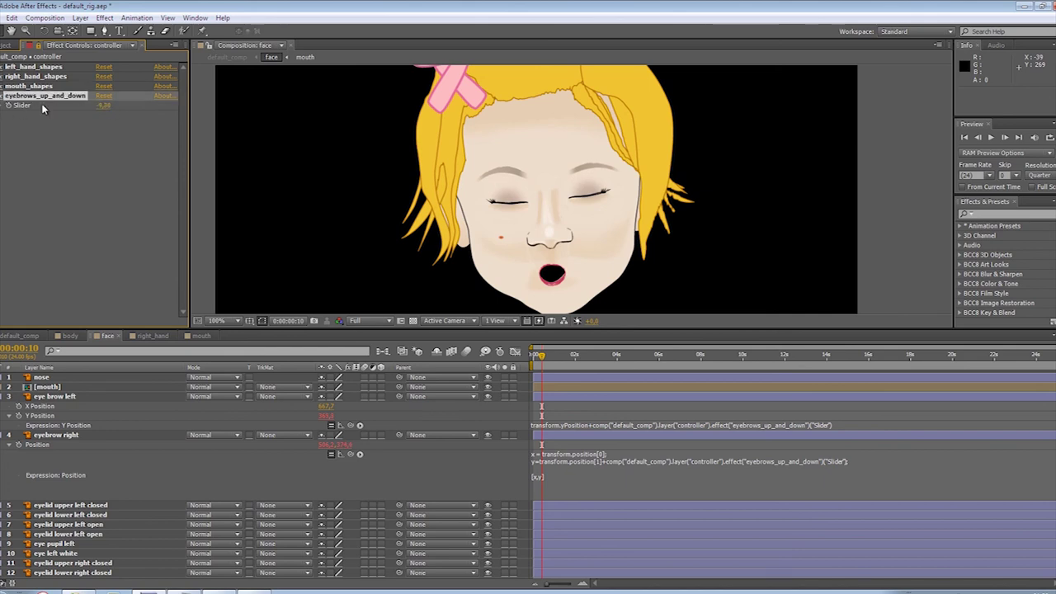
{"action": "right_click", "coordinate": [25, 103]}
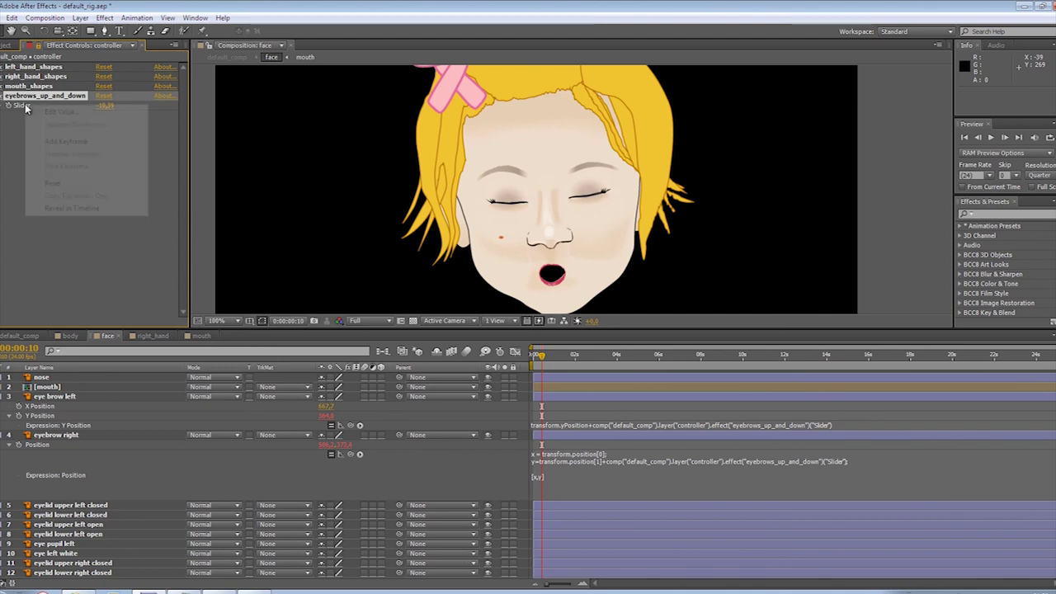
{"action": "left_click", "coordinate": [74, 117]}
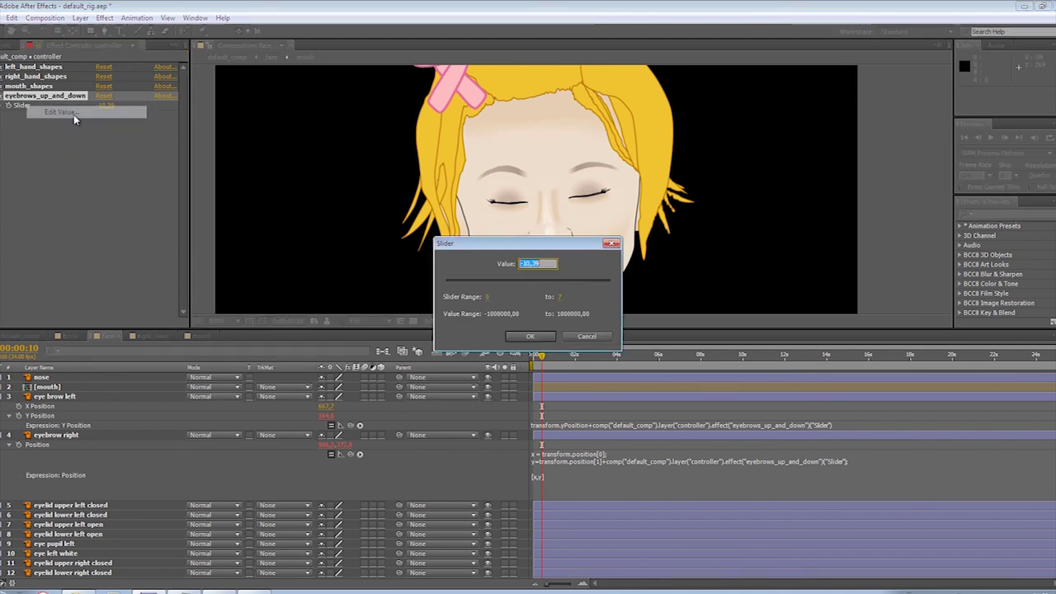
{"action": "left_click", "coordinate": [495, 297]}
{"action": "type", "text": "-10"}
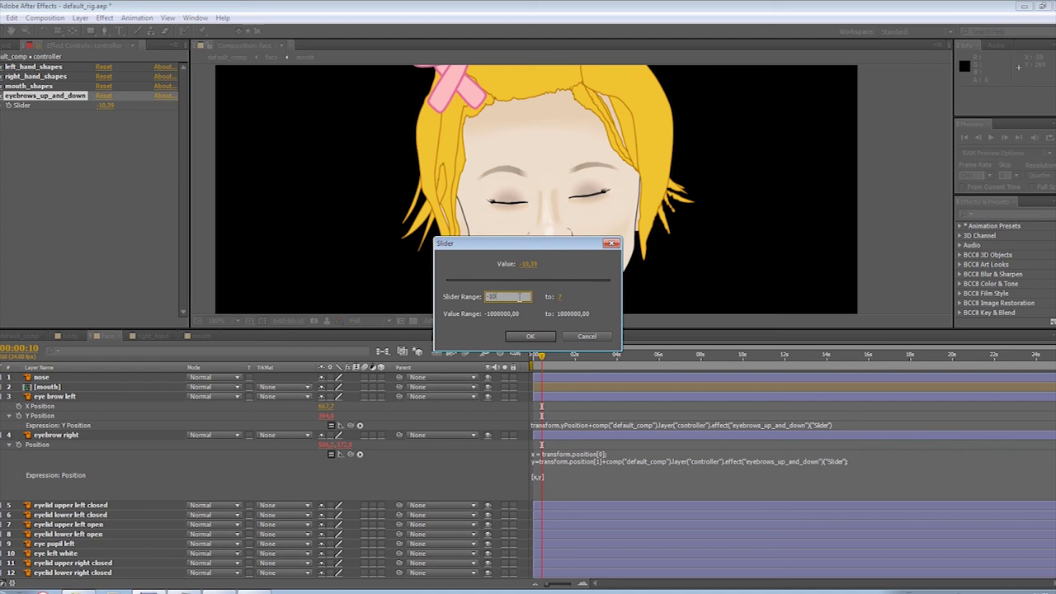
{"action": "left_click", "coordinate": [561, 297]}
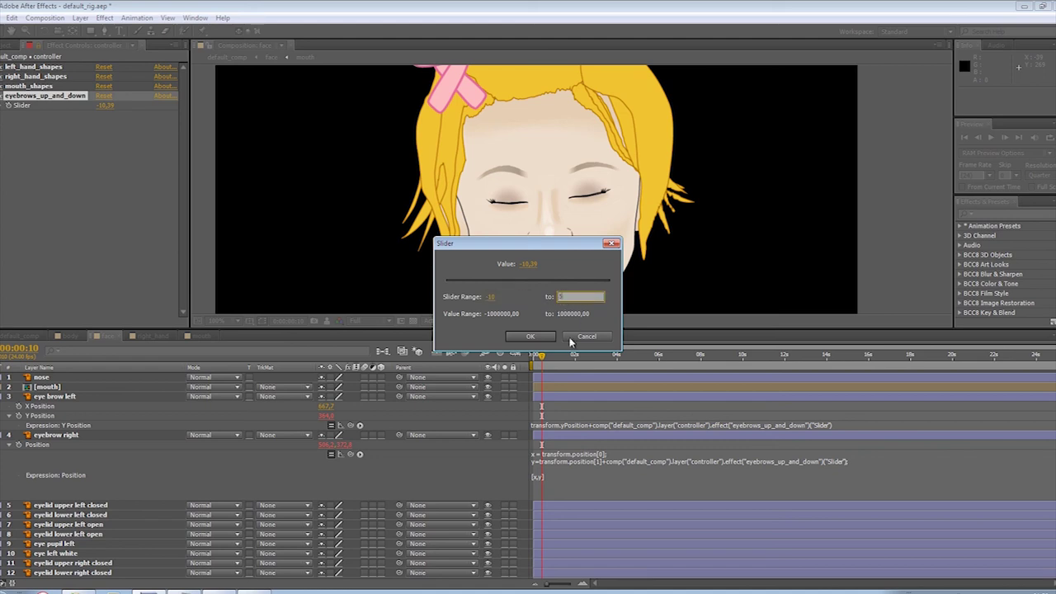
{"action": "left_click", "coordinate": [535, 336]}
Sweep the eyebrows_up_and_down slider between its range limits, leave it at -10 and collapse the effect
{"action": "left_click", "coordinate": [4, 106]}
{"action": "left_click_drag", "start_coordinate": [25, 125], "coordinate": [162, 121]}
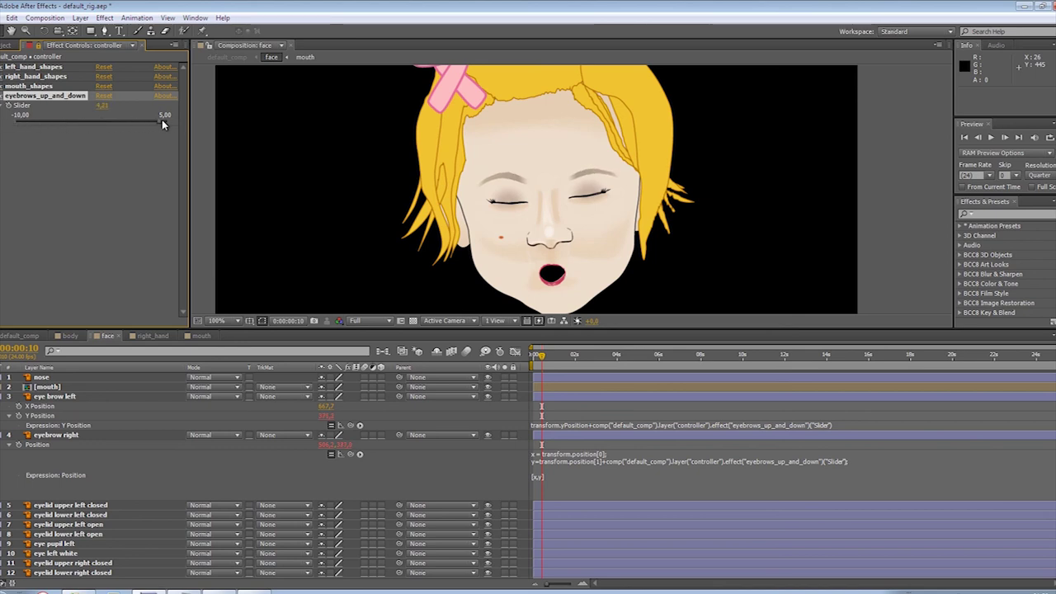
{"action": "mouse_move", "coordinate": [16, 121]}
{"action": "left_mouse_down"}
{"action": "mouse_move", "coordinate": [197, 127]}
{"action": "mouse_move", "coordinate": [5, 125]}
{"action": "mouse_move", "coordinate": [25, 123]}
{"action": "left_mouse_up"}
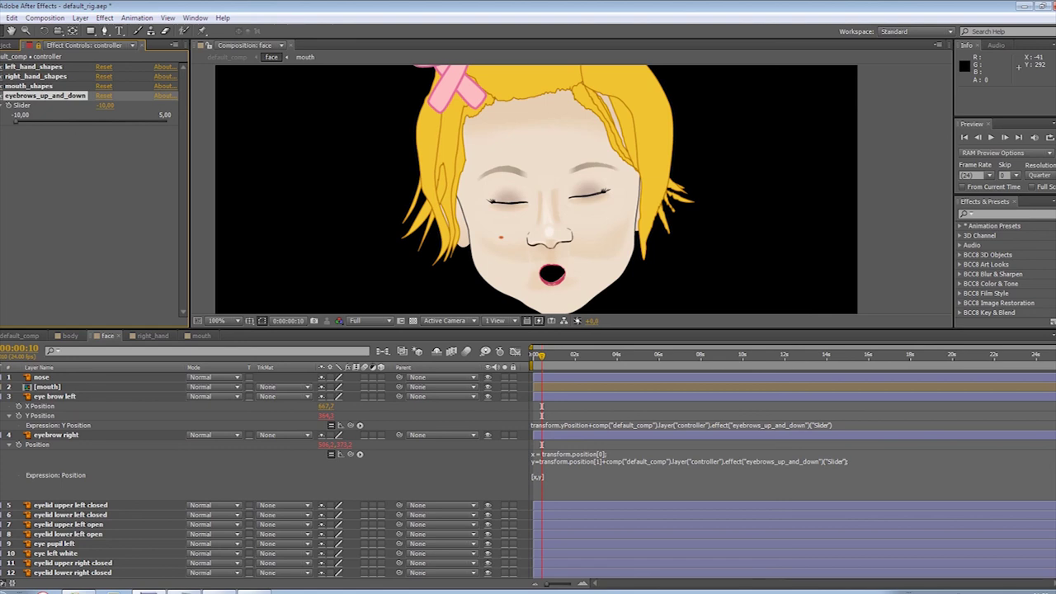
{"action": "left_click", "coordinate": [1, 96]}
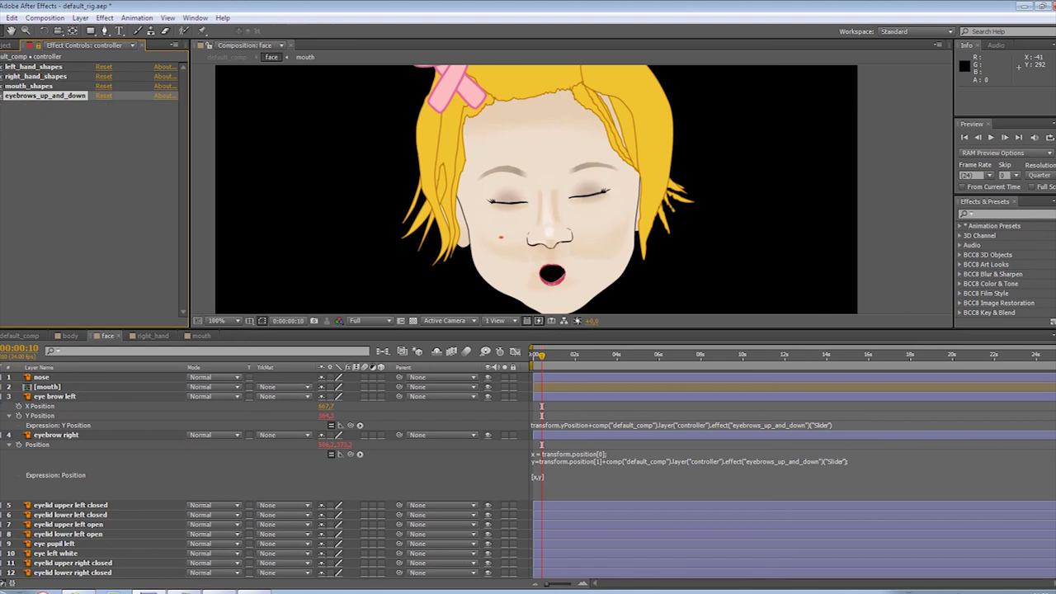